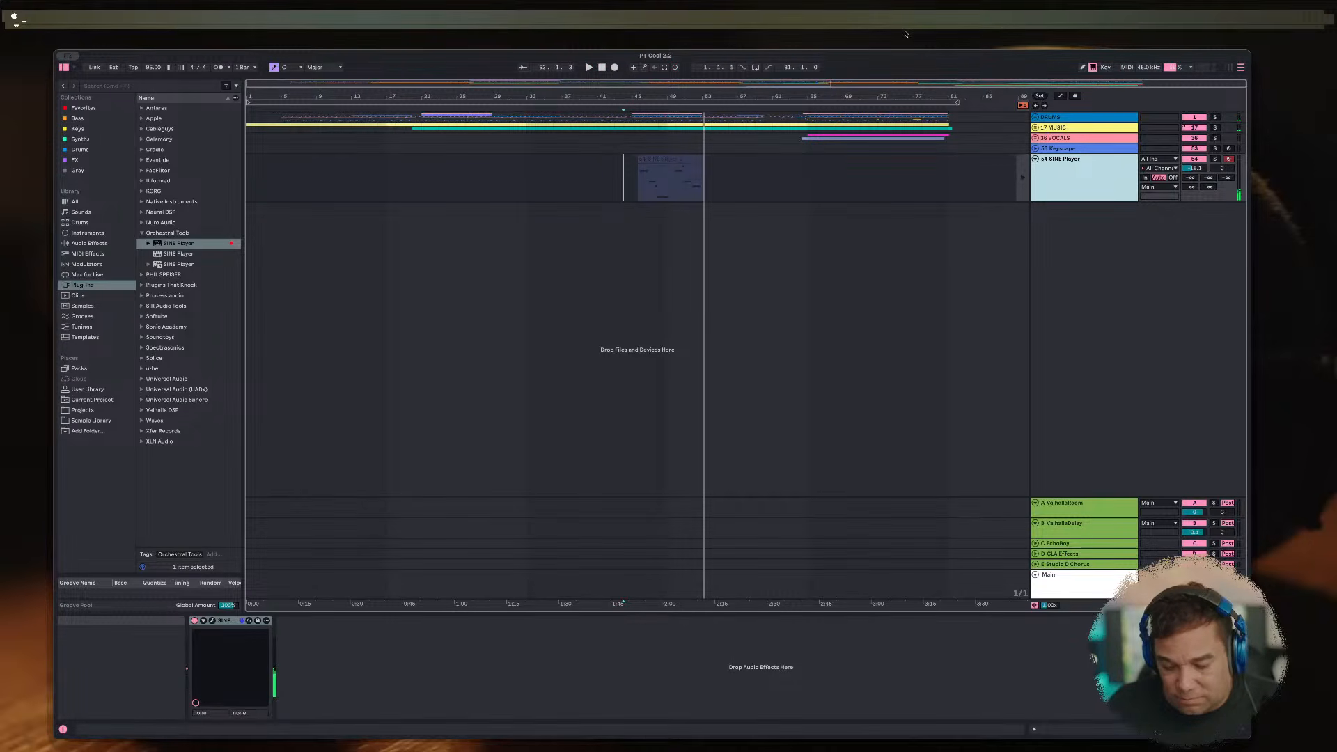
Step: Play the arrangement from just before the SINE Player clip and raise that track's volume to -14.7 dB
{"action": "left_click", "coordinate": [627, 163]}
{"action": "key", "text": "space"}
{"action": "mouse_move", "coordinate": [1195, 168]}
{"action": "left_mouse_down"}
{"action": "mouse_move", "coordinate": [1196, 146]}
{"action": "mouse_move", "coordinate": [1194, 165]}
{"action": "left_mouse_up"}
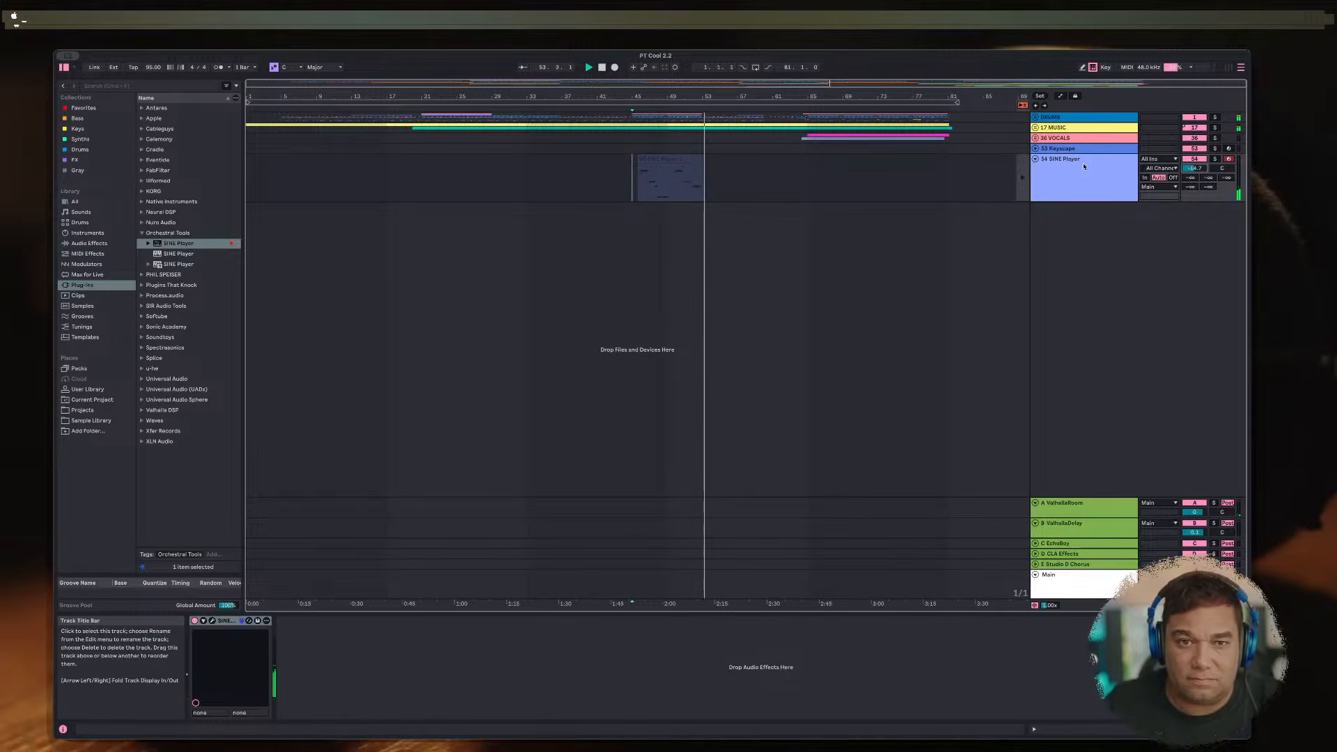
Step: Try recording a new melody take over the start of the SINE Player clip, beginning just before bar 46
{"action": "scroll", "coordinate": [627, 177], "scroll_direction": "up", "scroll_amount": 8}
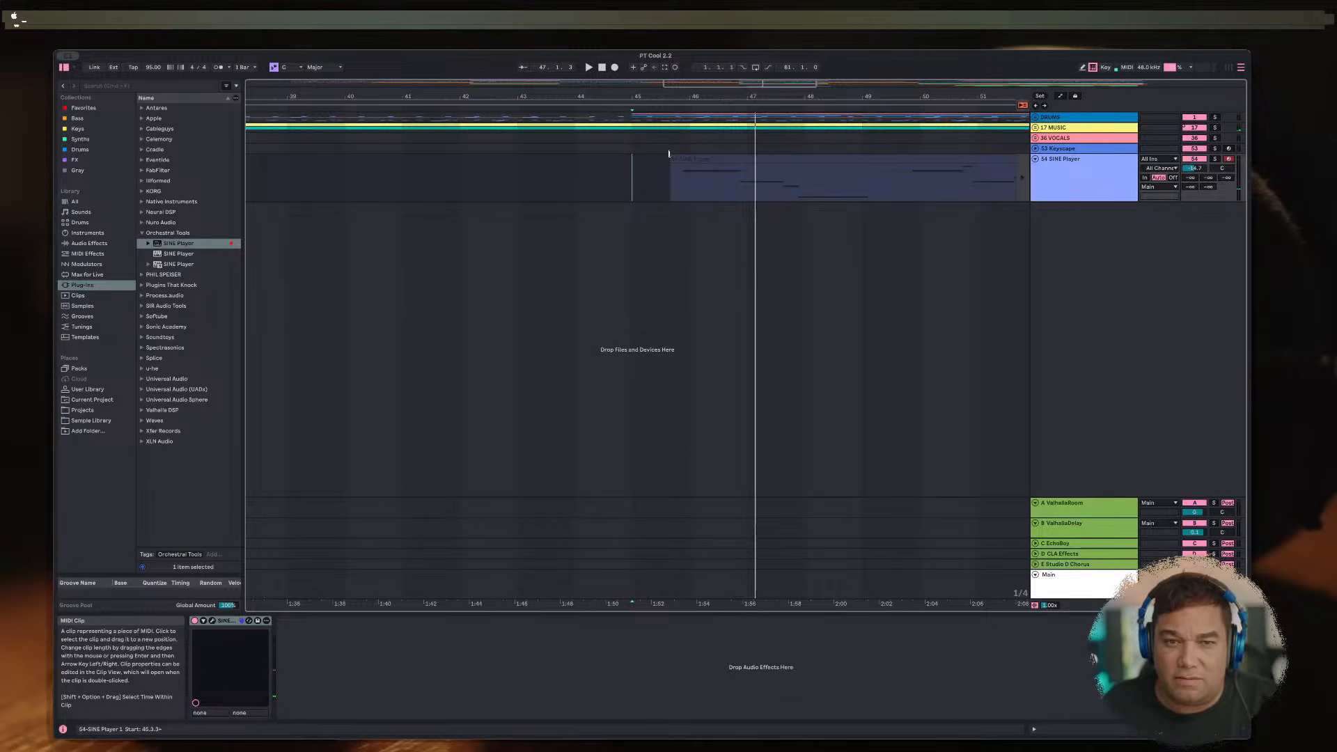
{"action": "left_click", "coordinate": [662, 161]}
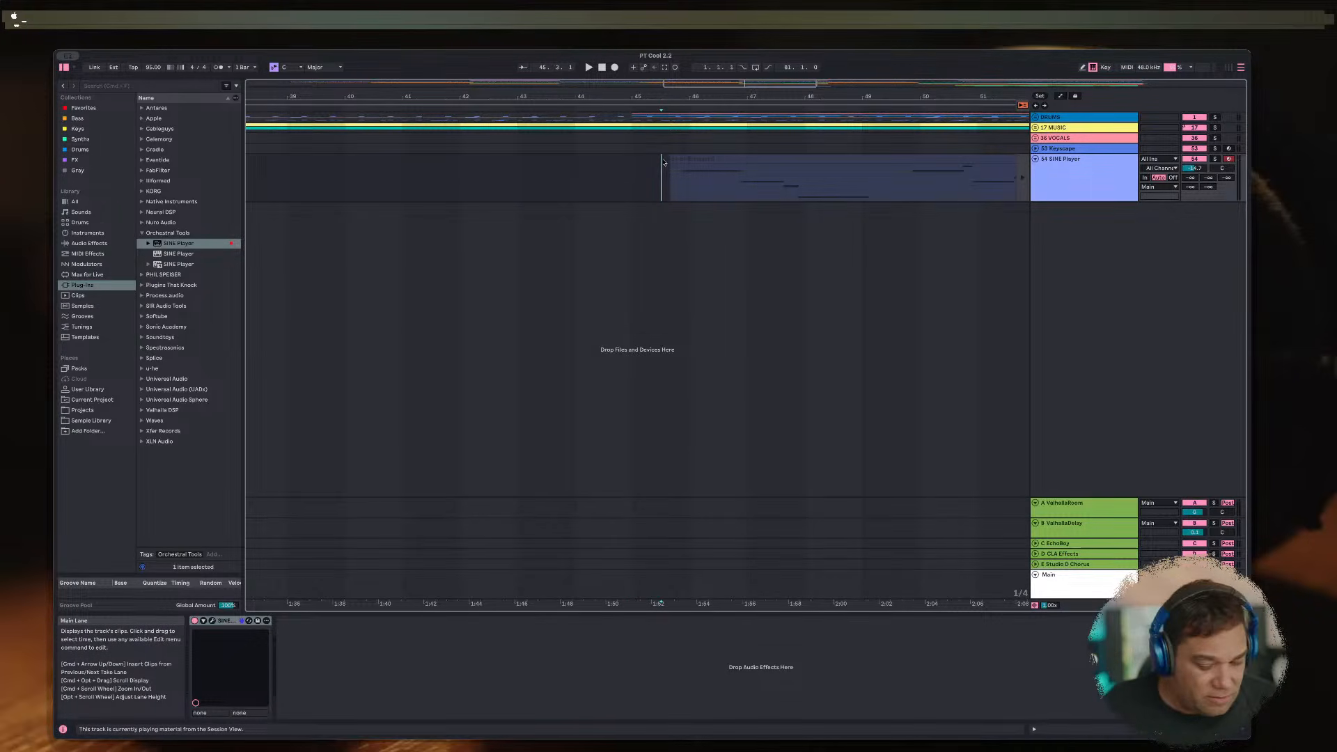
{"action": "key", "text": "space"}
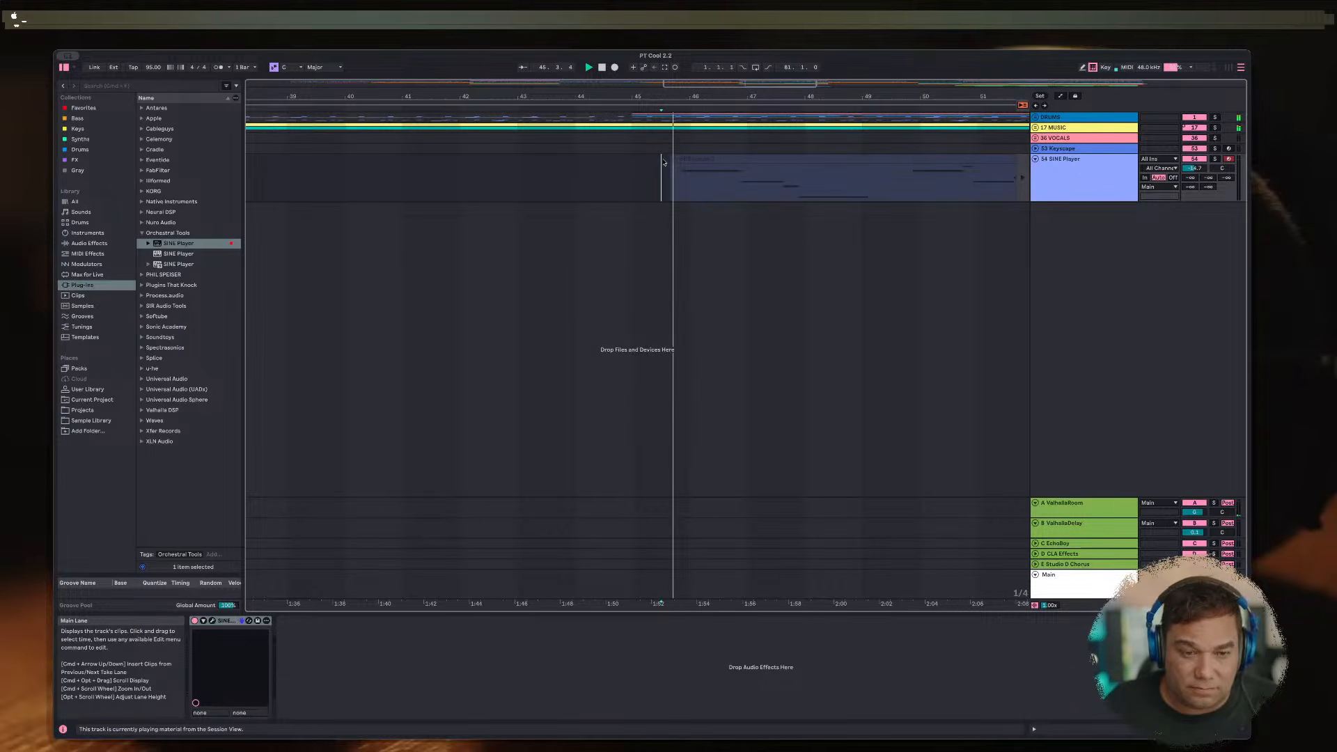
{"action": "key", "text": "space"}
{"action": "key", "text": "space"}
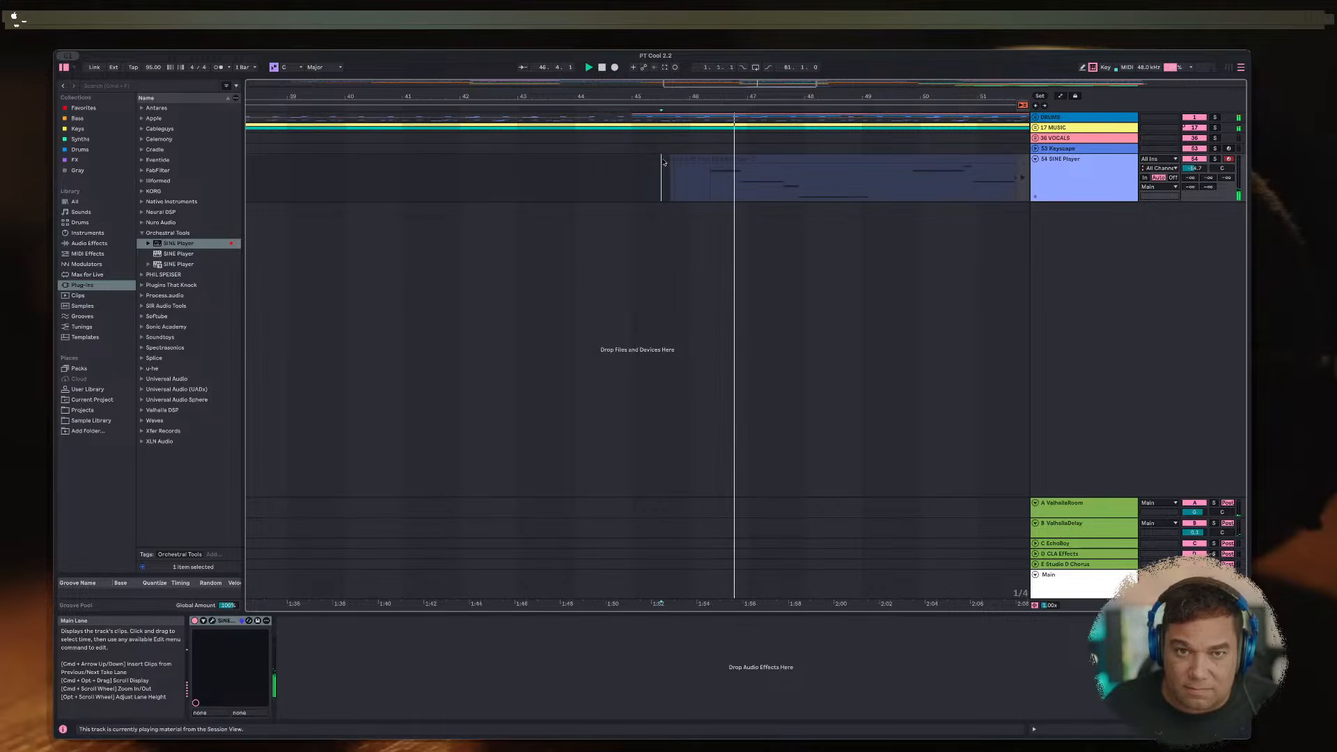
{"action": "key", "text": "F9"}
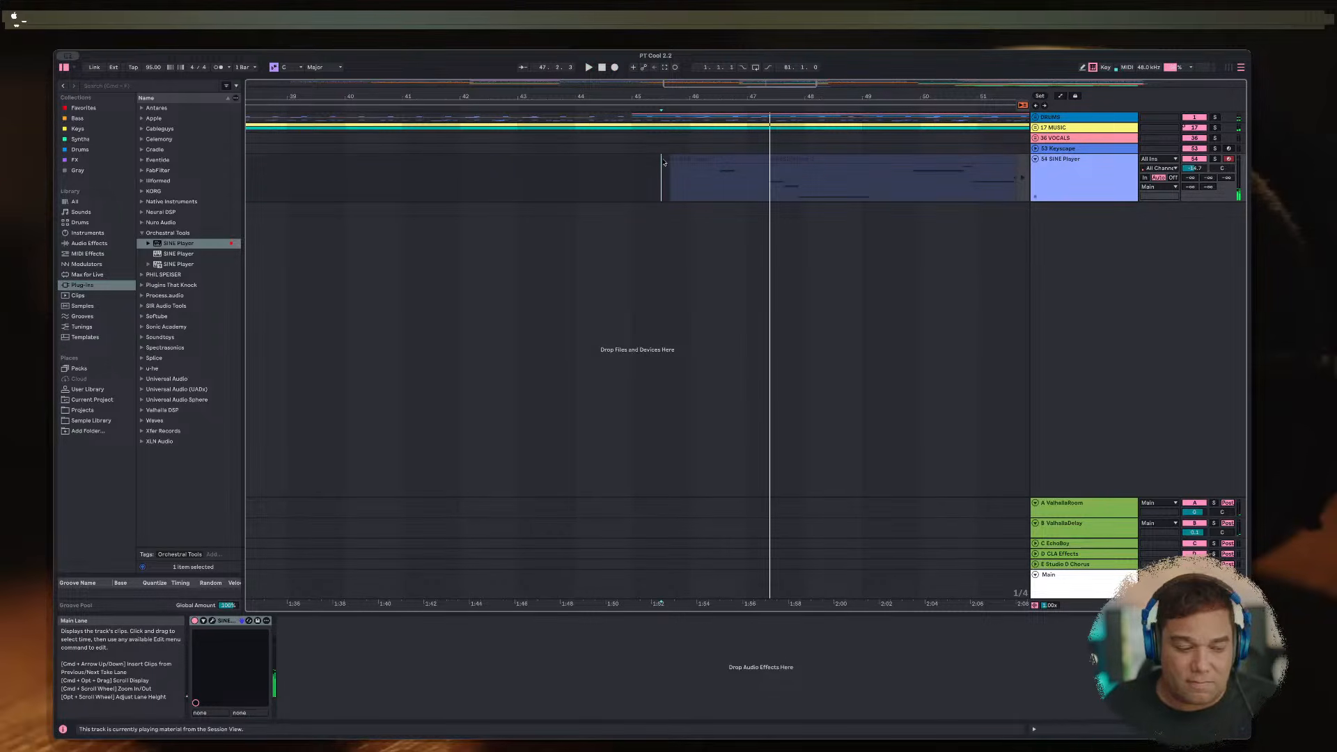
Step: Re-arm the SINE Player track after briefly arming Keyscape, and return the tracks to arrangement playback
{"action": "right_click", "coordinate": [1228, 156]}
{"action": "left_click", "coordinate": [1231, 155]}
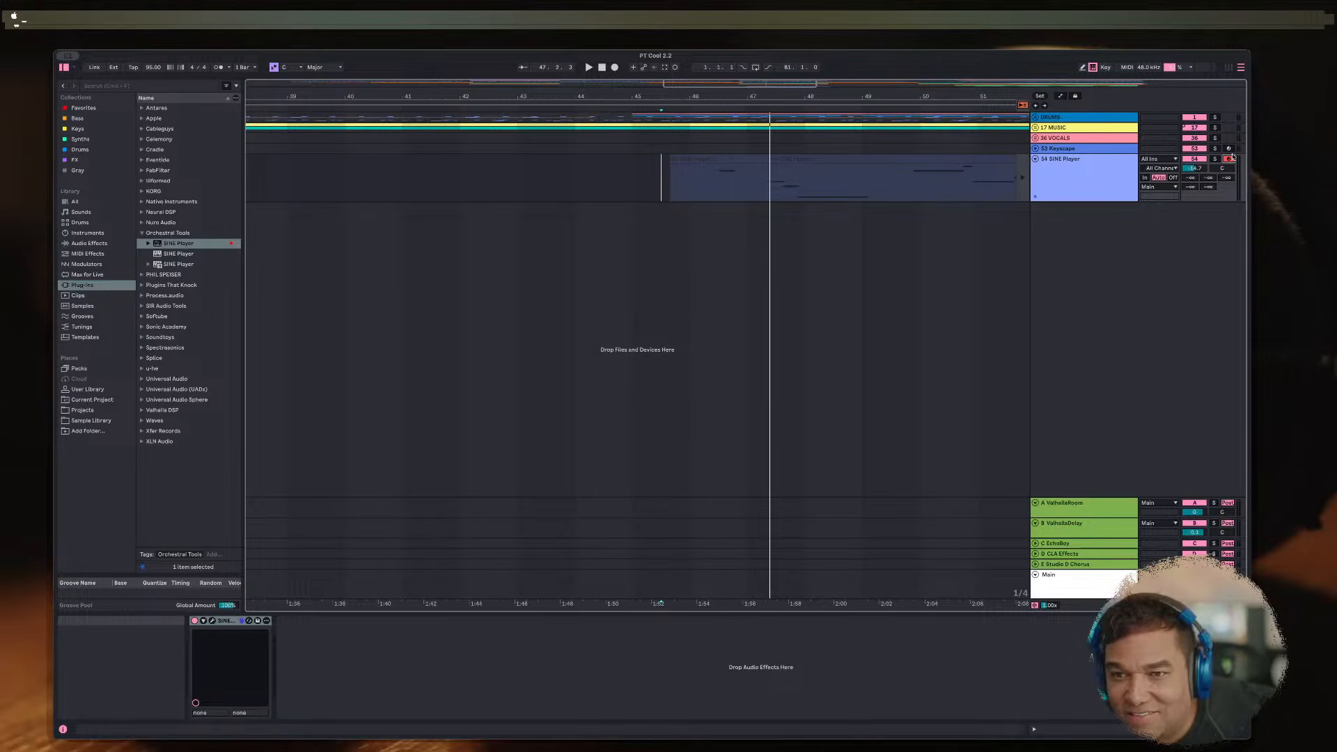
{"action": "left_click", "coordinate": [1228, 158]}
{"action": "left_click", "coordinate": [1231, 148]}
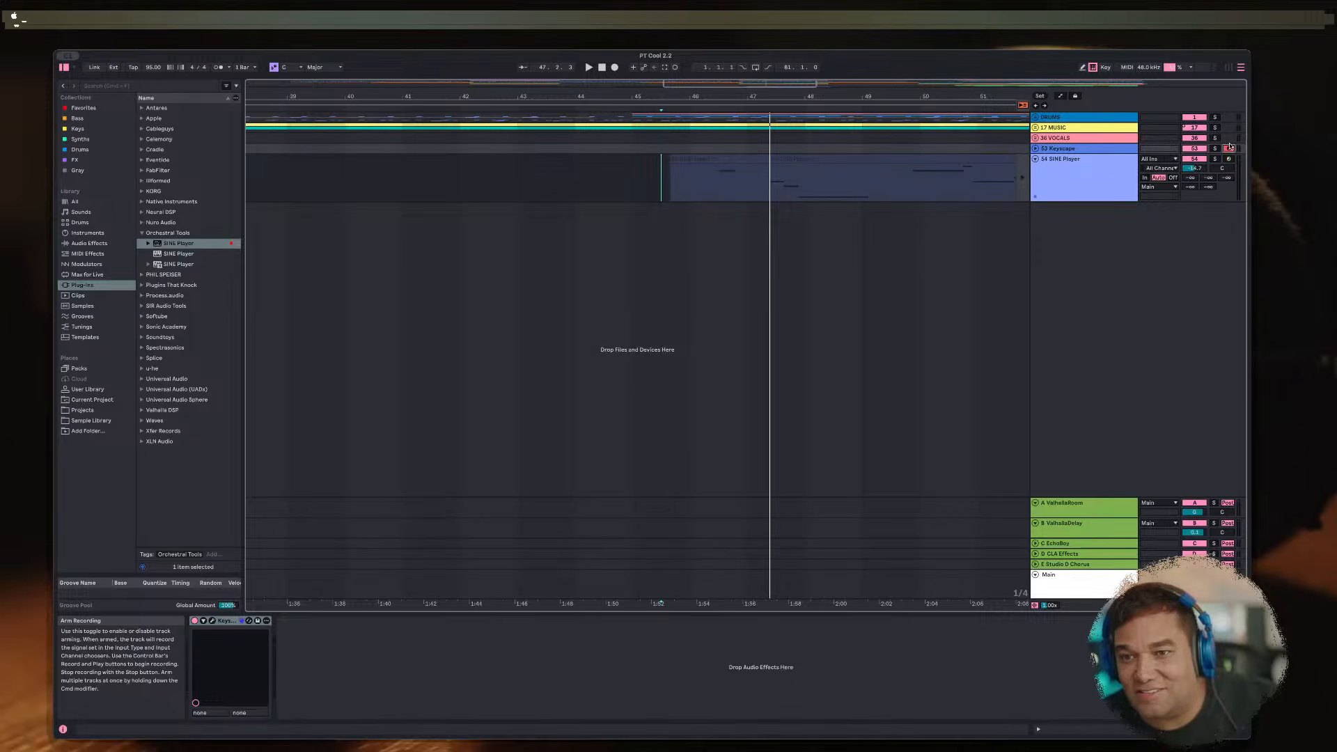
{"action": "left_click", "coordinate": [1230, 157]}
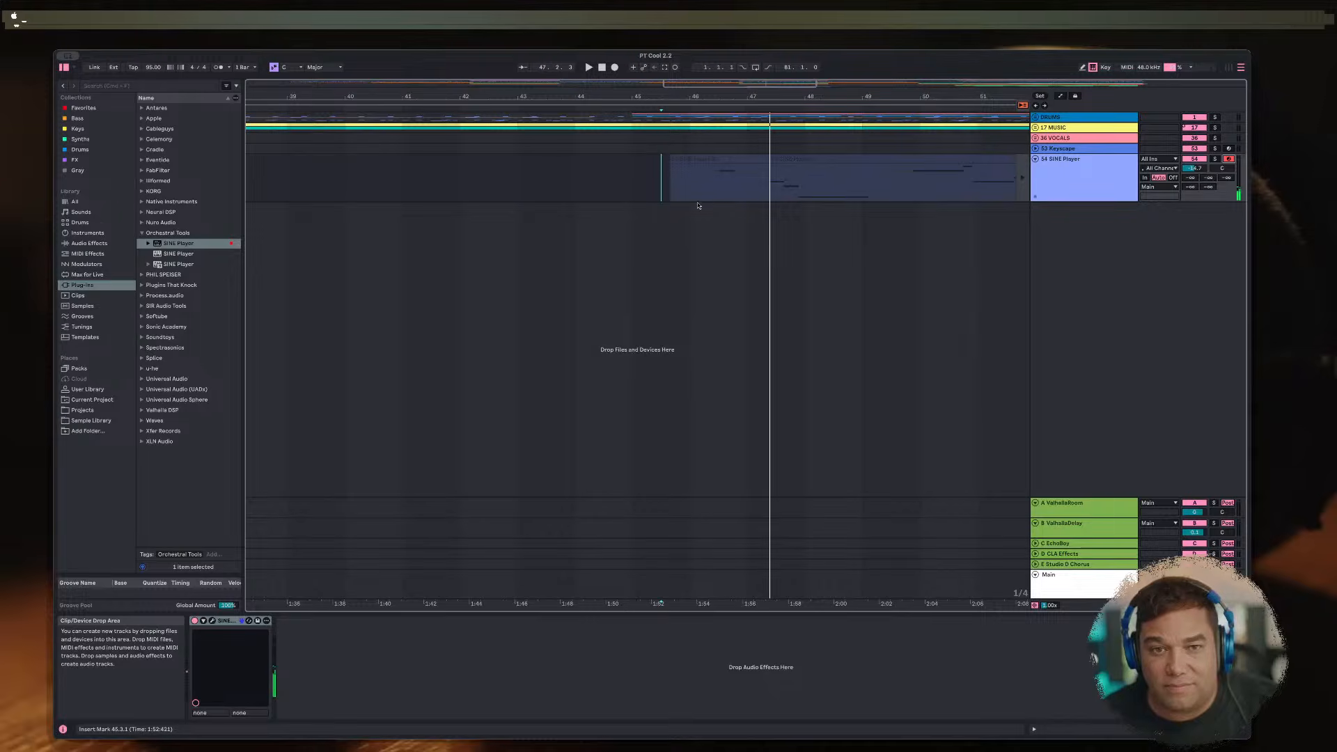
{"action": "left_click", "coordinate": [1021, 105]}
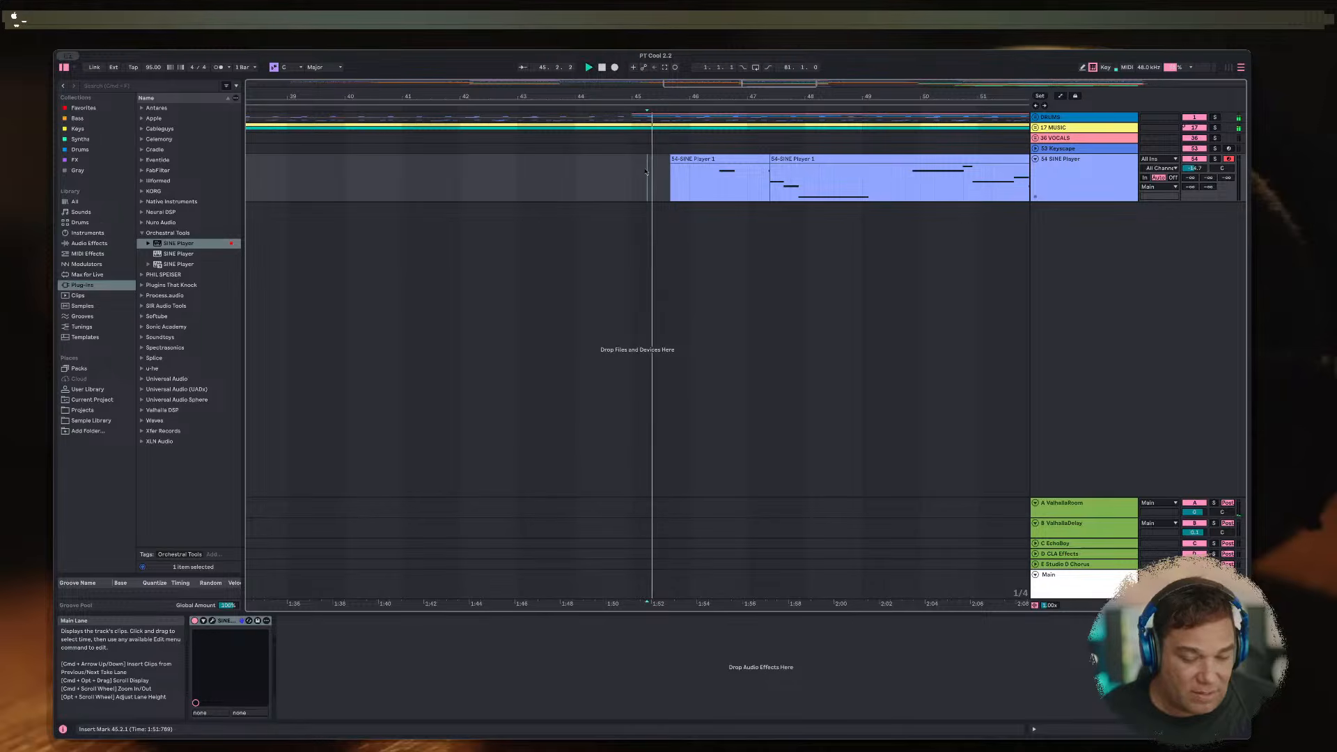
Step: Try recording replacement melody takes over the existing SINE Player clips, starting from 45.2.1
{"action": "key", "text": "F9"}
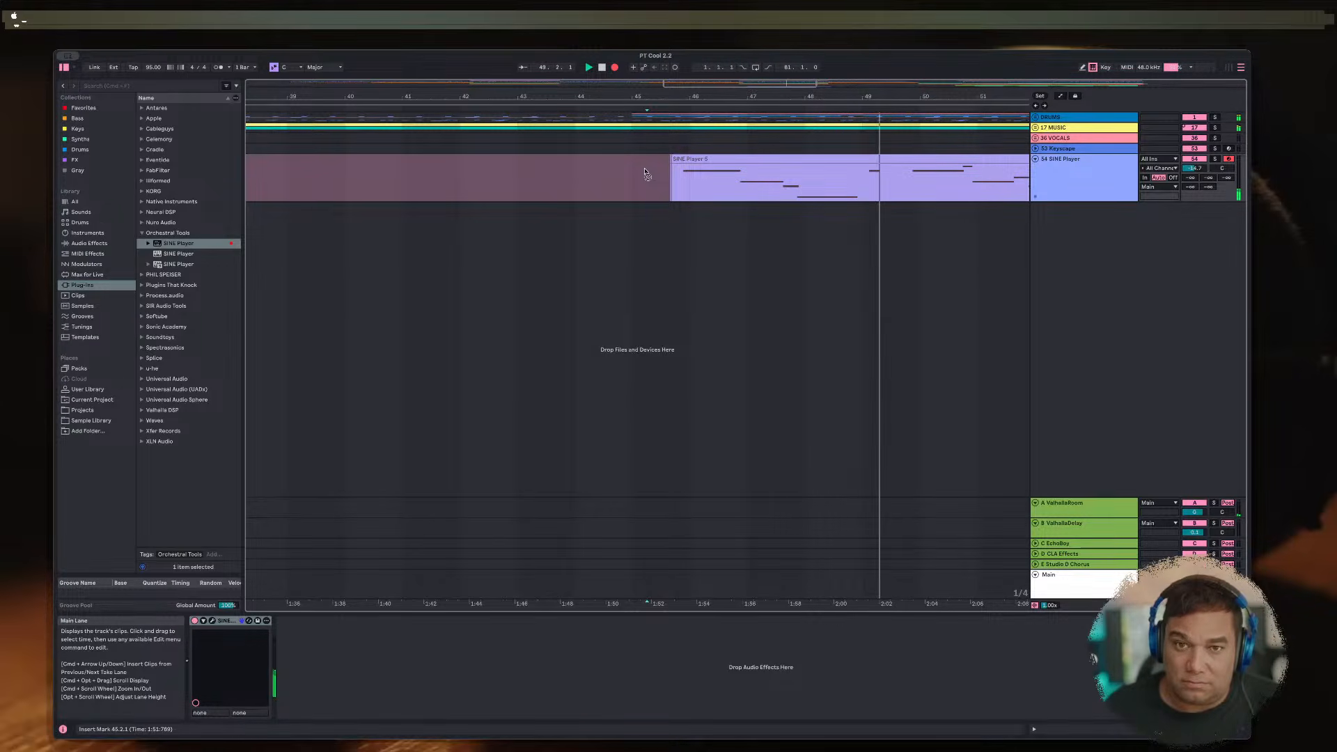
{"action": "key", "text": "space"}
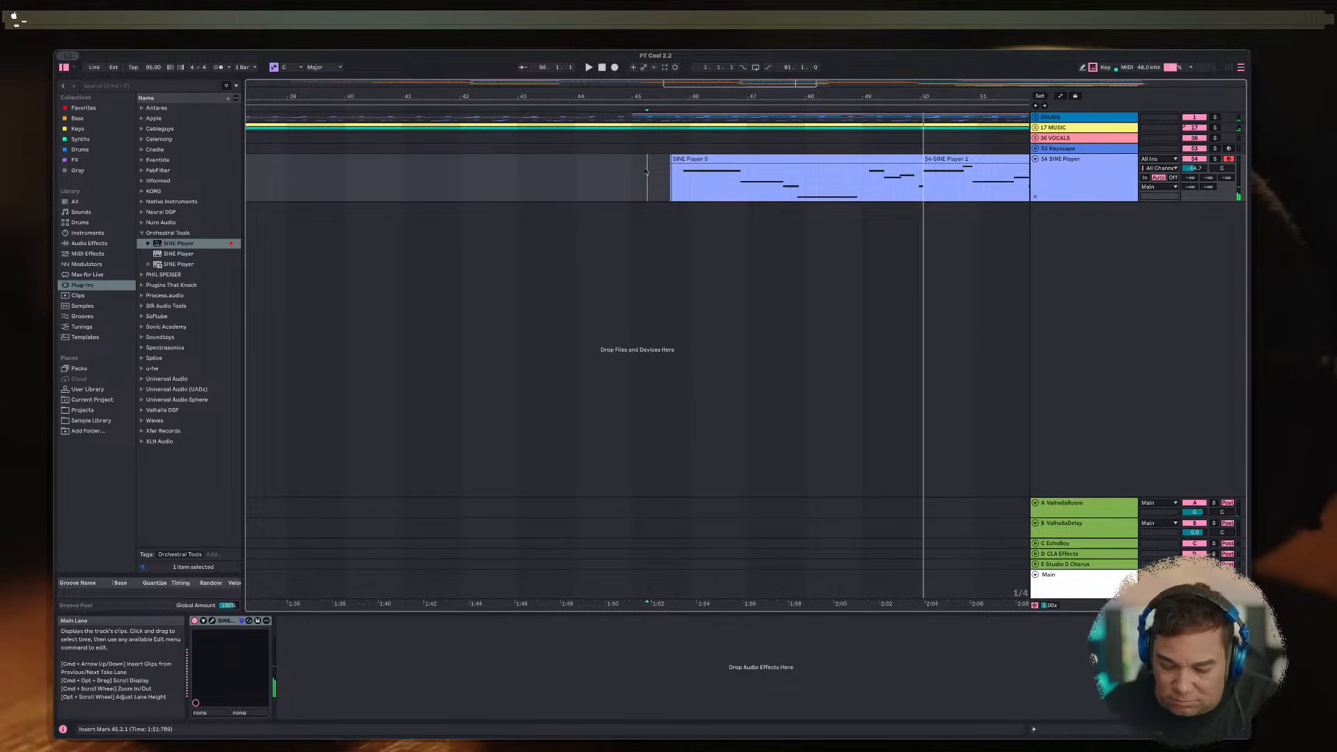
{"action": "key", "text": "space"}
{"action": "key", "text": "F9"}
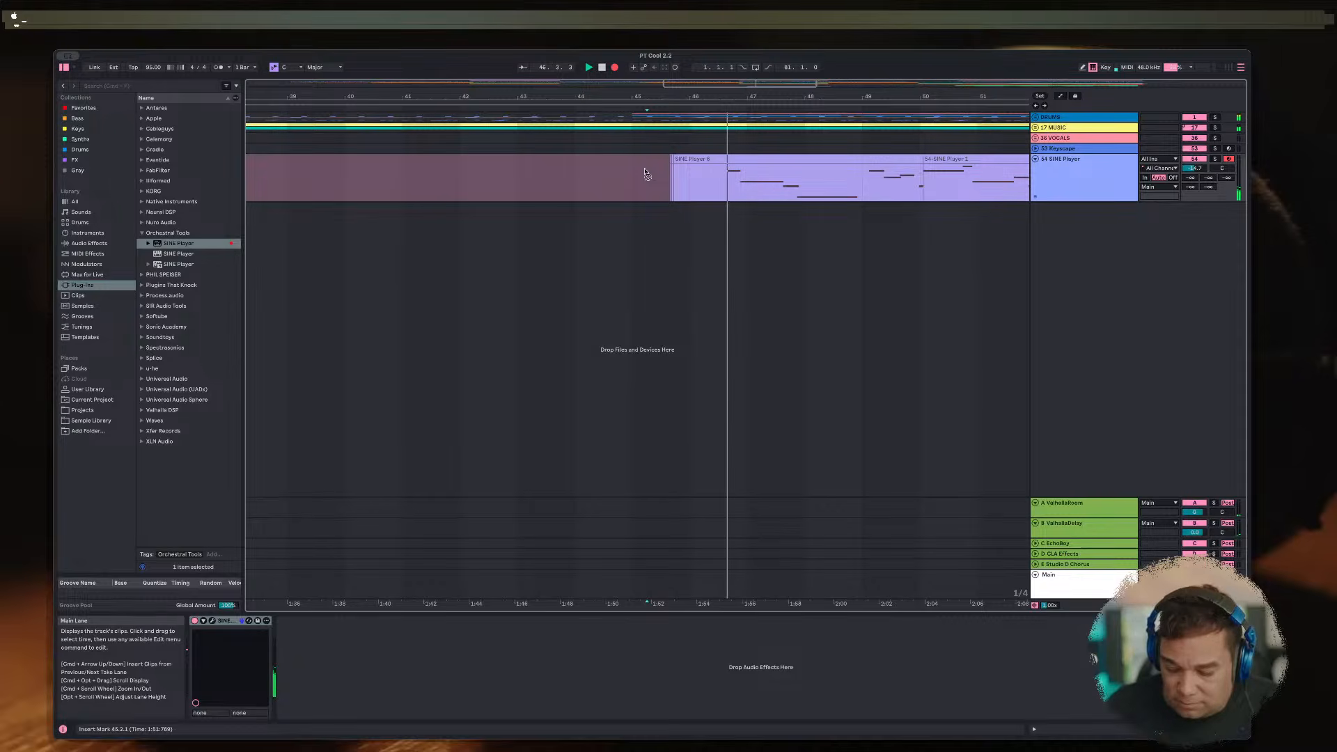
{"action": "key", "text": "space"}
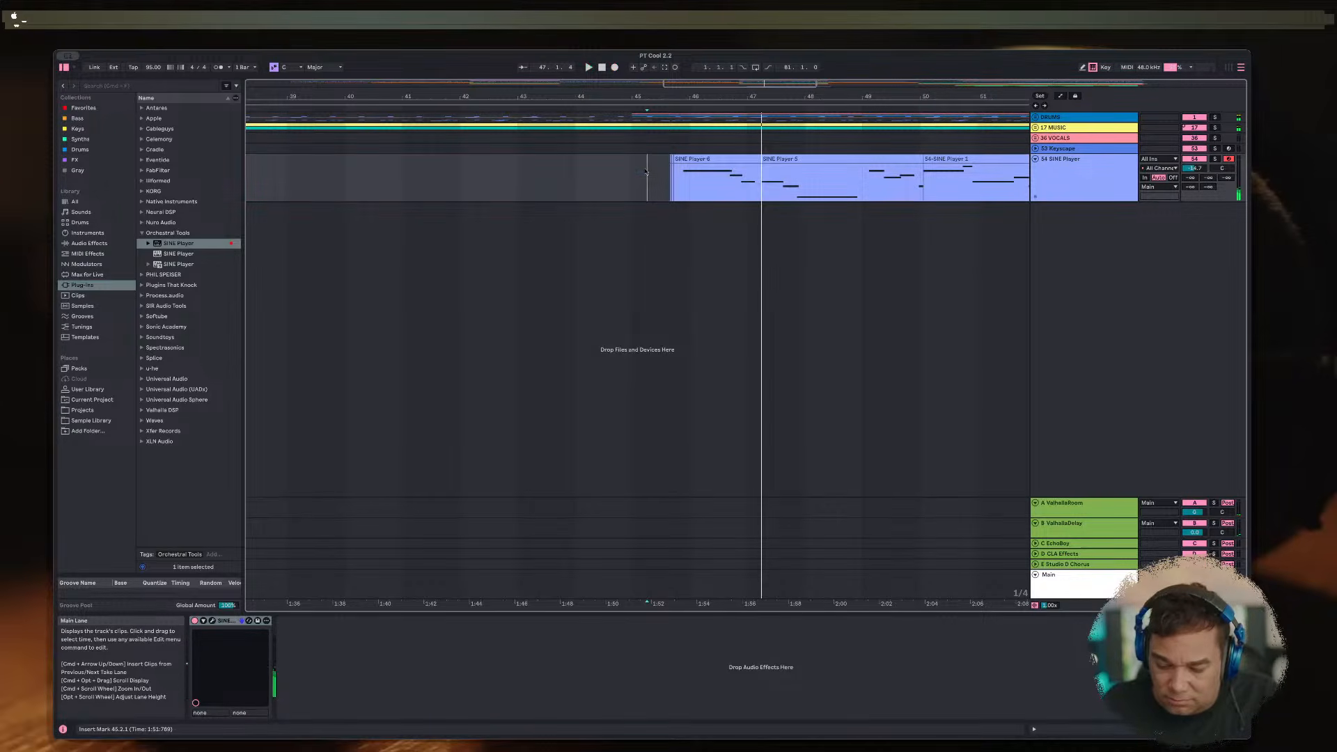
{"action": "key", "text": "space"}
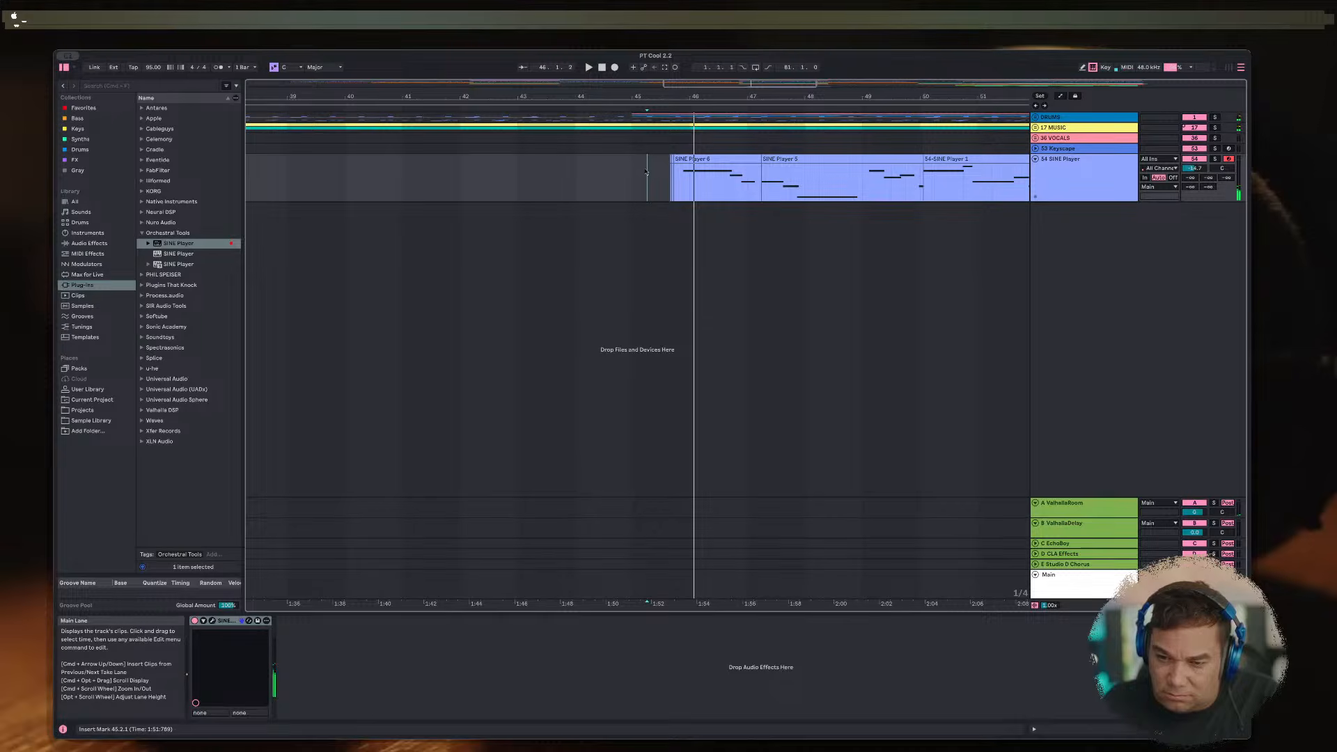
{"action": "key", "text": "space"}
{"action": "key", "text": "space"}
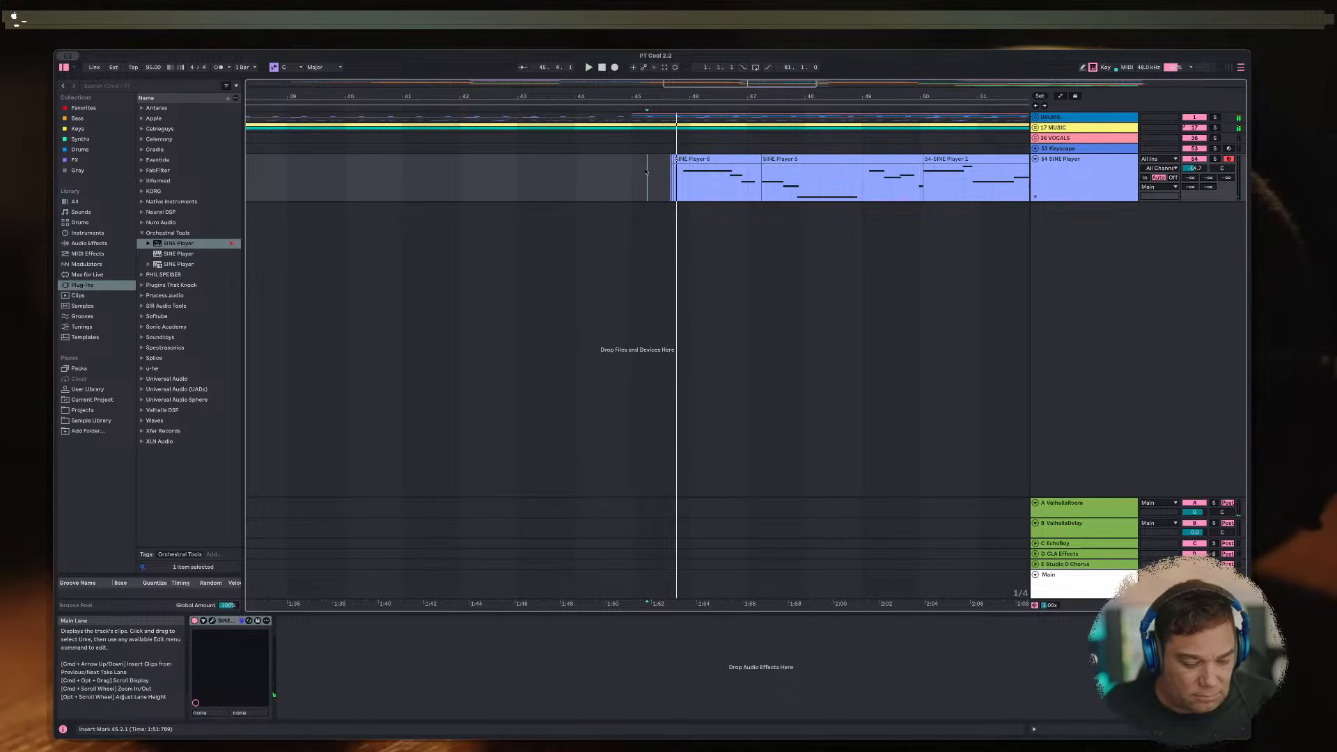
Step: Record the complete SINE Player melody from 45.2.1 to bar 53 over the earlier takes and play it back
{"action": "key", "text": "F9"}
{"action": "key", "text": "space"}
{"action": "key", "text": "F9"}
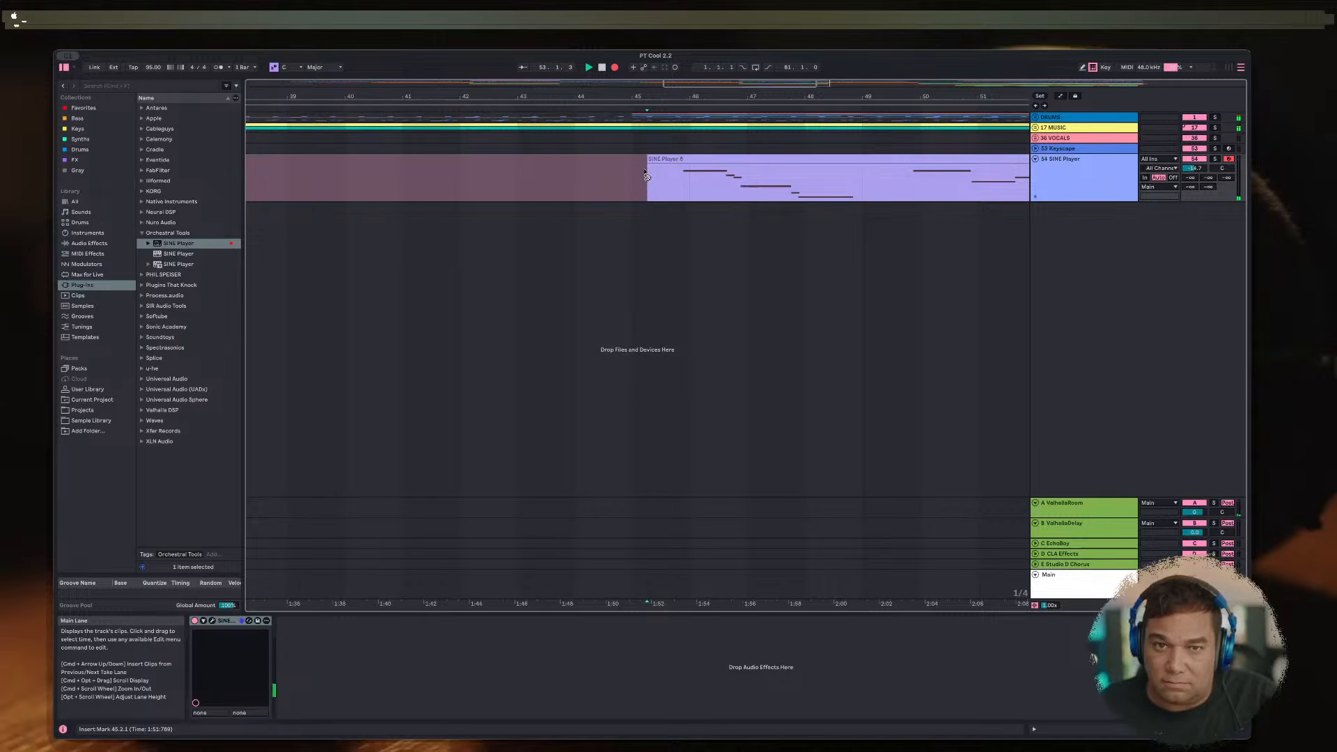
{"action": "key", "text": "space"}
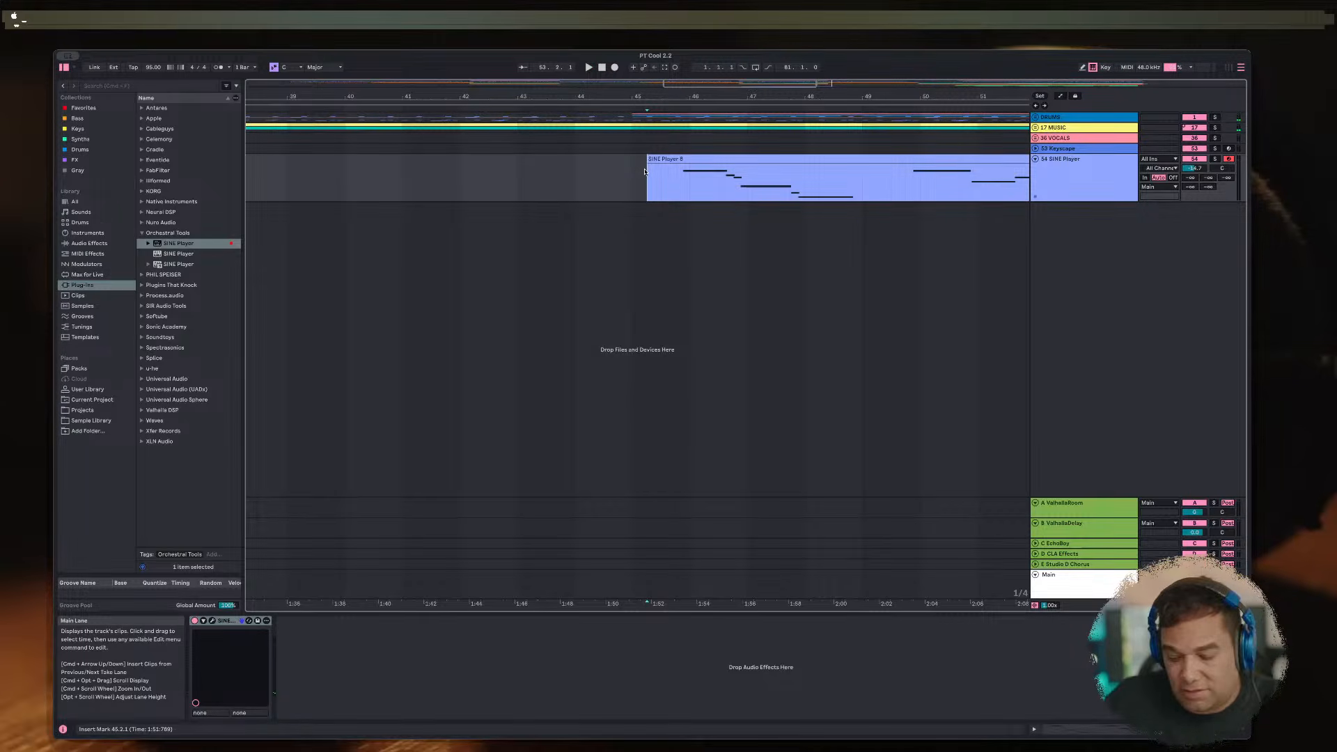
{"action": "key", "text": "space"}
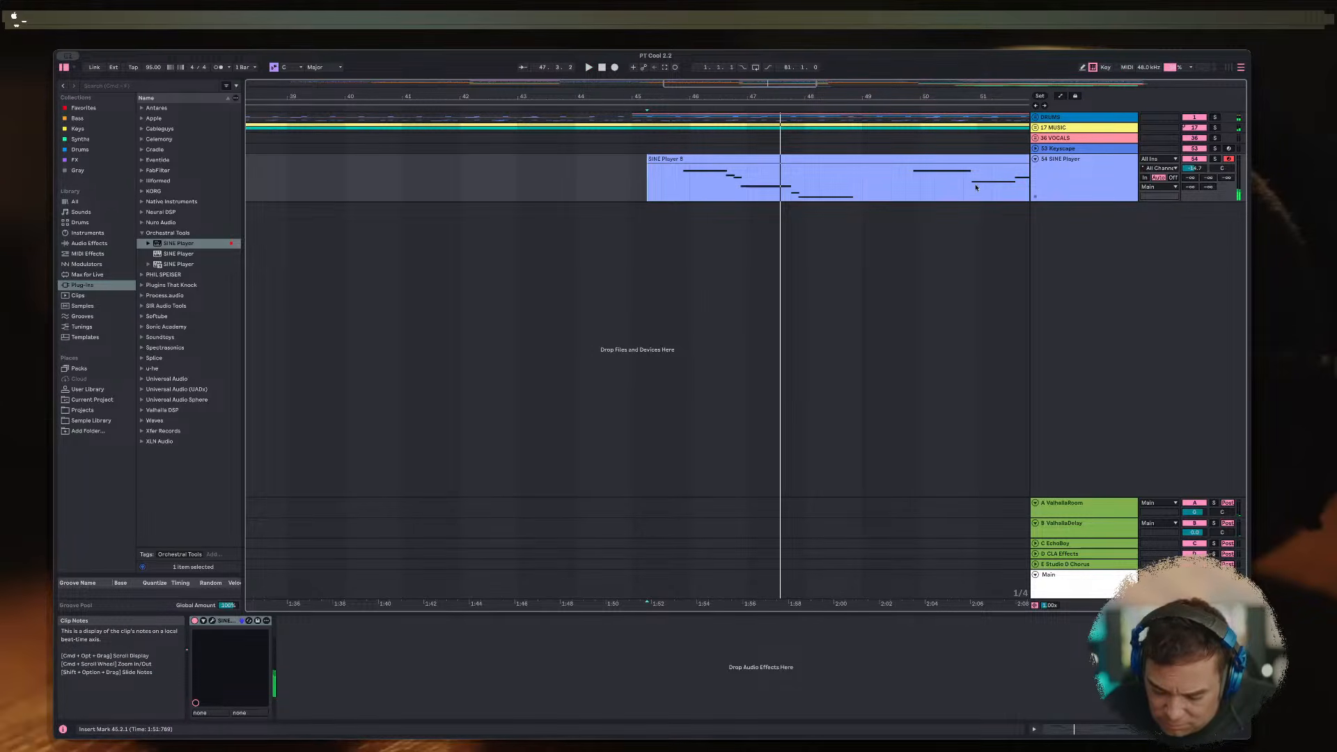
Step: Open the newly recorded SINE Player clip in an enlarged note editor and raise the first phrase's long middle note to G3
{"action": "double_click", "coordinate": [850, 153]}
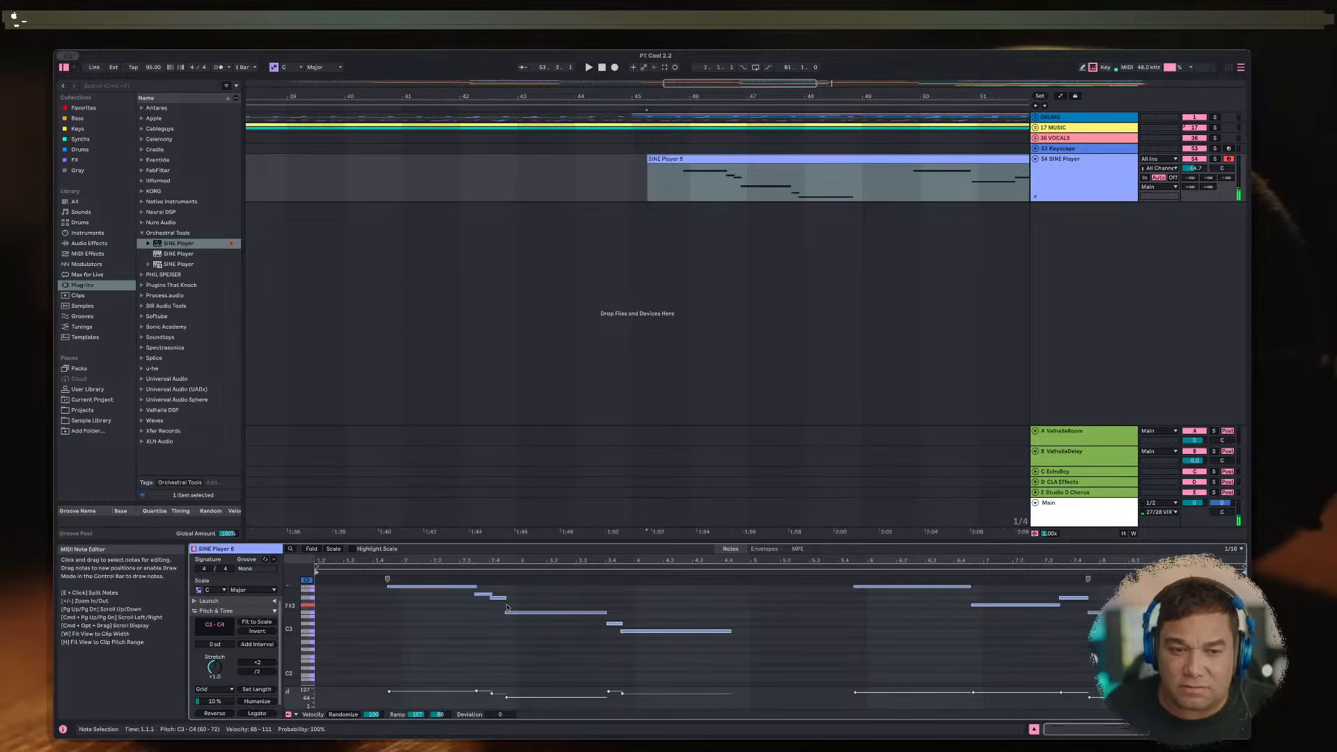
{"action": "left_click", "coordinate": [527, 613]}
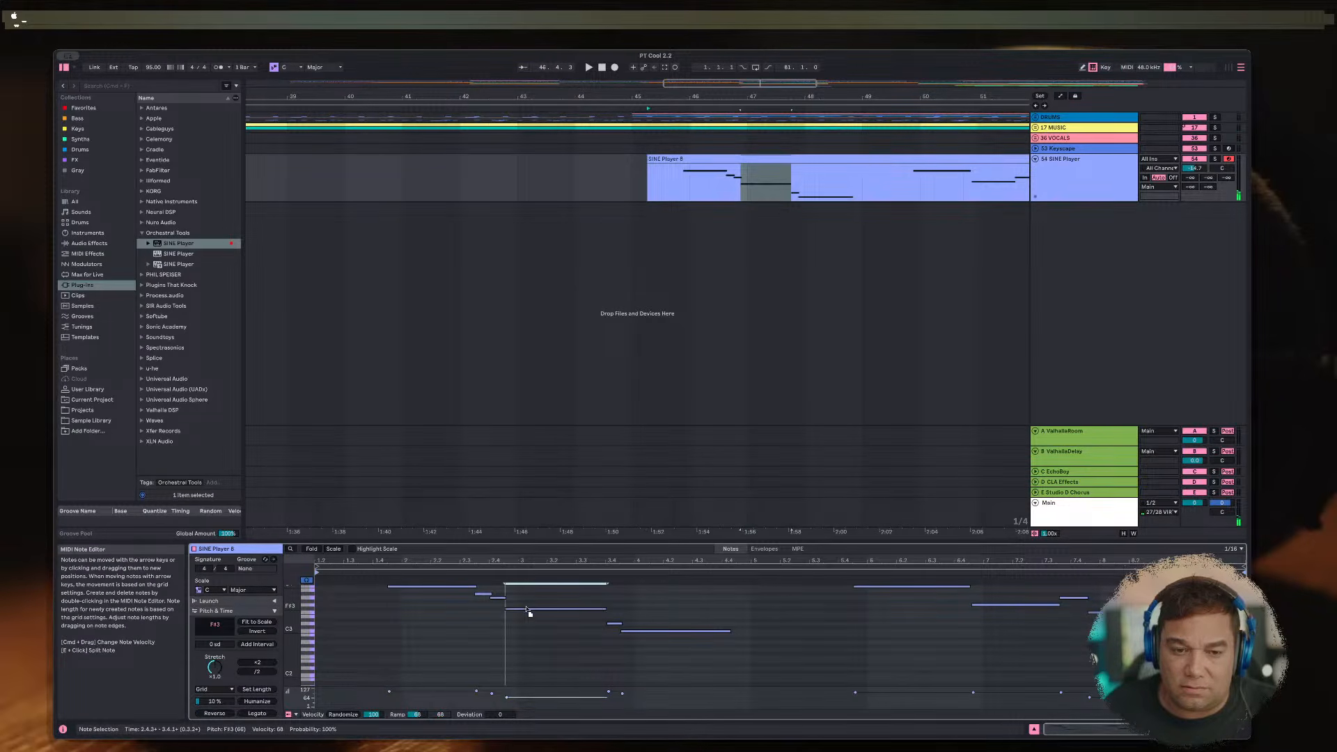
{"action": "left_click", "coordinate": [376, 597]}
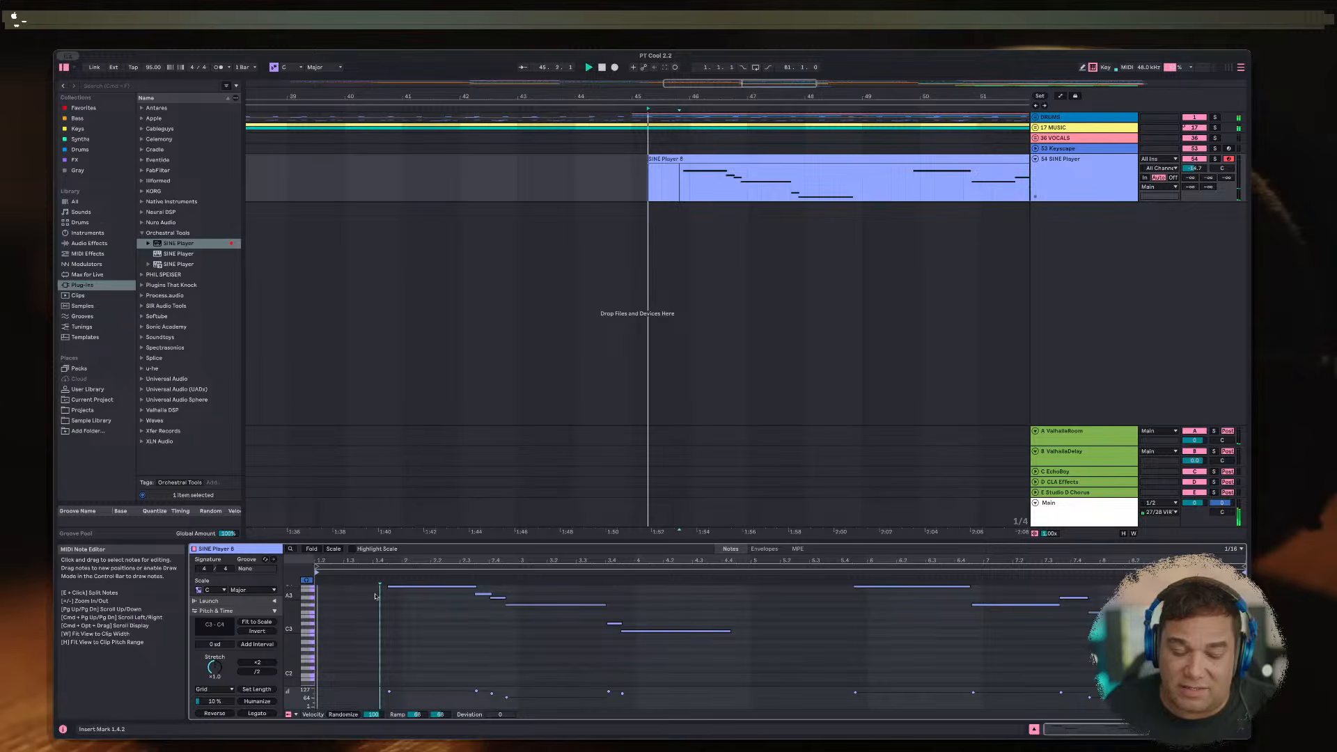
{"action": "left_click_drag", "start_coordinate": [453, 541], "coordinate": [454, 426]}
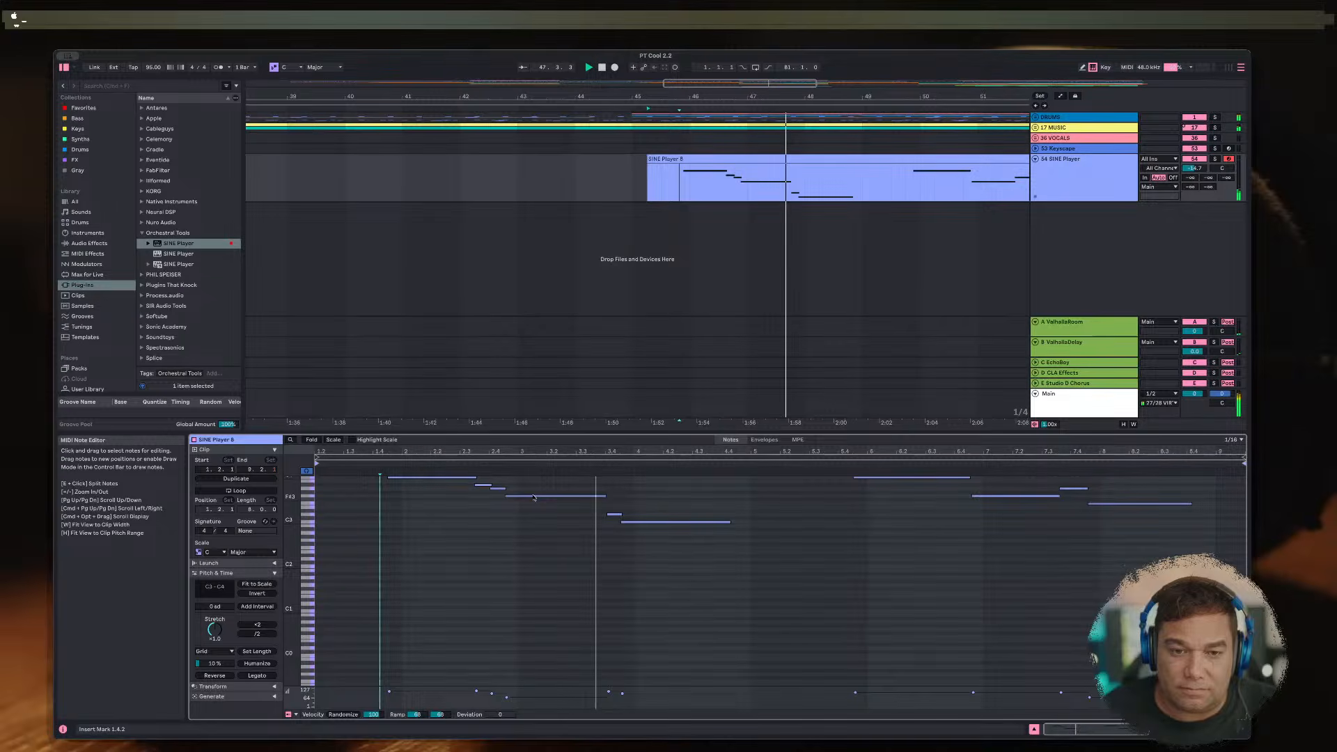
{"action": "key", "text": "space"}
Step: Shorten the end of the long G3 note, and extend the following short D3 note back to meet it while raising its pitch
{"action": "left_click", "coordinate": [604, 495]}
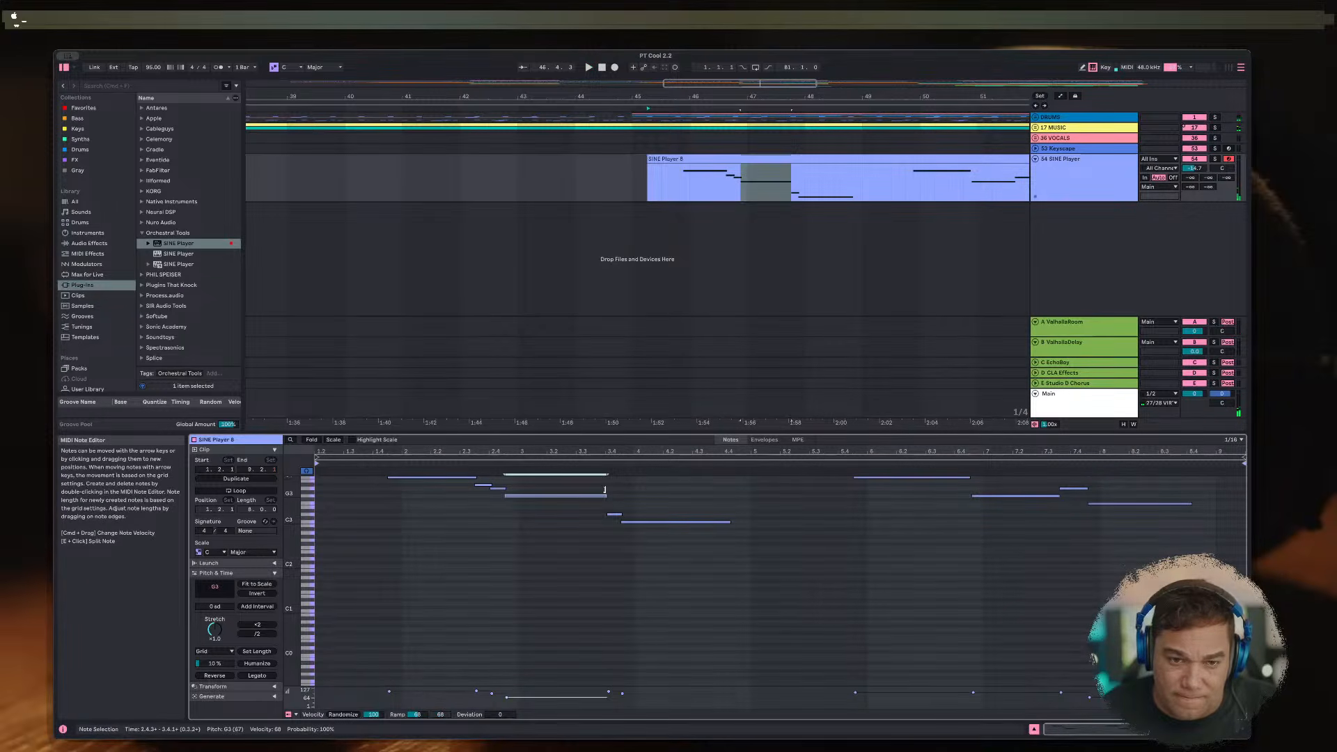
{"action": "left_click", "coordinate": [610, 514]}
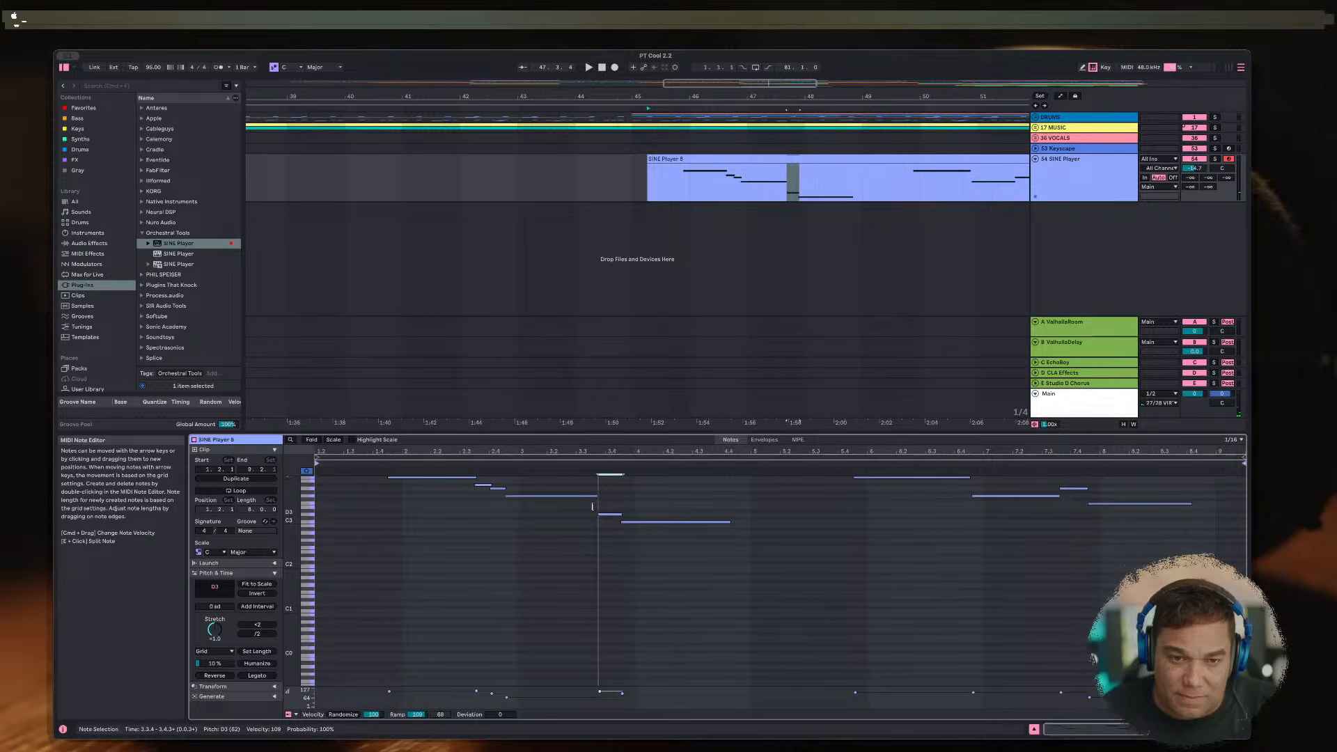
{"action": "key", "text": "Up"}
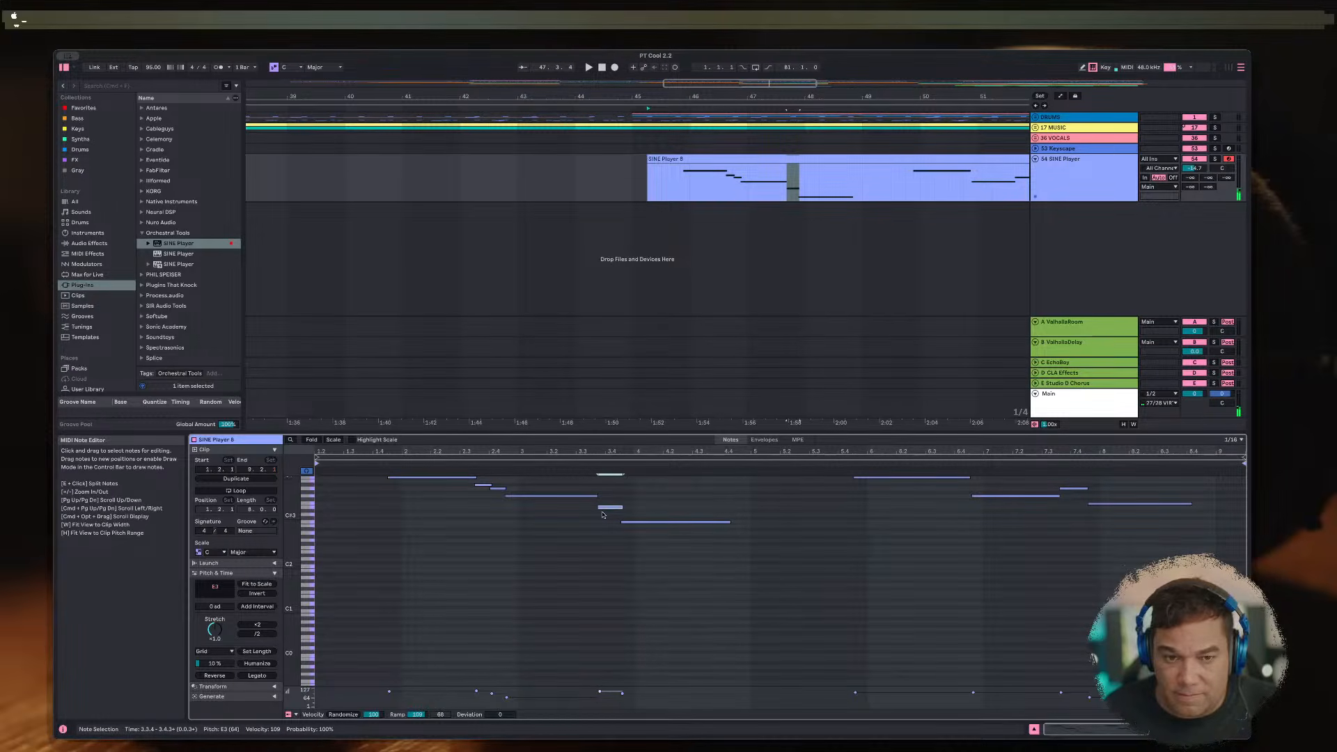
Step: Play from just before the edited notes and listen to the melody in context through the rest of the arrangement
{"action": "left_click", "coordinate": [583, 513]}
{"action": "key", "text": "space"}
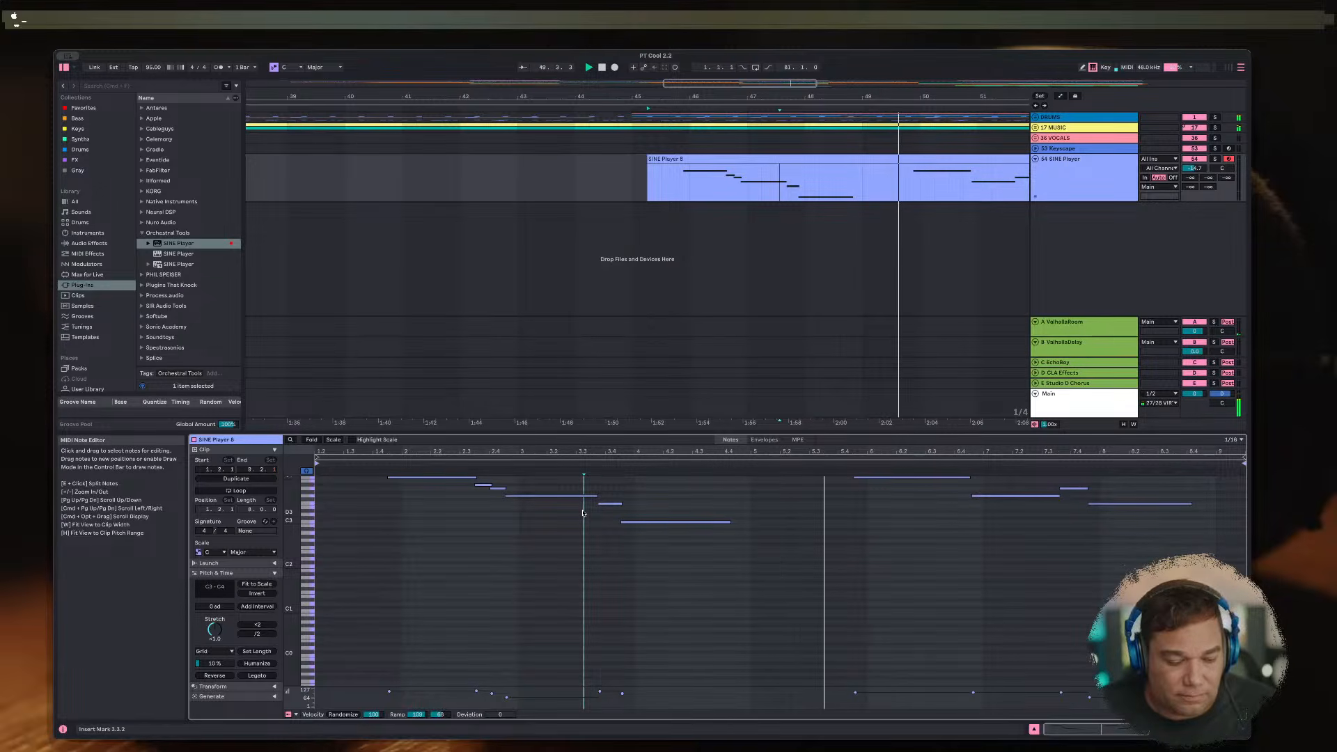
{"action": "scroll", "coordinate": [818, 568], "scroll_direction": "up", "scroll_amount": 3}
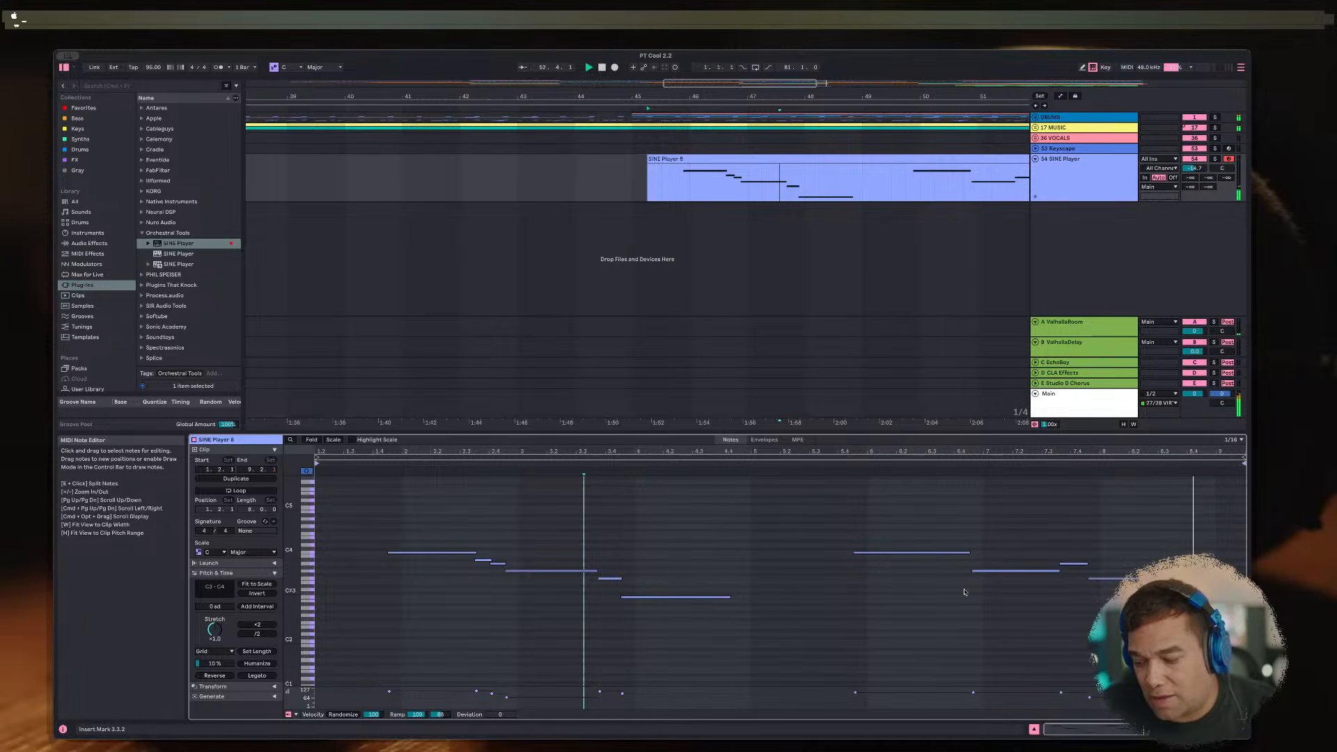
{"action": "key", "text": "minus"}
{"action": "left_click", "coordinate": [806, 307]}
{"action": "key", "text": "minus"}
{"action": "key", "text": "minus"}
{"action": "key", "text": "minus"}
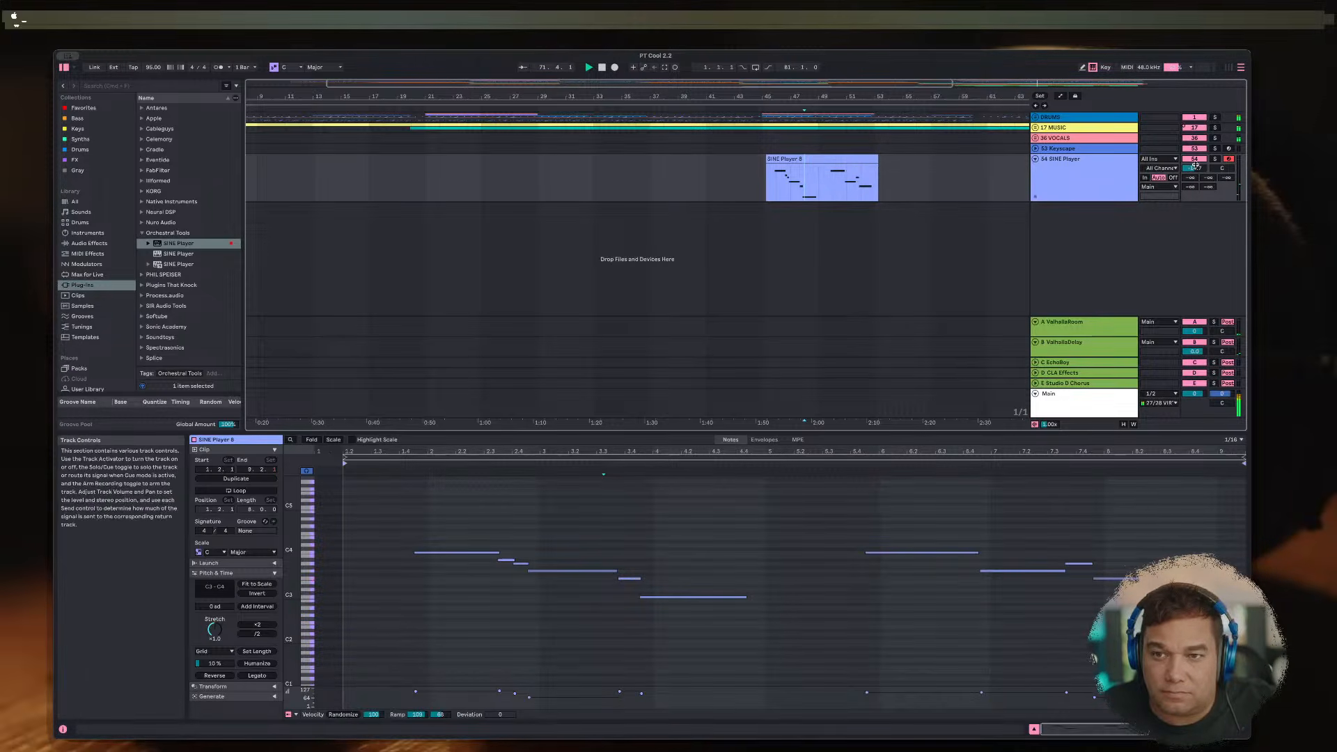
{"action": "left_click_drag", "start_coordinate": [1195, 160], "coordinate": [1195, 151]}
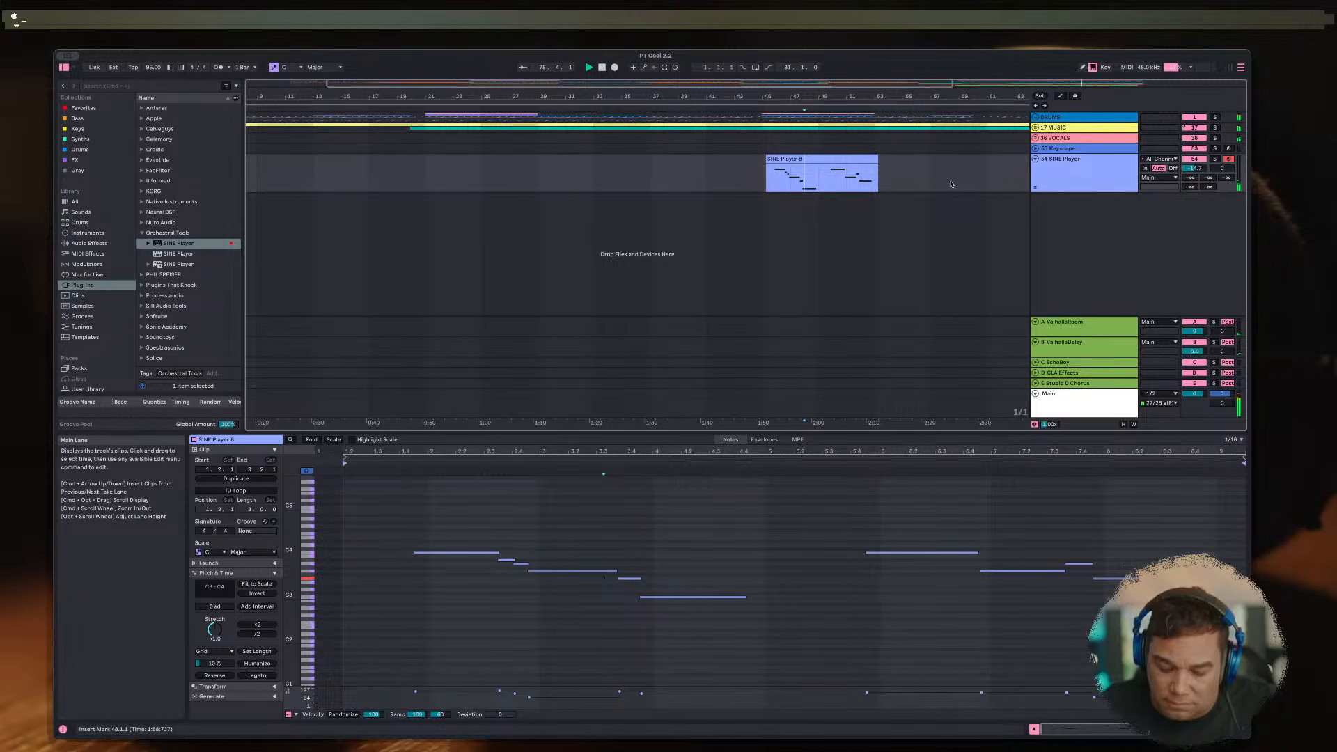
{"action": "left_click_drag", "start_coordinate": [949, 95], "coordinate": [749, 82]}
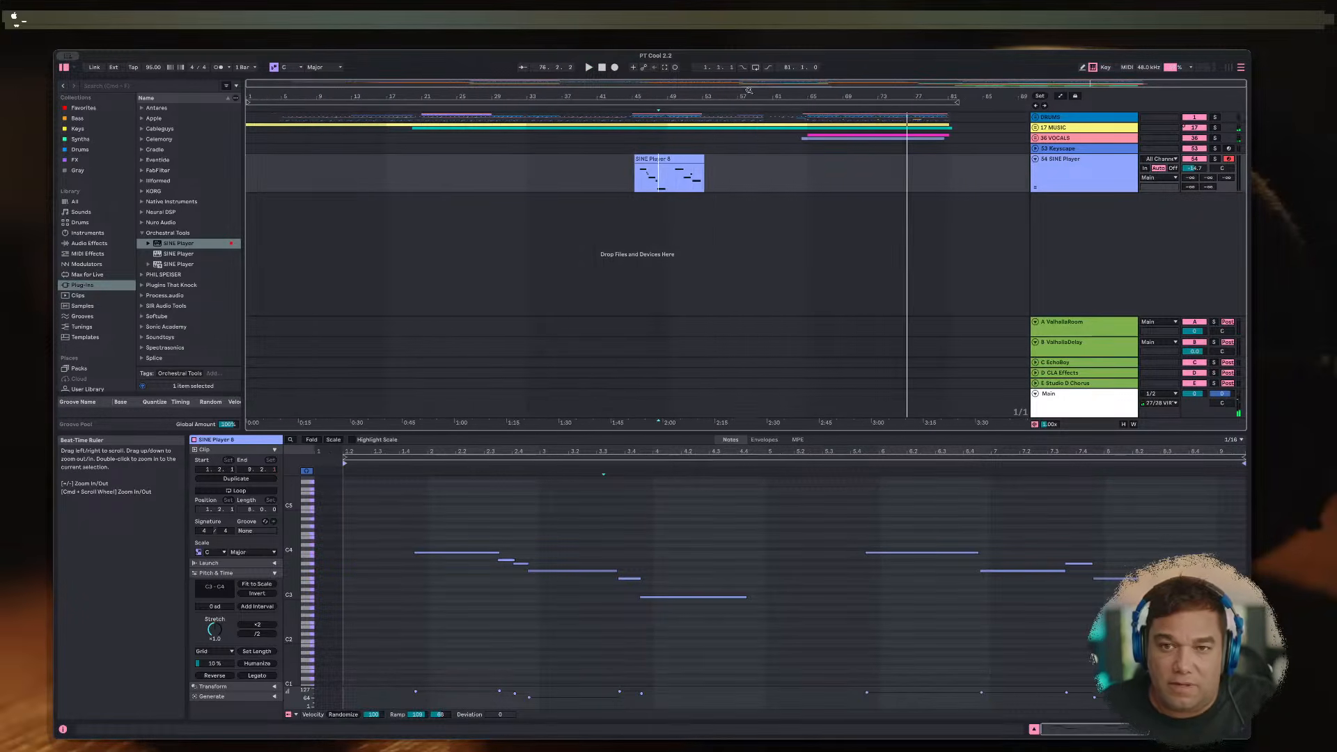
Step: Record a second SINE Player melody from 72.1.1 to the end of the song, and play the new clip back
{"action": "left_click", "coordinate": [872, 163]}
{"action": "key", "text": "space"}
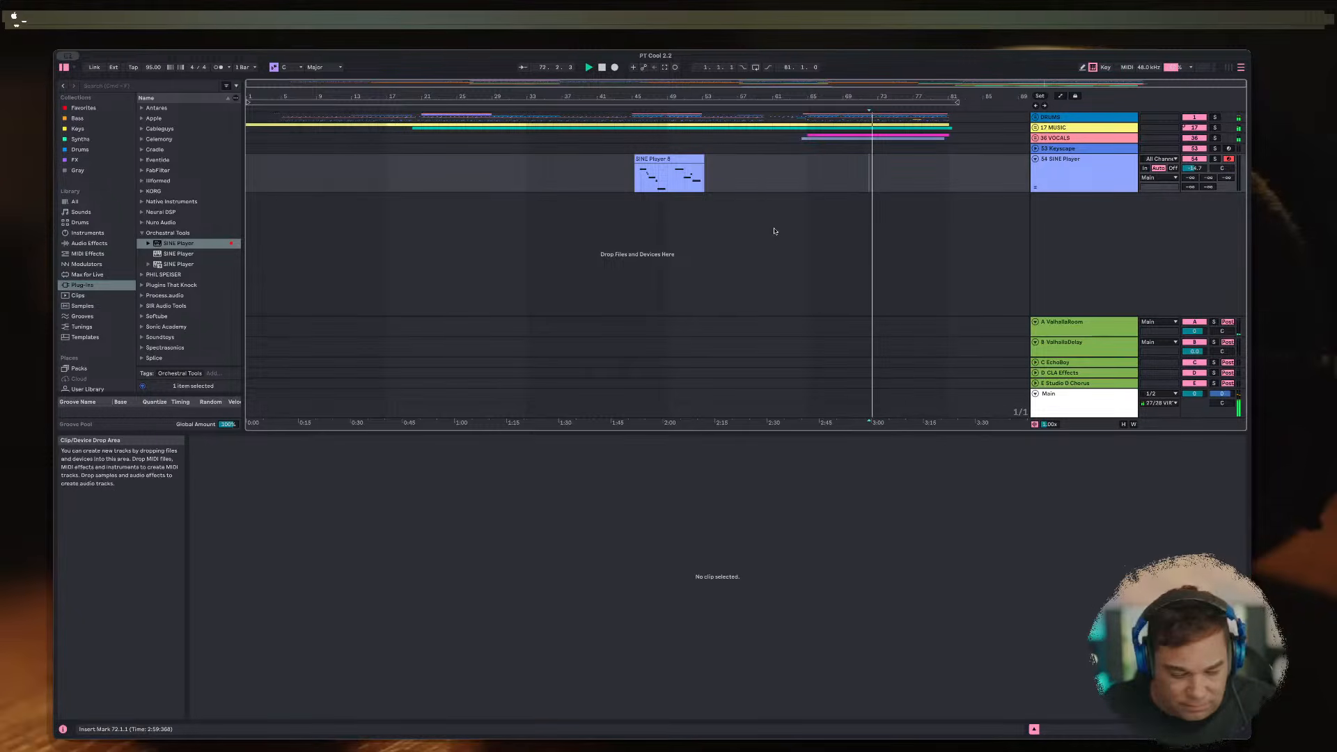
{"action": "key", "text": "F9"}
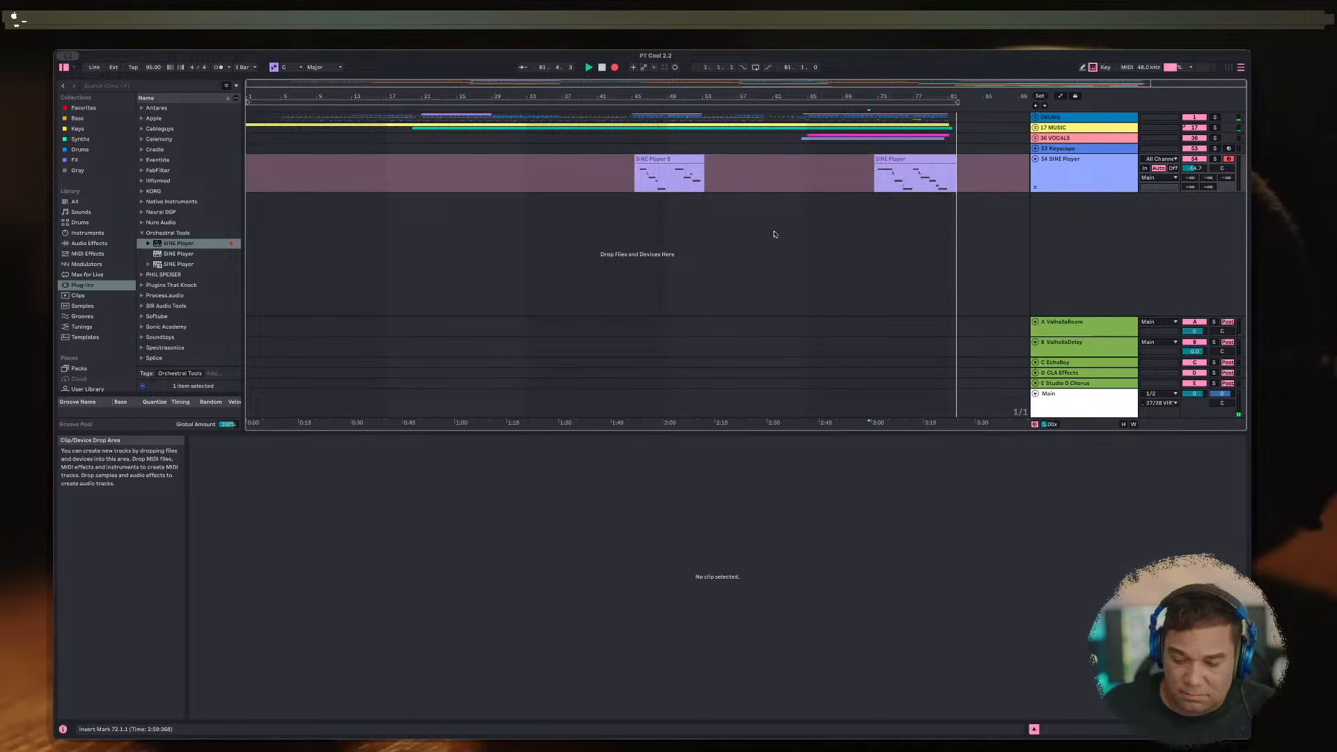
{"action": "key", "text": "space"}
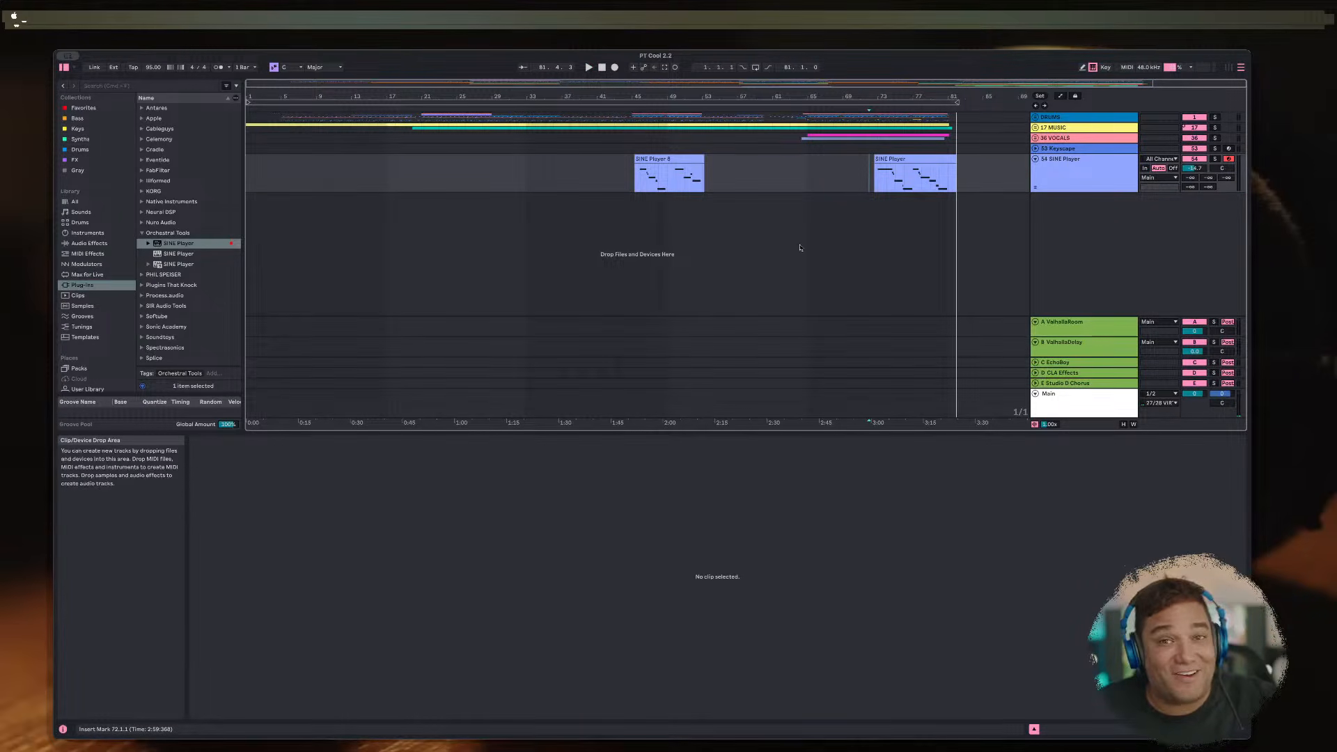
{"action": "left_click", "coordinate": [876, 183]}
{"action": "key", "text": "space"}
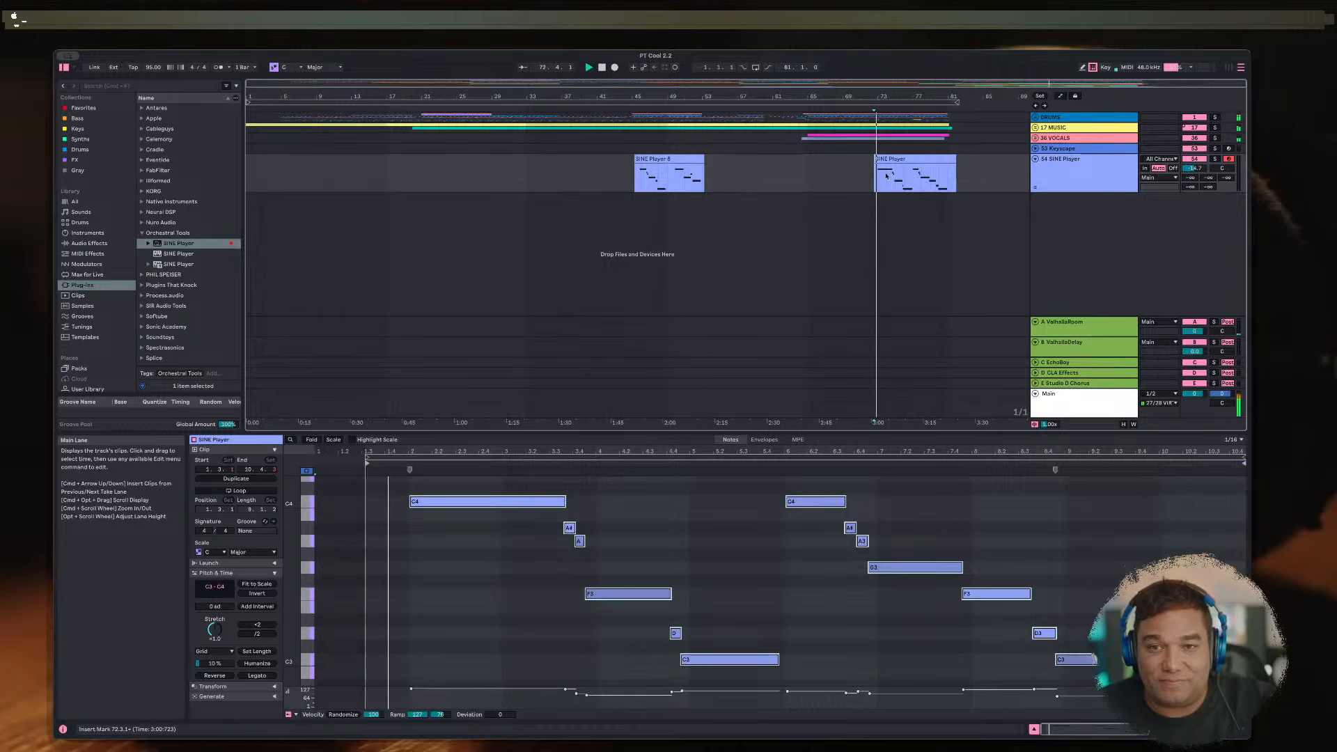
Step: Set the SINE Player track volume to -6.0 dB, and raise the first phrase's long F3 note to G3
{"action": "left_click_drag", "start_coordinate": [1195, 168], "coordinate": [1195, 155]}
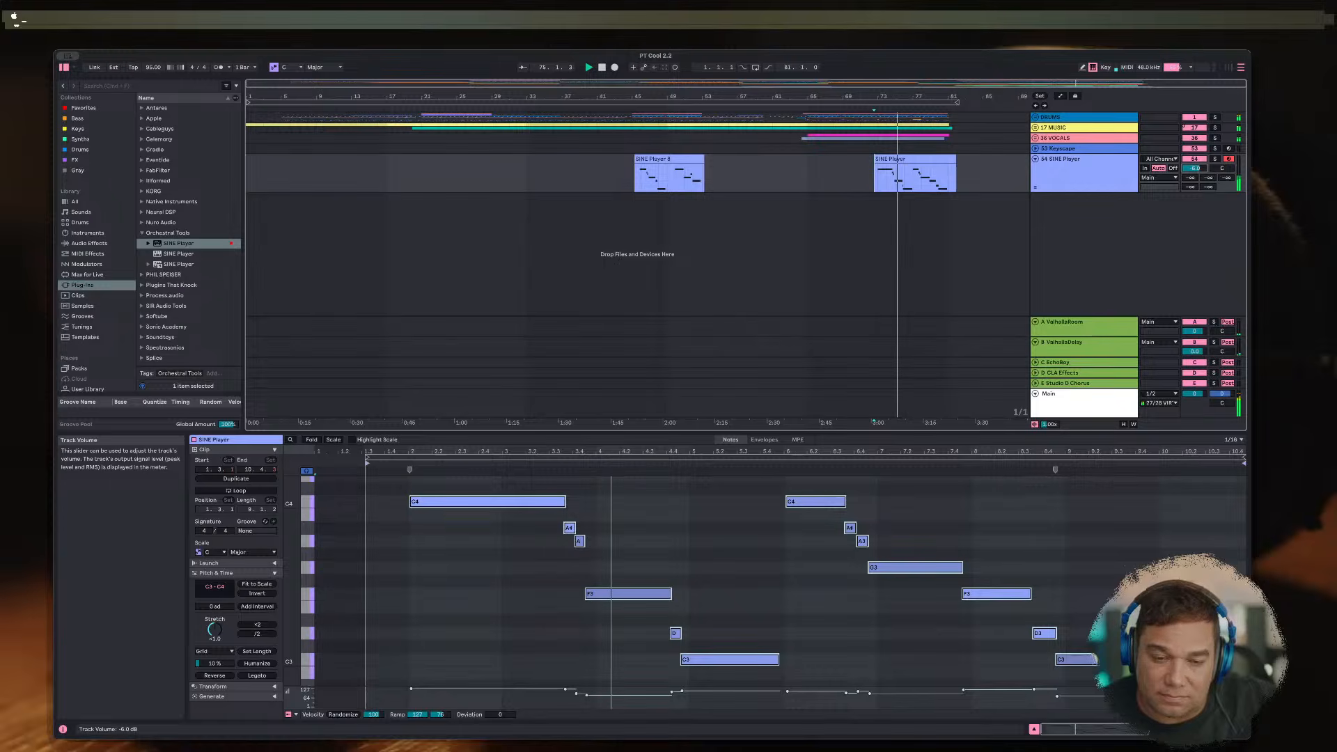
{"action": "key", "text": "space"}
{"action": "left_click_drag", "start_coordinate": [634, 593], "coordinate": [638, 574]}
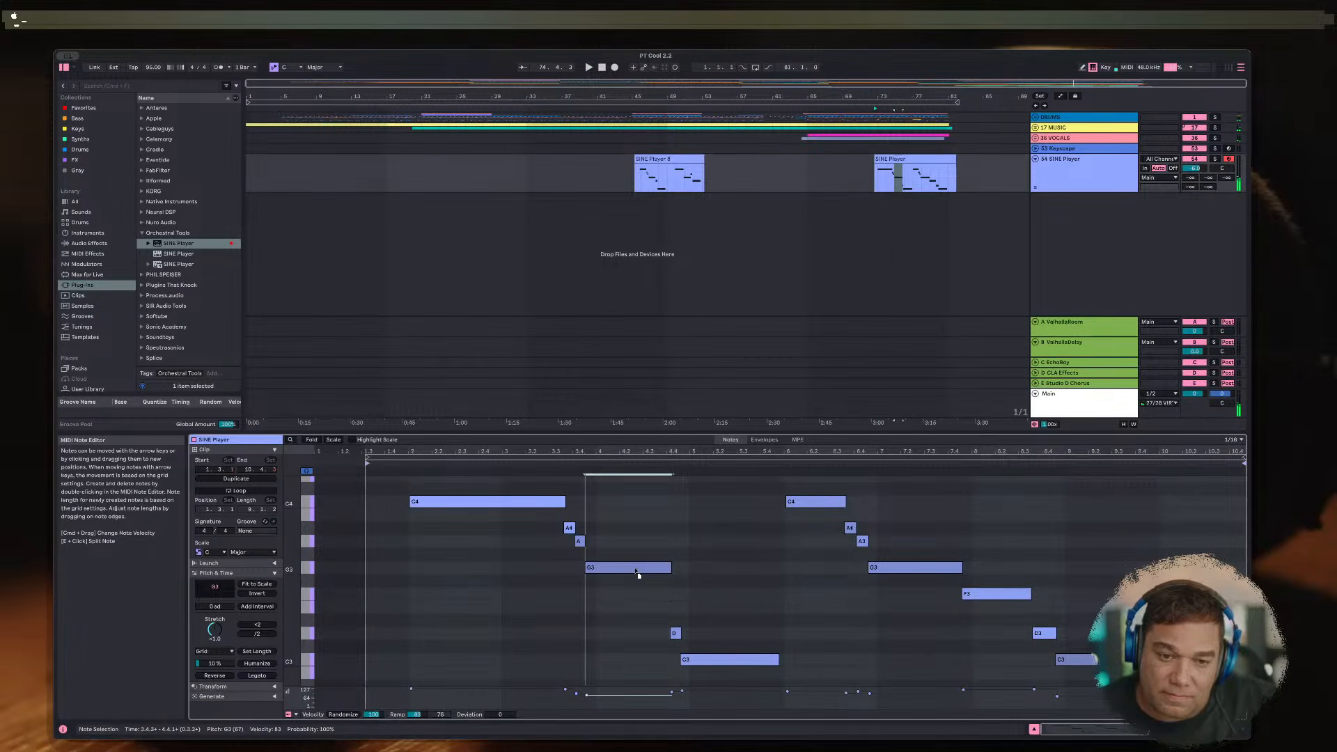
{"action": "left_click", "coordinate": [532, 561]}
{"action": "key", "text": "space"}
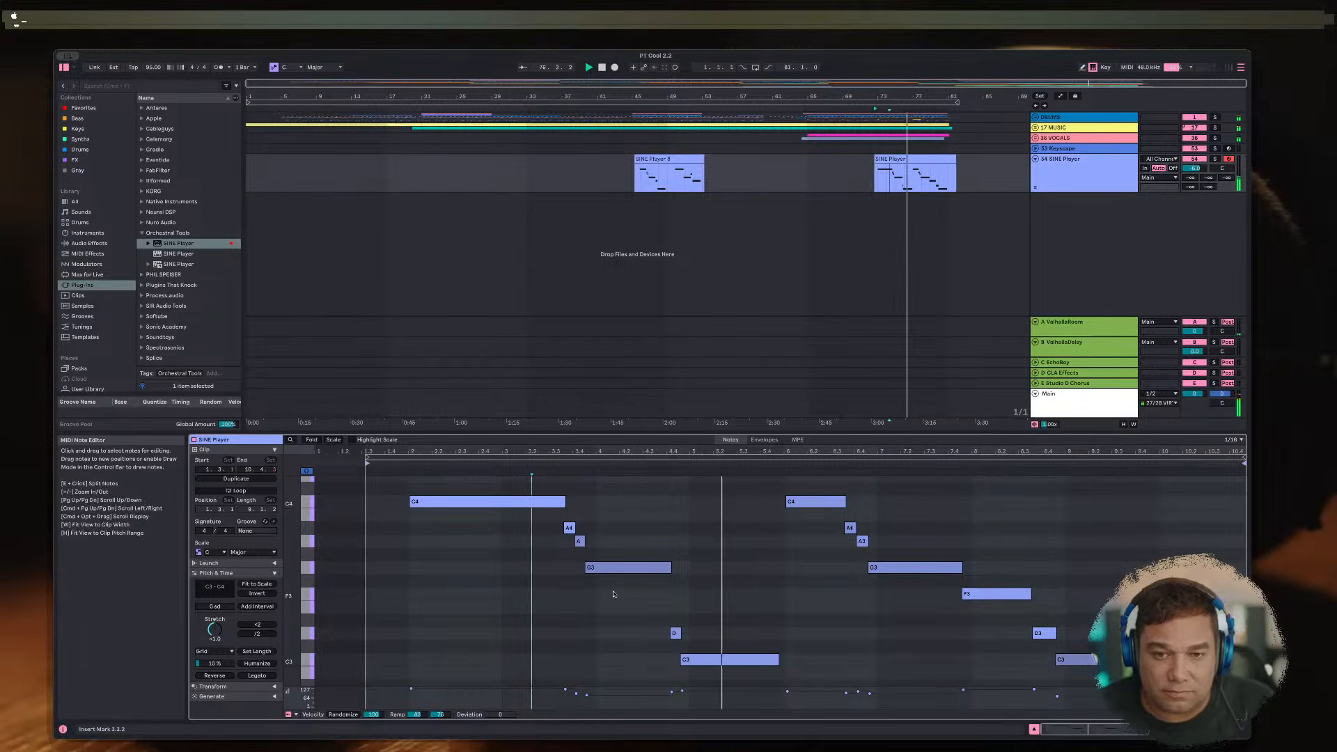
Step: Raise the short D3 note before the first phrase's long C3 to F3, and play from 4.2.4 in the clip
{"action": "left_click", "coordinate": [667, 568]}
{"action": "key", "text": "space"}
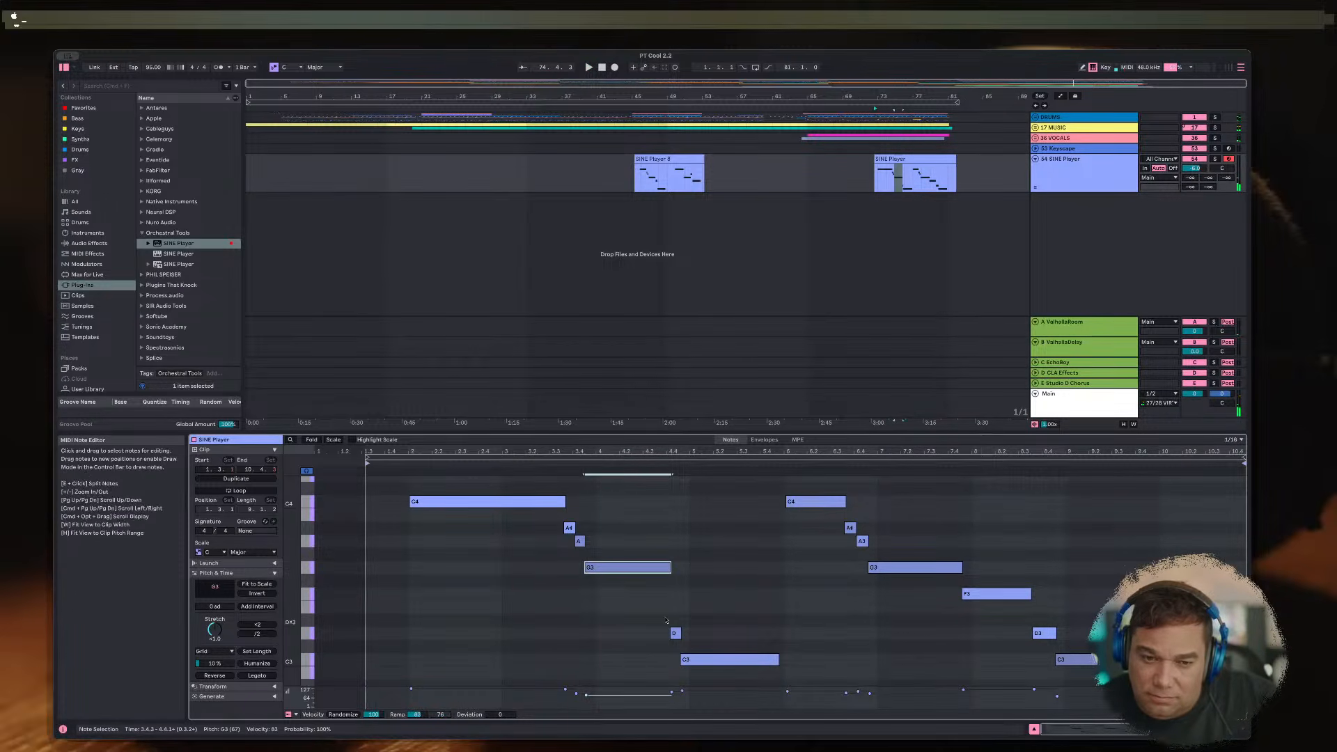
{"action": "left_click", "coordinate": [676, 632]}
{"action": "left_click_drag", "start_coordinate": [675, 628], "coordinate": [680, 613]}
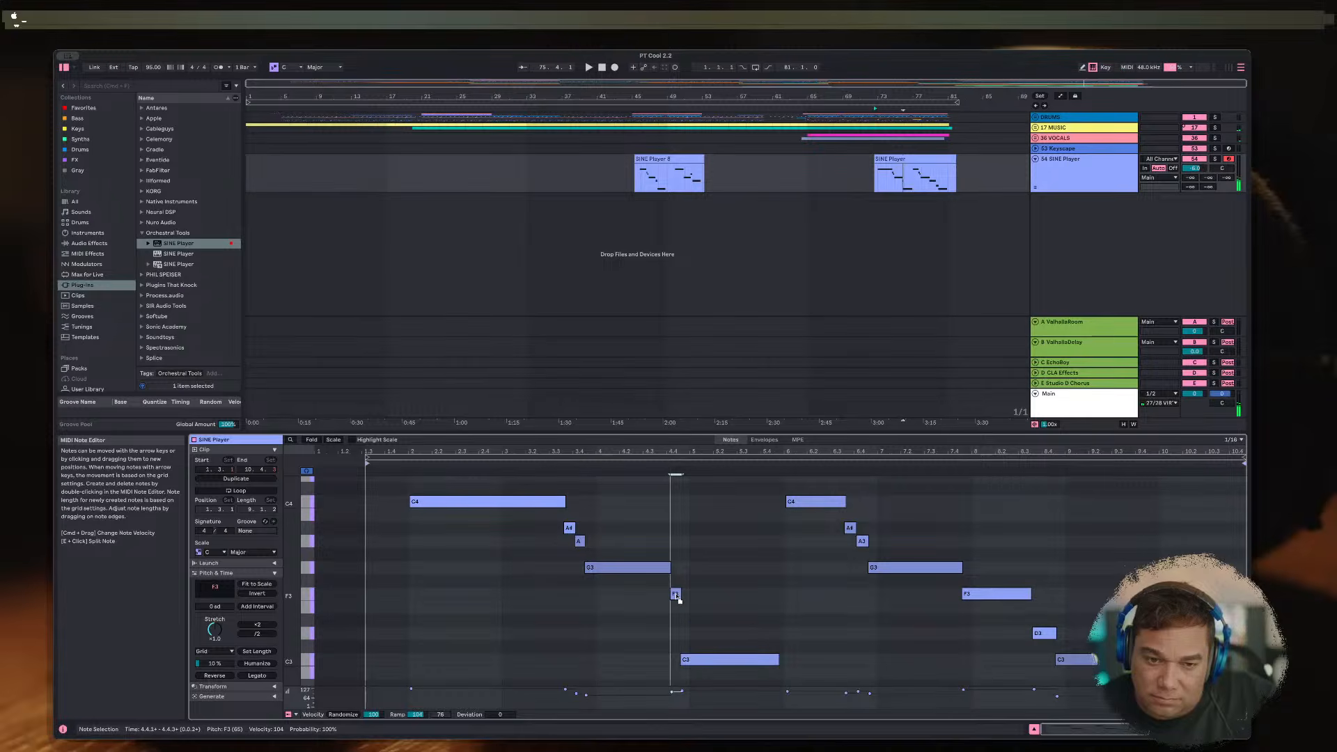
{"action": "left_click", "coordinate": [695, 657]}
{"action": "left_click", "coordinate": [637, 599]}
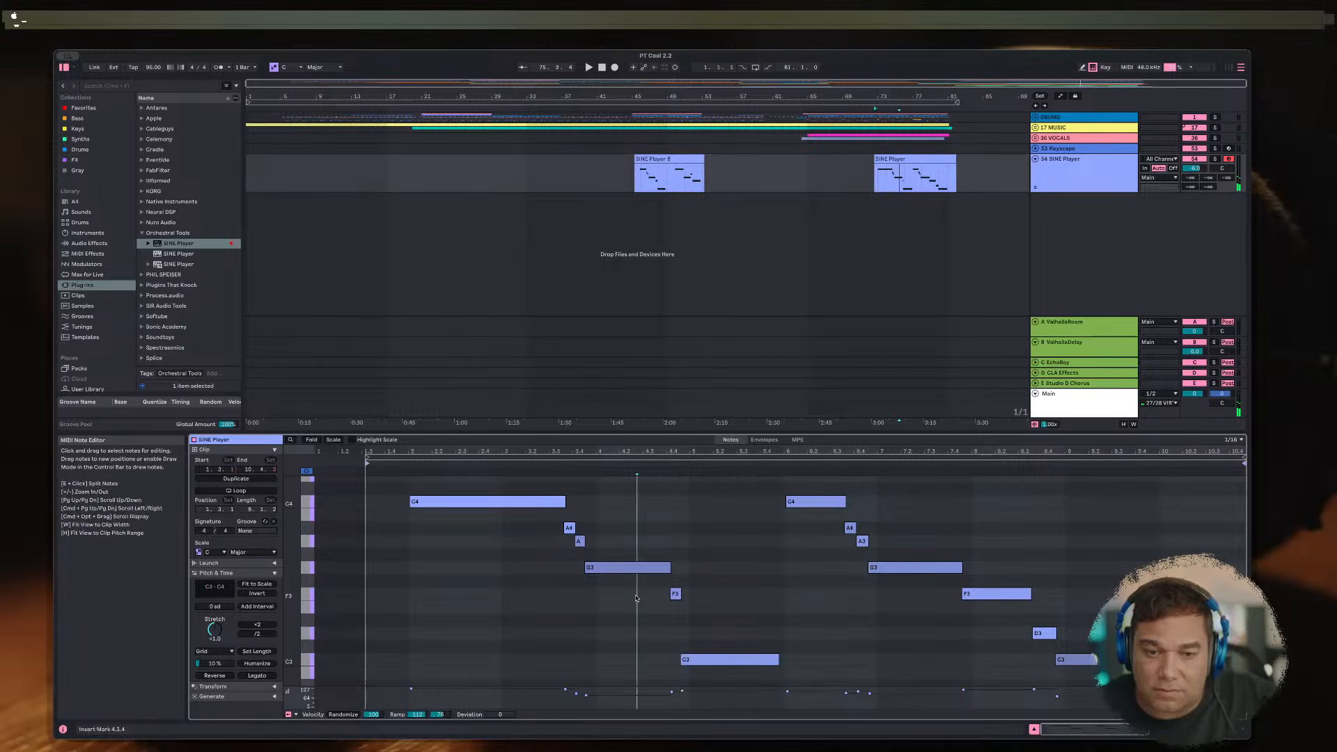
{"action": "key", "text": "space"}
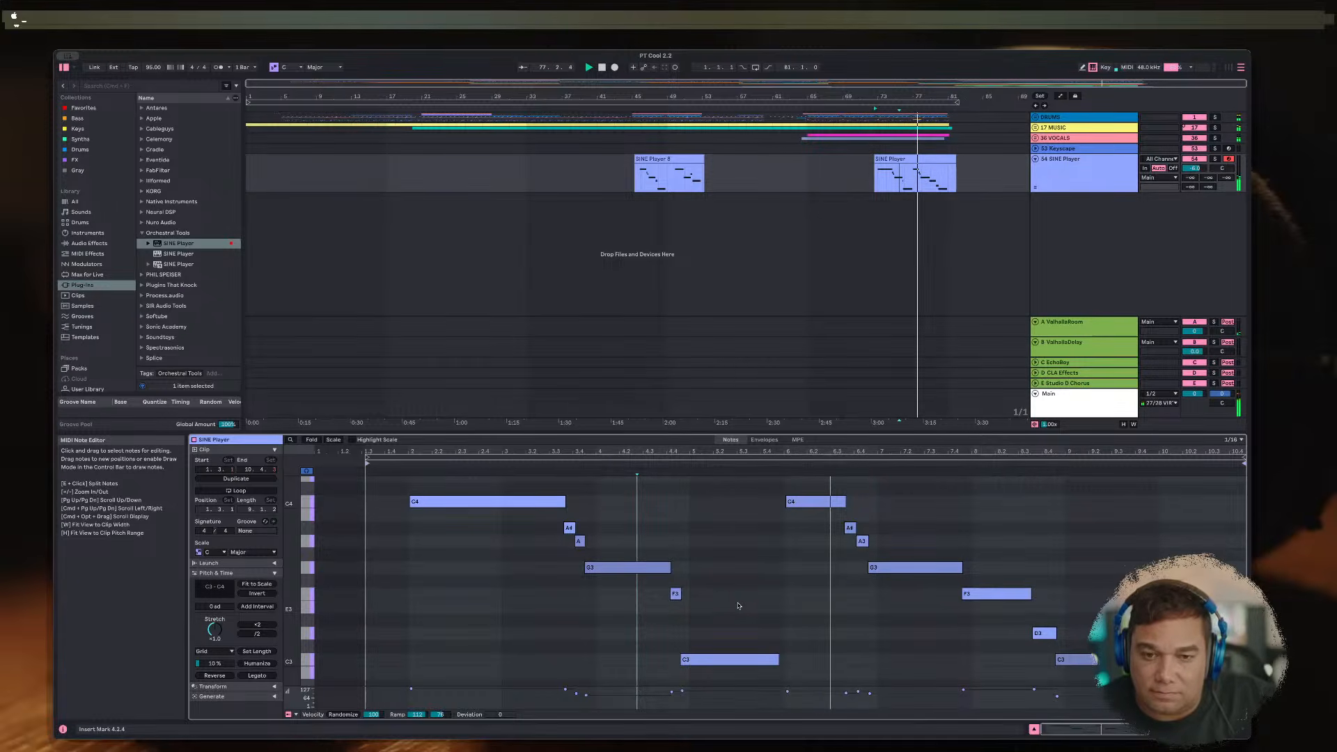
Step: Raise the two short notes after the second phrase's opening C4 to C4 and D4, and replay from just before the phrase
{"action": "left_click", "coordinate": [778, 482]}
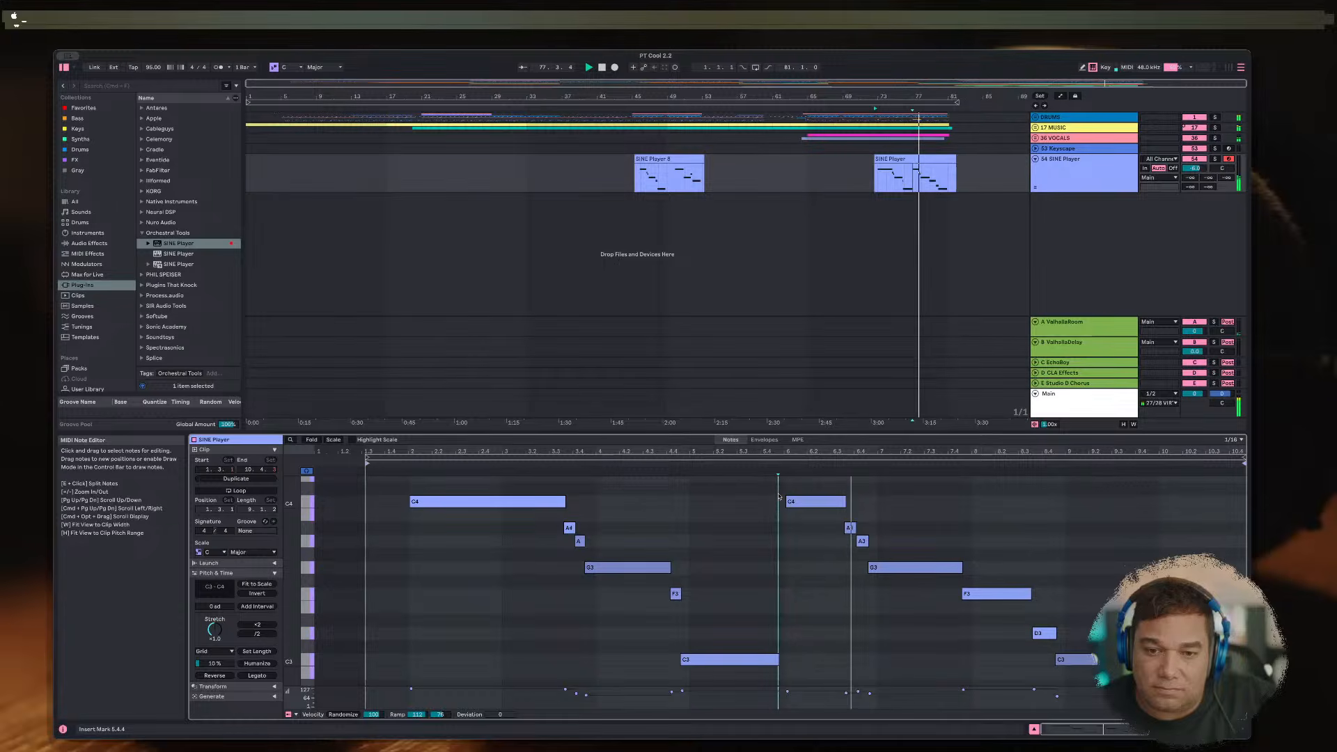
{"action": "left_click_drag", "start_coordinate": [850, 530], "coordinate": [849, 505]}
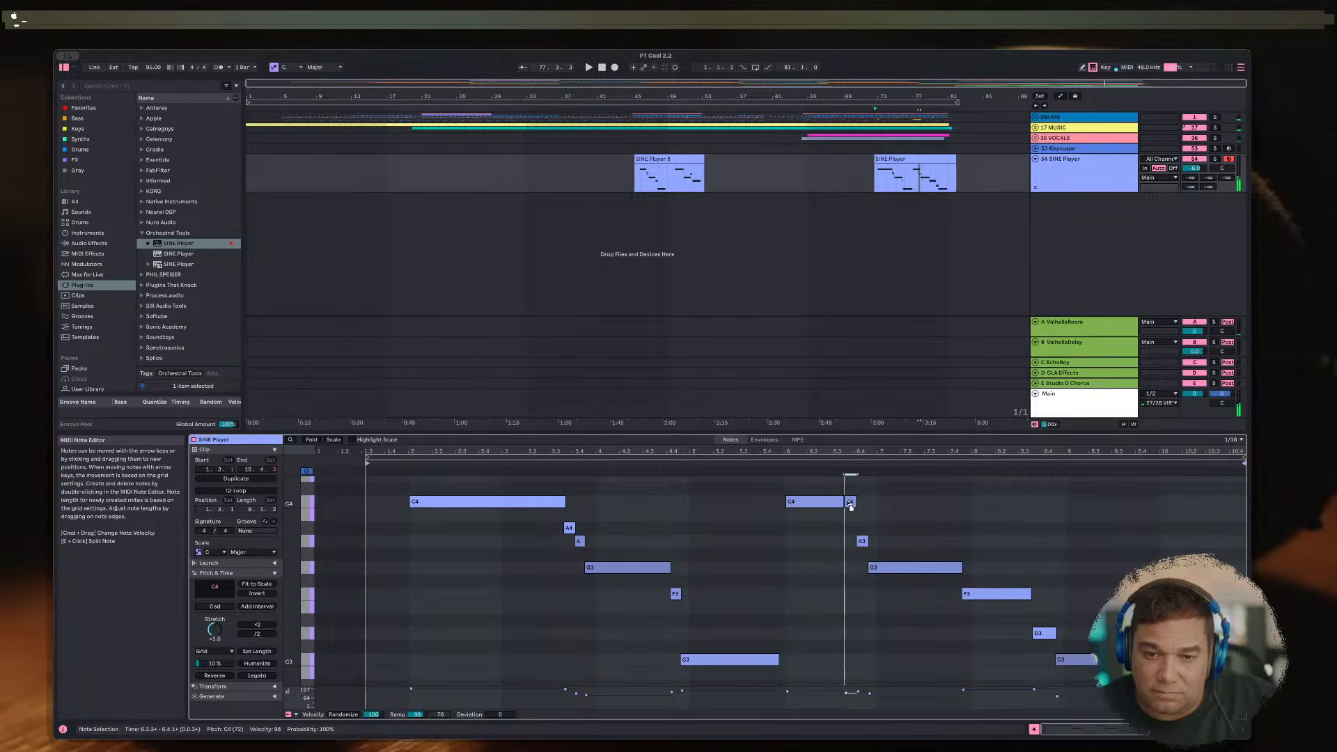
{"action": "double_click", "coordinate": [862, 487]}
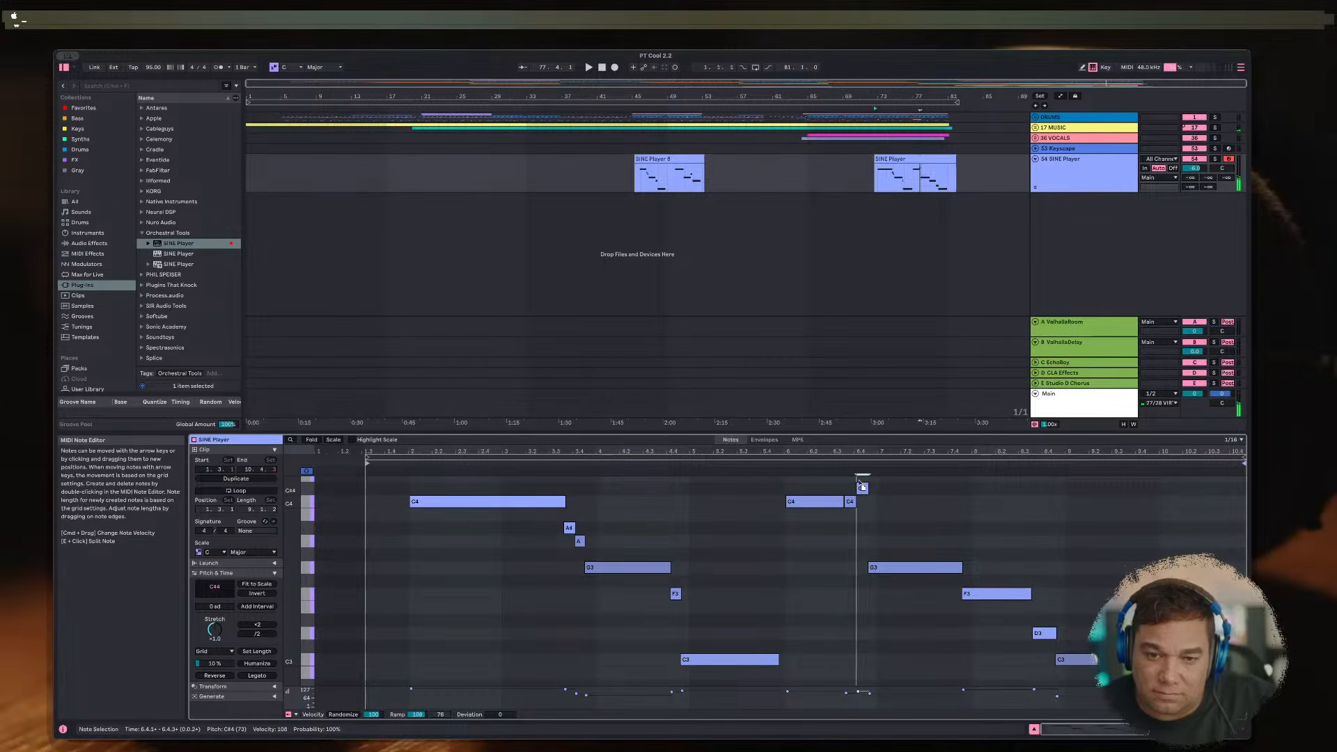
{"action": "left_click", "coordinate": [779, 488]}
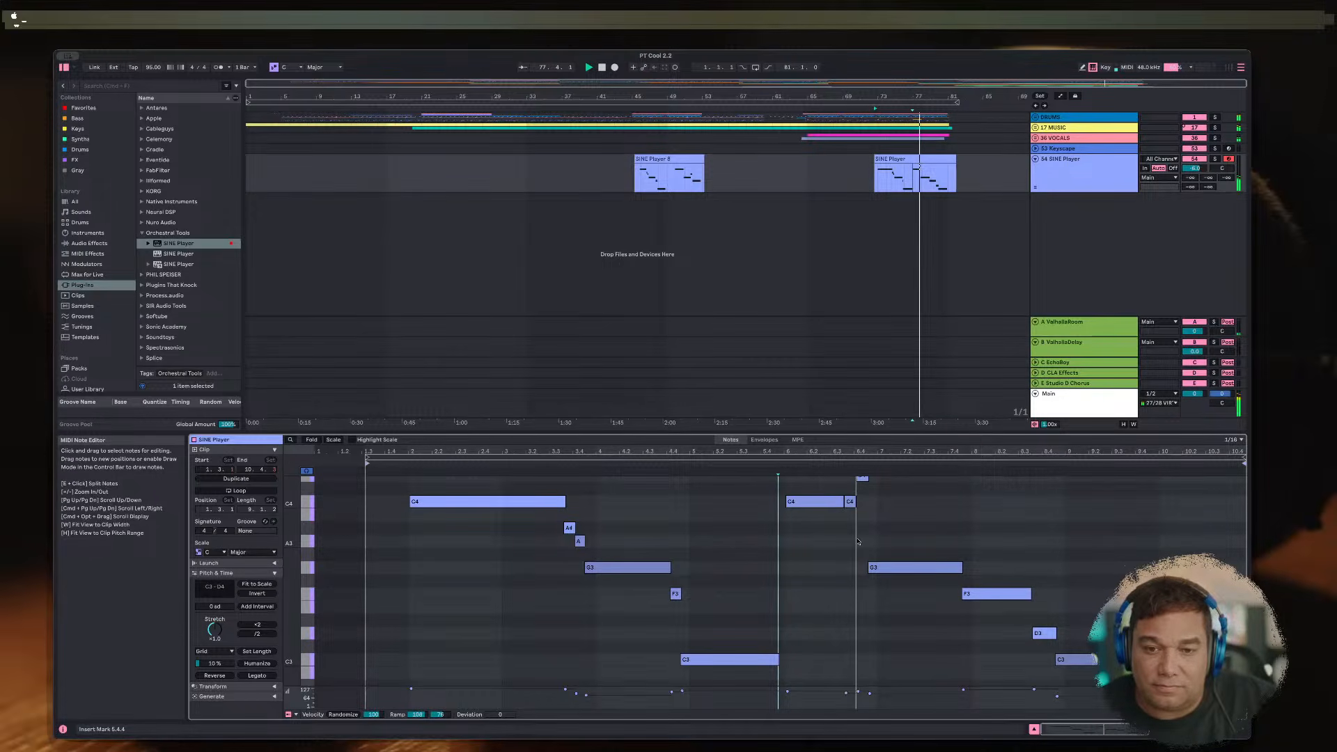
Step: Raise the second phrase's long G3 note to A3 and the following F3 note to G3, playing each change back
{"action": "left_click_drag", "start_coordinate": [877, 568], "coordinate": [879, 546]}
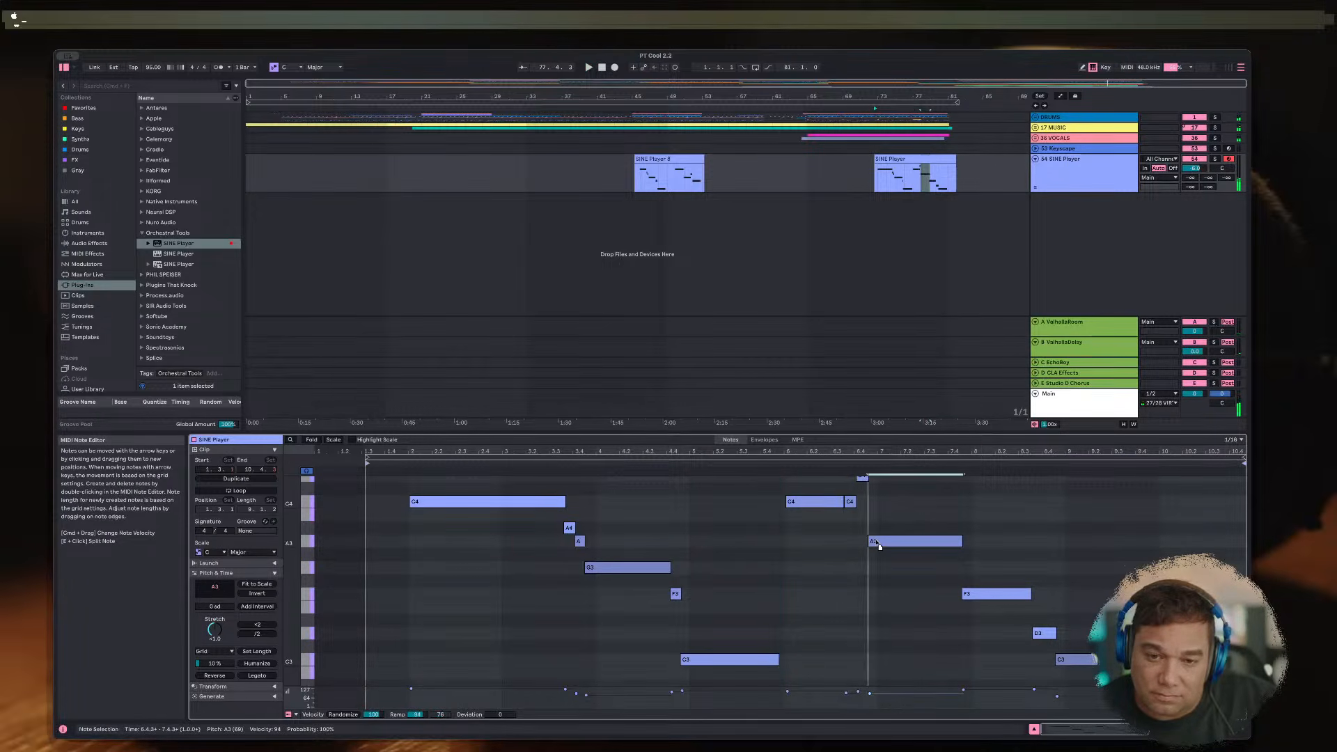
{"action": "left_click", "coordinate": [842, 541]}
{"action": "key", "text": "space"}
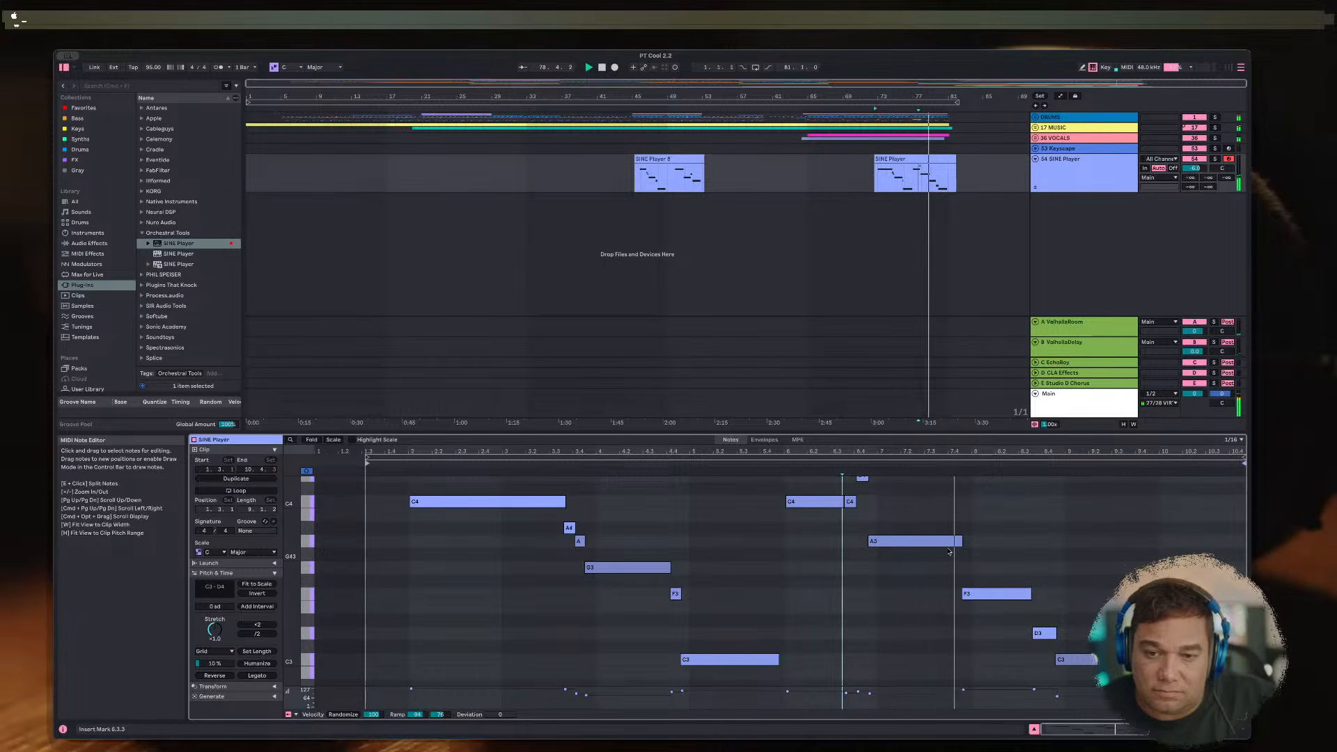
{"action": "key", "text": "space"}
{"action": "left_click_drag", "start_coordinate": [984, 595], "coordinate": [985, 572]}
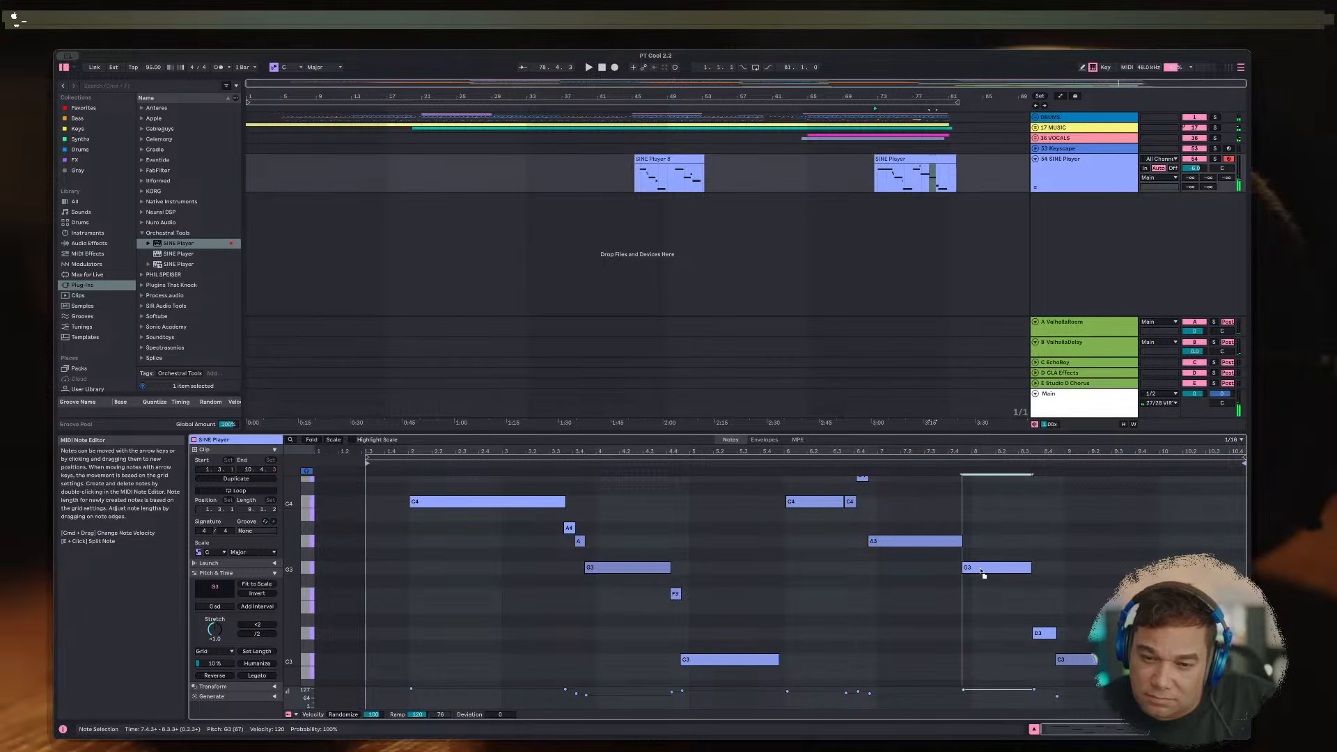
{"action": "left_click", "coordinate": [948, 570]}
{"action": "key", "text": "space"}
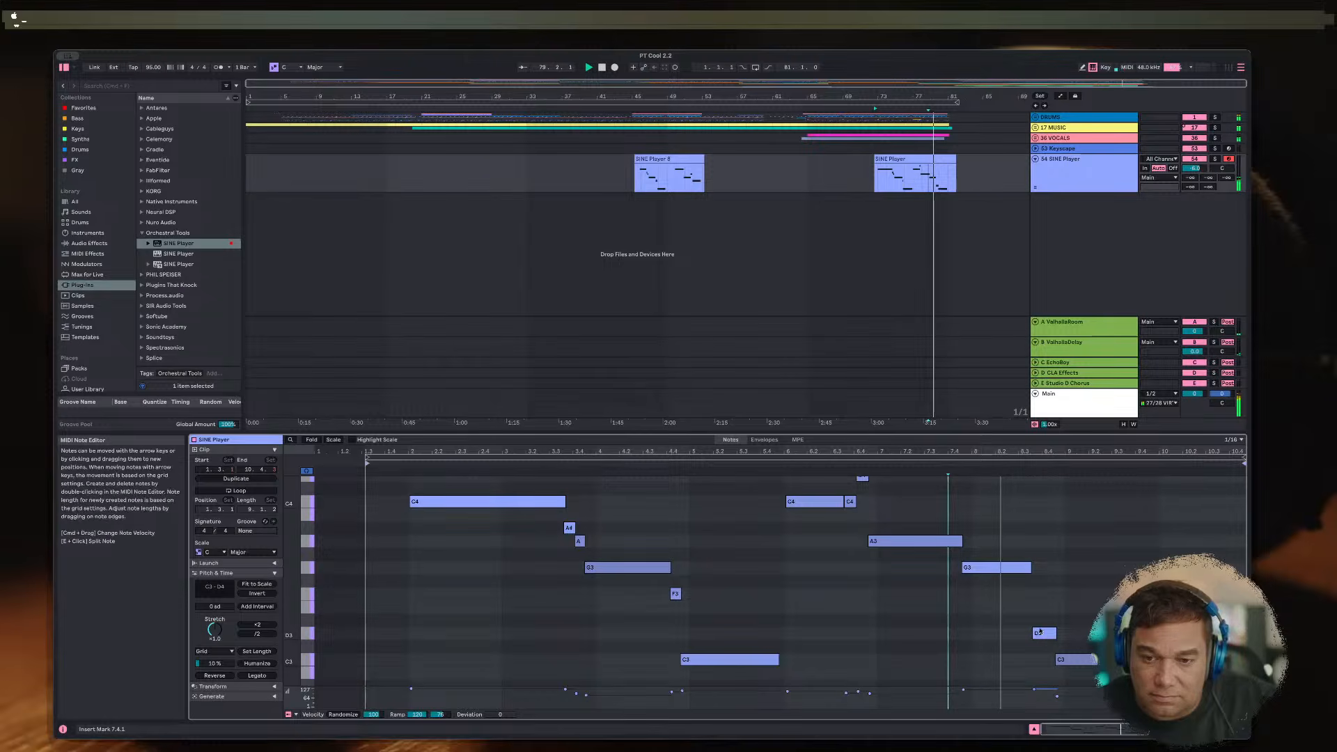
Step: Raise the short D3 note before the clip's last C3 to F3, and play back the second phrase
{"action": "key", "text": "space"}
{"action": "left_click_drag", "start_coordinate": [1040, 632], "coordinate": [1042, 607]}
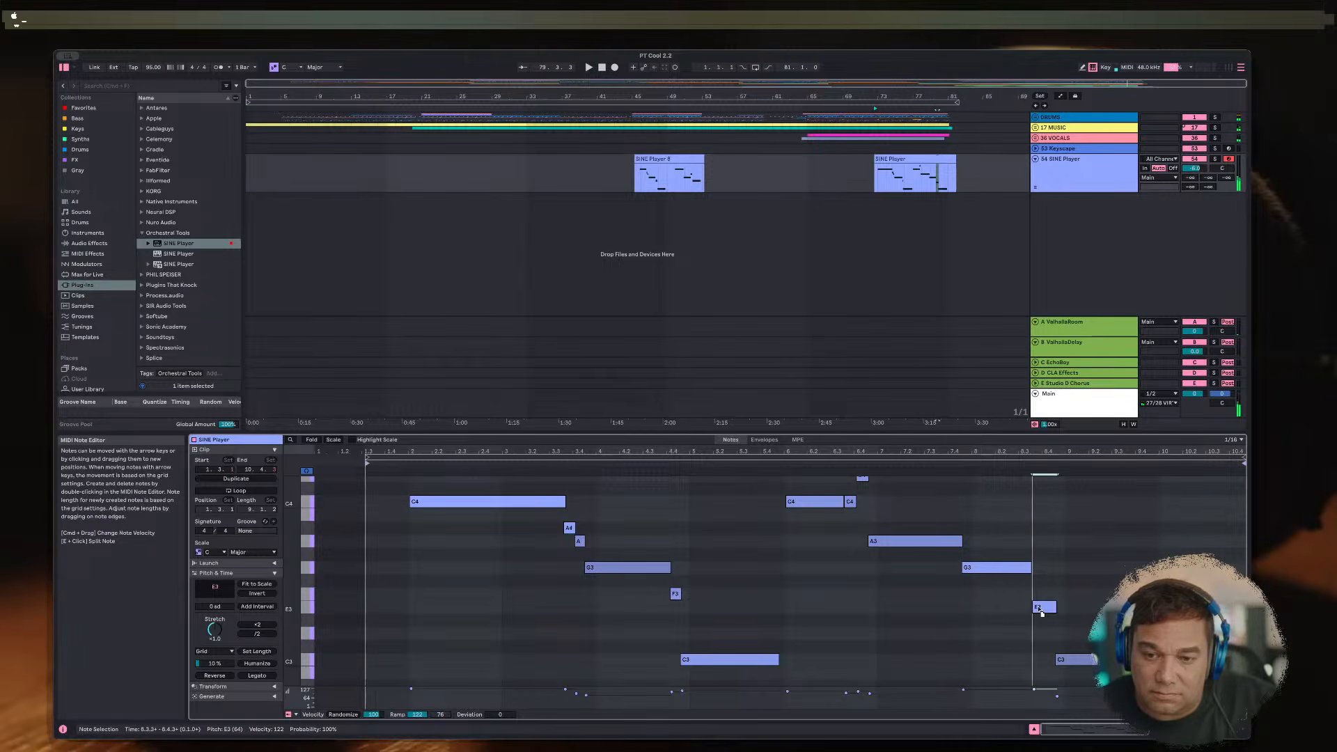
{"action": "left_click", "coordinate": [755, 561]}
{"action": "key", "text": "space"}
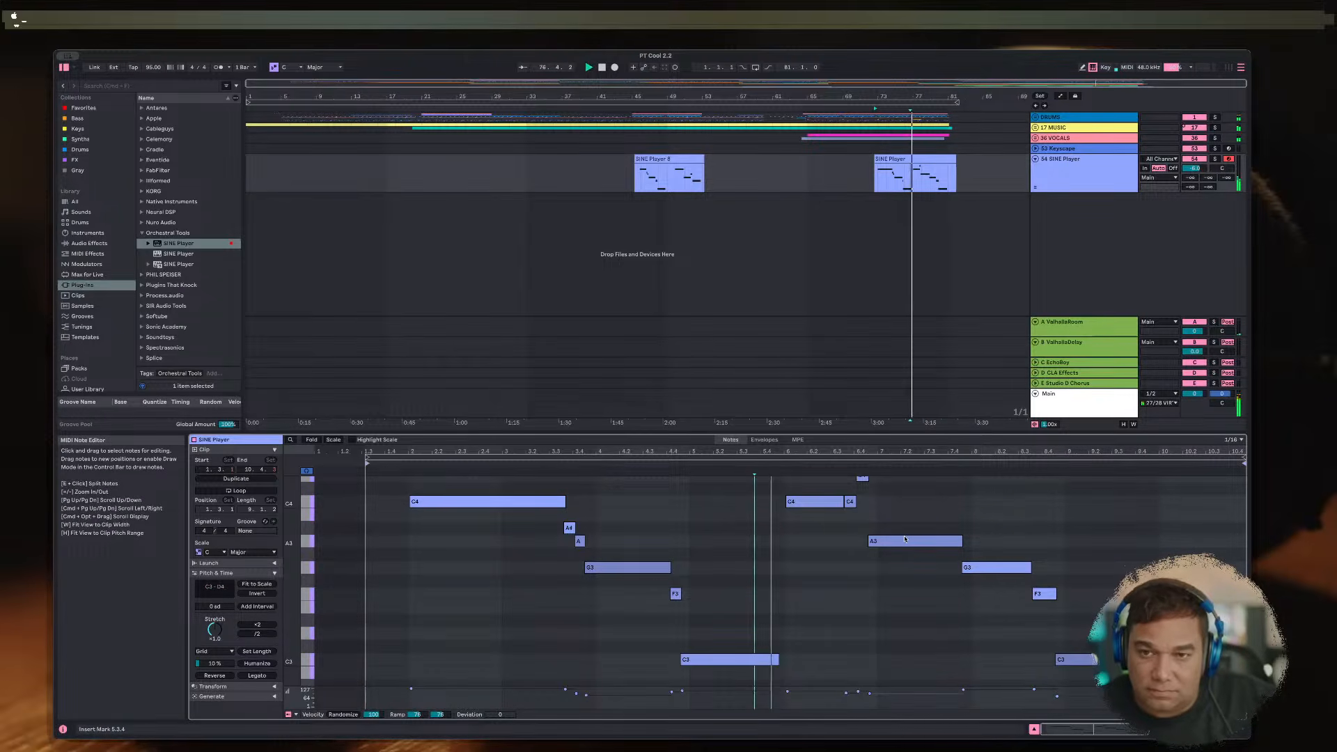
Step: Solo the SINE Player track and listen to the edited clip from just before its first note
{"action": "left_click", "coordinate": [1216, 158]}
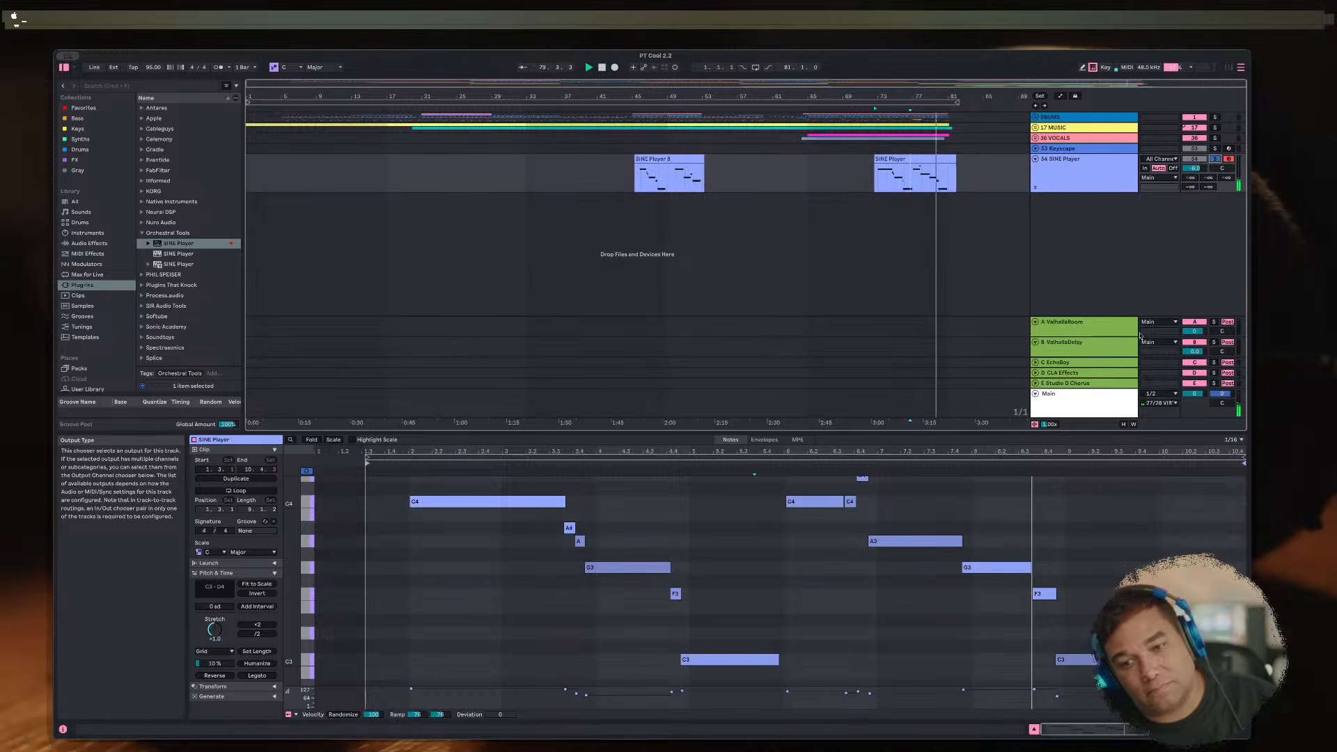
{"action": "key", "text": "space"}
{"action": "left_click", "coordinate": [402, 537]}
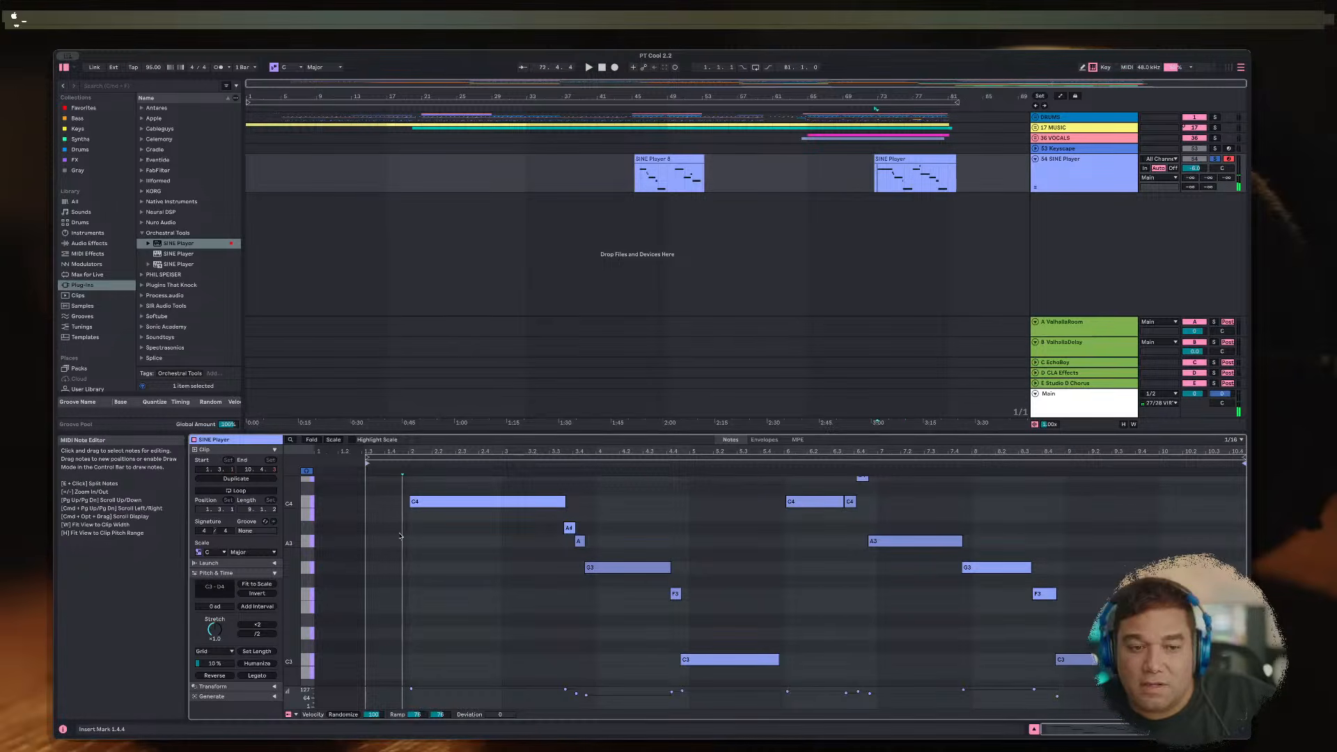
{"action": "key", "text": "space"}
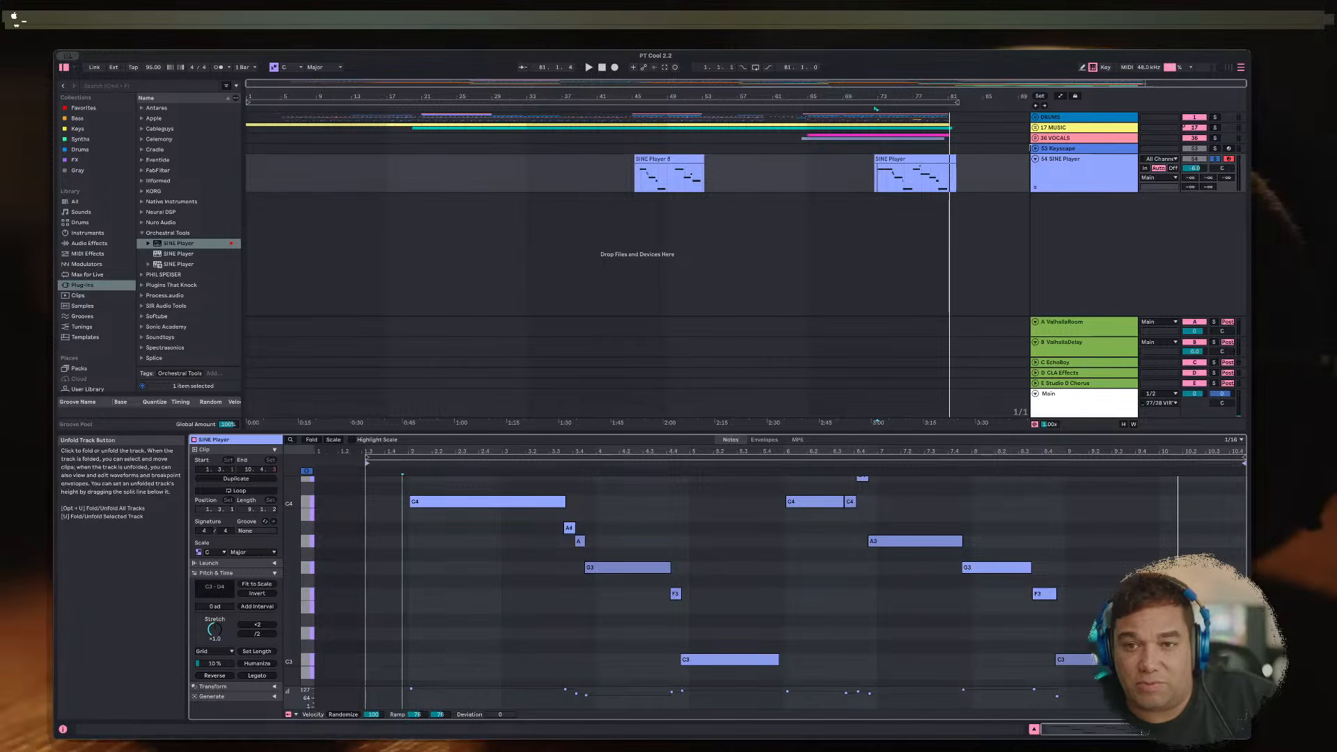
Step: Unfold the VOCALS group and play the full mix from 64.1.1, with the arrangement's ending enlarged
{"action": "left_click", "coordinate": [1037, 158]}
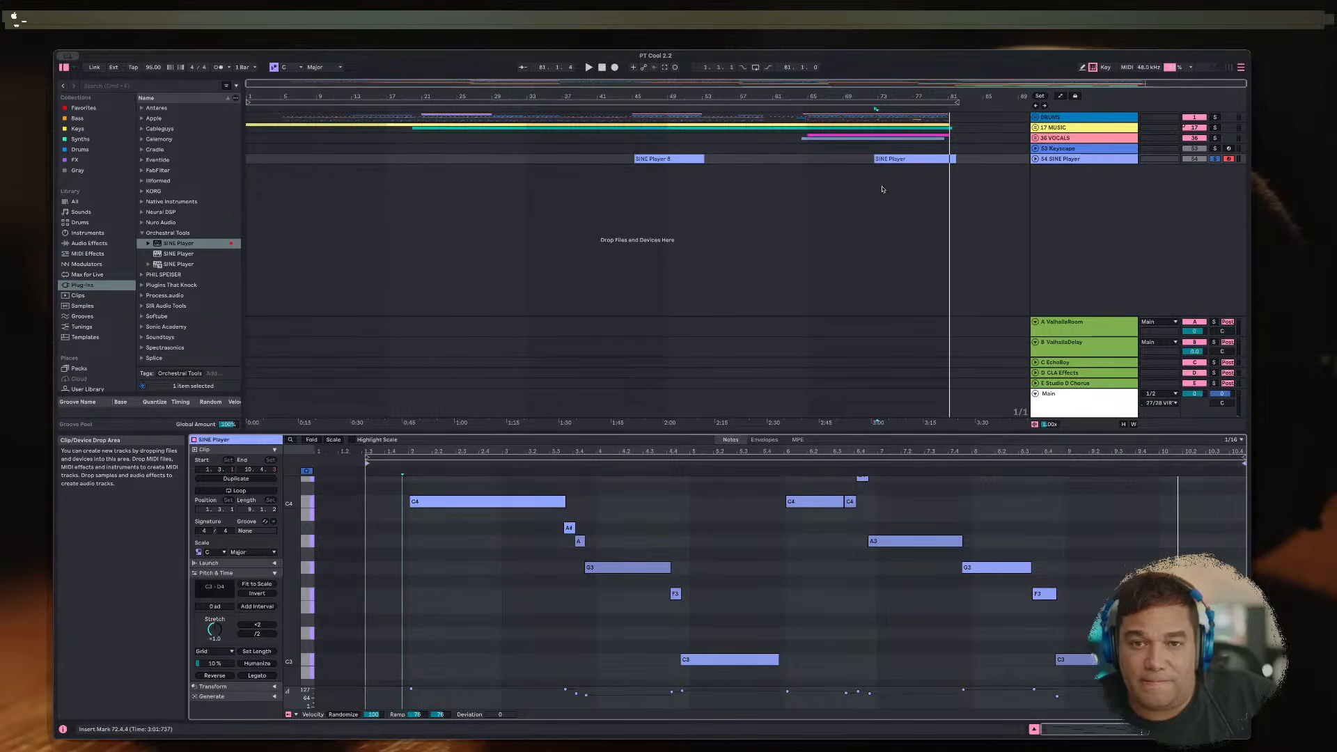
{"action": "left_click", "coordinate": [1032, 137]}
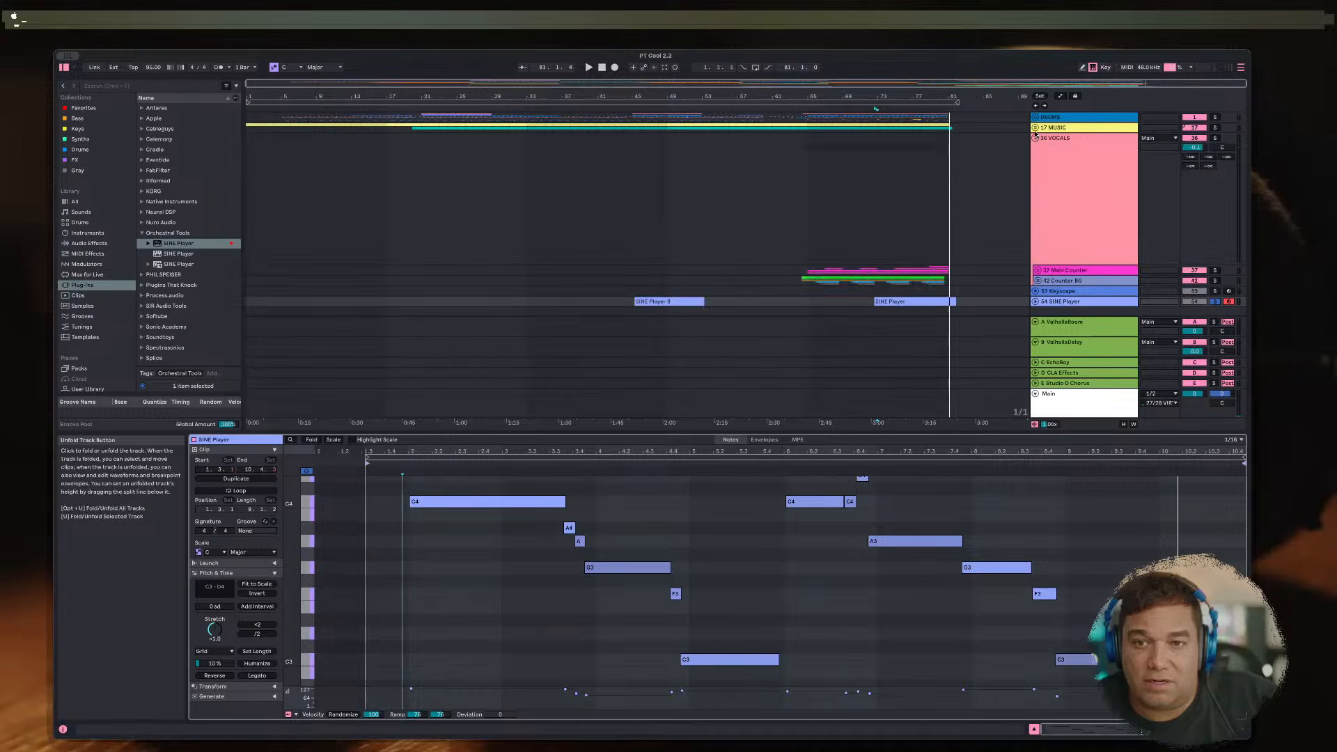
{"action": "left_click", "coordinate": [800, 205]}
{"action": "key", "text": "space"}
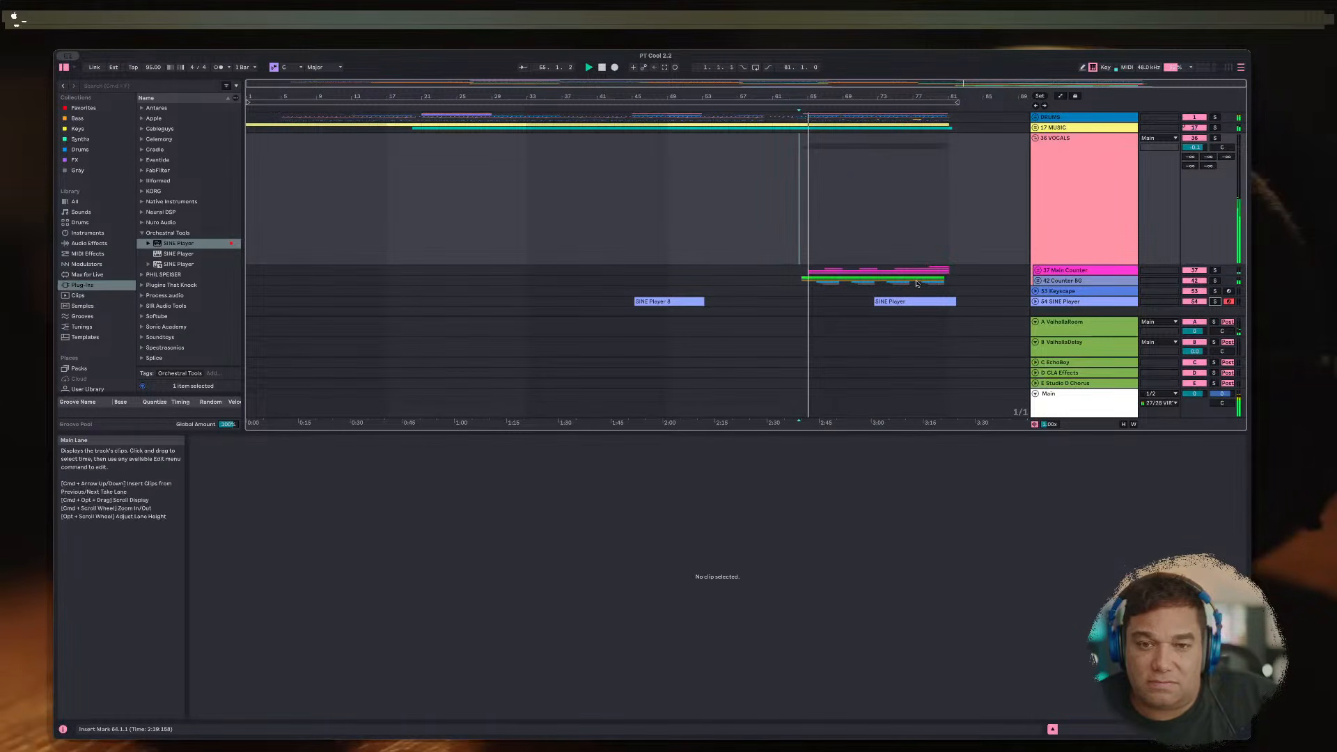
{"action": "left_click_drag", "start_coordinate": [894, 86], "coordinate": [1023, 268]}
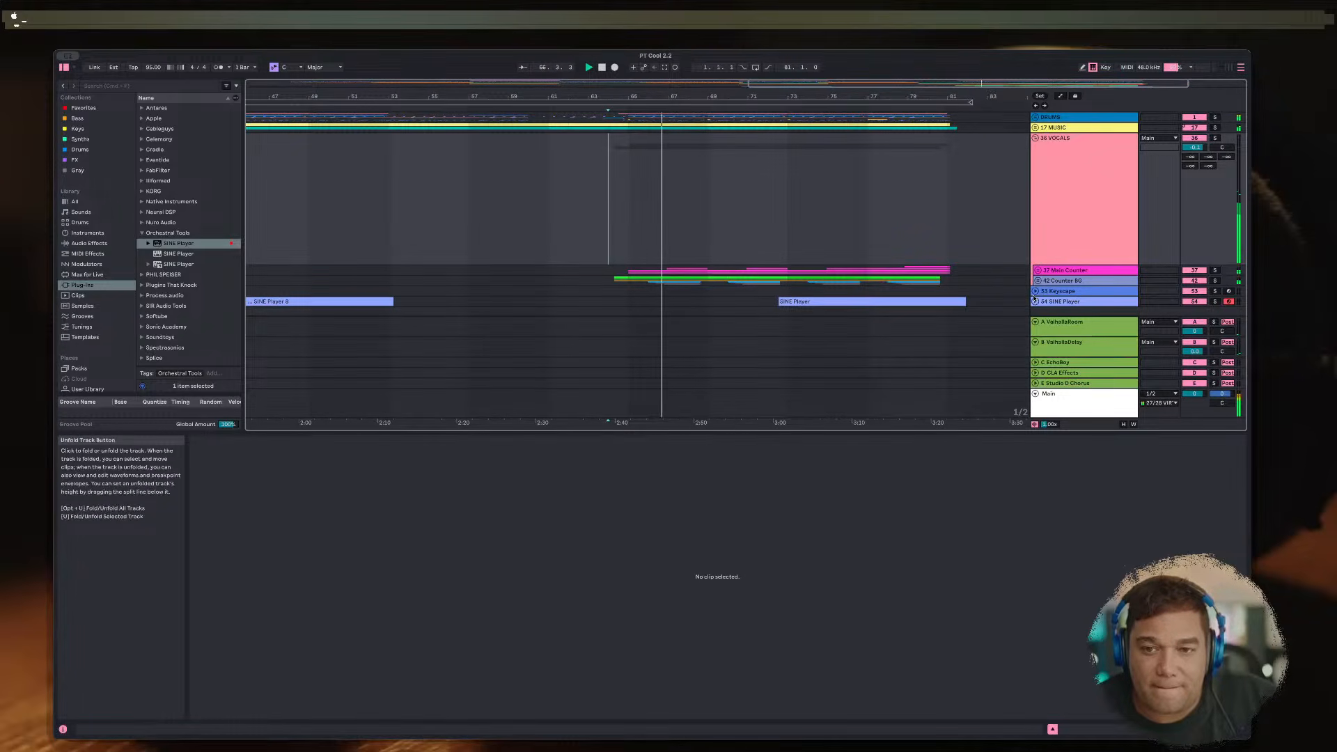
Step: Unfold the SINE Player track and lower its volume to -9.3 dB while the song plays
{"action": "left_click", "coordinate": [1036, 302]}
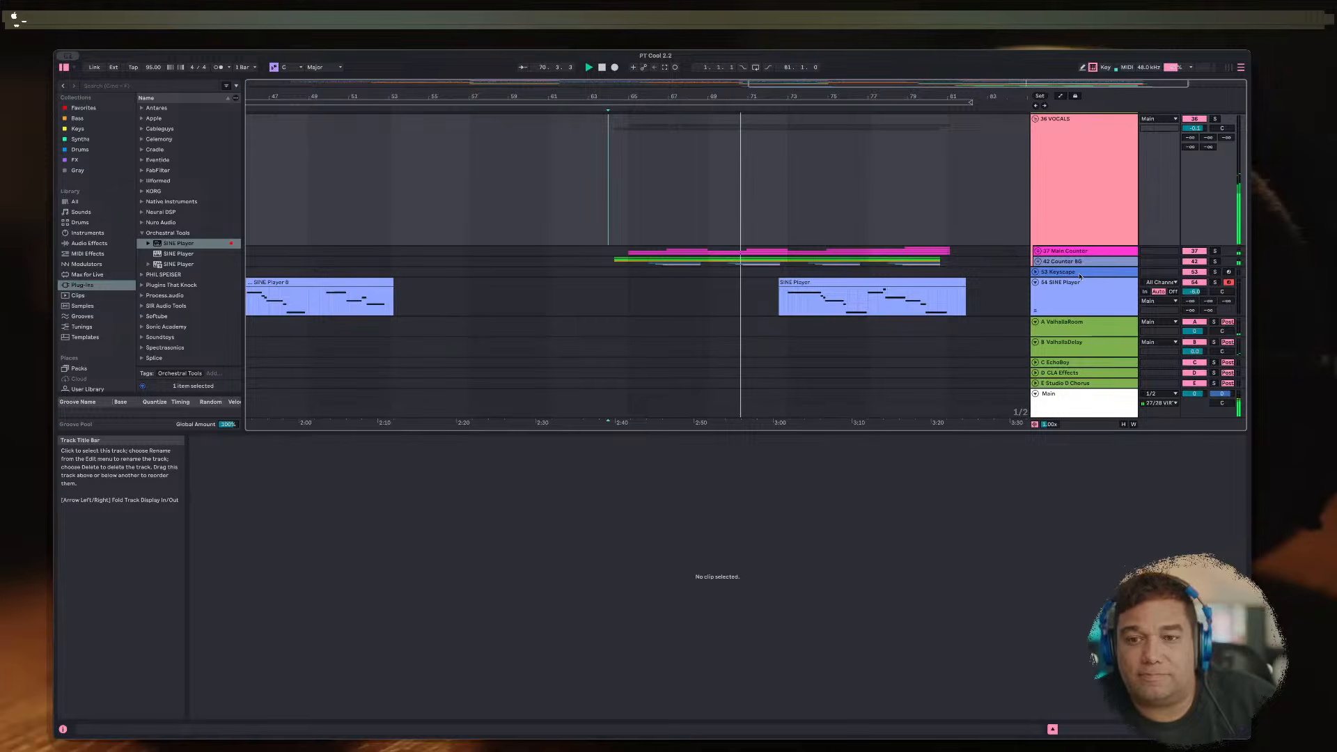
{"action": "left_click_drag", "start_coordinate": [1195, 291], "coordinate": [1195, 295]}
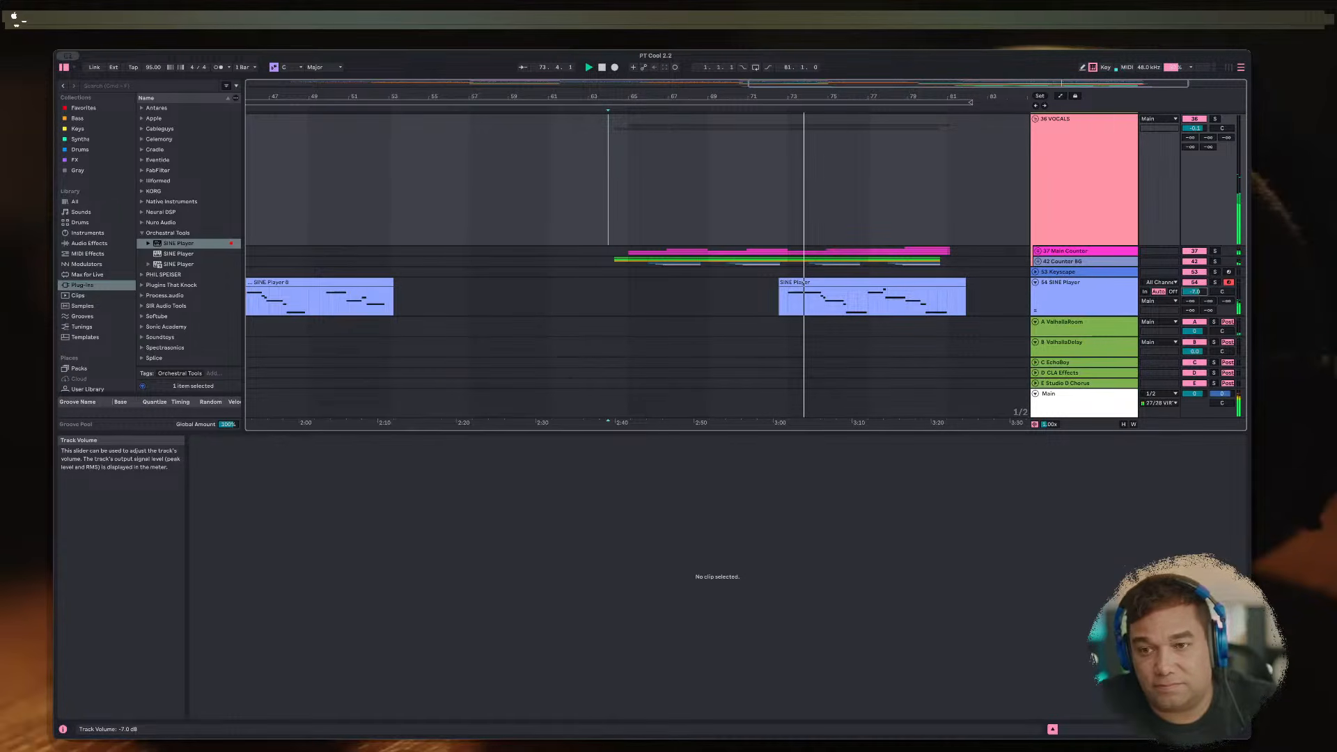
{"action": "left_click_drag", "start_coordinate": [1196, 292], "coordinate": [1195, 297]}
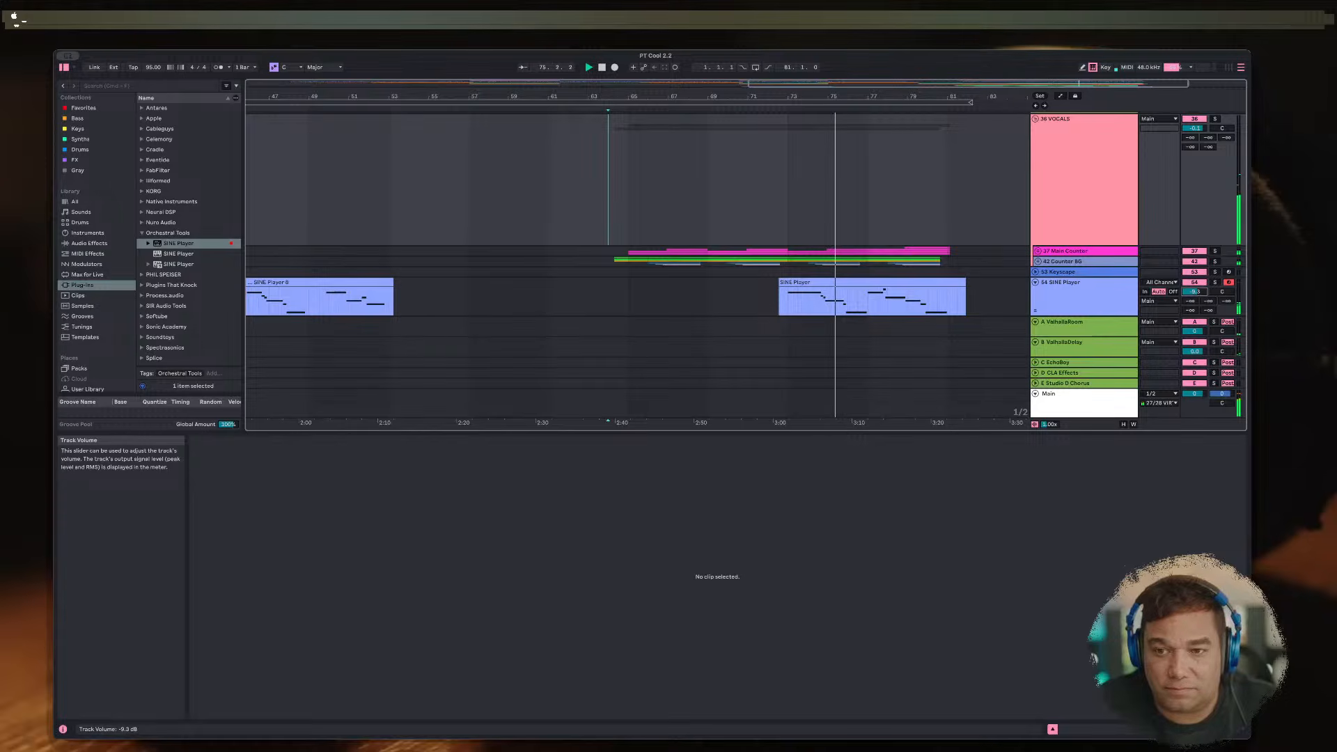
{"action": "left_click", "coordinate": [1035, 282]}
{"action": "left_click", "coordinate": [1035, 282]}
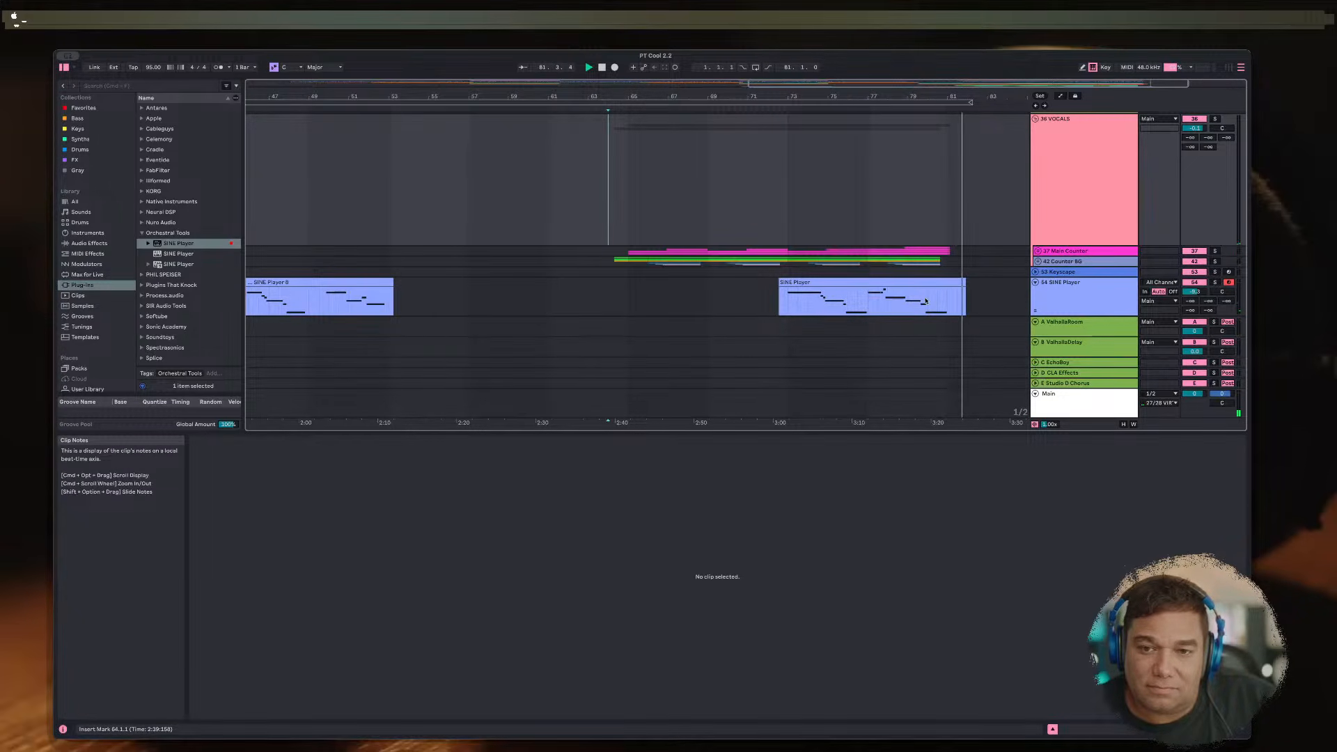
Step: Trim the end of the last SINE Player clip to 81.1.1 and play the ending from 70.1.1
{"action": "left_click_drag", "start_coordinate": [965, 279], "coordinate": [949, 277]}
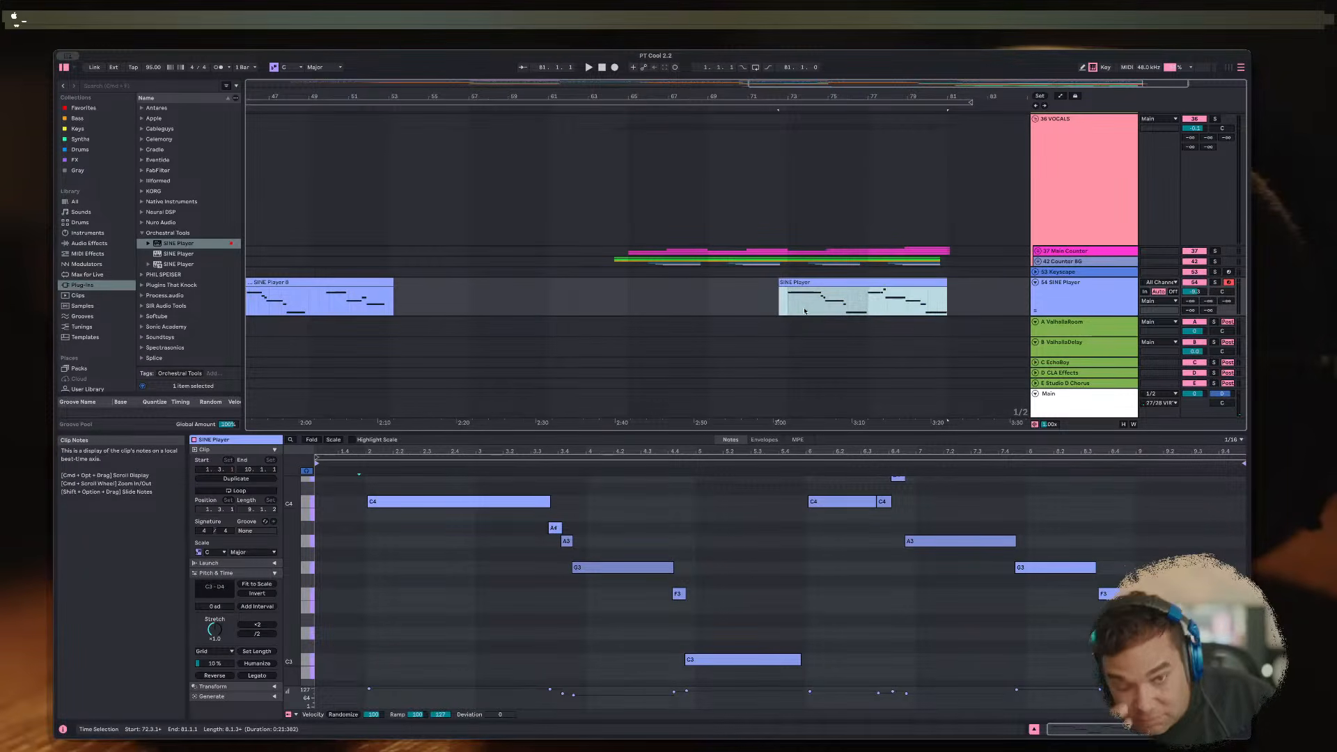
{"action": "left_click", "coordinate": [727, 293]}
{"action": "key", "text": "space"}
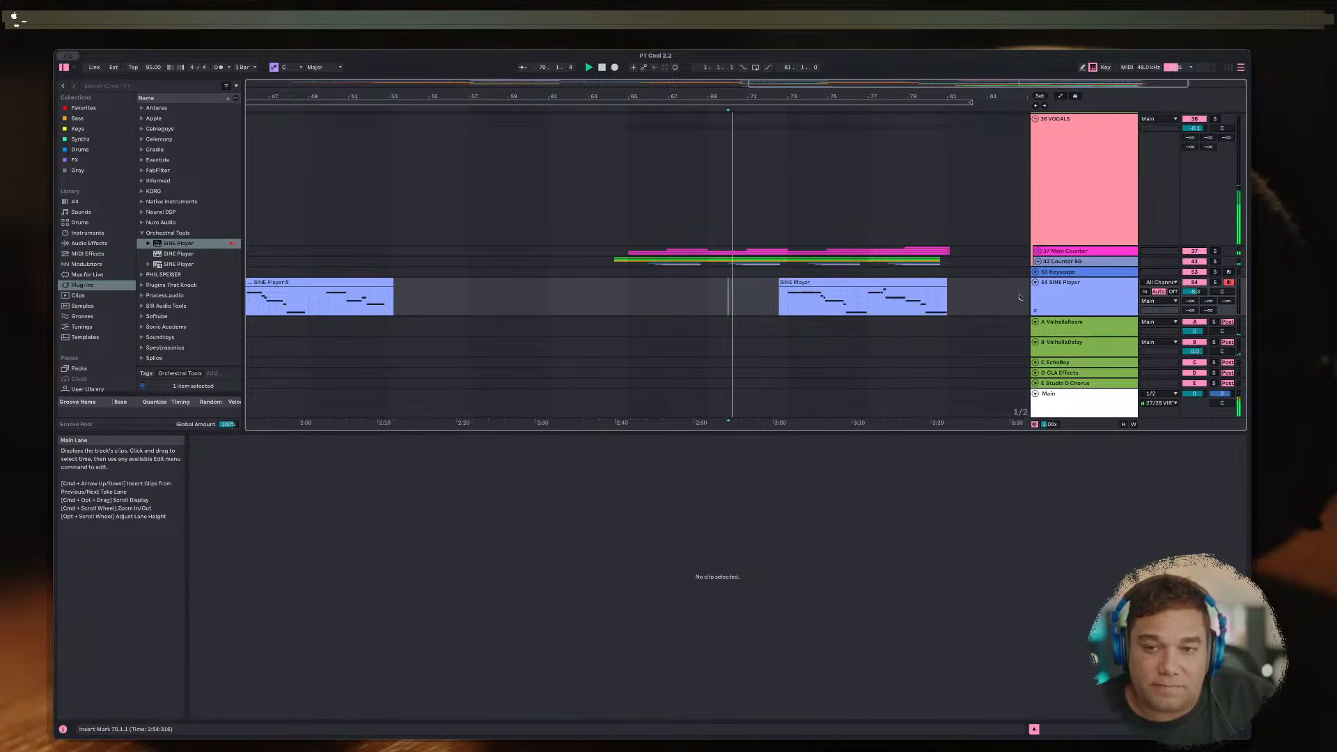
{"action": "scroll", "coordinate": [1056, 293], "scroll_direction": "down", "scroll_amount": 2}
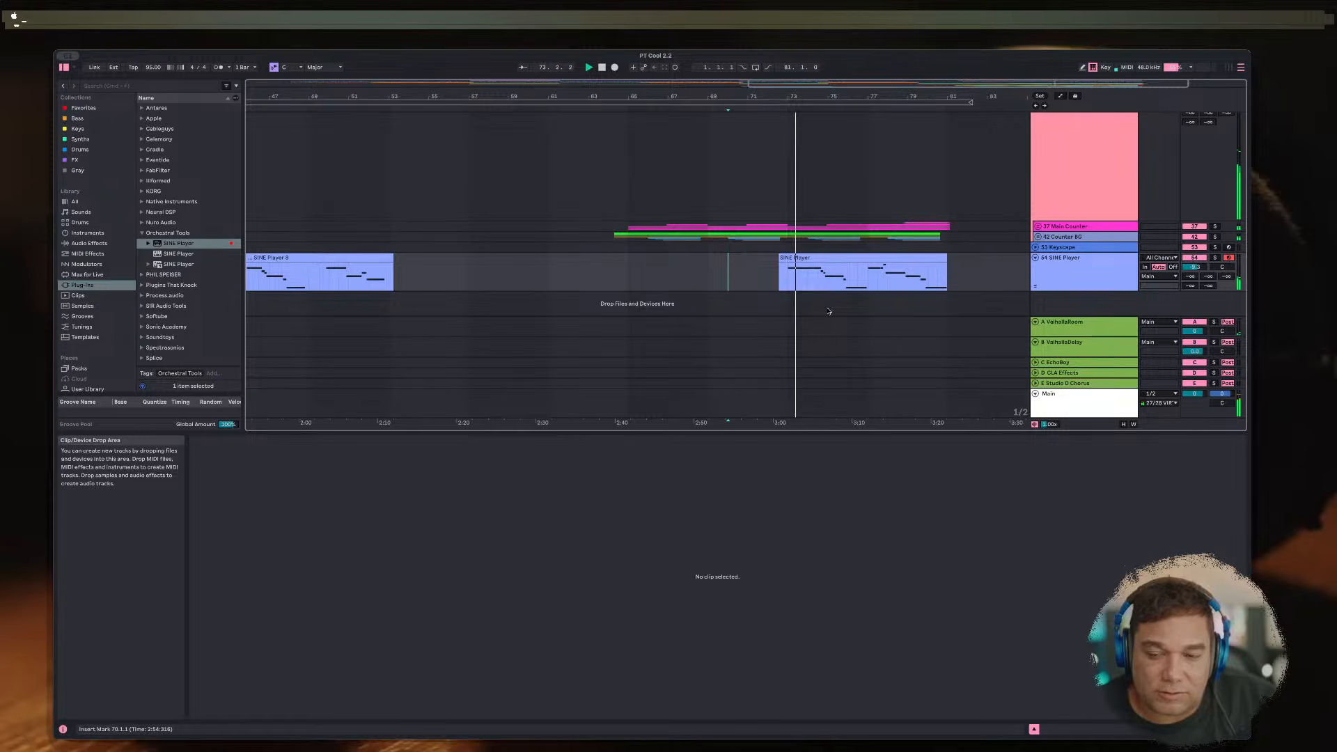
Step: Trim the start of the last SINE Player clip to 73.1.1 and set the playback start at 71.3.1
{"action": "left_click", "coordinate": [758, 283]}
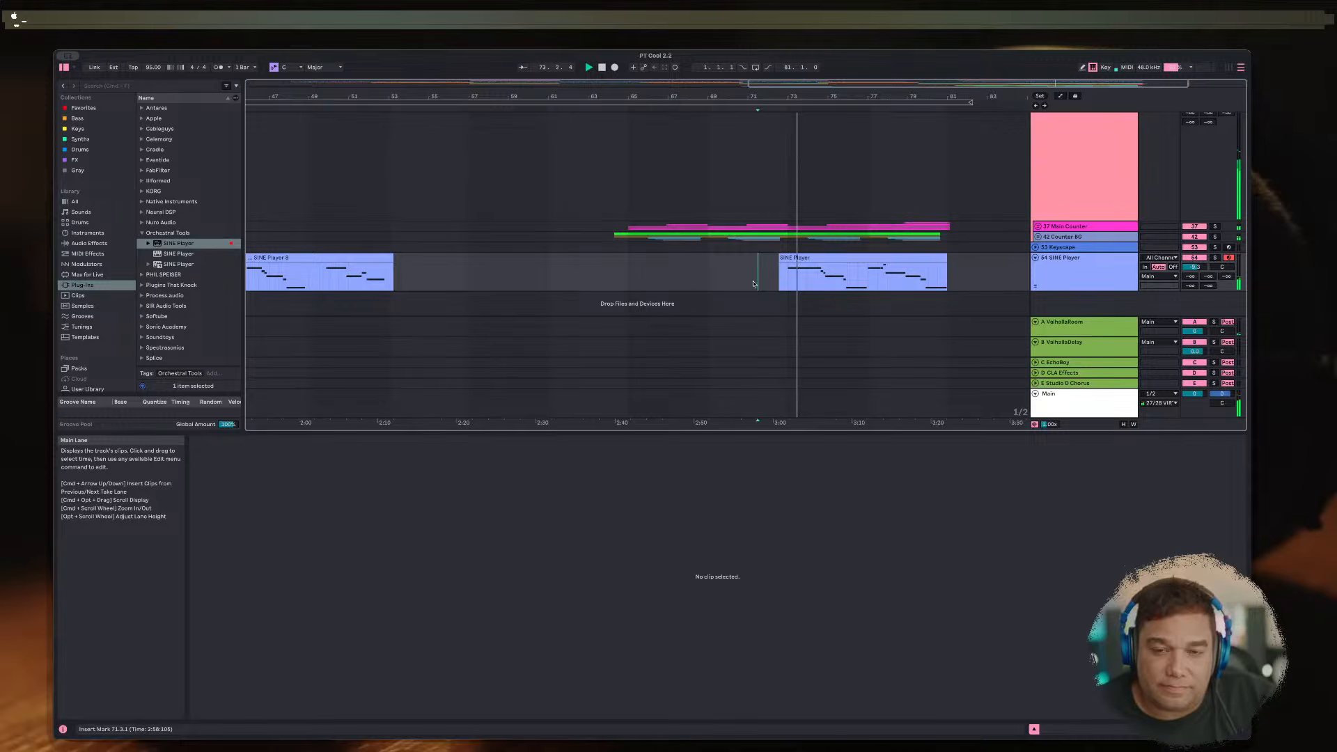
{"action": "key", "text": "space"}
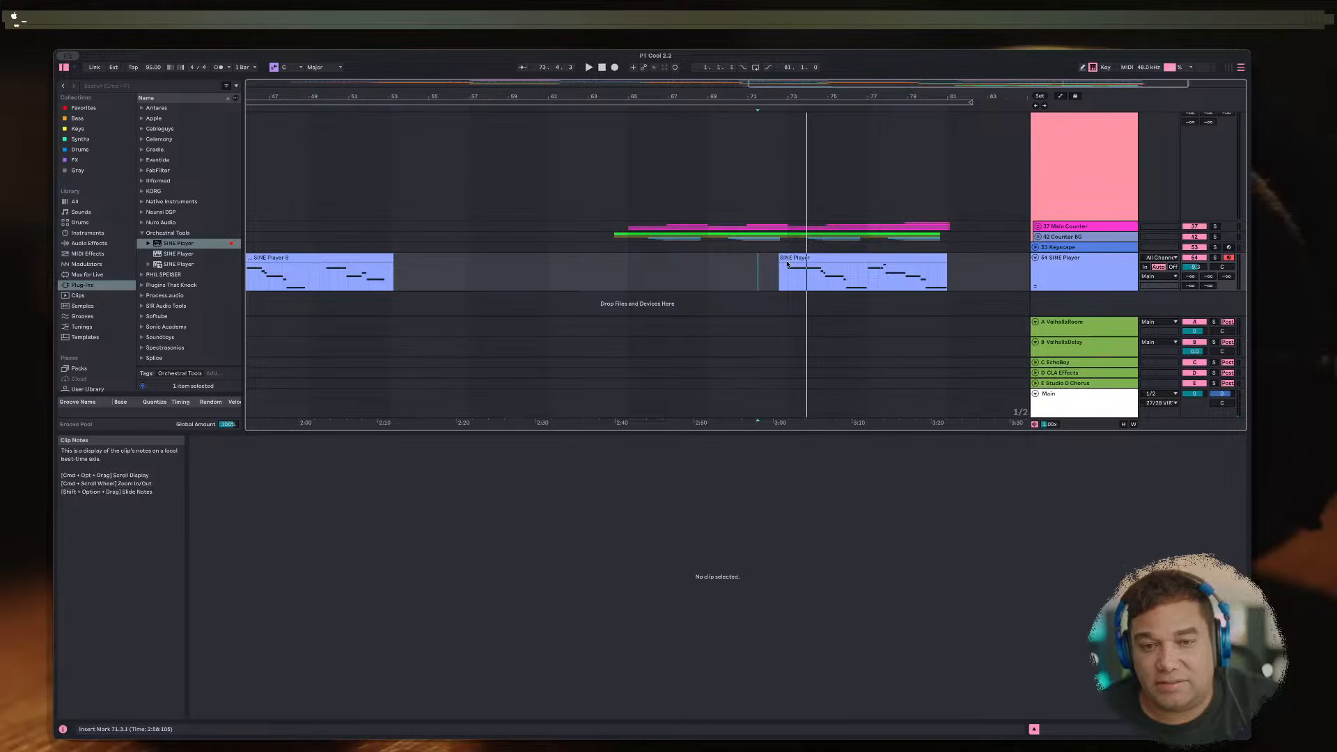
{"action": "left_click_drag", "start_coordinate": [779, 255], "coordinate": [786, 253]}
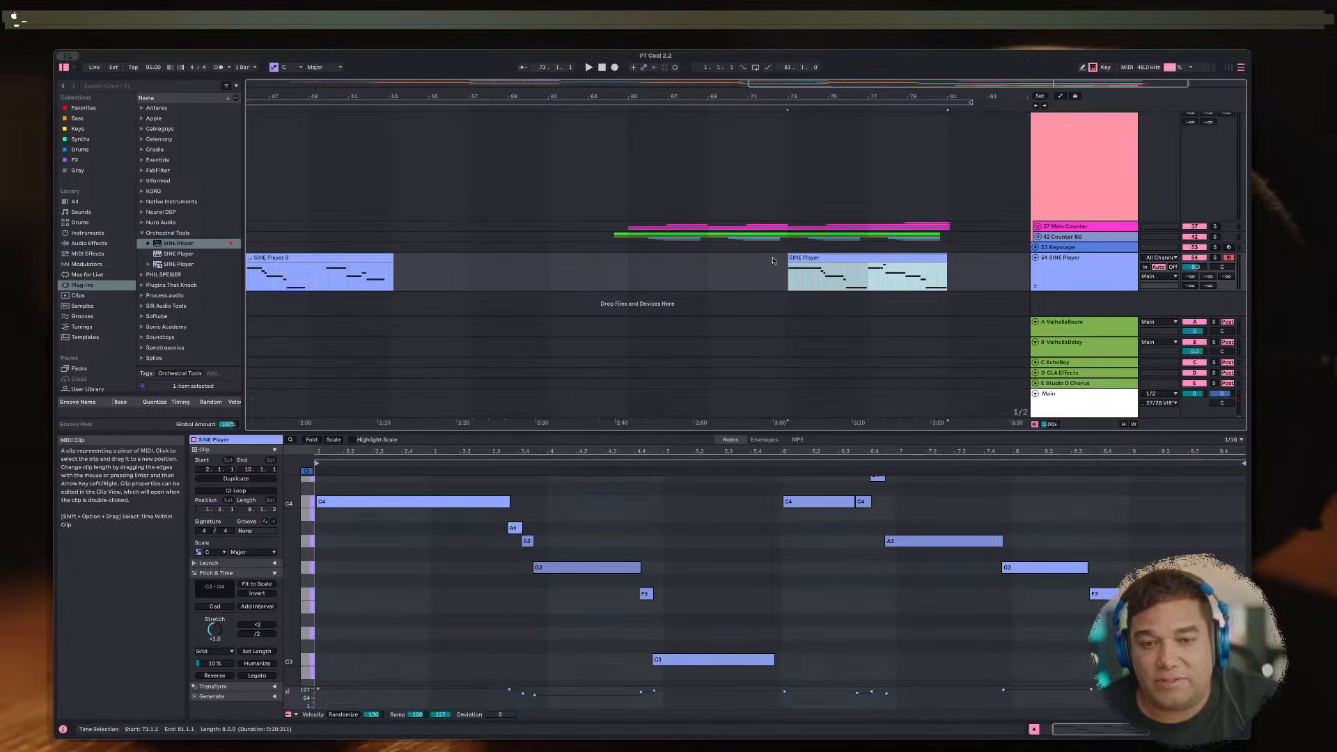
{"action": "left_click", "coordinate": [758, 263]}
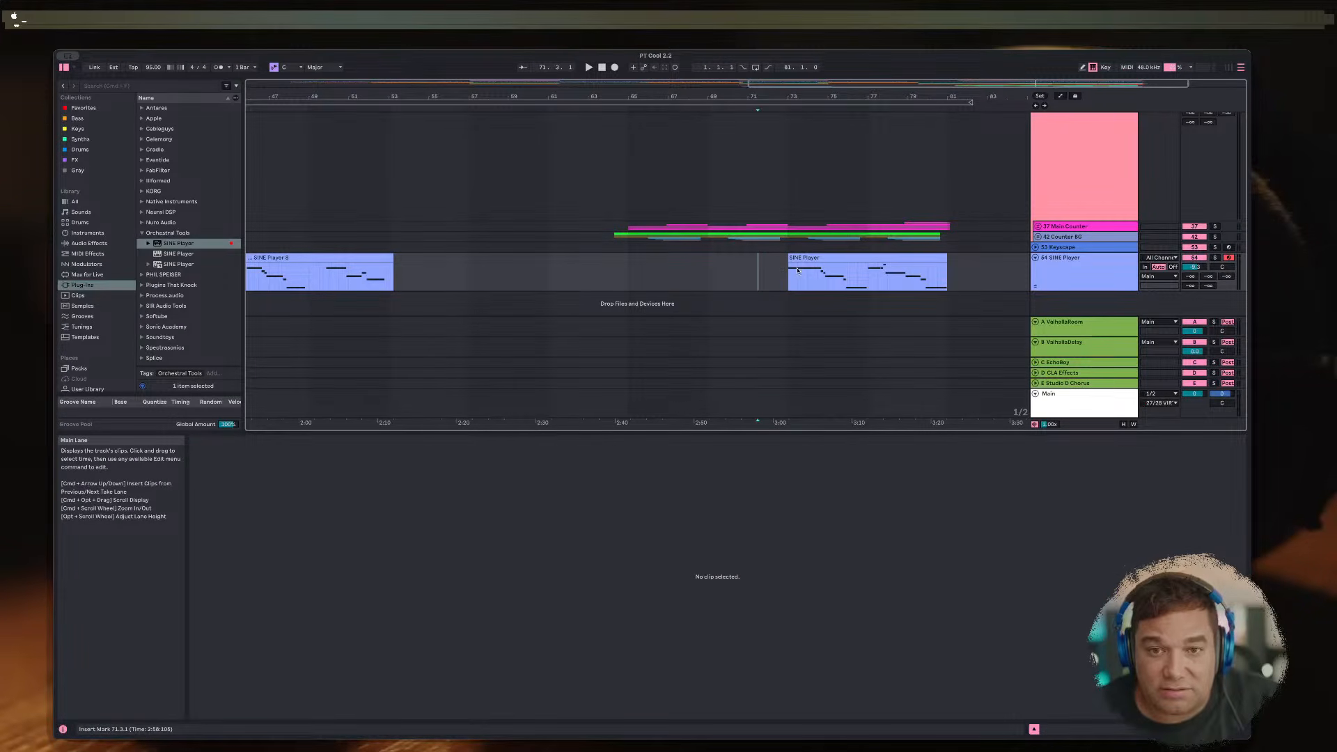
{"action": "left_click", "coordinate": [781, 255]}
{"action": "left_click", "coordinate": [781, 255]}
{"action": "key", "text": "space"}
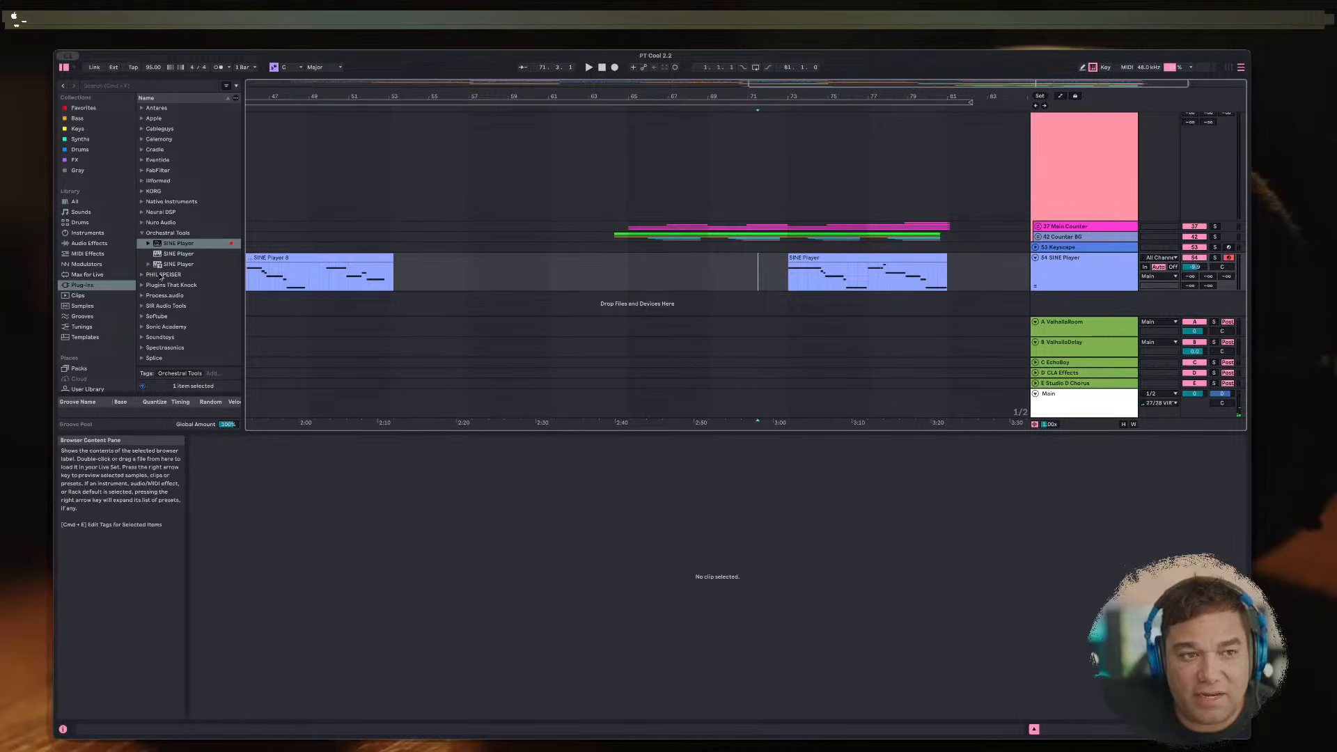
Step: Open the Sample Library and expand the JAXN sample folders down to the Chimes folder under Percussion
{"action": "scroll", "coordinate": [159, 273], "scroll_direction": "down", "scroll_amount": 3}
{"action": "scroll", "coordinate": [82, 369], "scroll_direction": "down", "scroll_amount": 4}
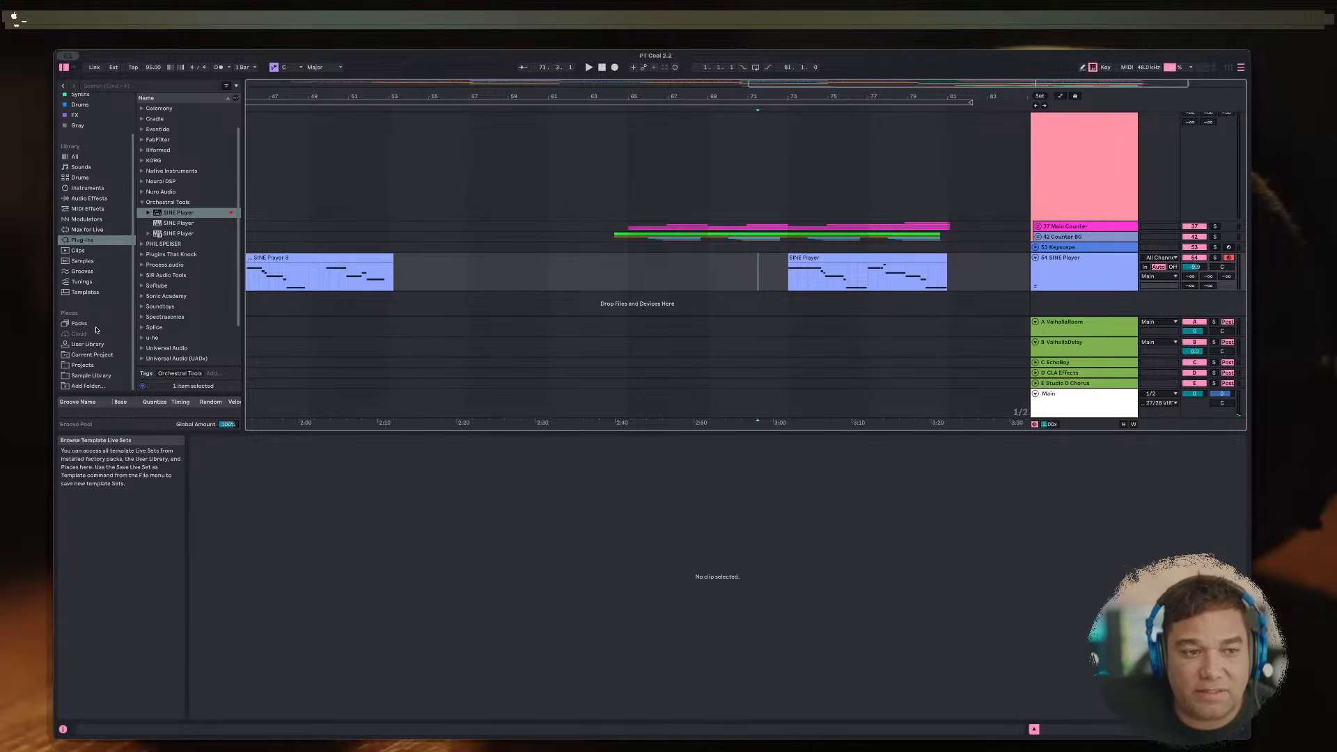
{"action": "left_click", "coordinate": [84, 376]}
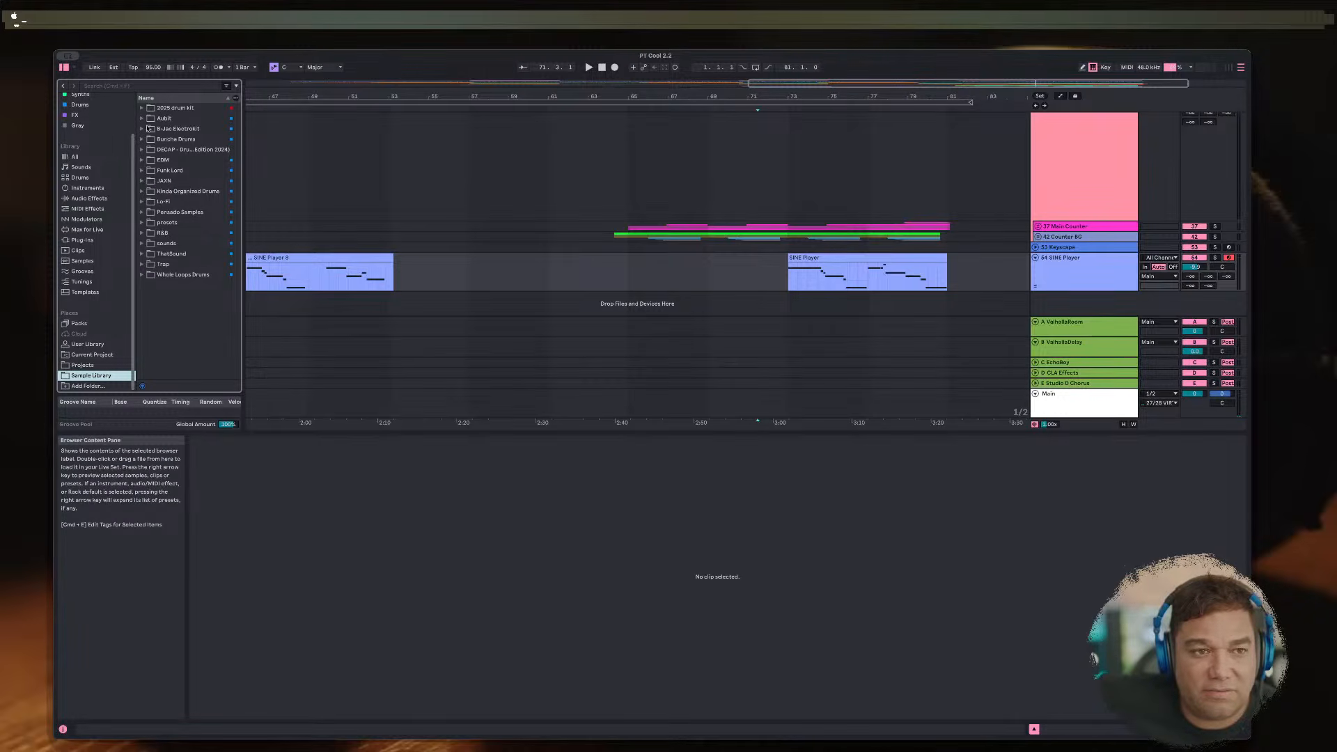
{"action": "left_click", "coordinate": [141, 180]}
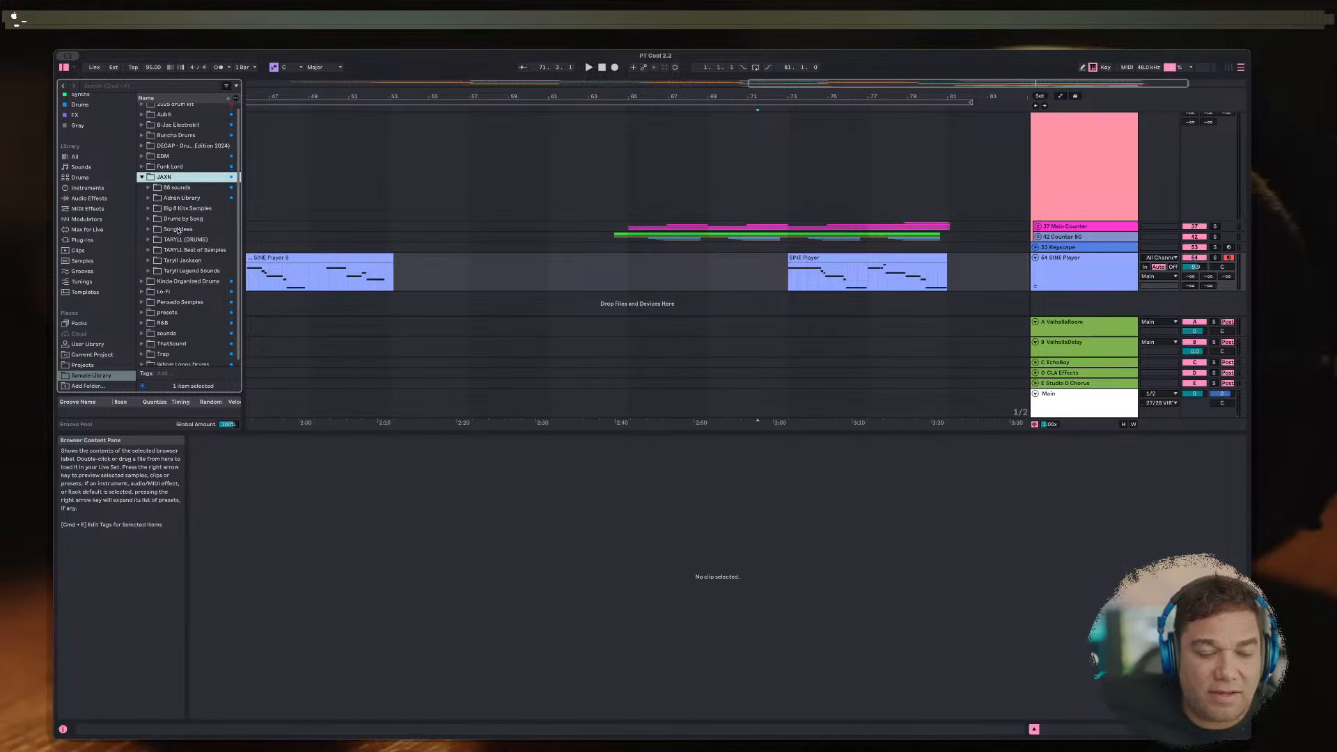
{"action": "left_click", "coordinate": [148, 249]}
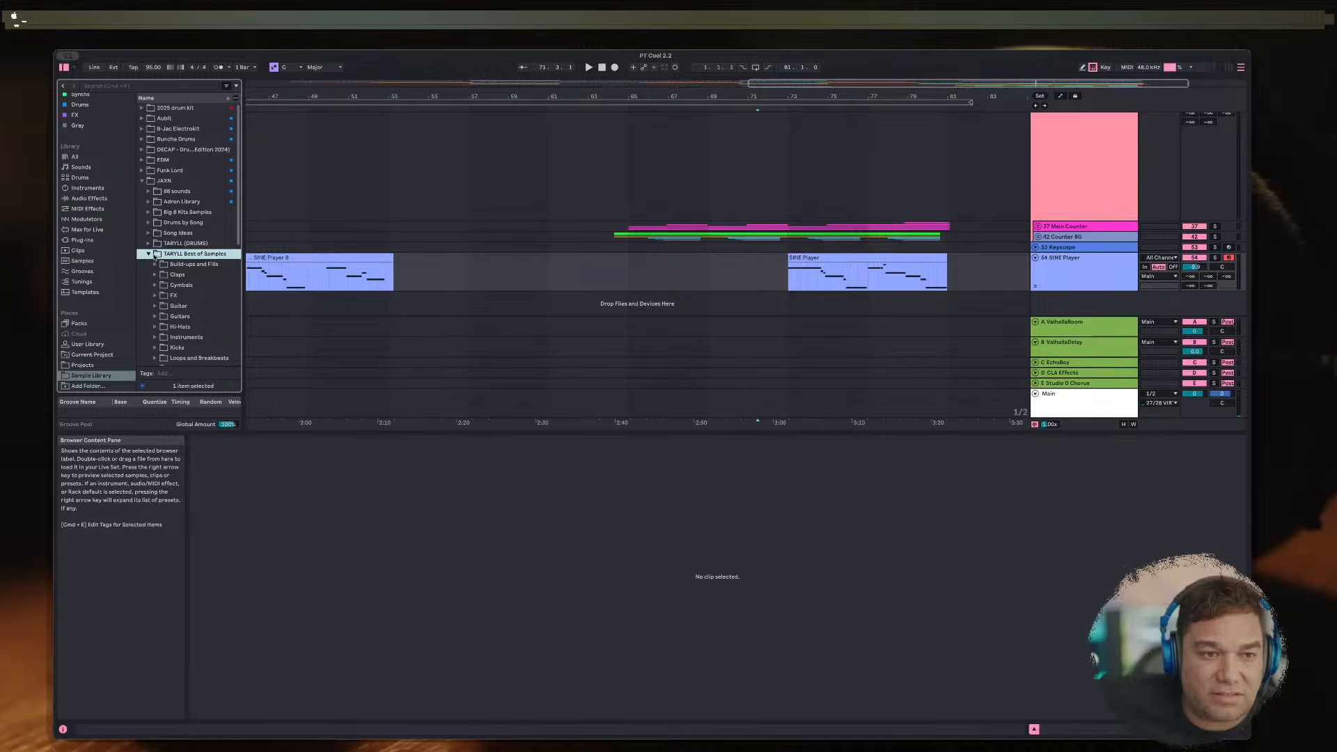
{"action": "scroll", "coordinate": [180, 298], "scroll_direction": "down", "scroll_amount": 3}
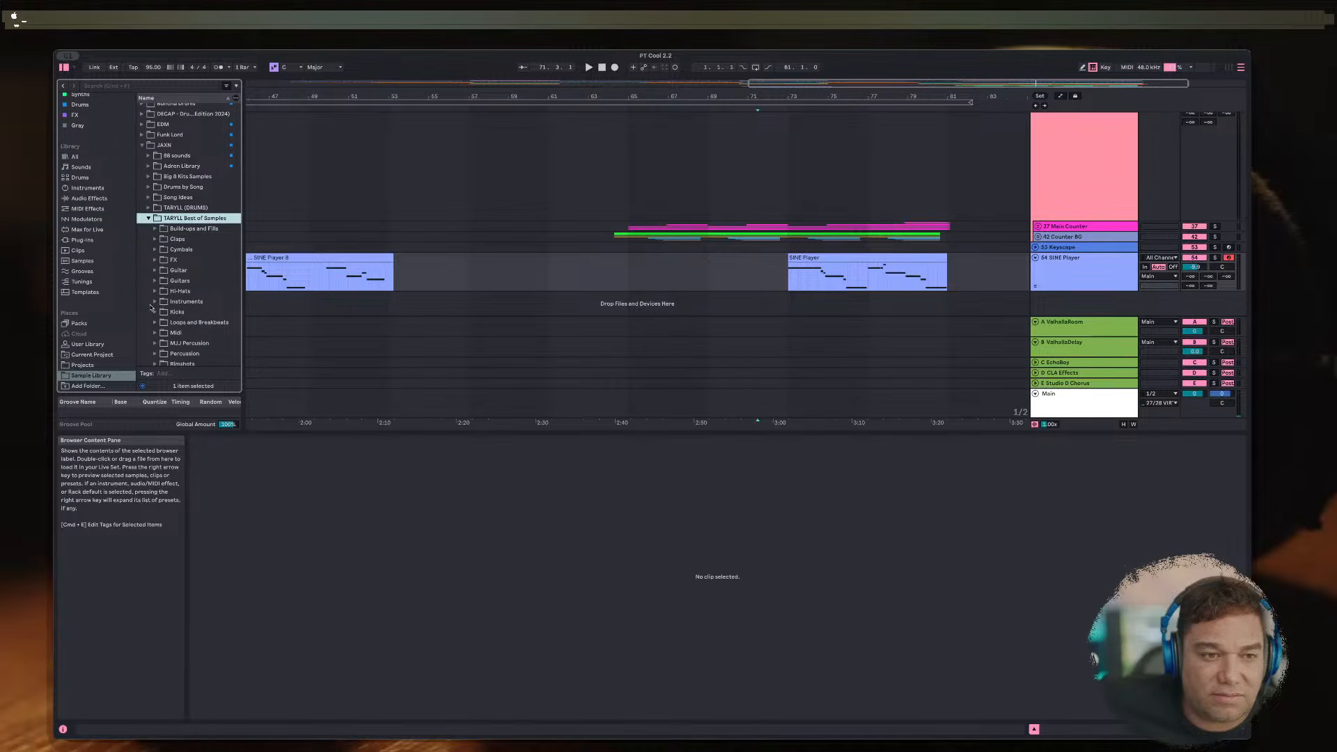
{"action": "scroll", "coordinate": [164, 340], "scroll_direction": "down", "scroll_amount": 3}
{"action": "left_click", "coordinate": [159, 322]}
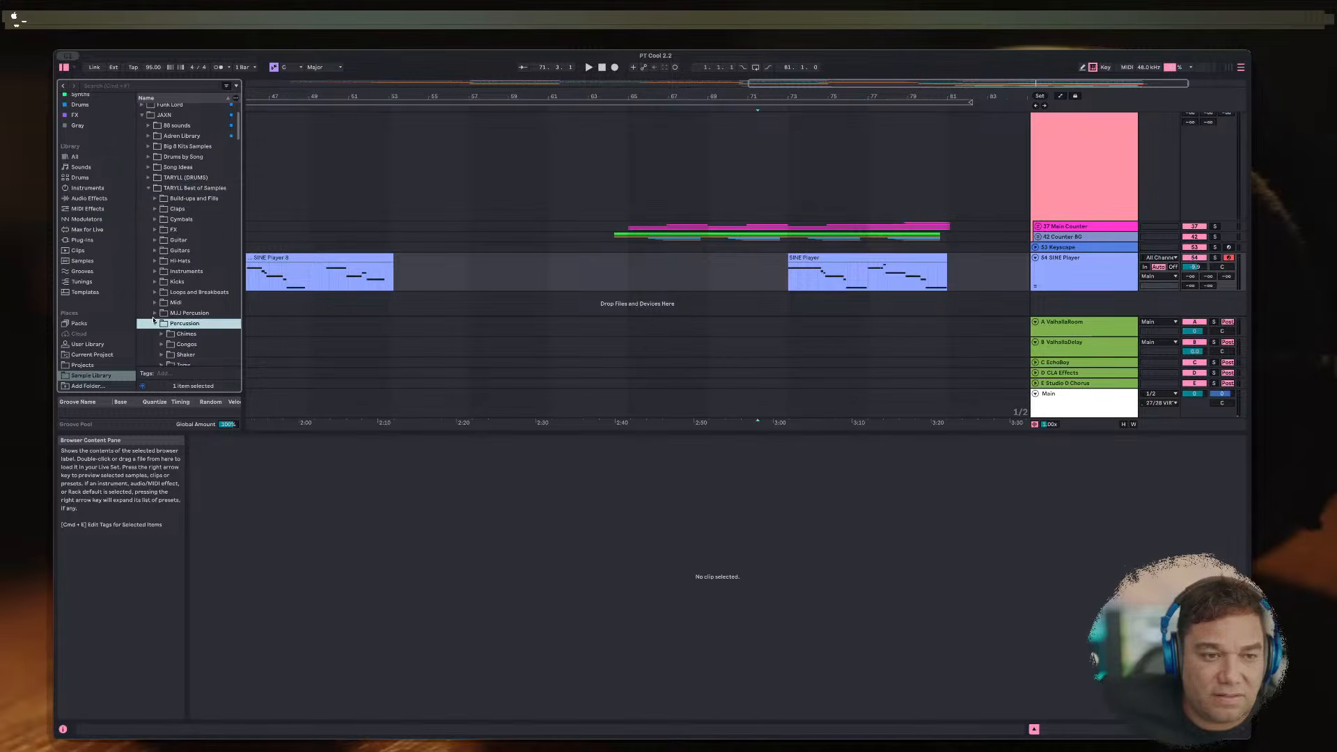
{"action": "scroll", "coordinate": [183, 313], "scroll_direction": "down", "scroll_amount": 2}
{"action": "left_click", "coordinate": [162, 308]}
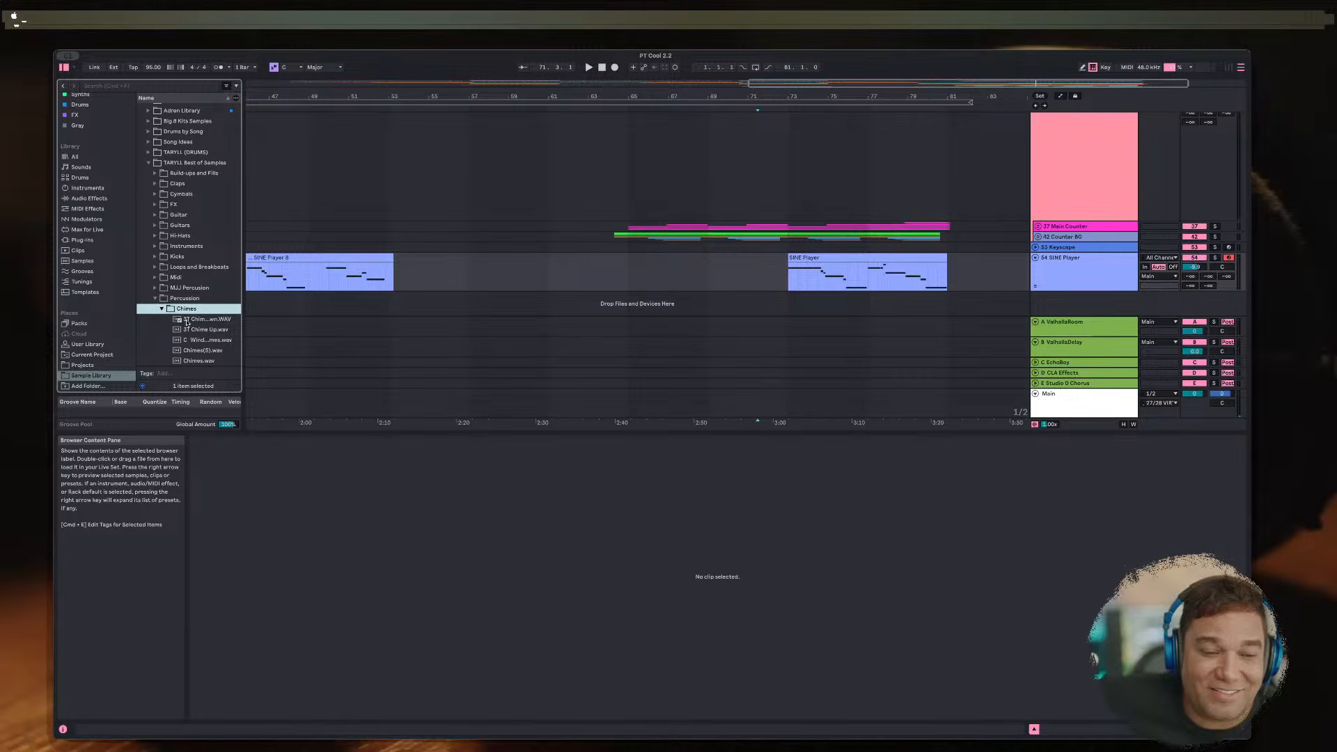
Step: Add the 3T Chime Up.wav sample on a new audio track with its clip starting at 72.3.1
{"action": "left_click_drag", "start_coordinate": [185, 328], "coordinate": [394, 344]}
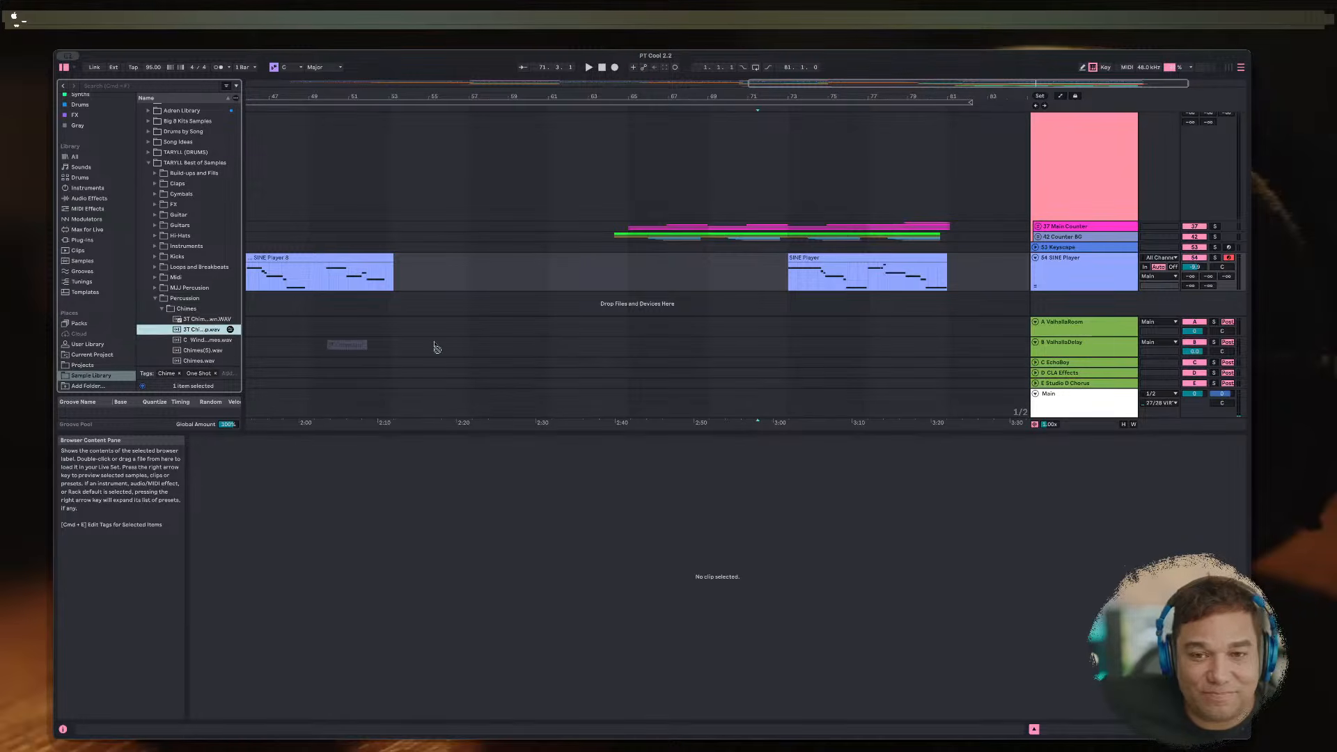
{"action": "left_click_drag", "start_coordinate": [760, 353], "coordinate": [850, 312]}
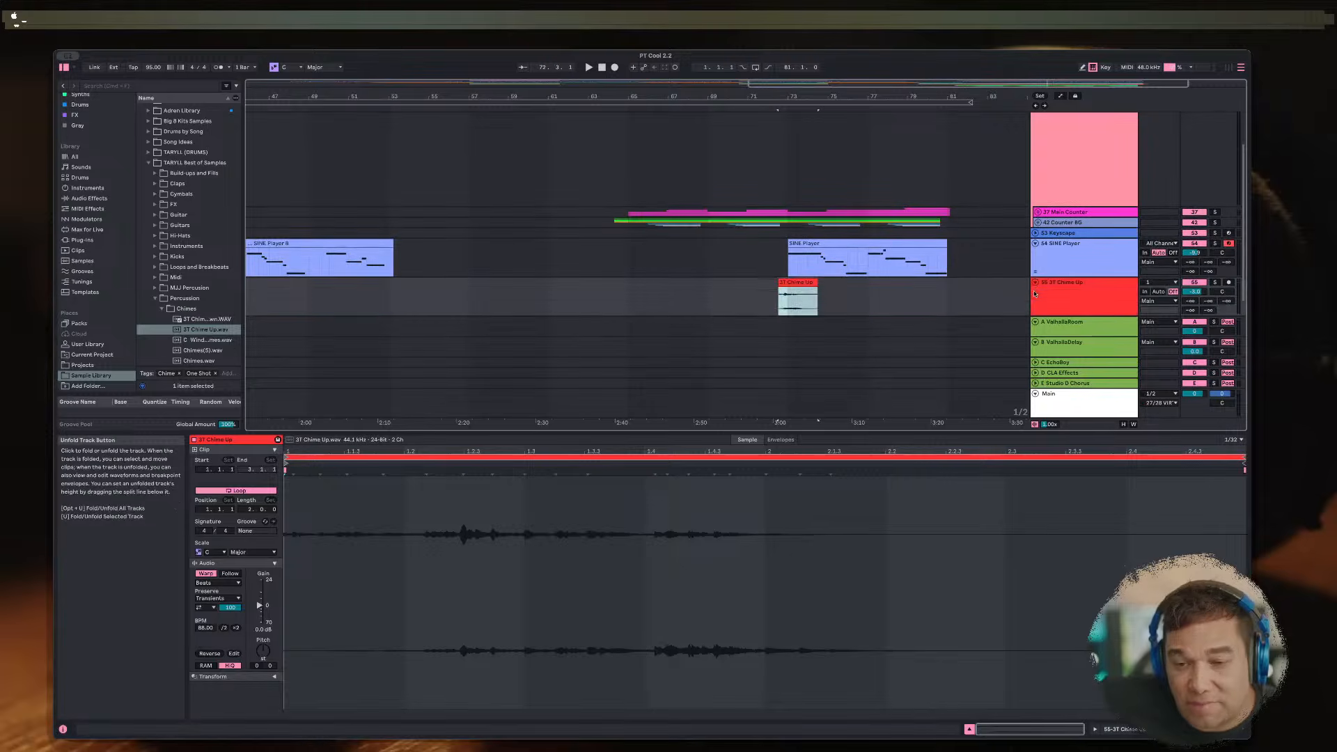
{"action": "left_click", "coordinate": [770, 295]}
{"action": "scroll", "coordinate": [770, 295], "scroll_direction": "up", "scroll_amount": 5}
{"action": "left_click", "coordinate": [1042, 308]}
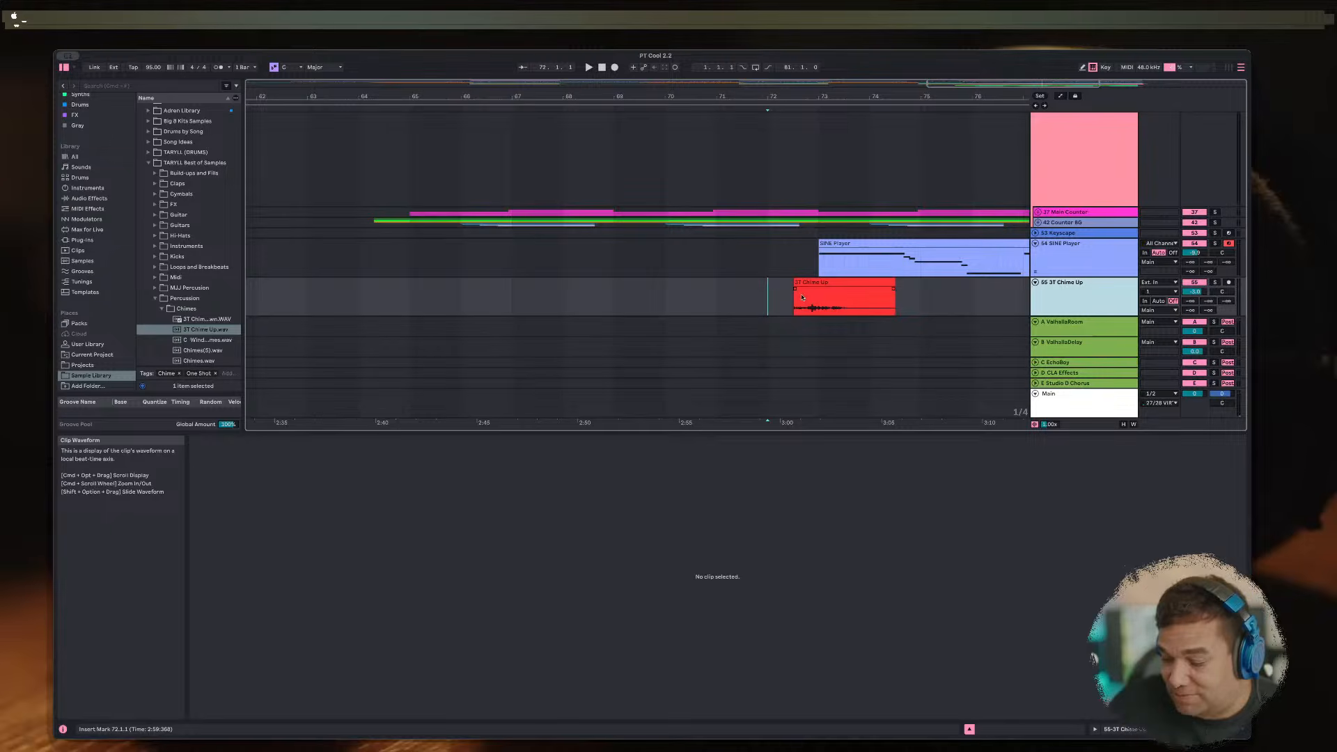
Step: Play the transition into bar 73 from 72.2.1, soloing the 3T Chime Up track to hear the chime alone
{"action": "left_click", "coordinate": [780, 297]}
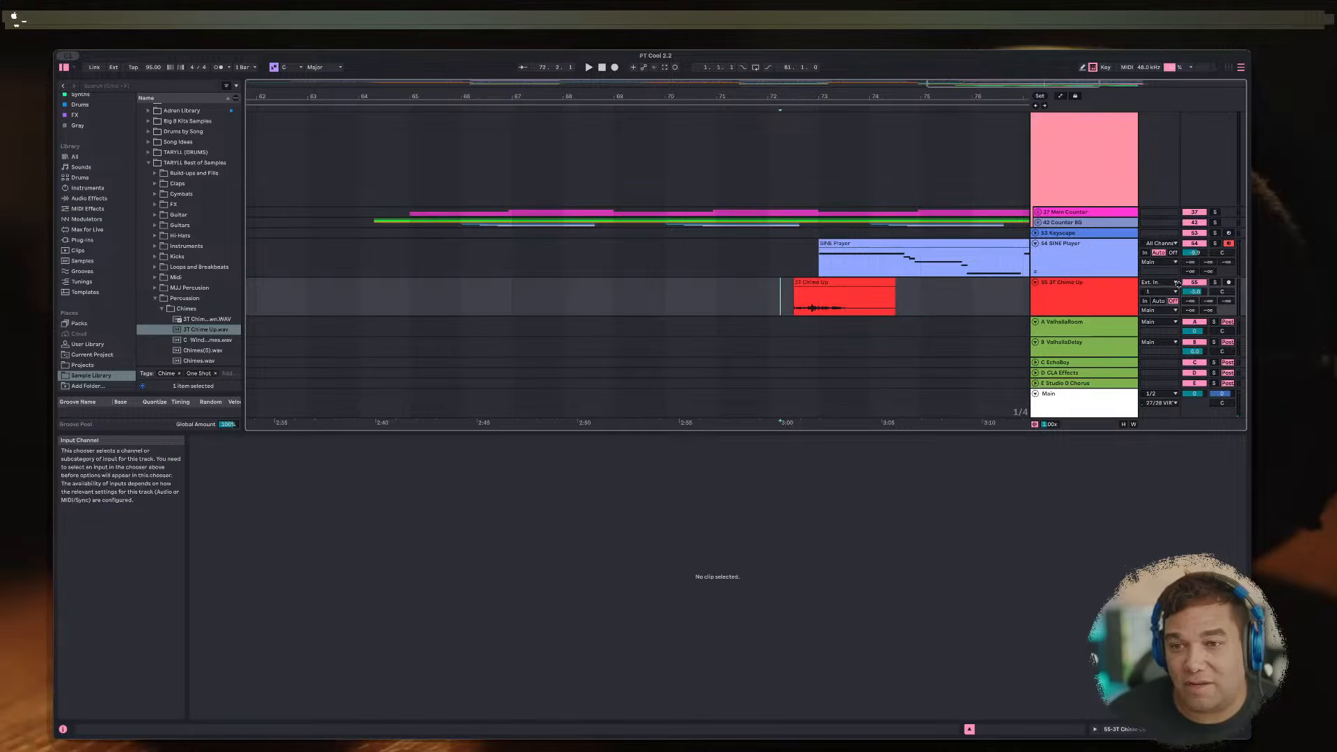
{"action": "key", "text": "space"}
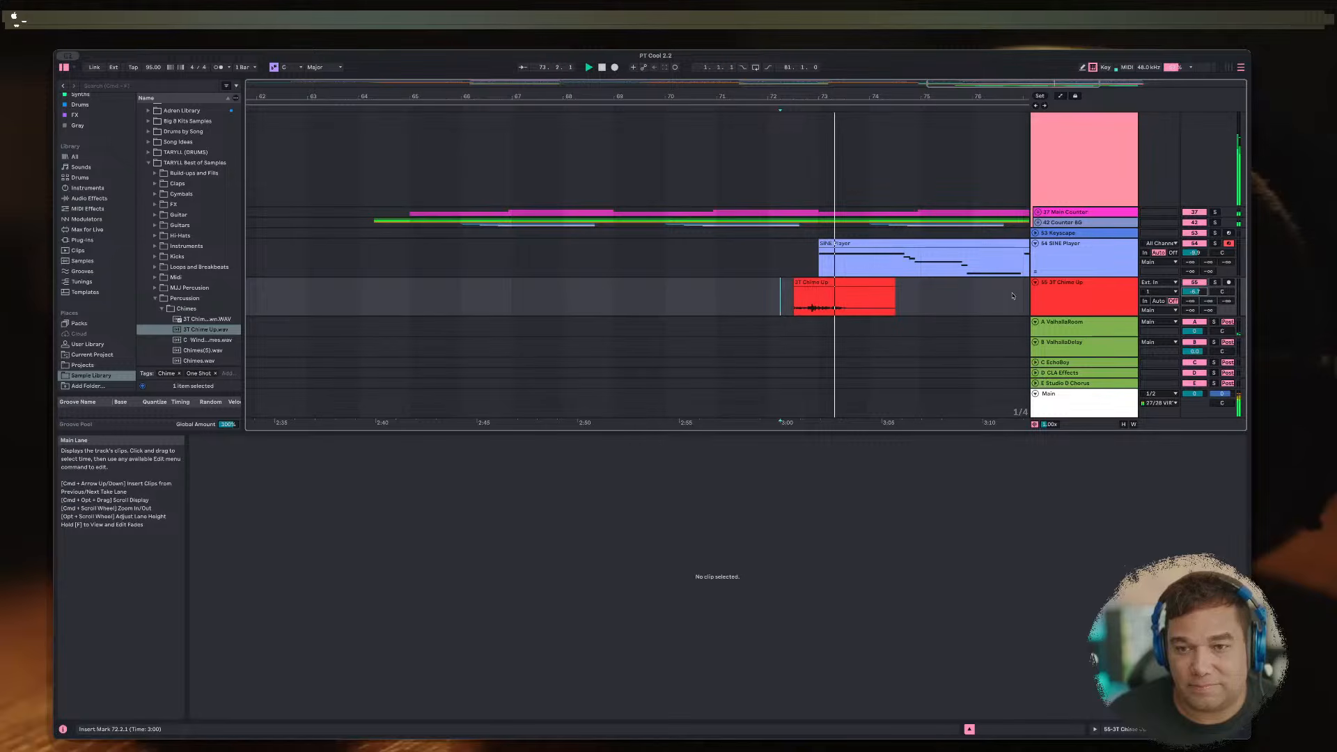
{"action": "left_click", "coordinate": [1215, 282]}
{"action": "key", "text": "space"}
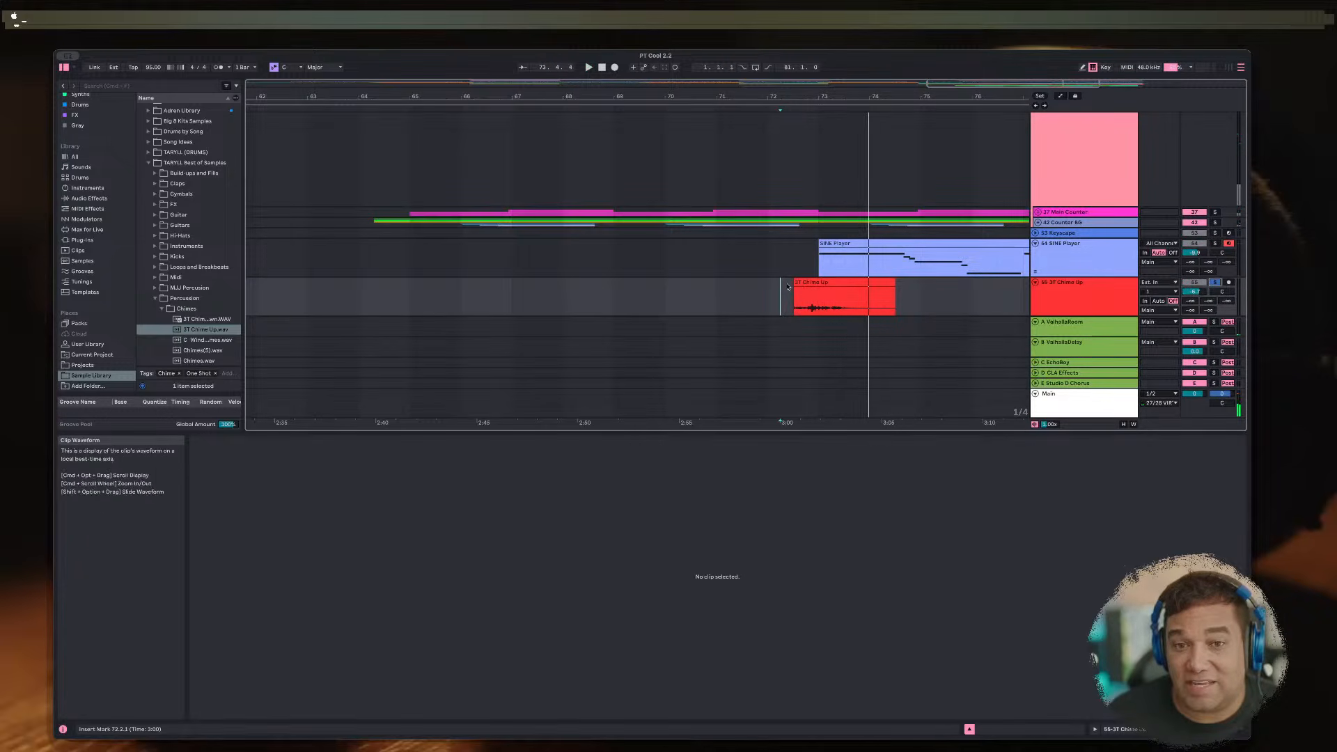
{"action": "key", "text": "Right"}
{"action": "key", "text": "space"}
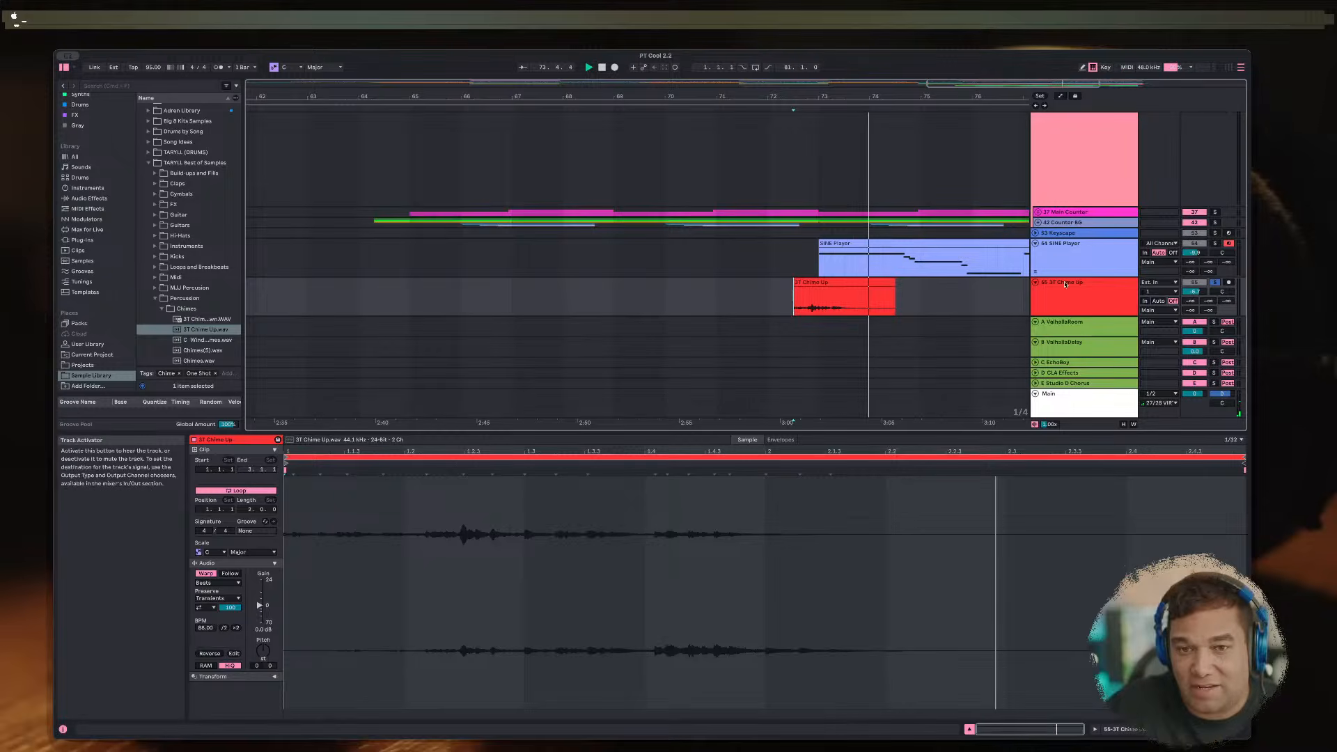
{"action": "key", "text": "space"}
Step: Unsolo the 3T Chime Up track and play the chime in the full mix from 71.2.1
{"action": "left_click", "coordinate": [785, 289]}
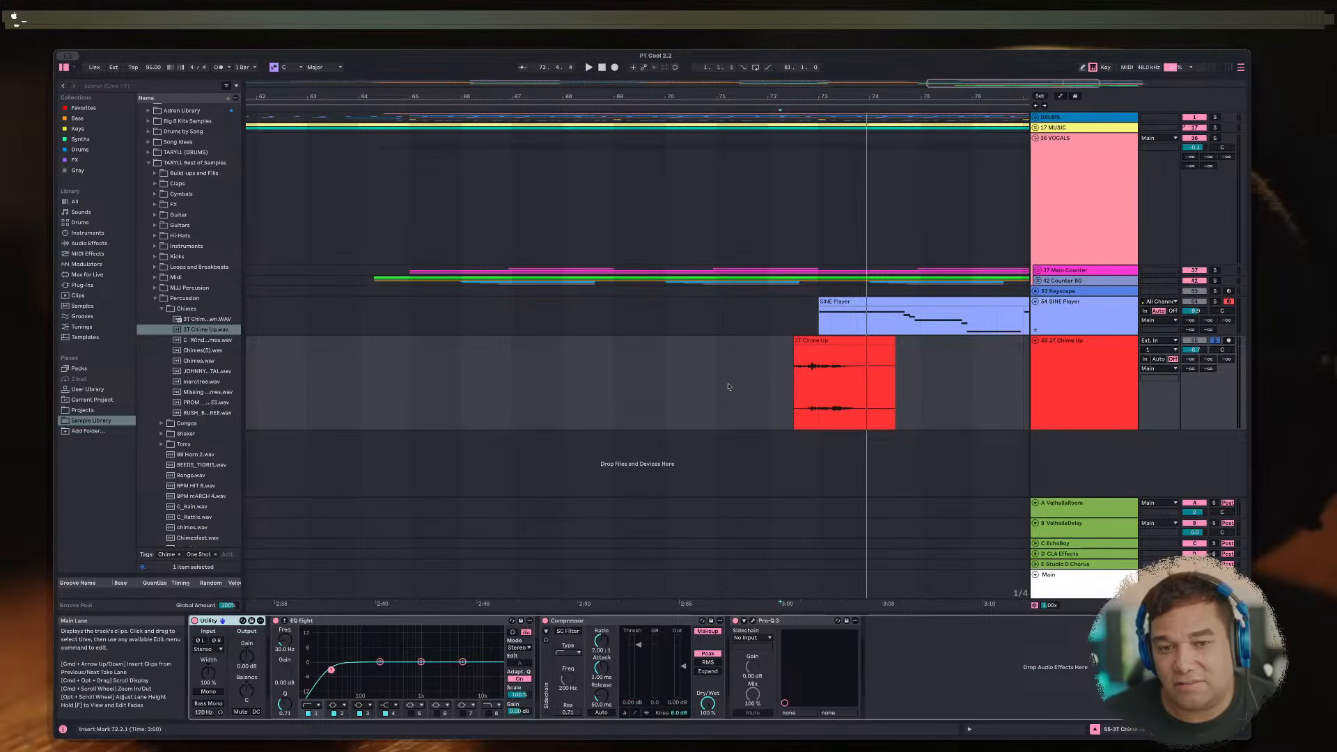
{"action": "left_click", "coordinate": [729, 387]}
{"action": "key", "text": "space"}
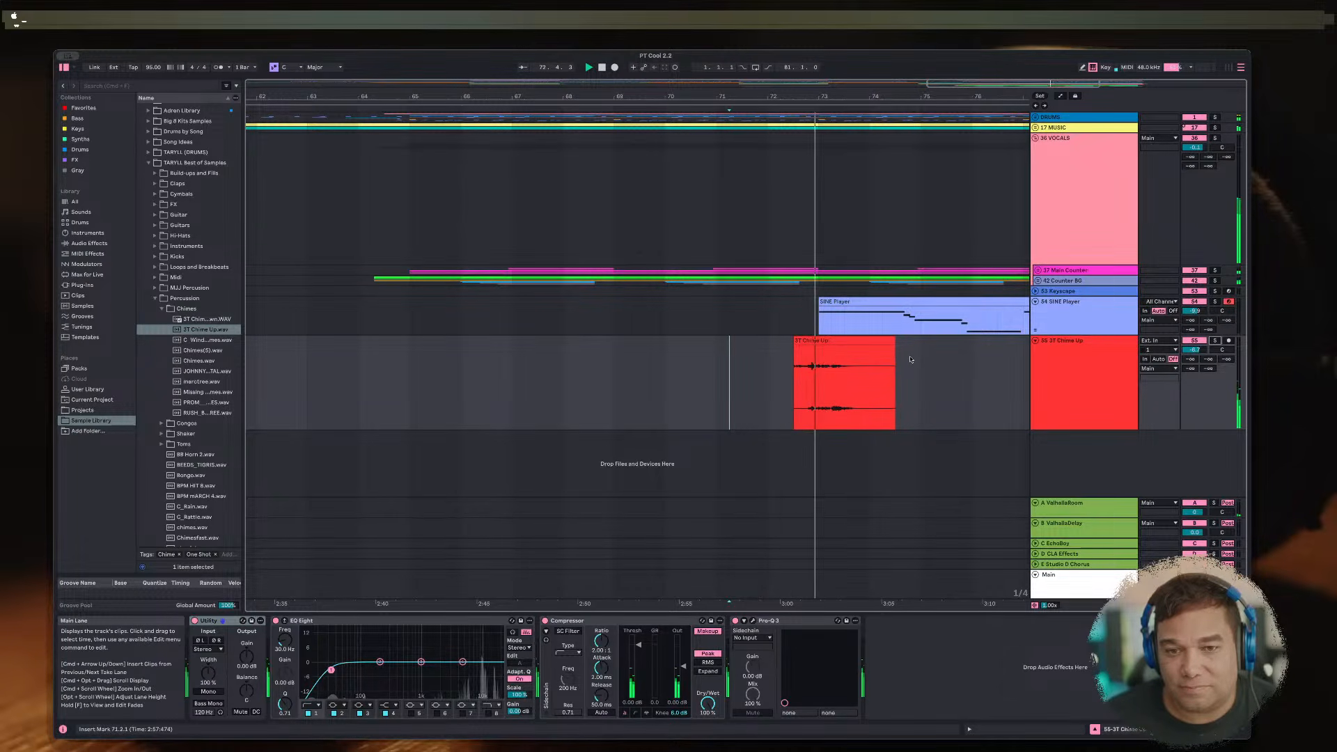
{"action": "key", "text": "space"}
Step: Move the 3T Chime Up clip one beat earlier to 72.2.1 and lower its track volume to about -15 dB
{"action": "left_click_drag", "start_coordinate": [852, 341], "coordinate": [838, 342]}
{"action": "key", "text": "space"}
{"action": "left_click_drag", "start_coordinate": [1194, 350], "coordinate": [1195, 370]}
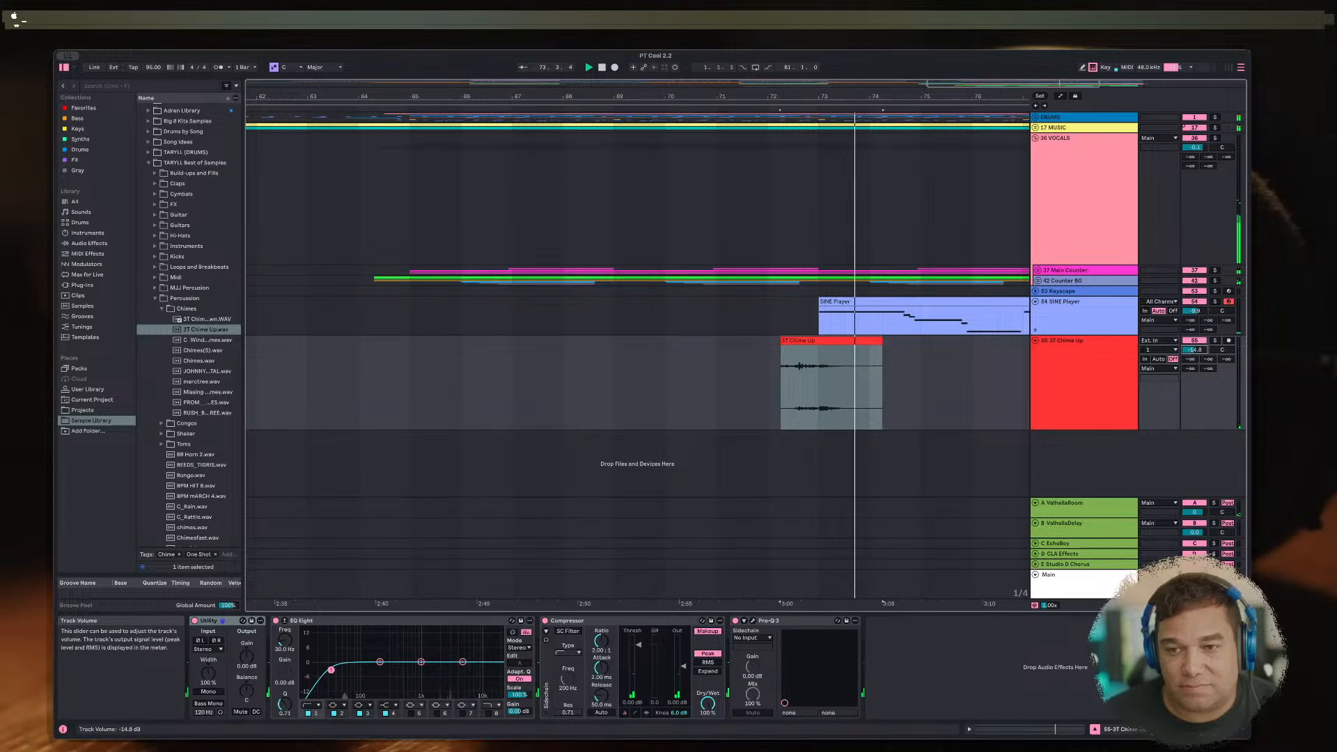
{"action": "key", "text": "space"}
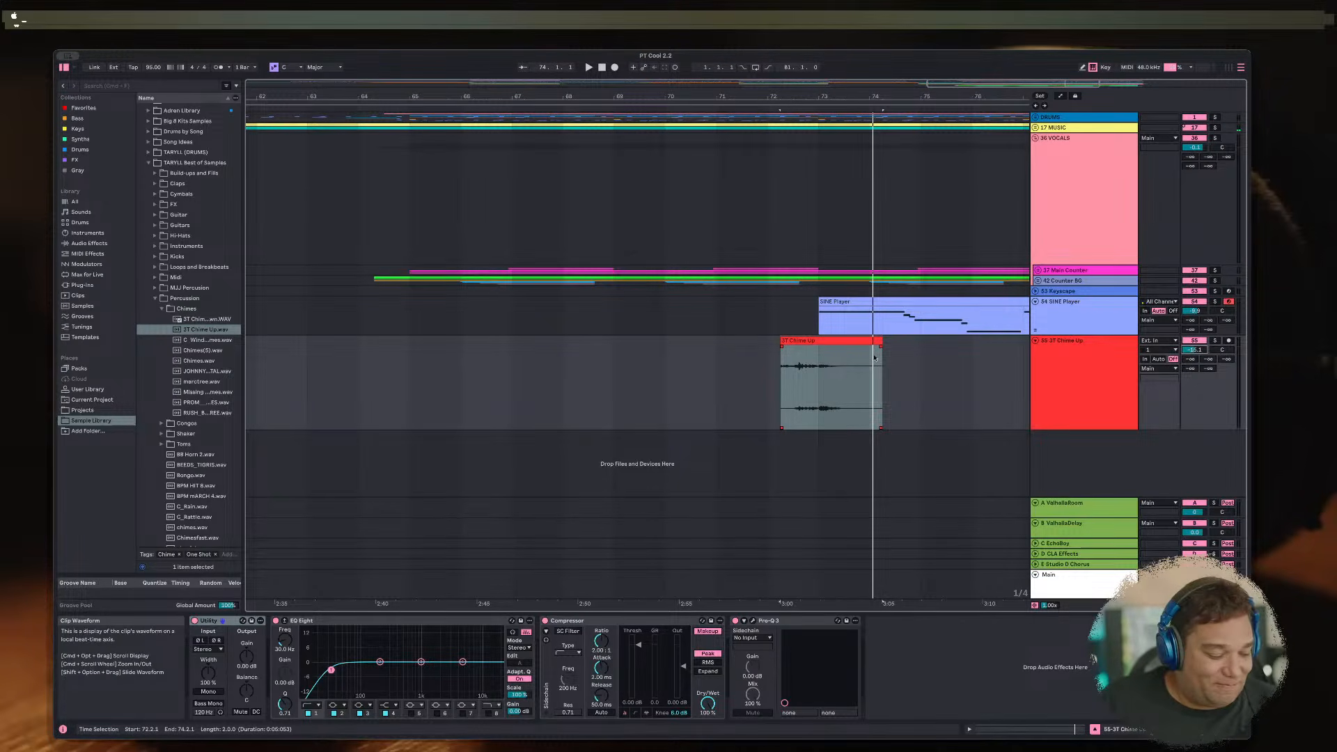
Step: Lower the 3T Chime Up track's volume to -19.4 dB while the song plays, and deactivate its clip
{"action": "left_click", "coordinate": [1036, 340]}
{"action": "left_click", "coordinate": [1036, 340]}
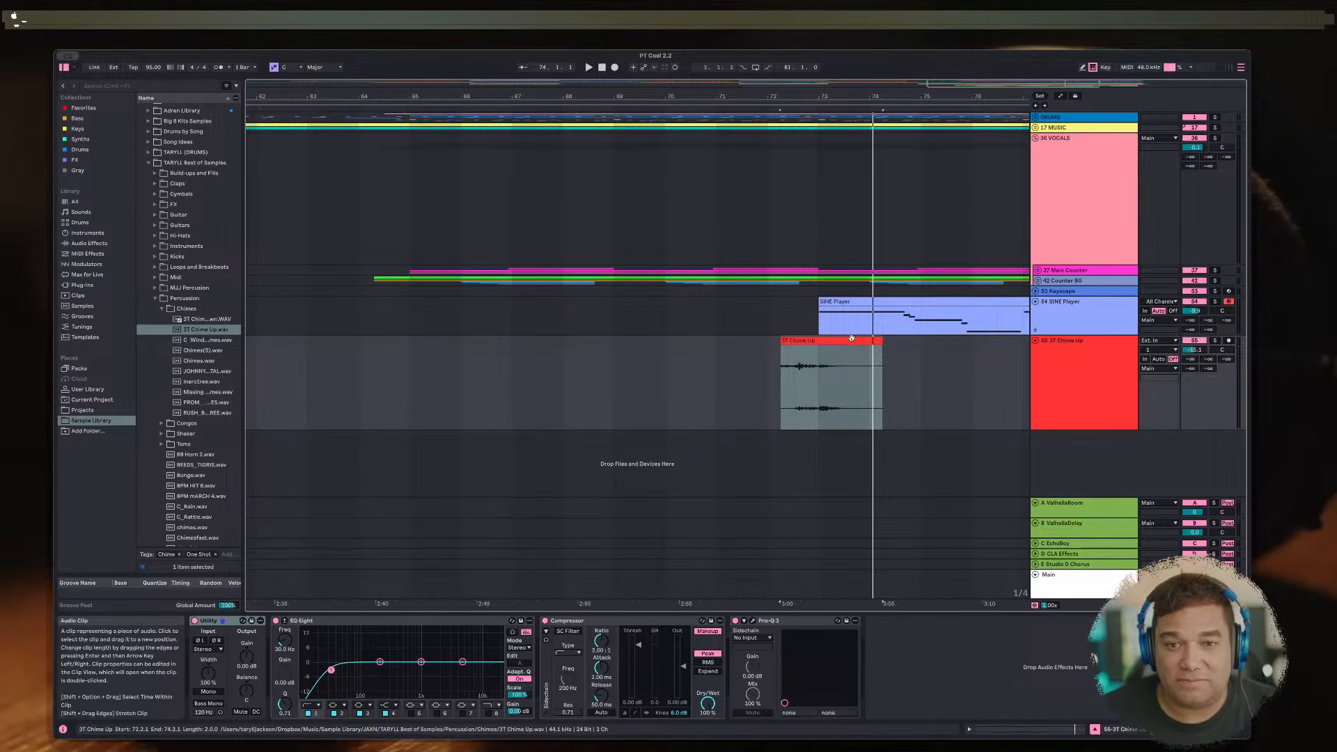
{"action": "left_click", "coordinate": [752, 362]}
{"action": "key", "text": "space"}
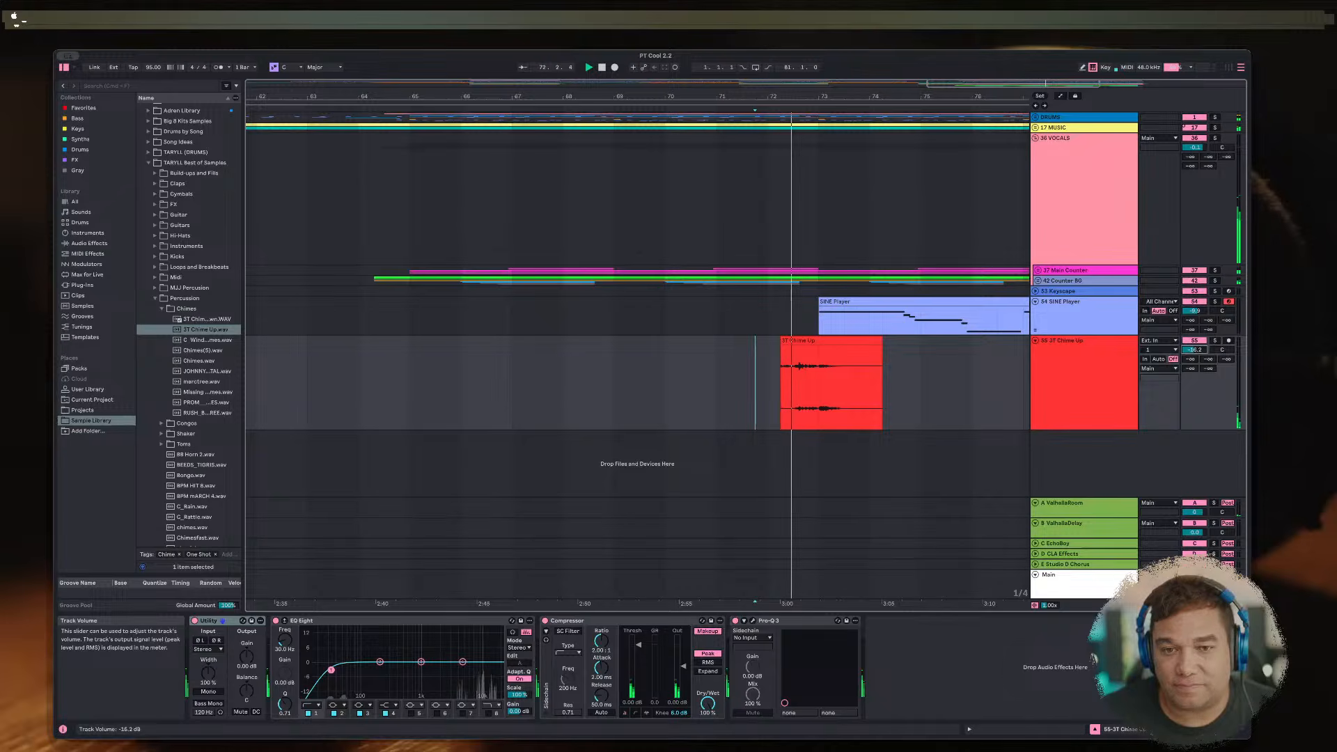
{"action": "left_click_drag", "start_coordinate": [1194, 350], "coordinate": [1195, 356]}
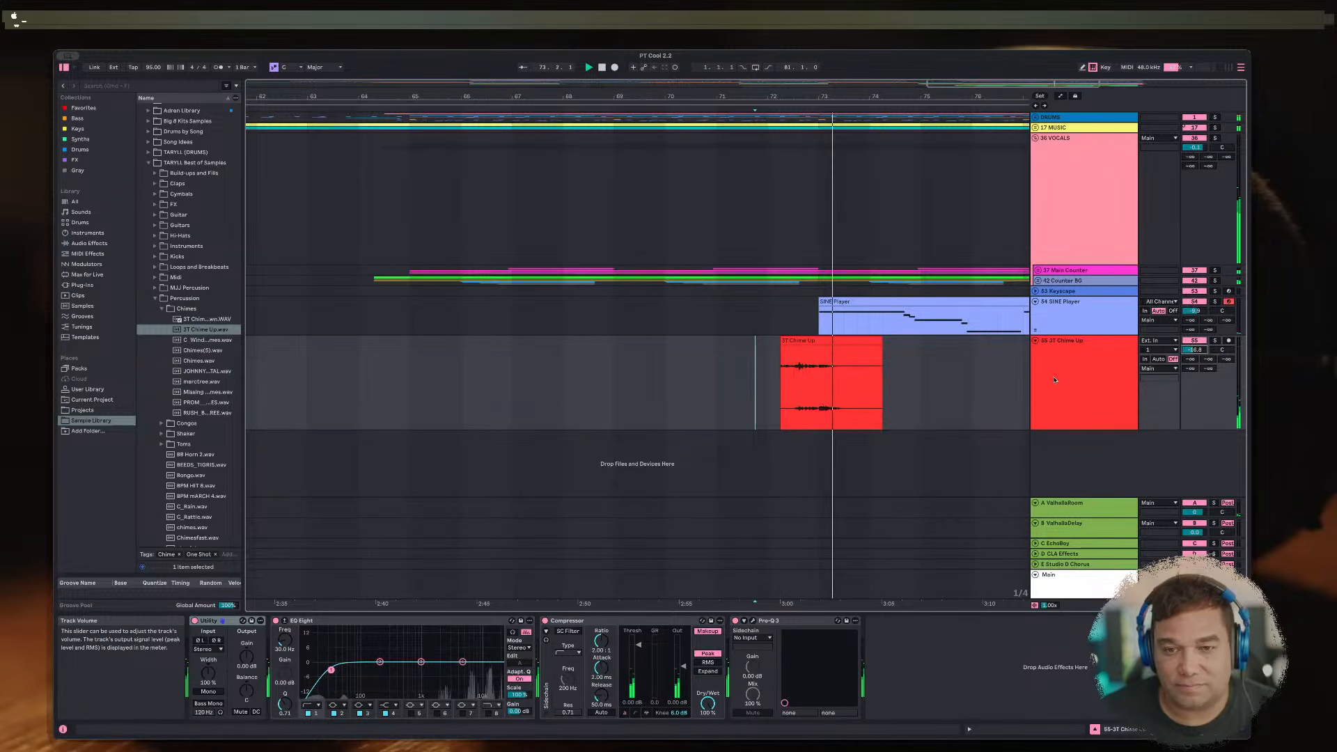
{"action": "key", "text": "space"}
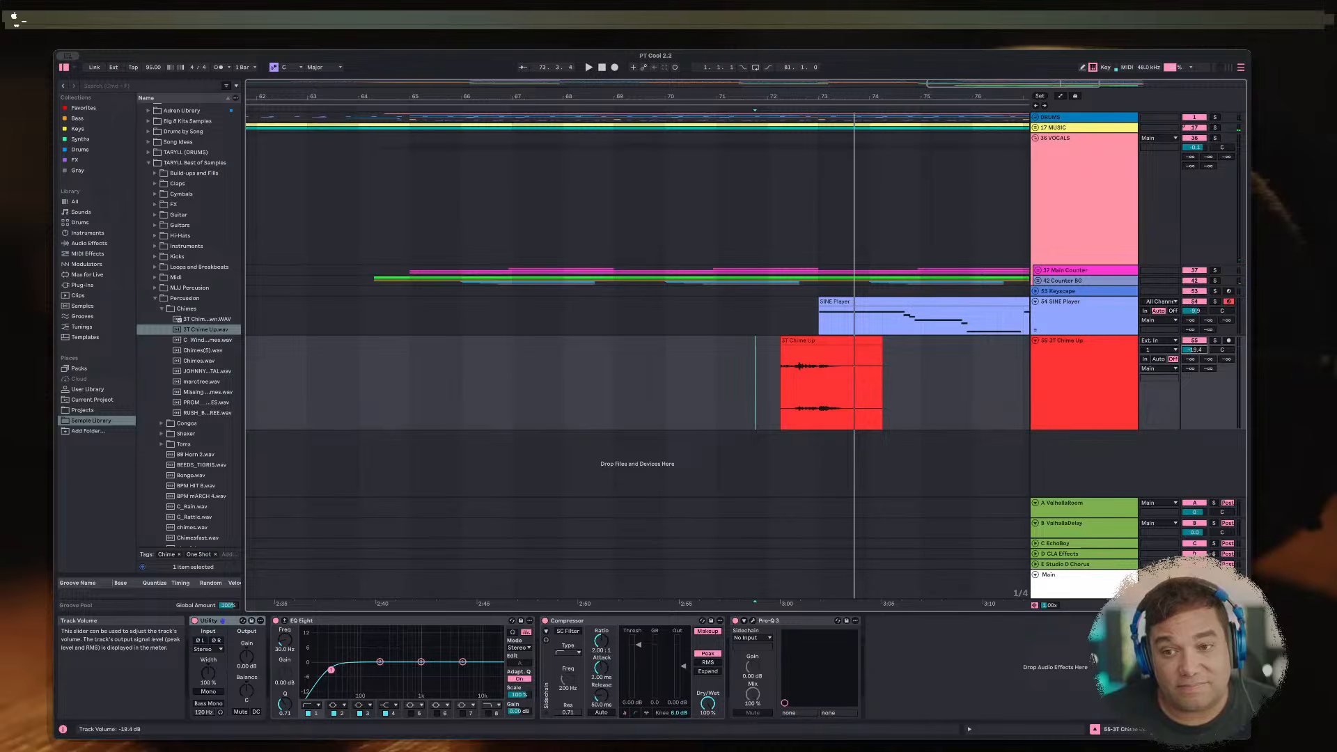
{"action": "left_click", "coordinate": [829, 338]}
{"action": "key", "text": "0"}
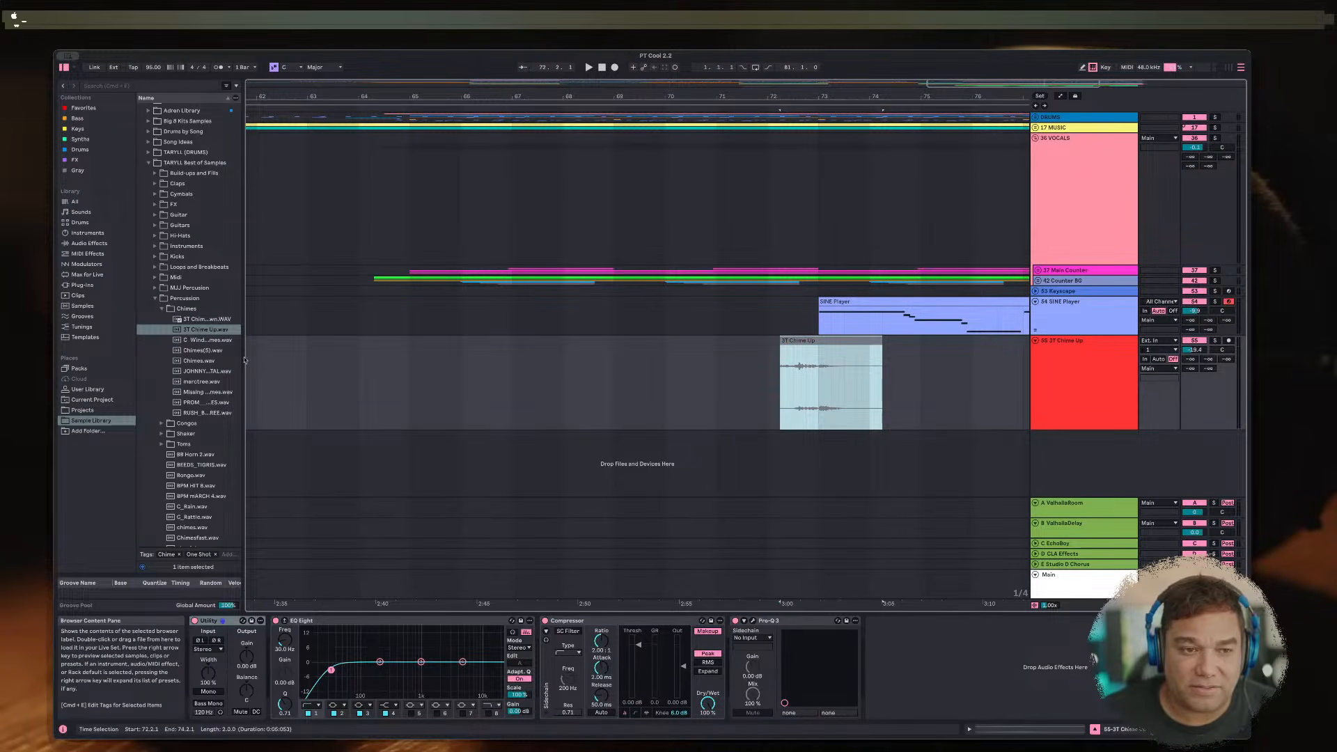
Step: Search the Sample Library for "bell" in a widened browser and preview RUSH_BELLTREE.wav
{"action": "left_click_drag", "start_coordinate": [245, 361], "coordinate": [315, 360]}
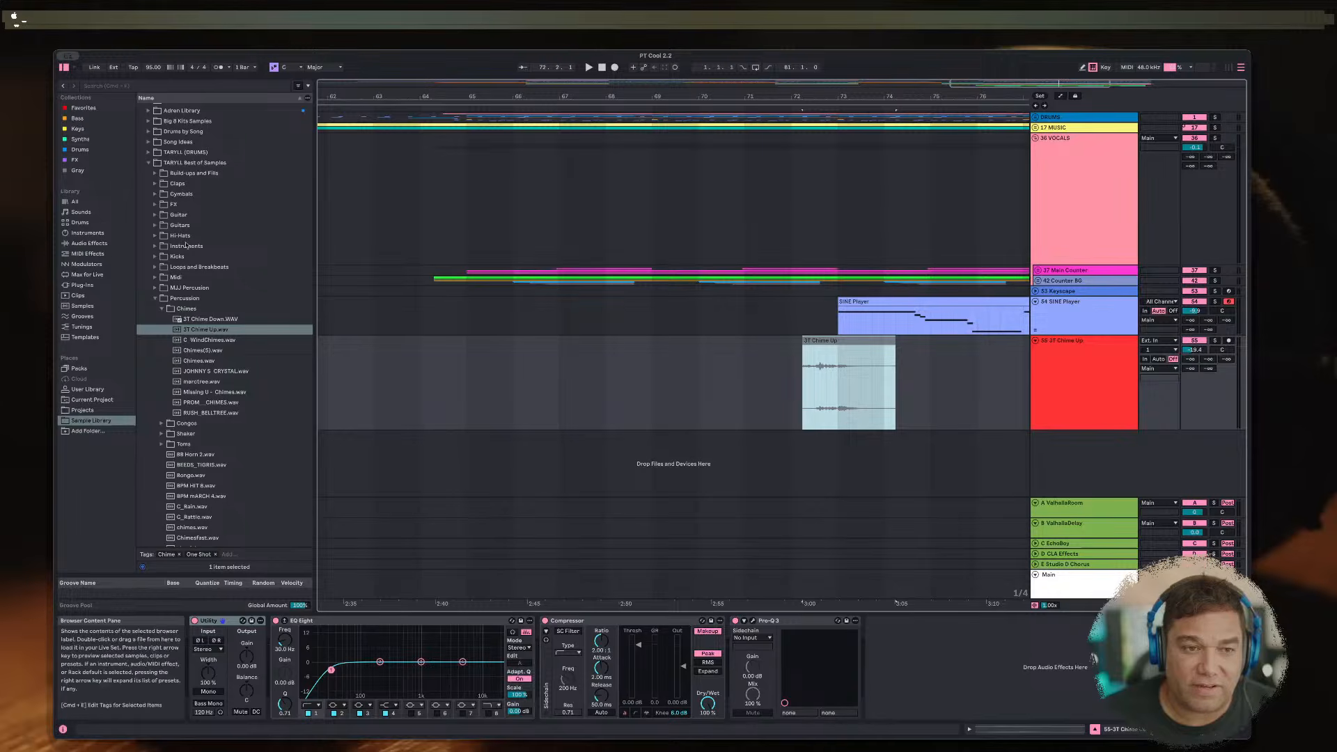
{"action": "left_click", "coordinate": [179, 85]}
{"action": "type", "text": "bell"}
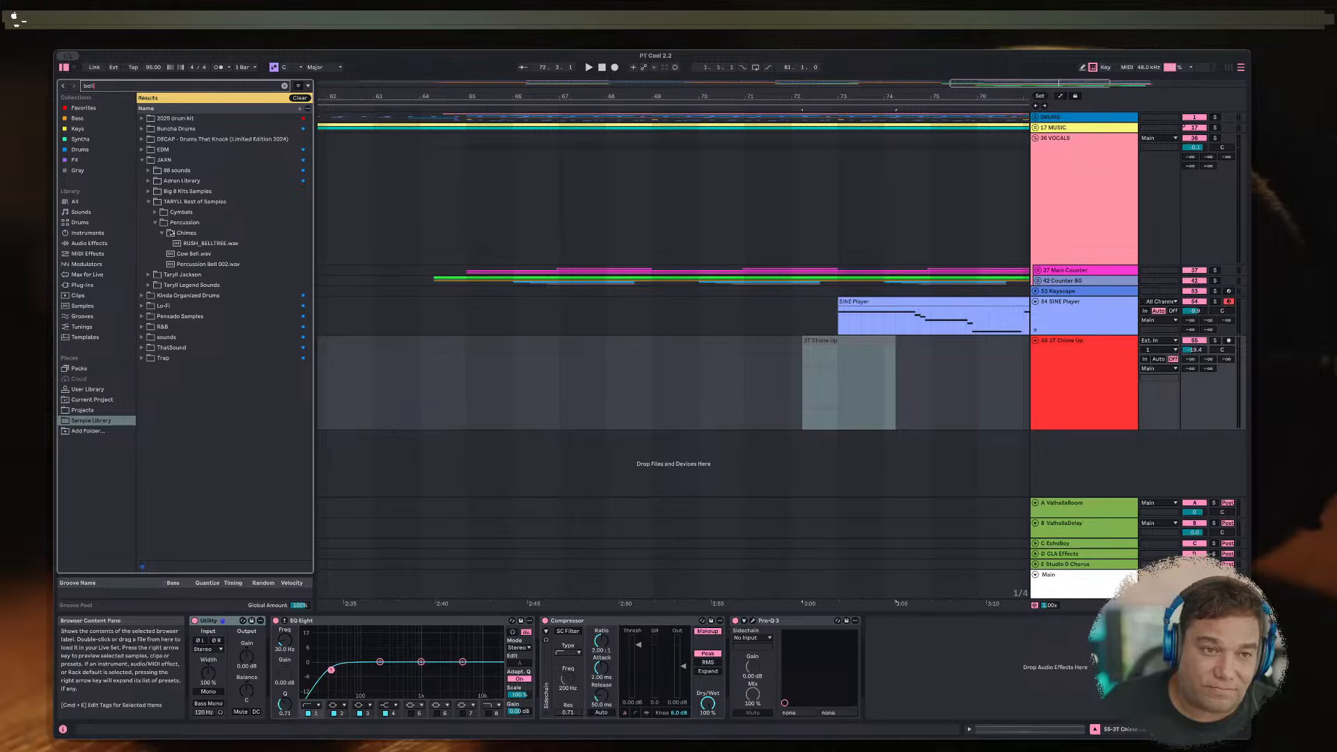
{"action": "left_click", "coordinate": [173, 238]}
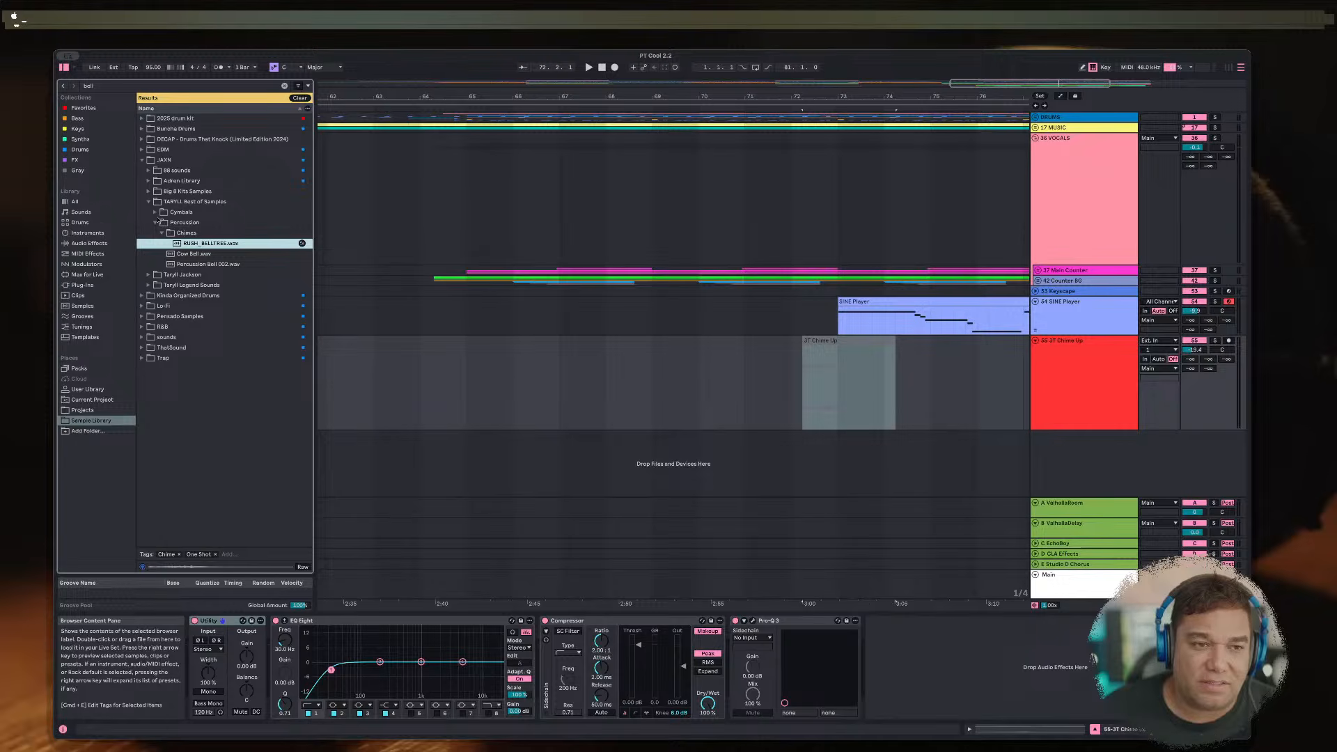
Step: Search the Sample Library for "tree" and preview bell trees.wav in the JAXN percussion one-shots
{"action": "left_click", "coordinate": [79, 81]}
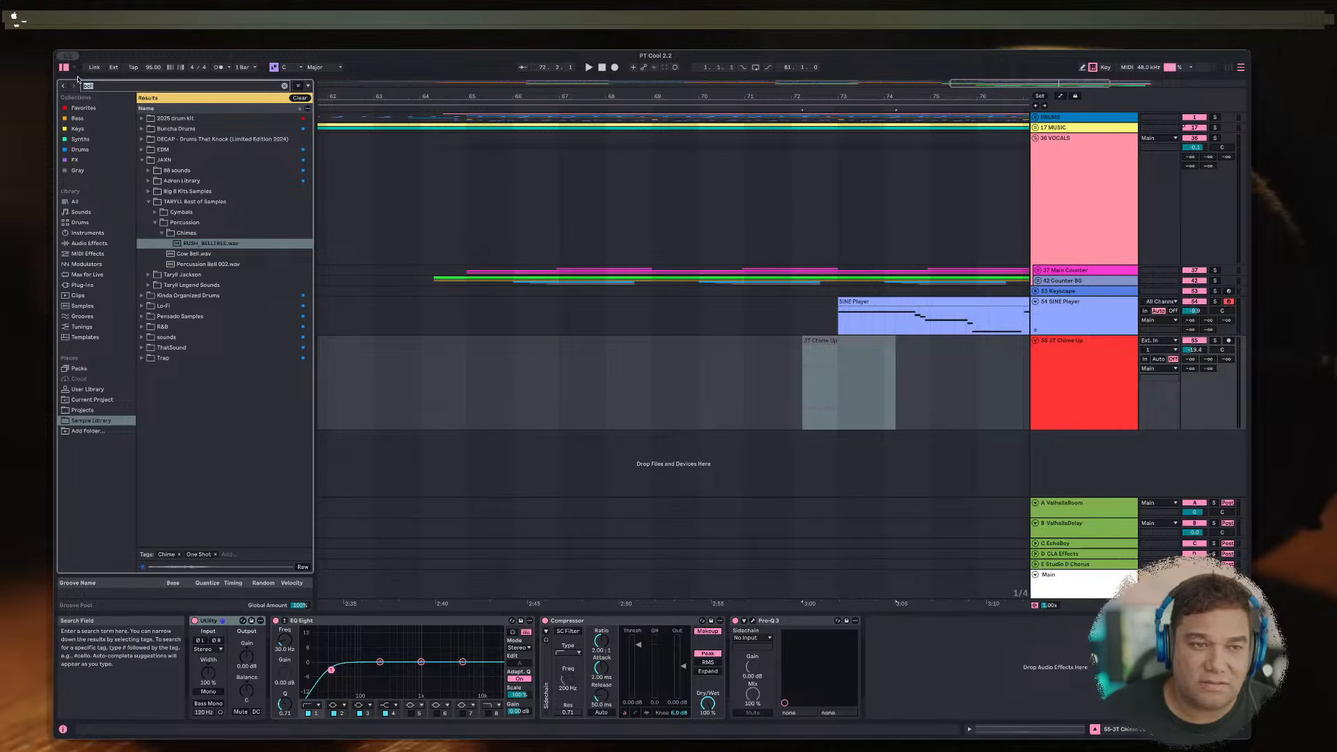
{"action": "type", "text": "tree"}
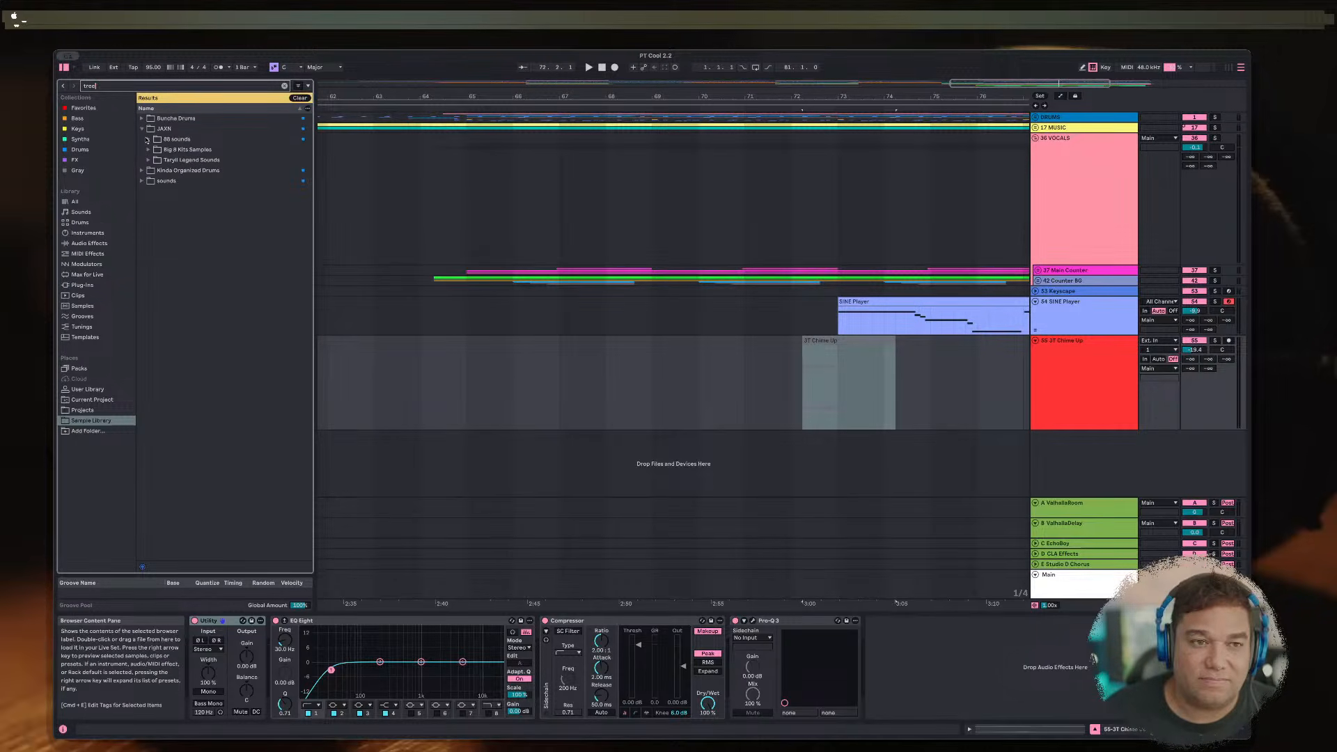
{"action": "left_click", "coordinate": [147, 138]}
{"action": "left_click", "coordinate": [153, 147]}
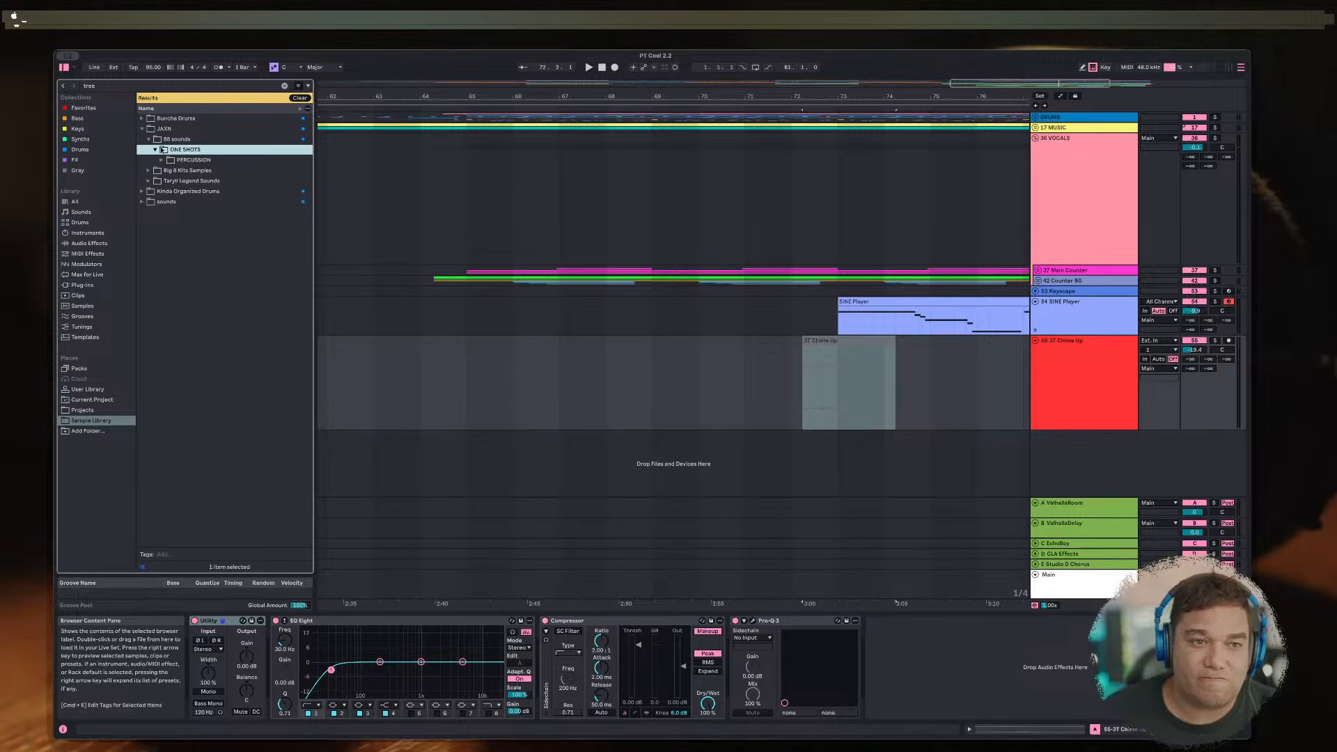
{"action": "left_click", "coordinate": [162, 158]}
{"action": "key", "text": "Down"}
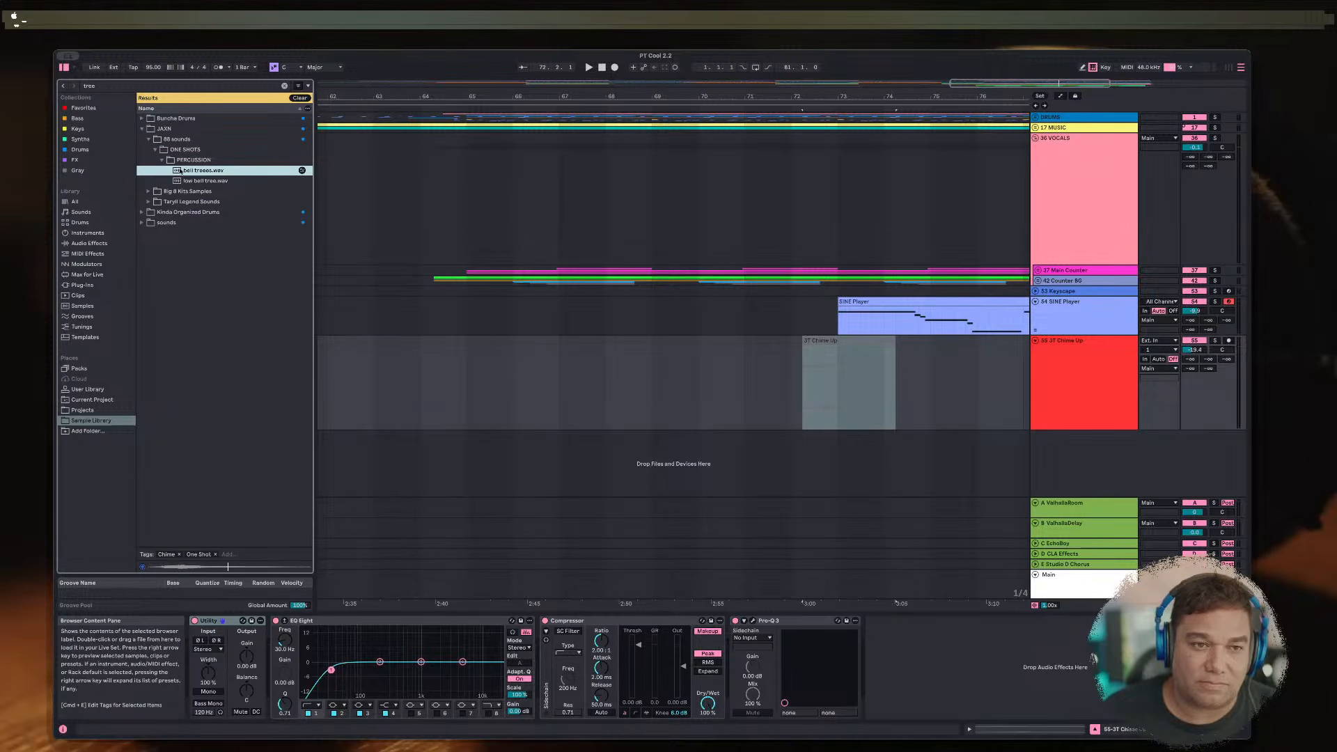
Step: Add bell trees.wav on a new track just before bar 73 and lower its volume to -12.4 dB for playback
{"action": "mouse_move", "coordinate": [180, 166]}
{"action": "left_mouse_down"}
{"action": "mouse_move", "coordinate": [887, 397]}
{"action": "mouse_move", "coordinate": [842, 427]}
{"action": "mouse_move", "coordinate": [842, 465]}
{"action": "mouse_move", "coordinate": [804, 455]}
{"action": "left_mouse_up"}
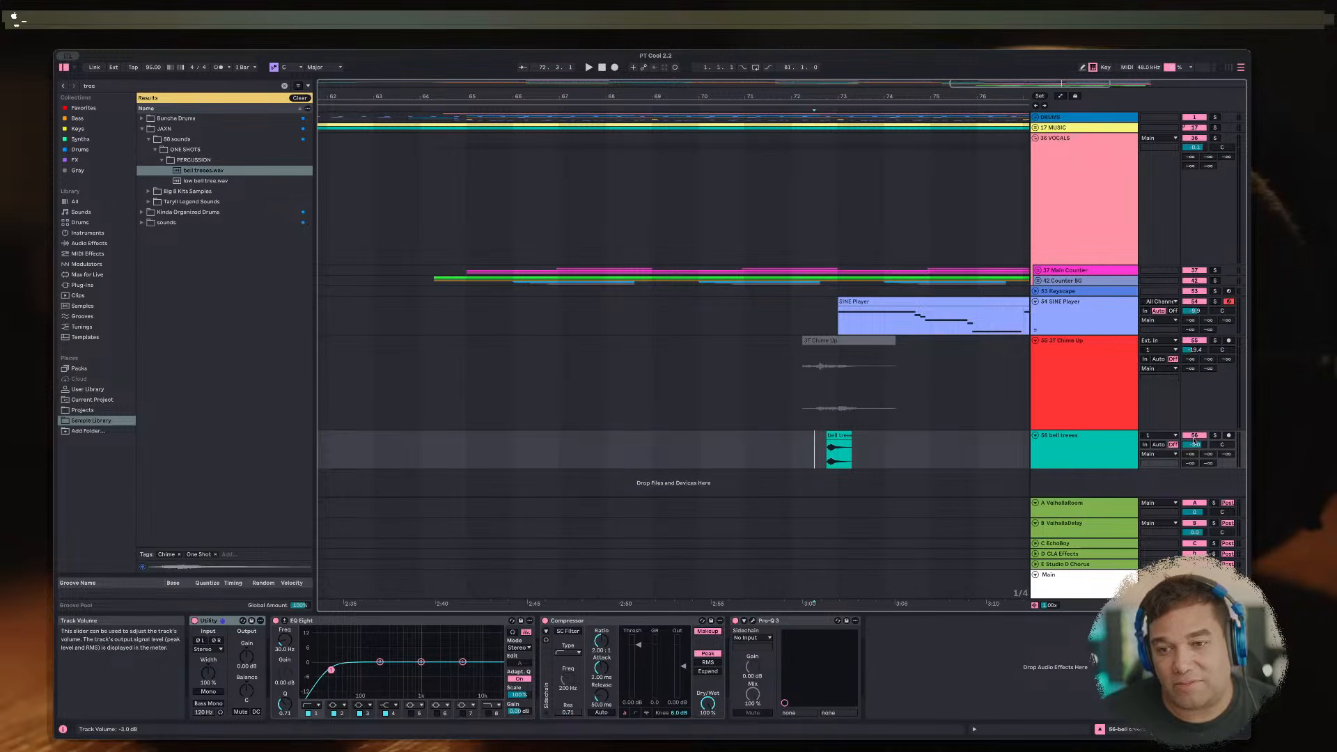
{"action": "left_click_drag", "start_coordinate": [1194, 440], "coordinate": [1194, 447]}
{"action": "key", "text": "space"}
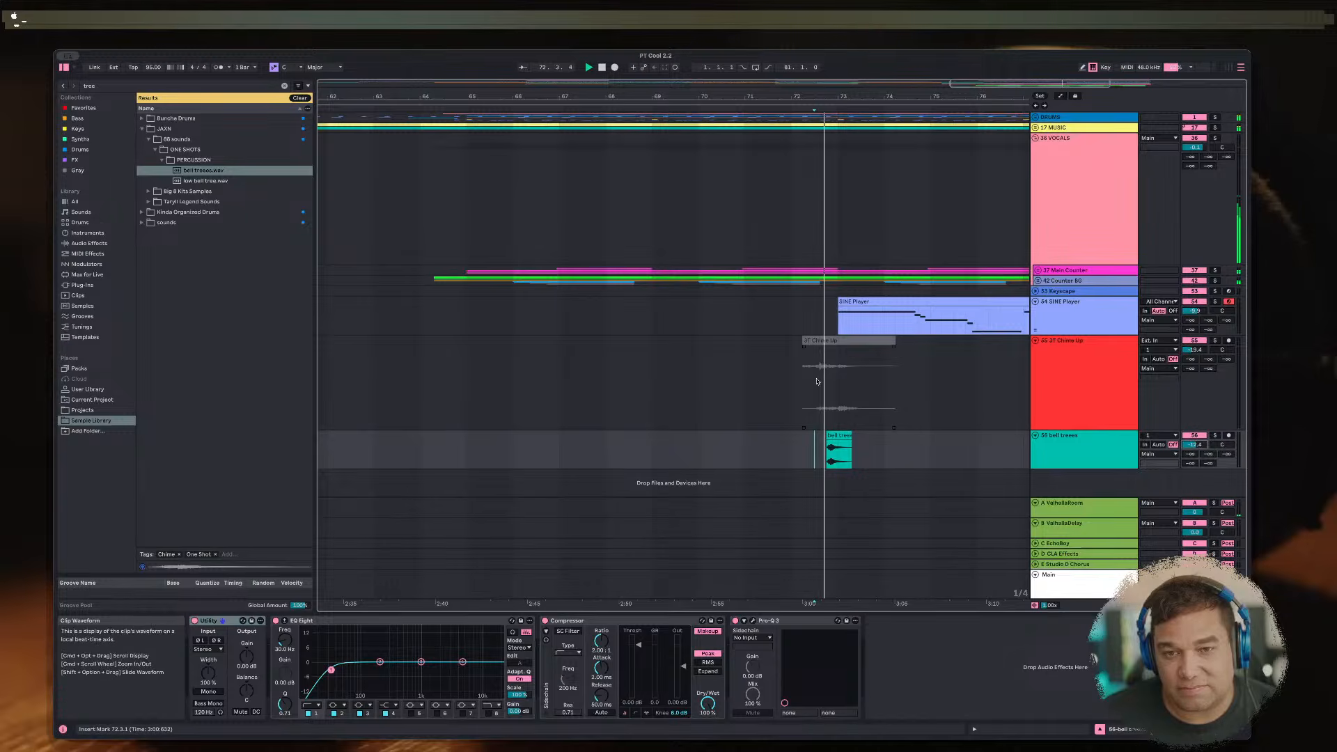
Step: Move the bell trees clip slightly later so that it starts at 72.4.3
{"action": "left_click_drag", "start_coordinate": [845, 98], "coordinate": [844, 128]}
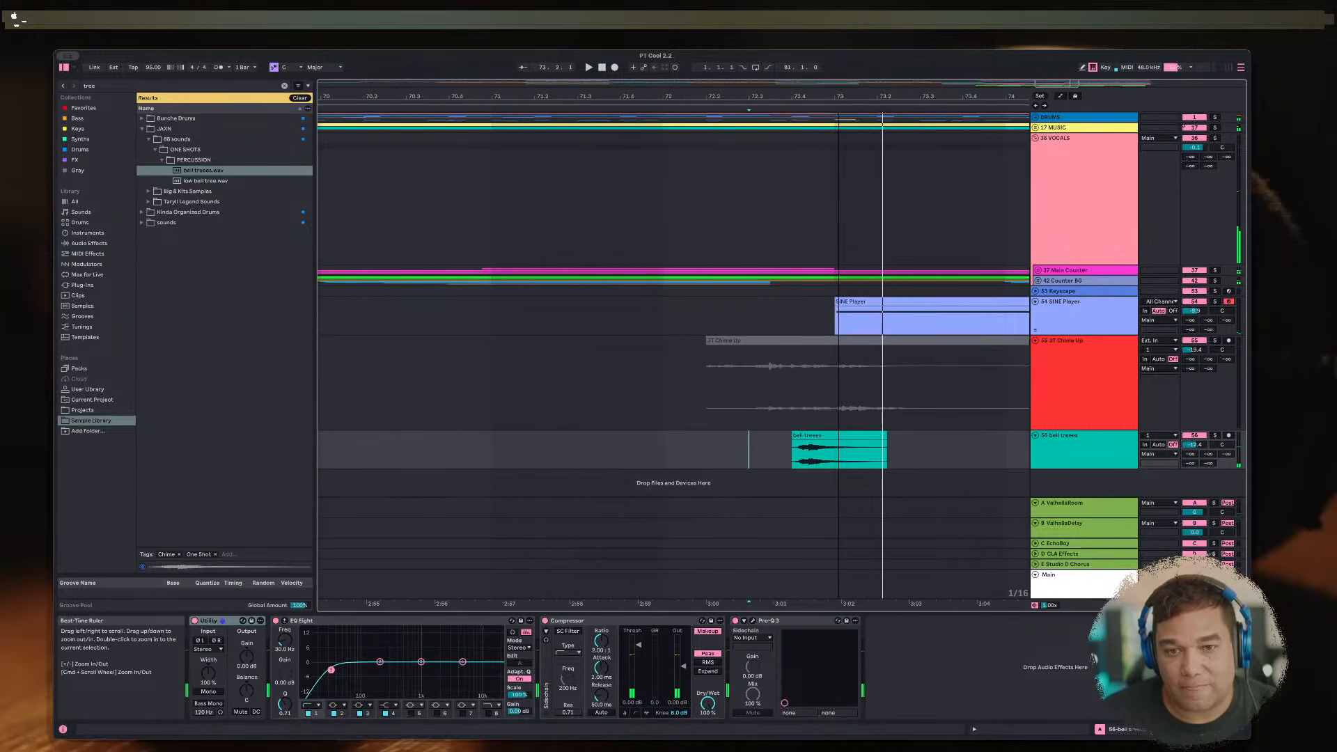
{"action": "left_click_drag", "start_coordinate": [824, 434], "coordinate": [848, 434]}
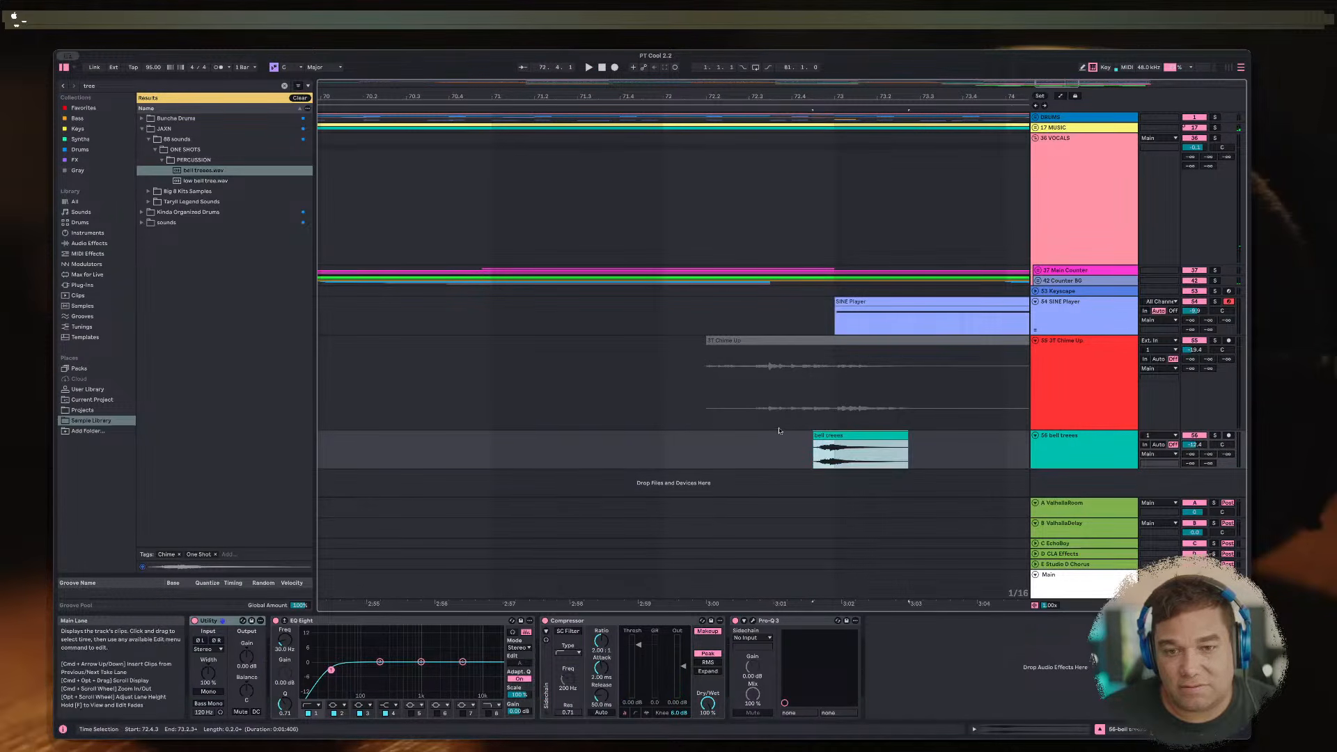
Step: Play back the lead-in to bar 73 while lowering the bell trees track to -27.0 dB and panning it slightly right
{"action": "left_click", "coordinate": [781, 443]}
{"action": "key", "text": "space"}
{"action": "left_click_drag", "start_coordinate": [1195, 445], "coordinate": [1195, 453]}
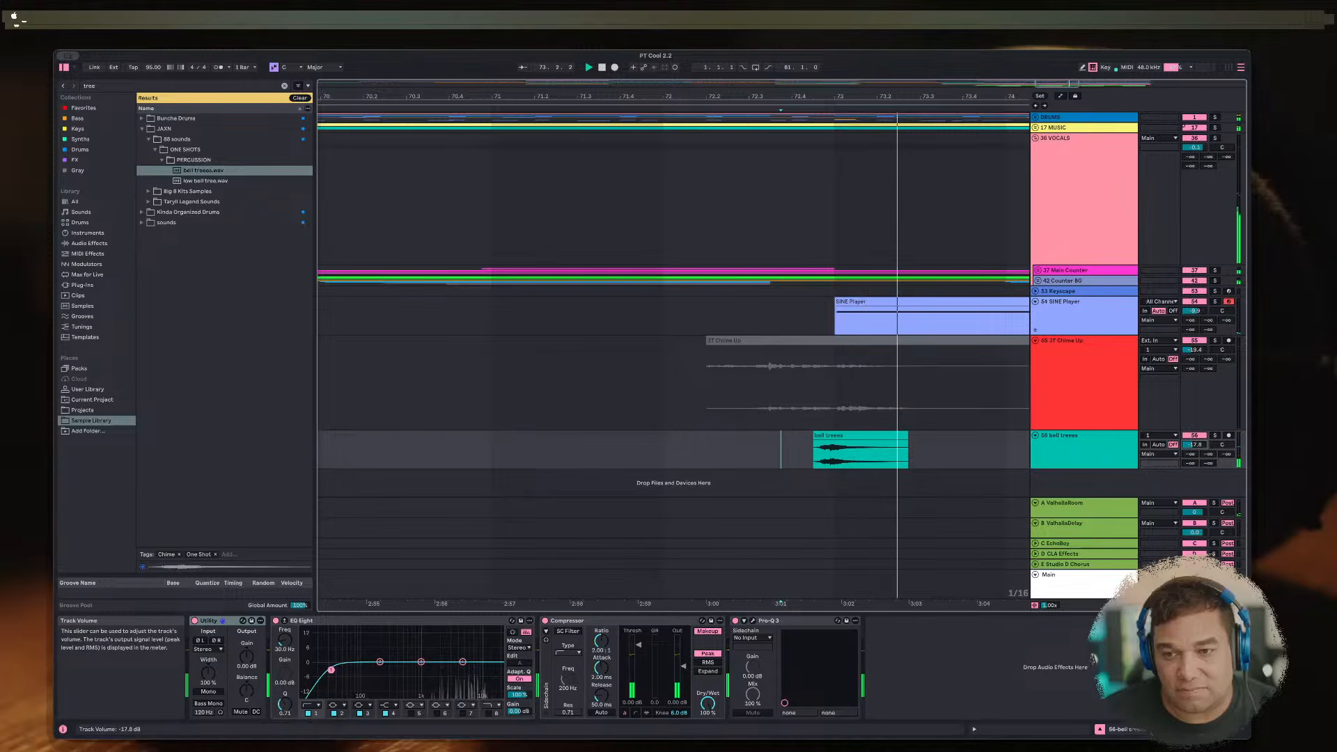
{"action": "left_click", "coordinate": [802, 440]}
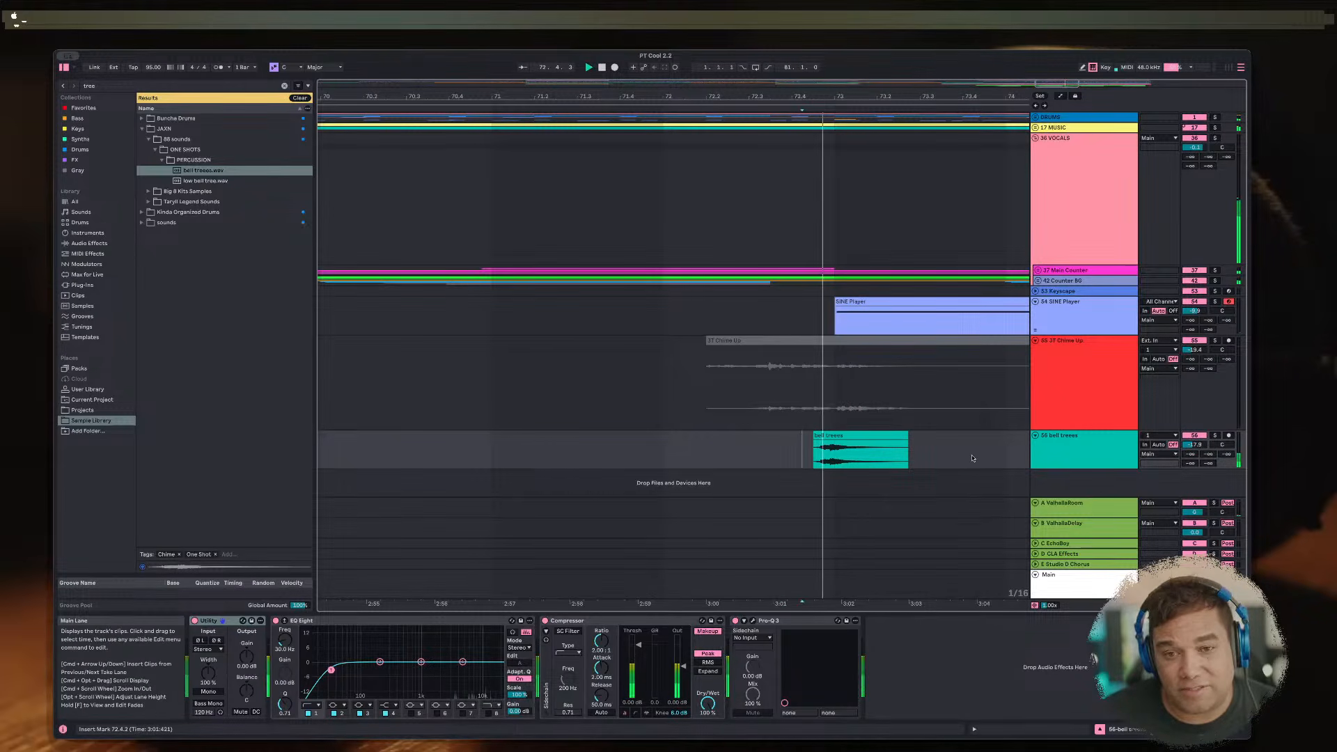
{"action": "key", "text": "space"}
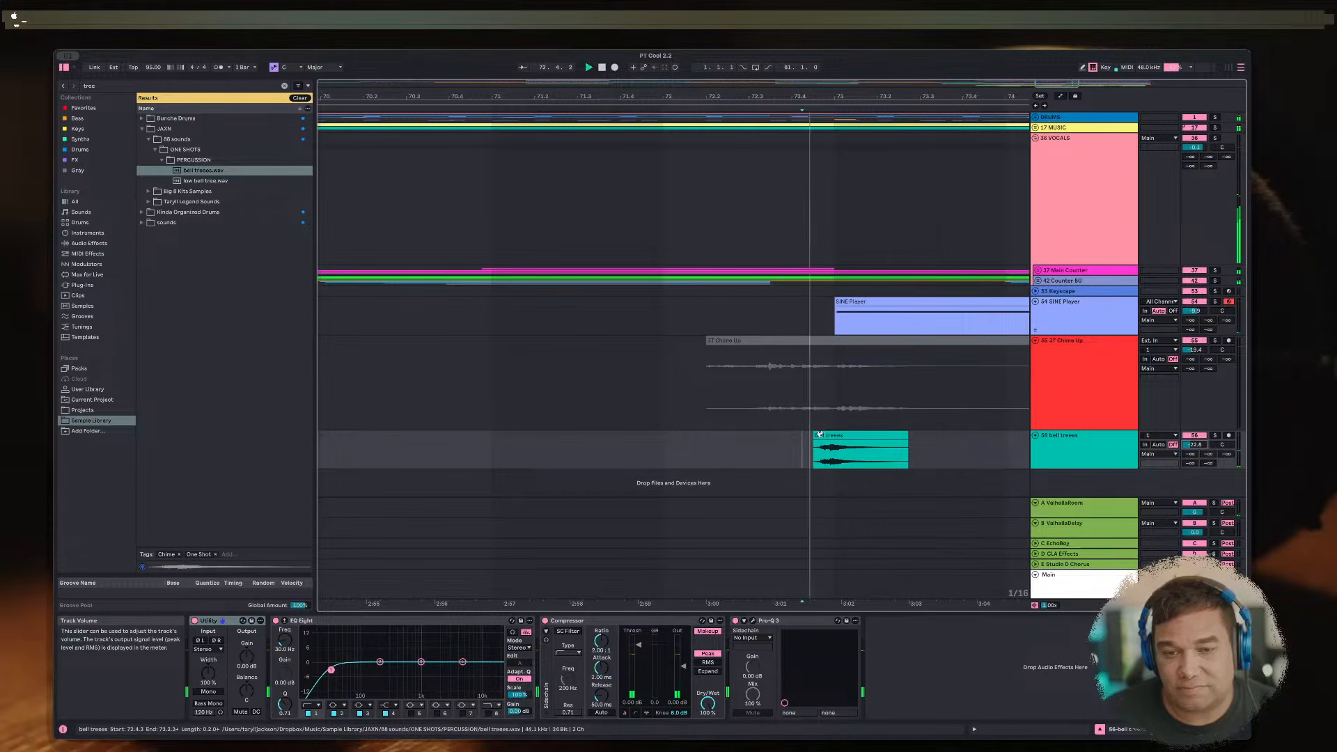
{"action": "key", "text": "space"}
{"action": "key", "text": "space"}
{"action": "key", "text": "space"}
{"action": "left_click_drag", "start_coordinate": [1197, 443], "coordinate": [1197, 454]}
{"action": "left_click", "coordinate": [651, 442]}
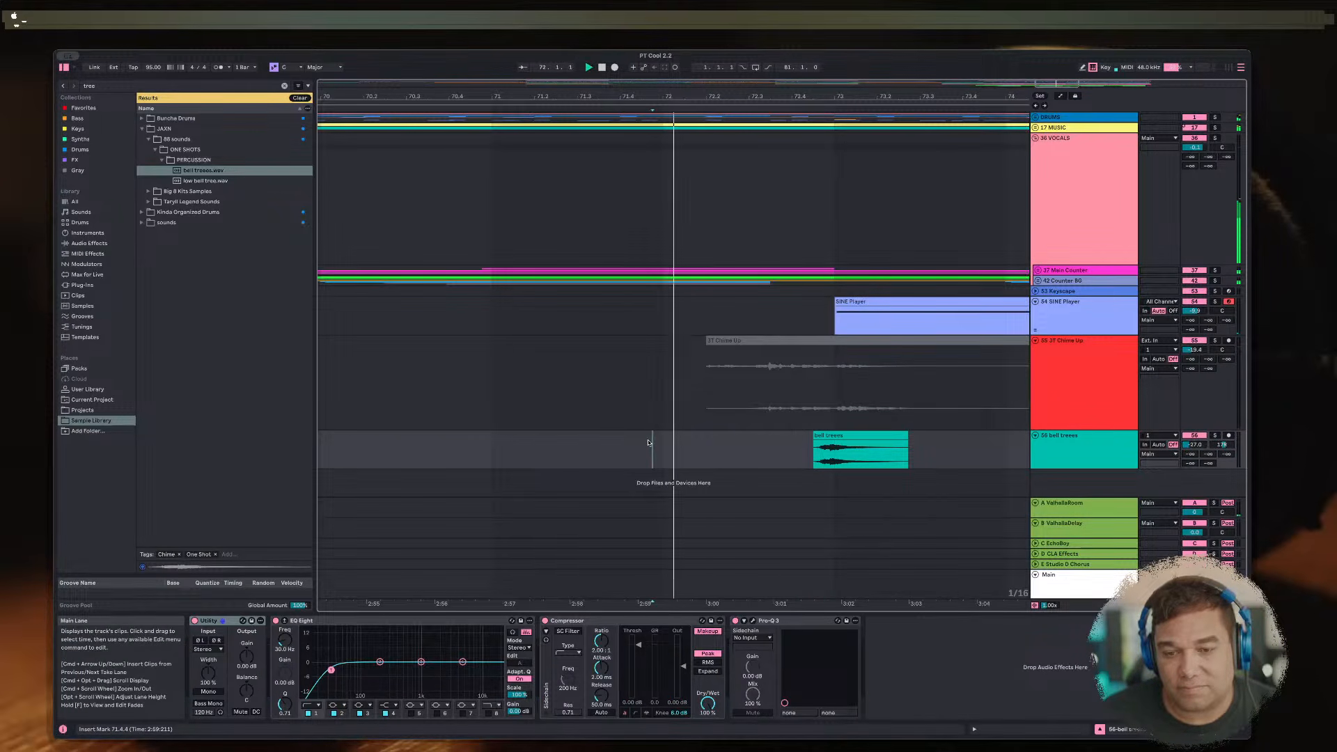
Step: Reactivate the muted Chime Up clip and lower its track volume to -23.4 dB during playback
{"action": "key", "text": "minus"}
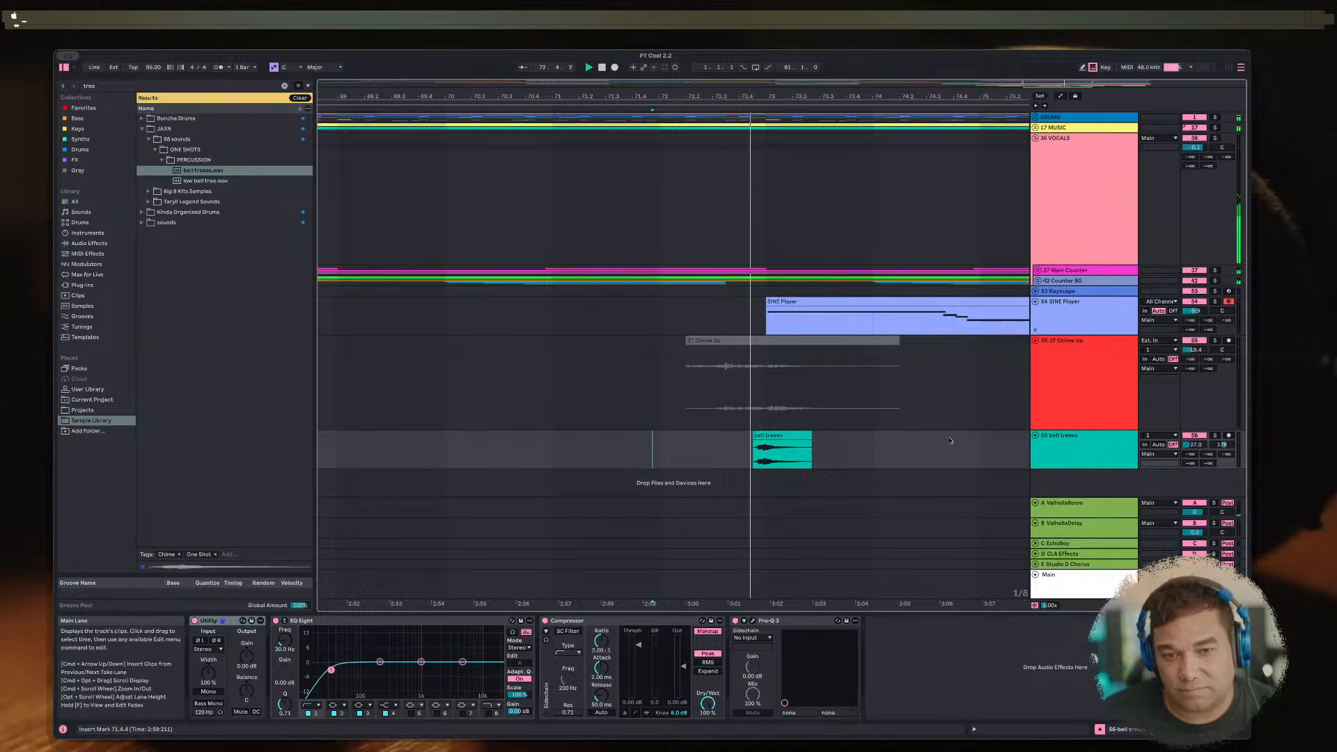
{"action": "left_click", "coordinate": [824, 345]}
{"action": "key", "text": "0"}
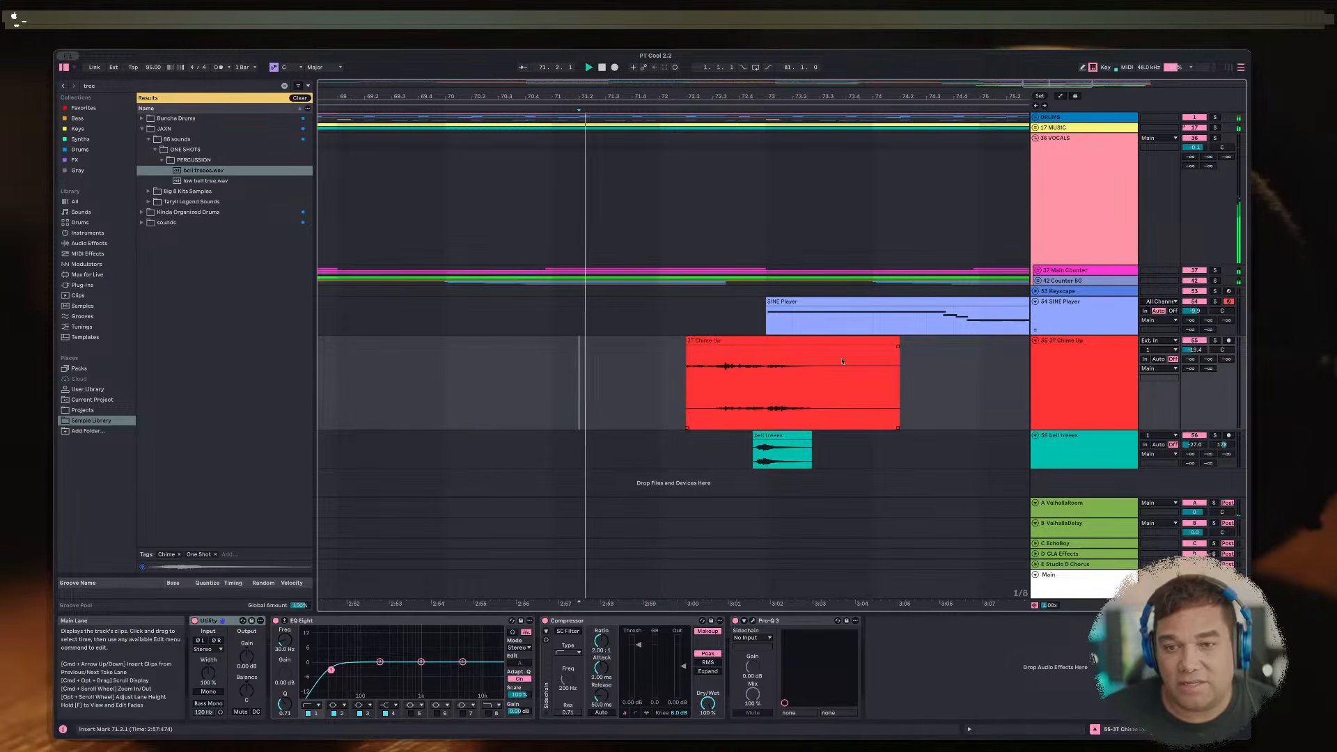
{"action": "left_click_drag", "start_coordinate": [1195, 350], "coordinate": [1194, 357]}
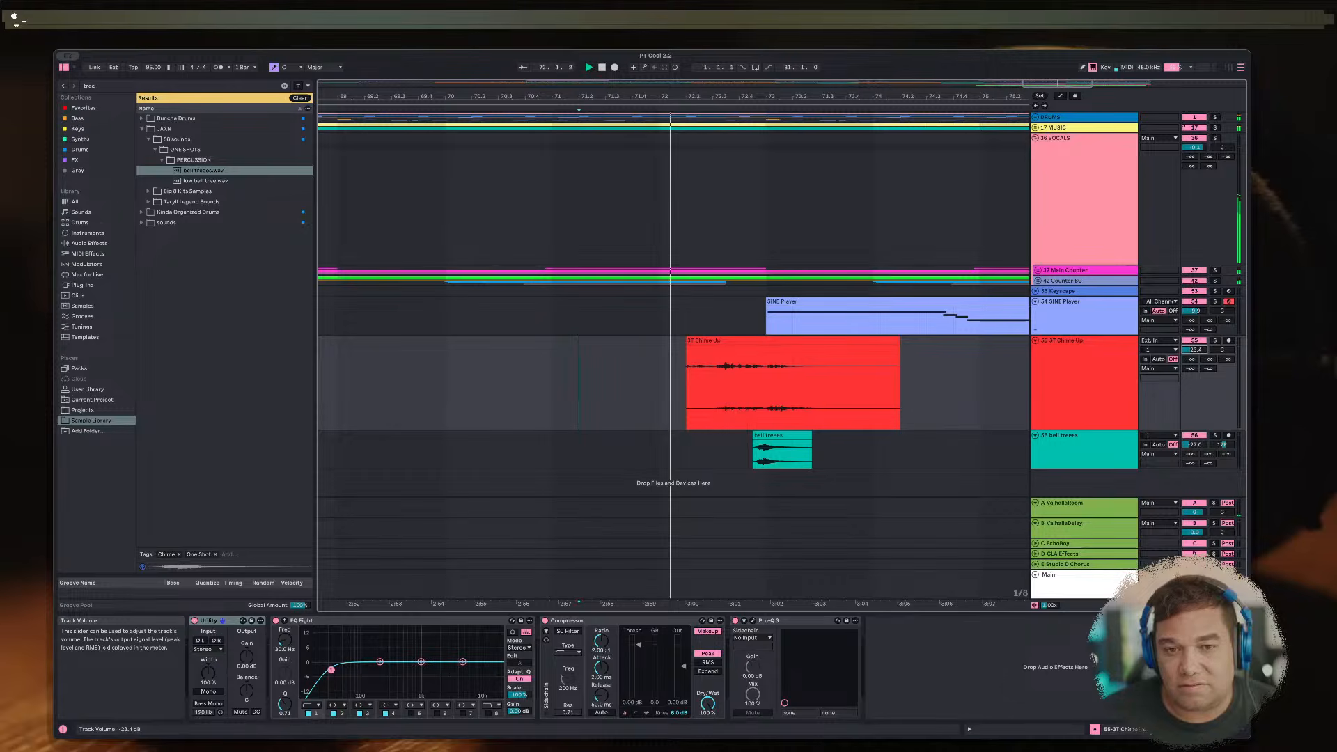
Step: Move the Chime Up clip slightly earlier so that it starts just before bar 72 and play the transition back
{"action": "key", "text": "space"}
{"action": "left_click_drag", "start_coordinate": [739, 340], "coordinate": [717, 340]}
{"action": "left_click", "coordinate": [611, 350]}
{"action": "key", "text": "space"}
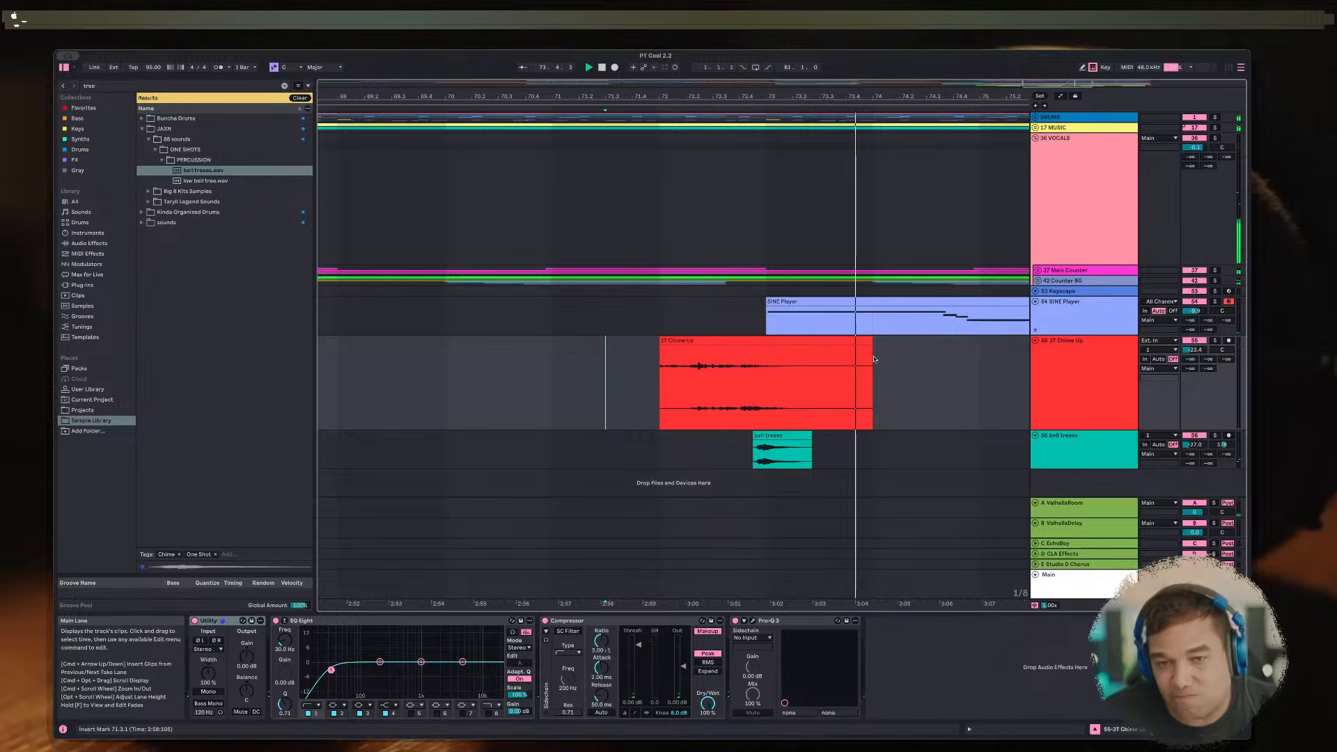
{"action": "key", "text": "space"}
Step: Select the Chime Up and bell trees tracks together and fold them both
{"action": "left_click", "coordinate": [1058, 394]}
{"action": "left_click", "coordinate": [1073, 435], "text": "shift"}
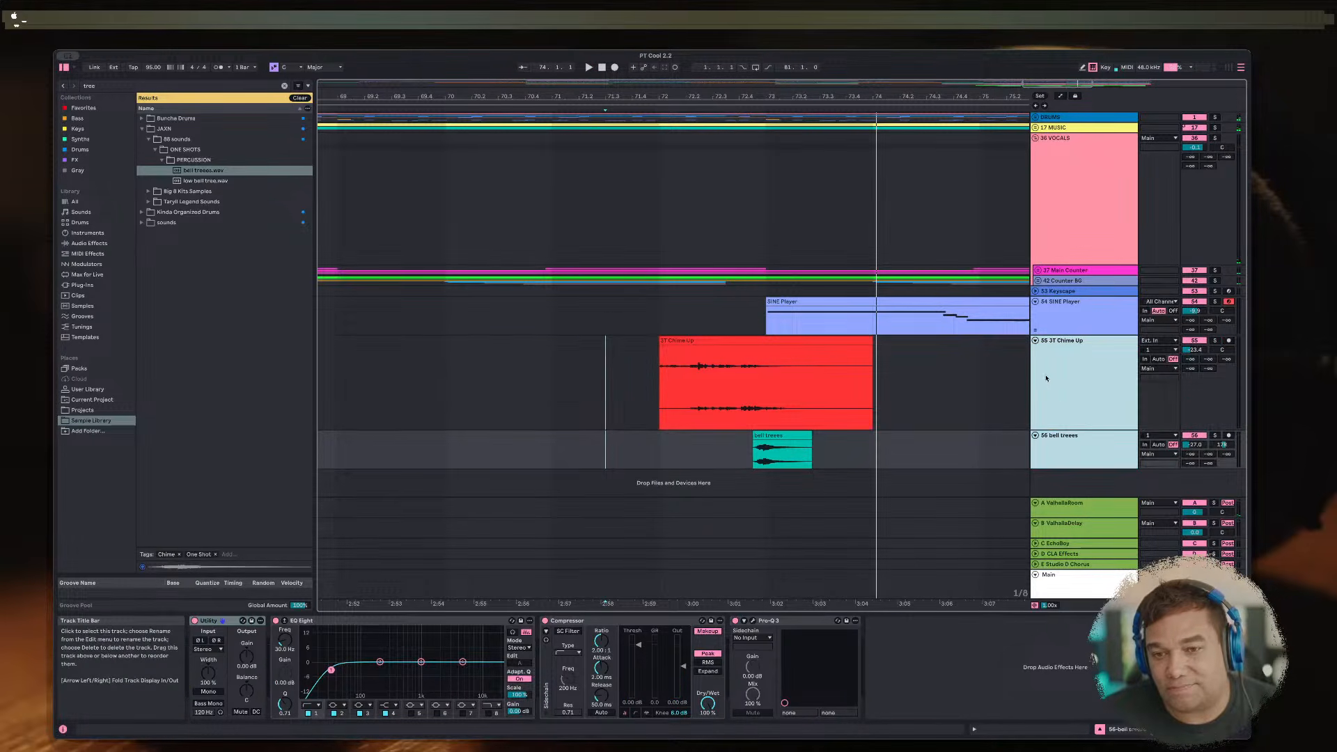
{"action": "left_click", "coordinate": [1036, 341]}
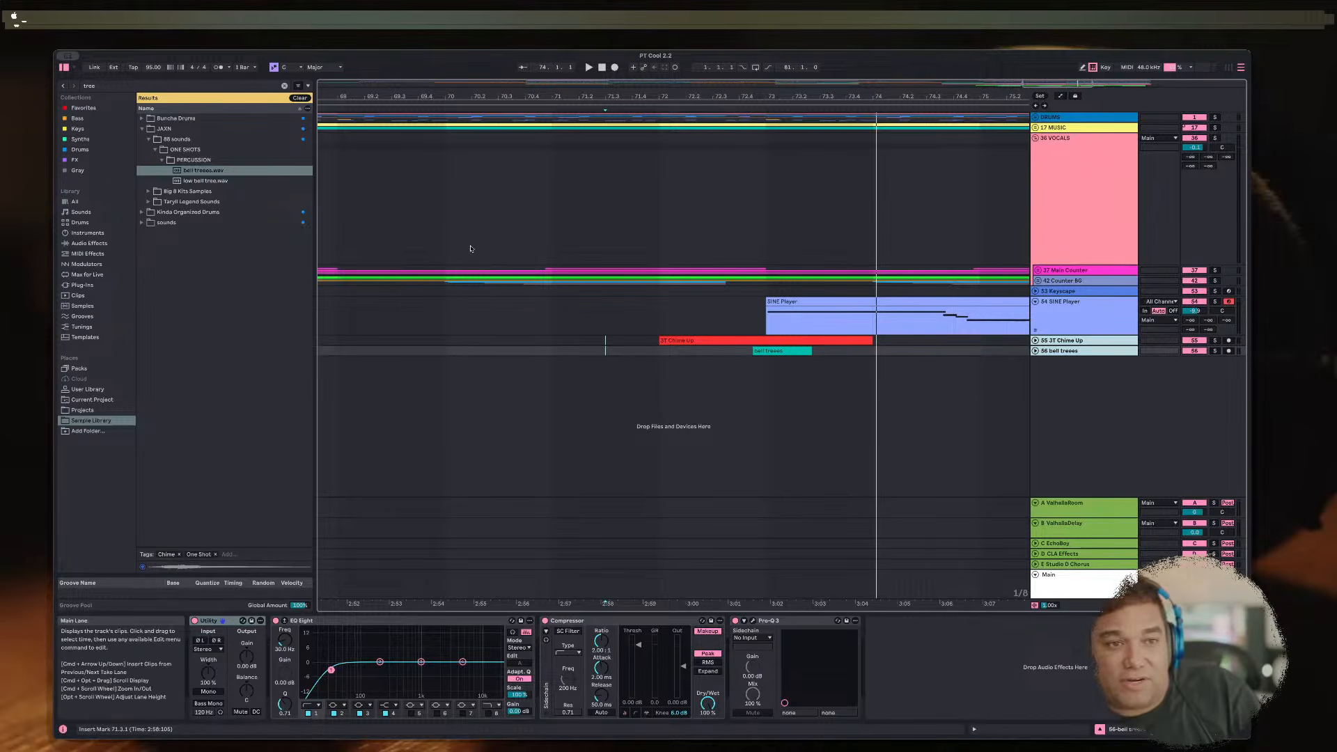
Step: Clear the "tree" search in the Sample Library and collapse the Buncha Drums folder
{"action": "left_click", "coordinate": [225, 270]}
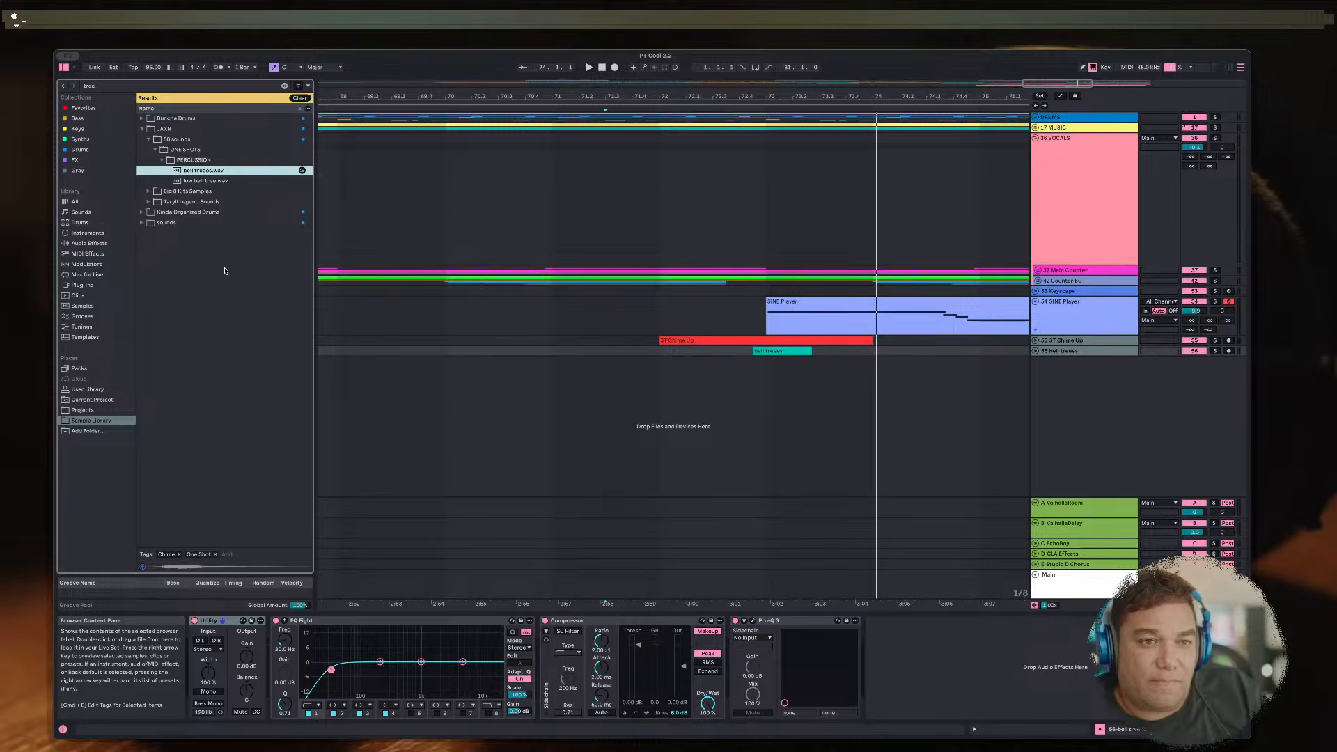
{"action": "left_click", "coordinate": [141, 117]}
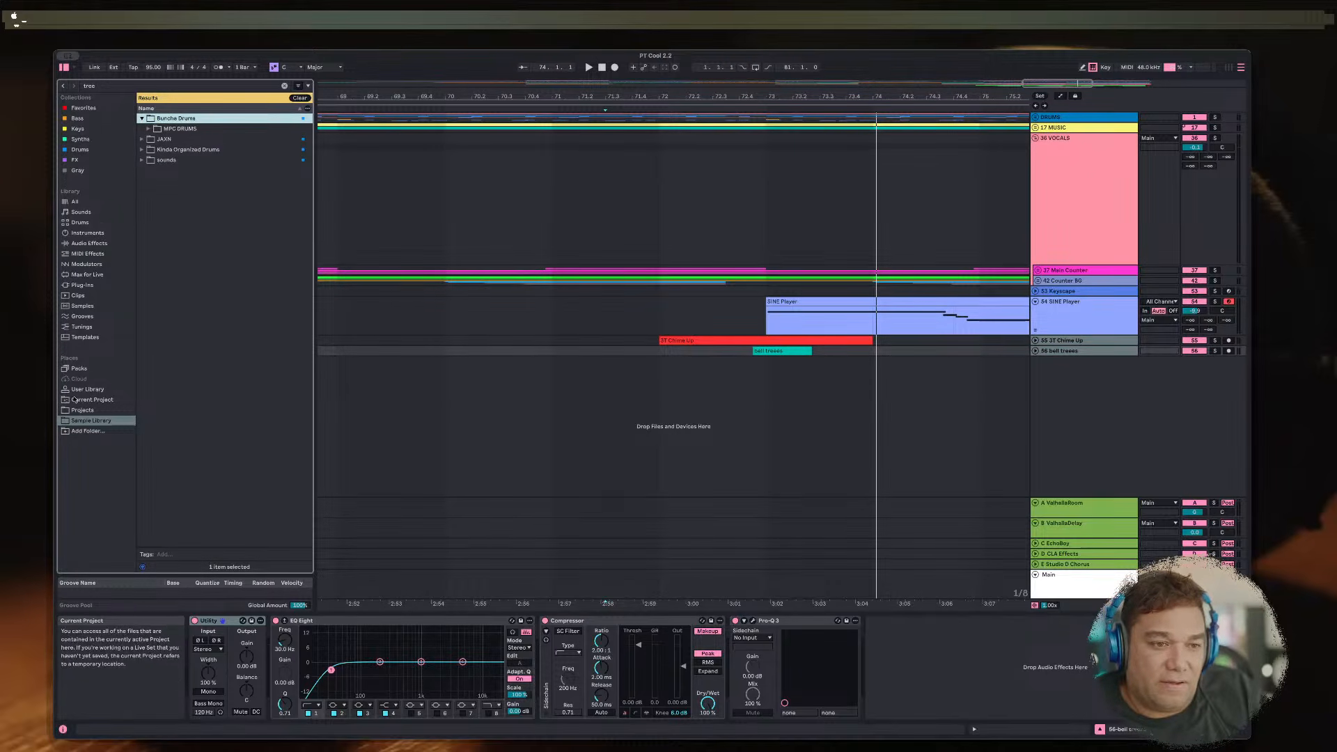
{"action": "left_click", "coordinate": [91, 421]}
{"action": "left_click", "coordinate": [285, 85]}
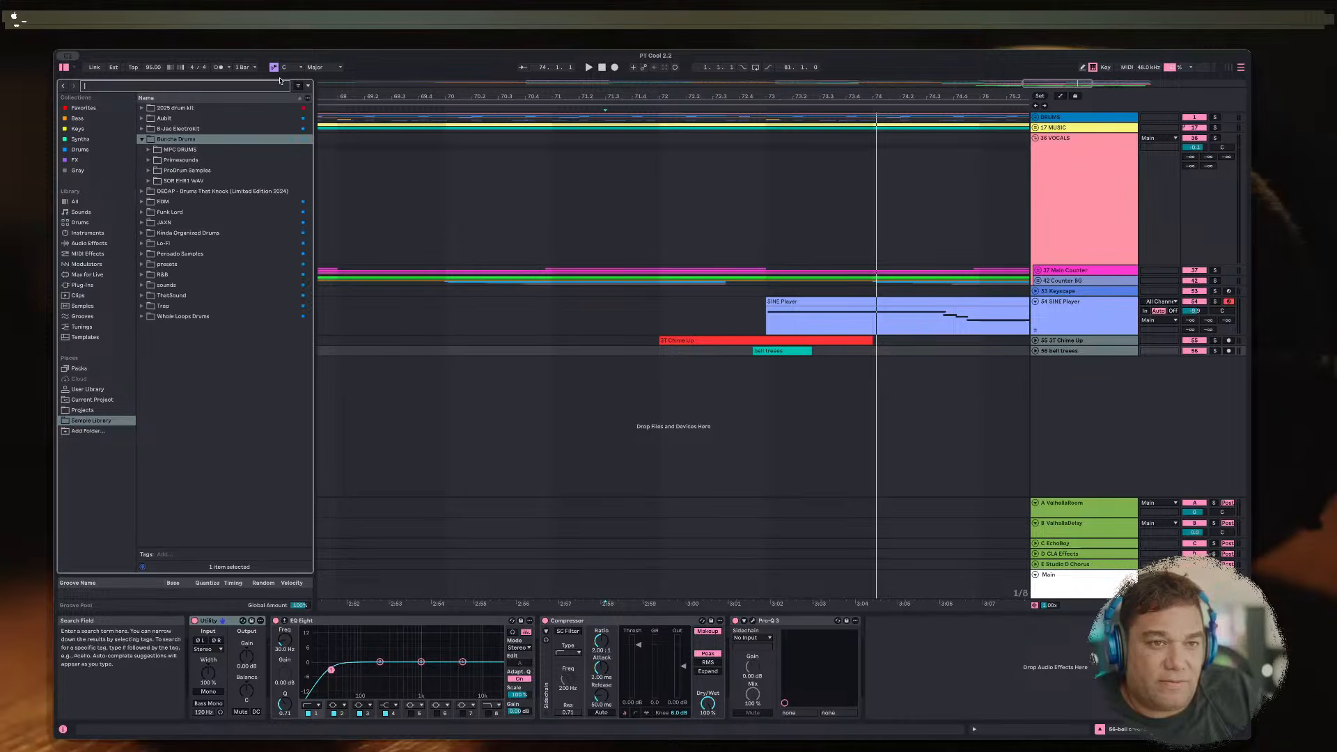
{"action": "left_click", "coordinate": [140, 138]}
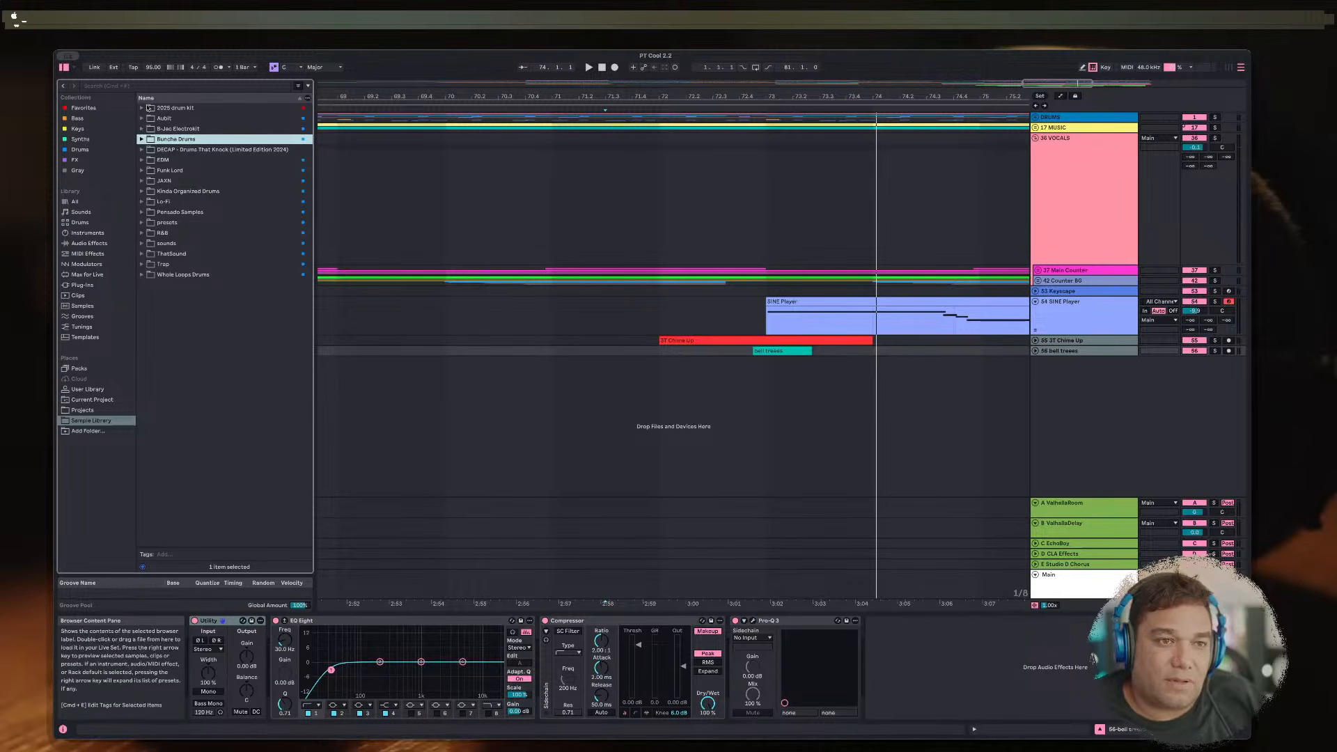
Step: Audition the MARS_VINYLDRUMS tom samples in the Toms folder of the 2025 drum kit
{"action": "left_click", "coordinate": [142, 108]}
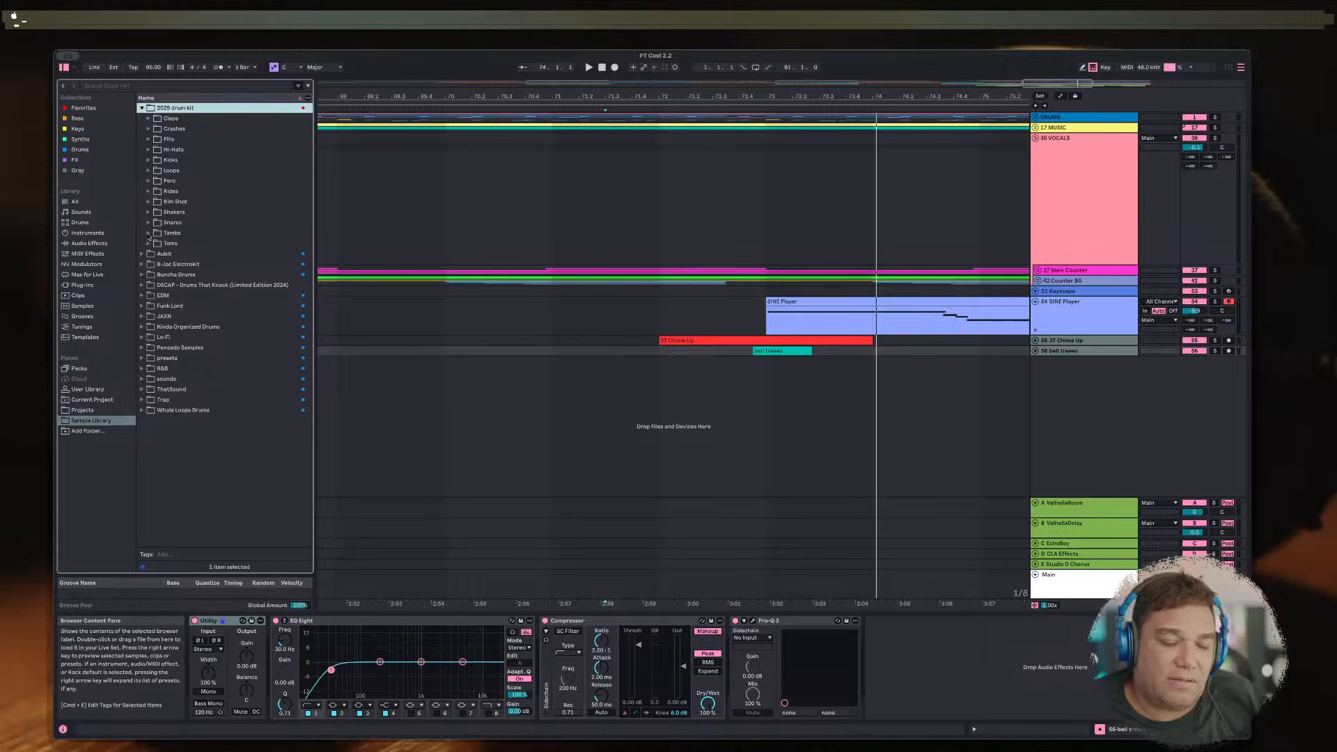
{"action": "left_click", "coordinate": [149, 243]}
{"action": "left_click", "coordinate": [172, 253]}
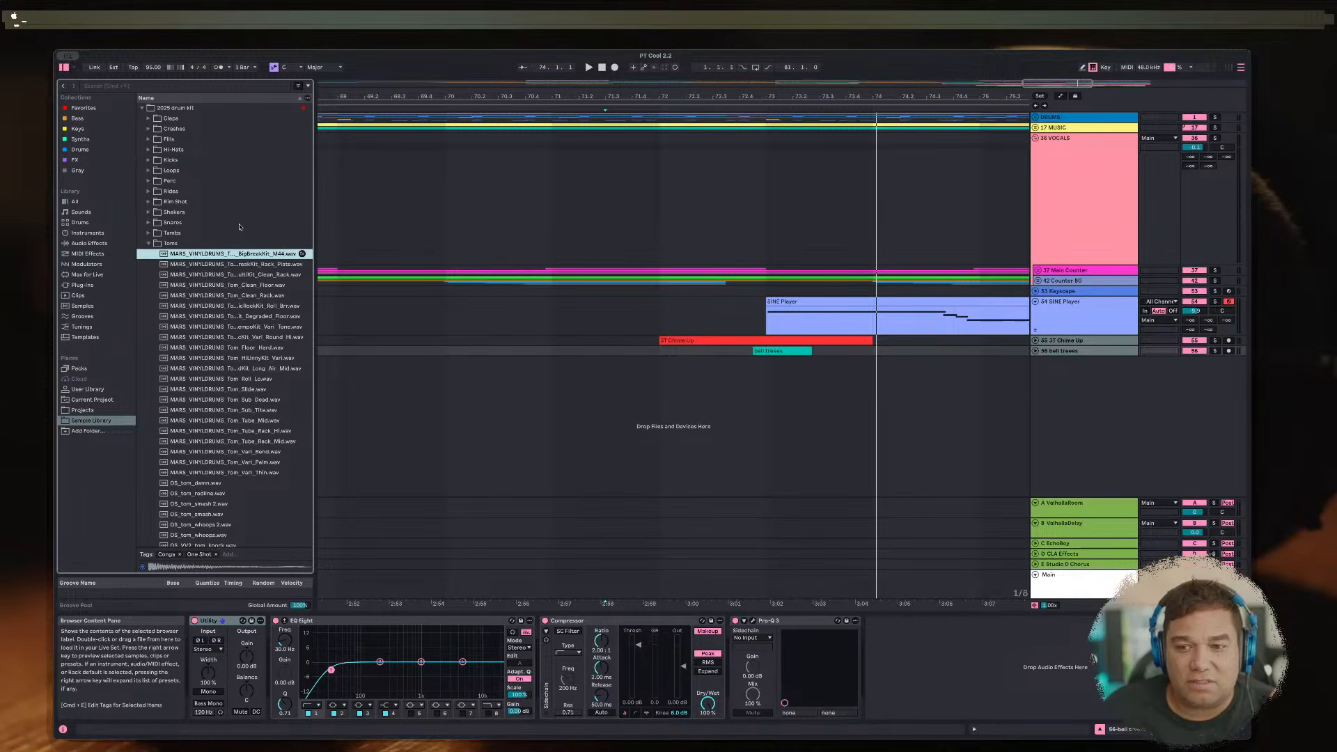
{"action": "key", "text": "Down"}
{"action": "key", "text": "Down"}
{"action": "key", "text": "Up"}
{"action": "key", "text": "Up"}
{"action": "key", "text": "Down"}
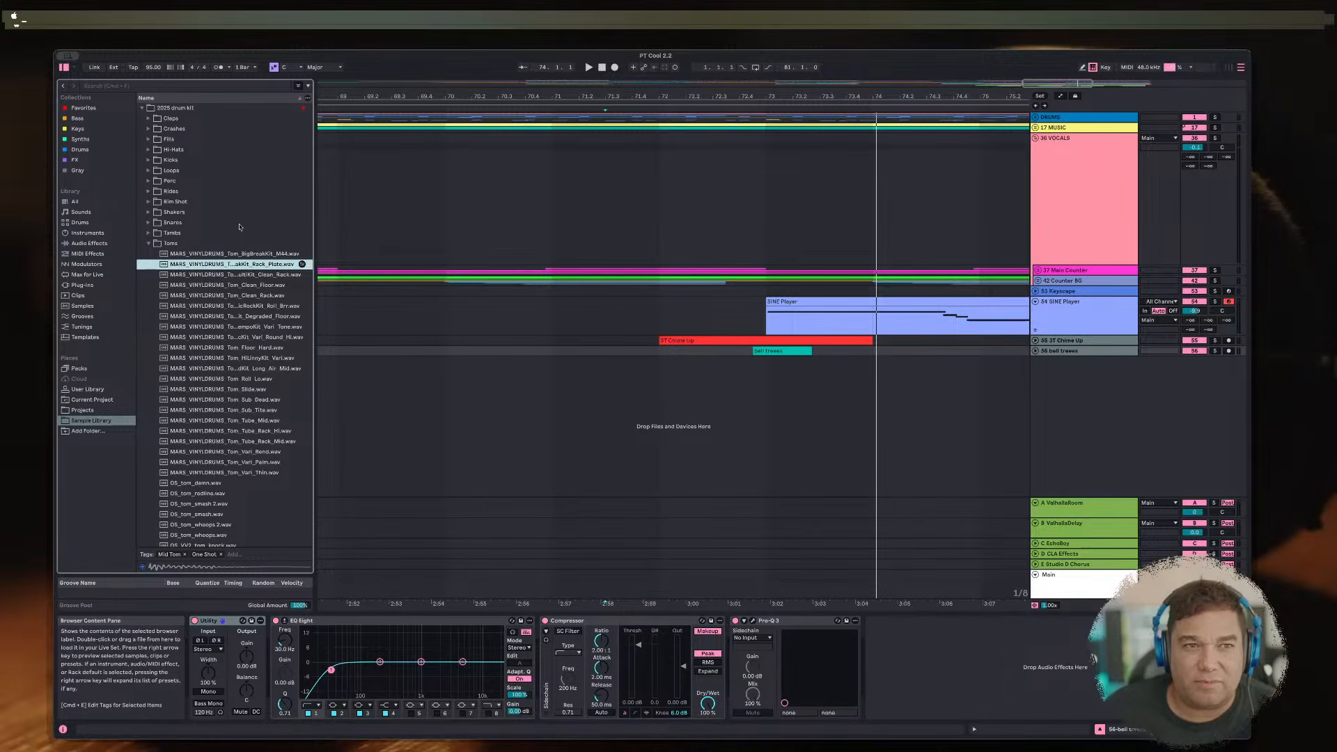
{"action": "key", "text": "Down"}
{"action": "key", "text": "Down"}
{"action": "key", "text": "Down"}
{"action": "key", "text": "Down"}
{"action": "key", "text": "Down"}
{"action": "key", "text": "Up"}
{"action": "key", "text": "Up"}
{"action": "key", "text": "Up"}
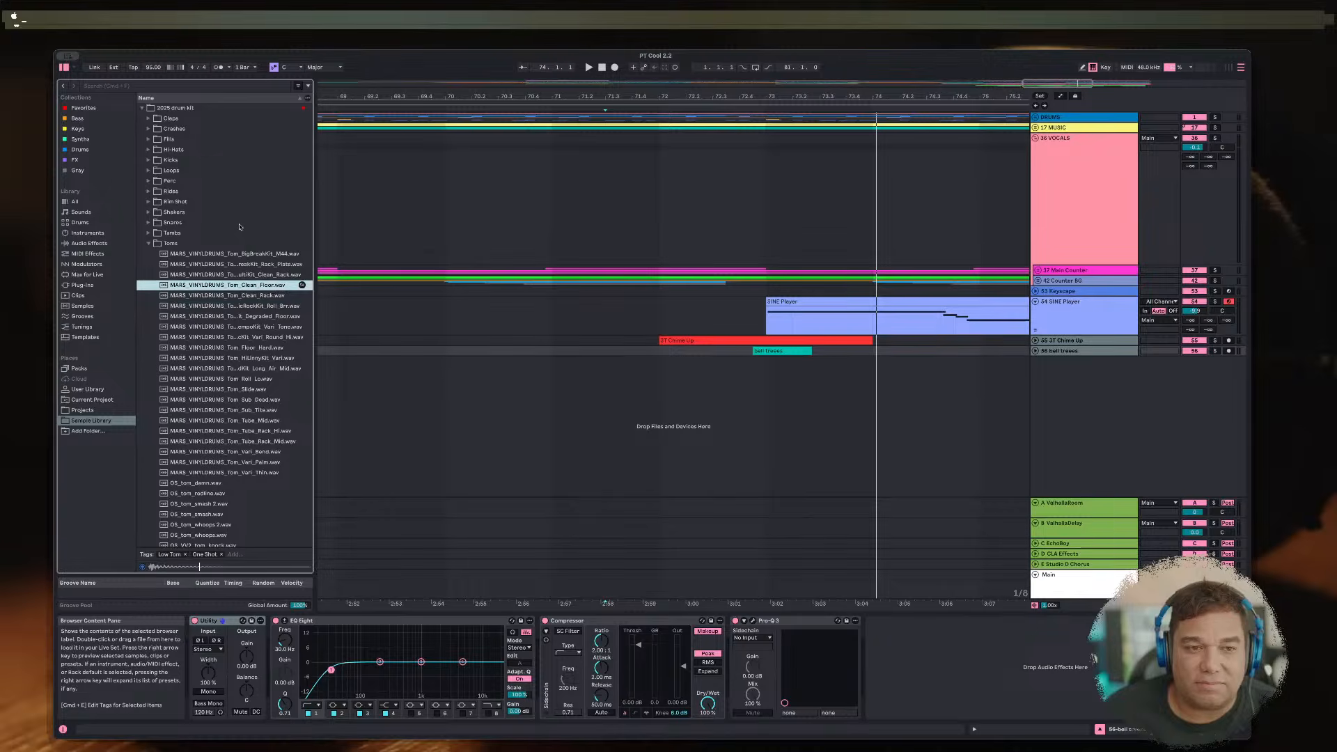
{"action": "key", "text": "Down"}
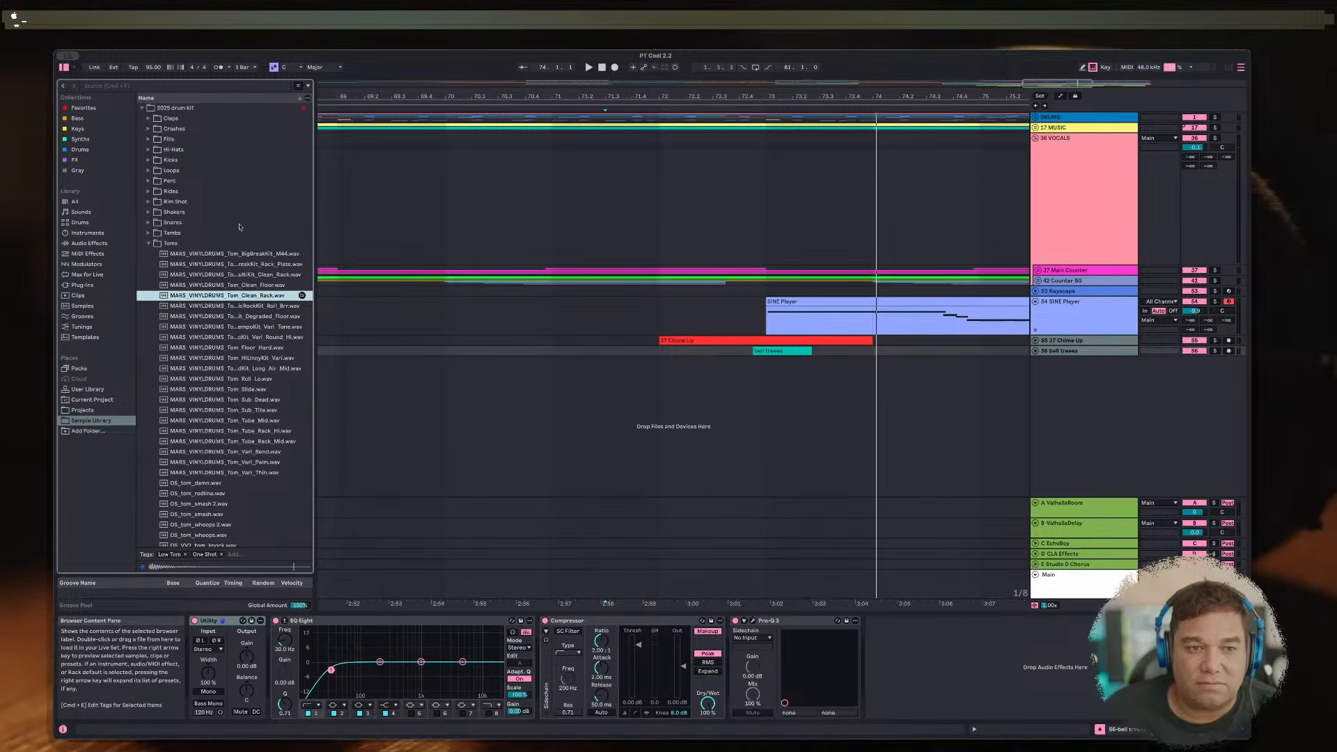
{"action": "key", "text": "Up"}
{"action": "key", "text": "Down"}
{"action": "key", "text": "Down"}
{"action": "key", "text": "Down"}
{"action": "key", "text": "Down"}
{"action": "key", "text": "Down"}
{"action": "key", "text": "Down"}
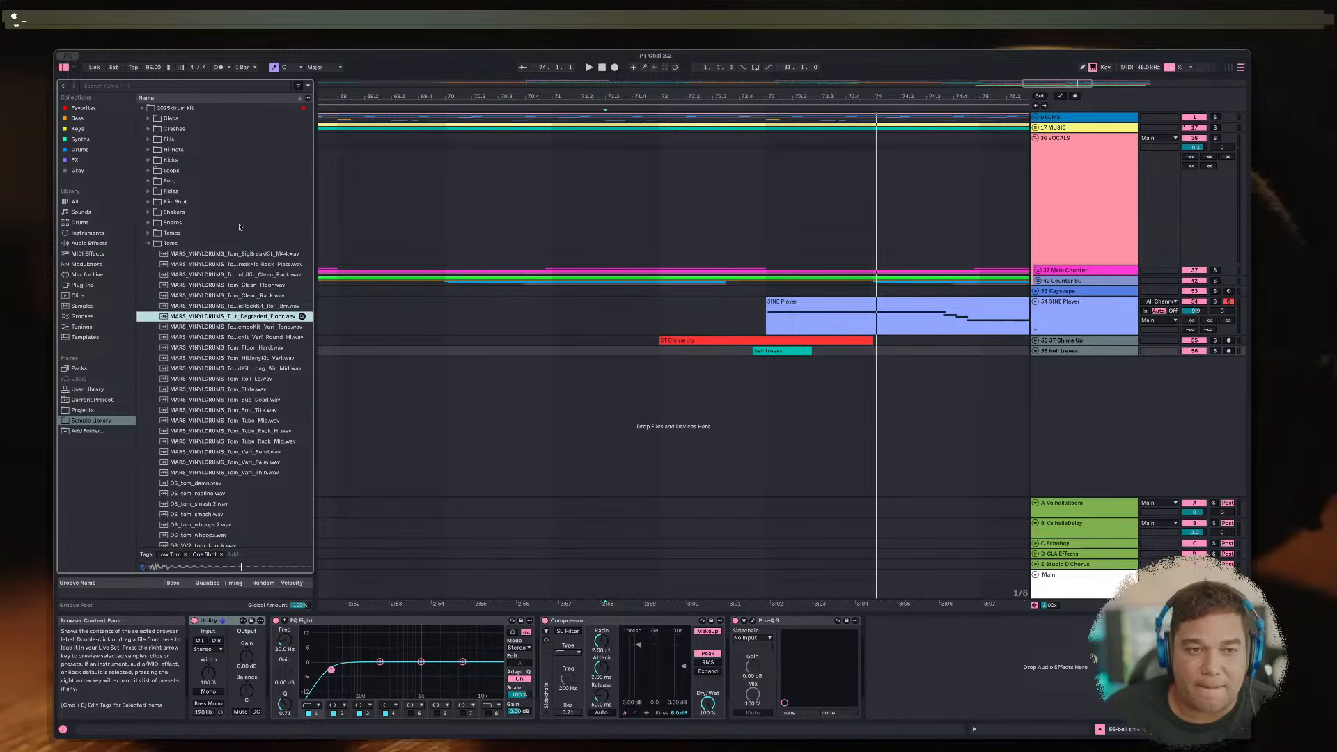
{"action": "key", "text": "Down"}
{"action": "key", "text": "Down"}
{"action": "key", "text": "Down"}
{"action": "key", "text": "Down"}
{"action": "key", "text": "Down"}
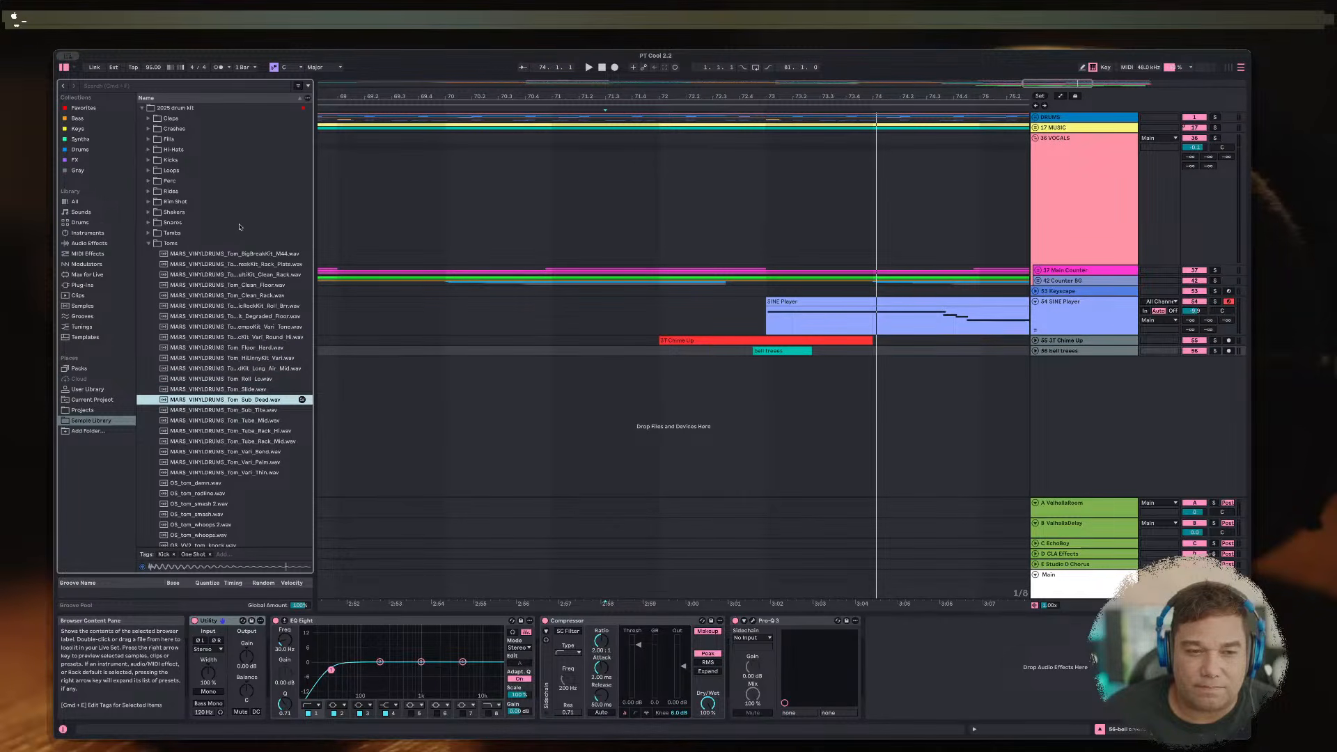
{"action": "key", "text": "Down"}
{"action": "key", "text": "Down"}
{"action": "key", "text": "Down"}
{"action": "key", "text": "Down"}
{"action": "key", "text": "Down"}
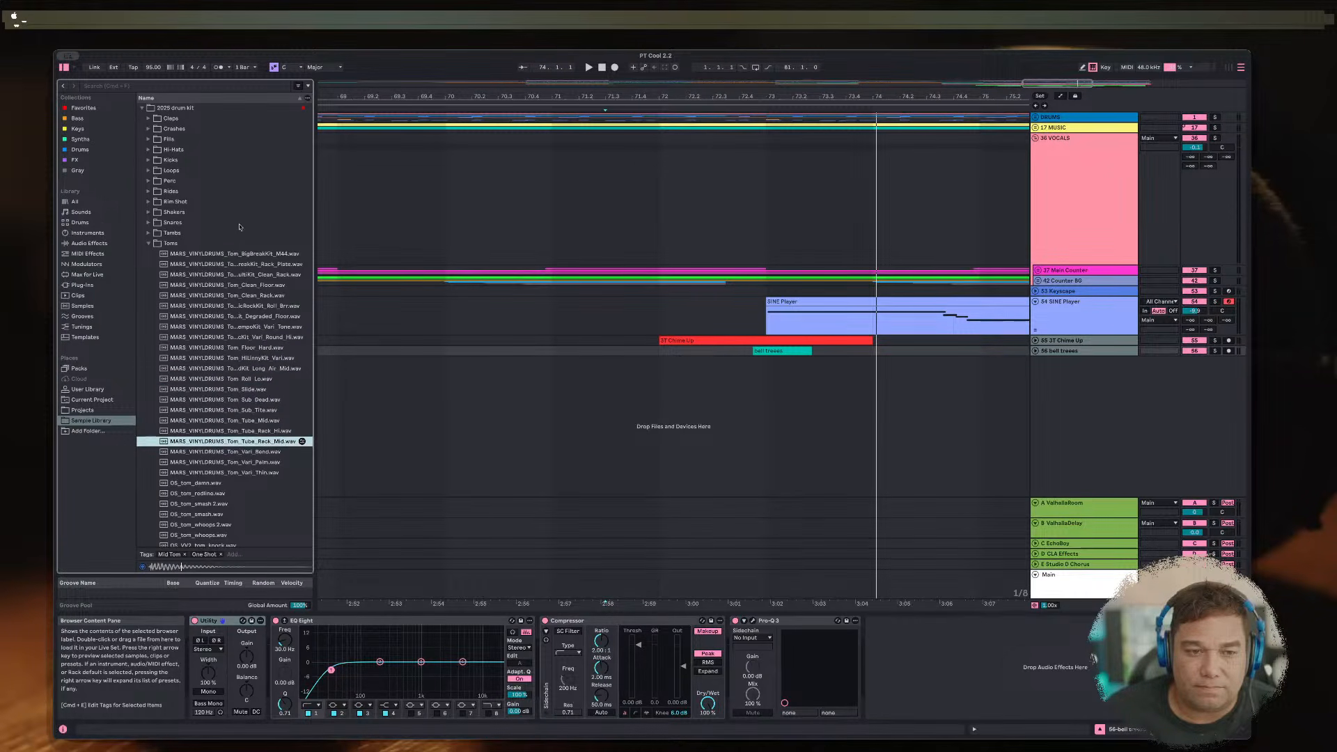
{"action": "key", "text": "Down"}
{"action": "key", "text": "Down"}
{"action": "key", "text": "Down"}
Step: Audition the OS tom samples through OS_VV2_tom_vintage.wav and collapse the Toms folder
{"action": "key", "text": "Down"}
{"action": "key", "text": "Down"}
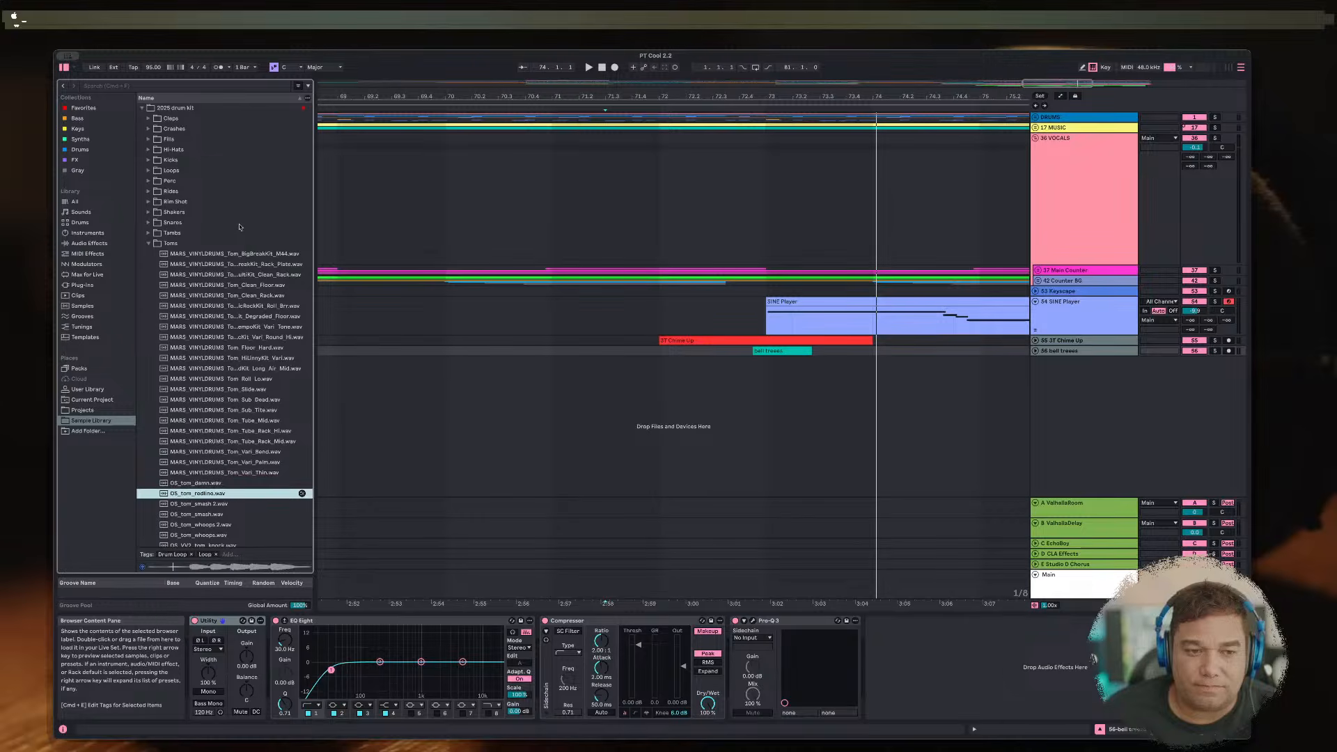
{"action": "key", "text": "Down"}
{"action": "key", "text": "Down"}
{"action": "key", "text": "Down"}
{"action": "key", "text": "Down"}
{"action": "key", "text": "Down"}
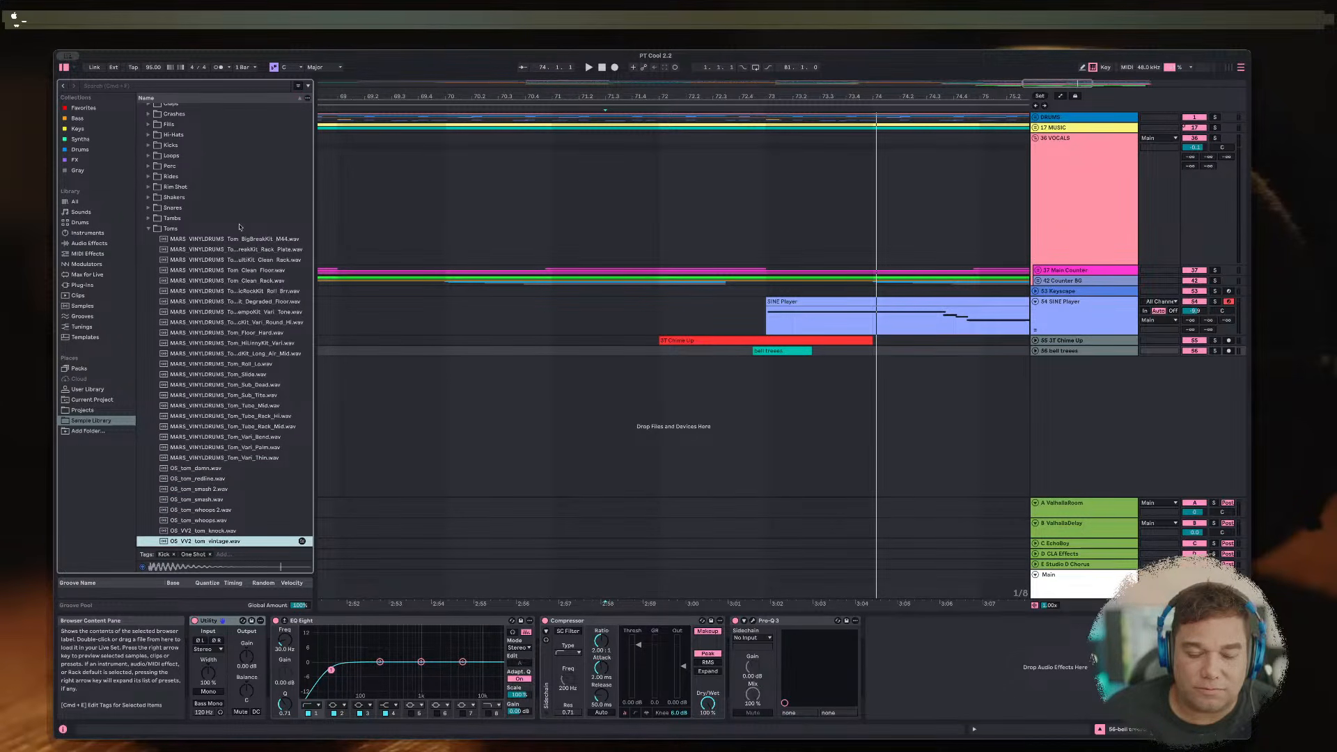
{"action": "key", "text": "Up"}
{"action": "key", "text": "Down"}
{"action": "key", "text": "Down"}
{"action": "key", "text": "Up"}
{"action": "key", "text": "Left"}
{"action": "key", "text": "Left"}
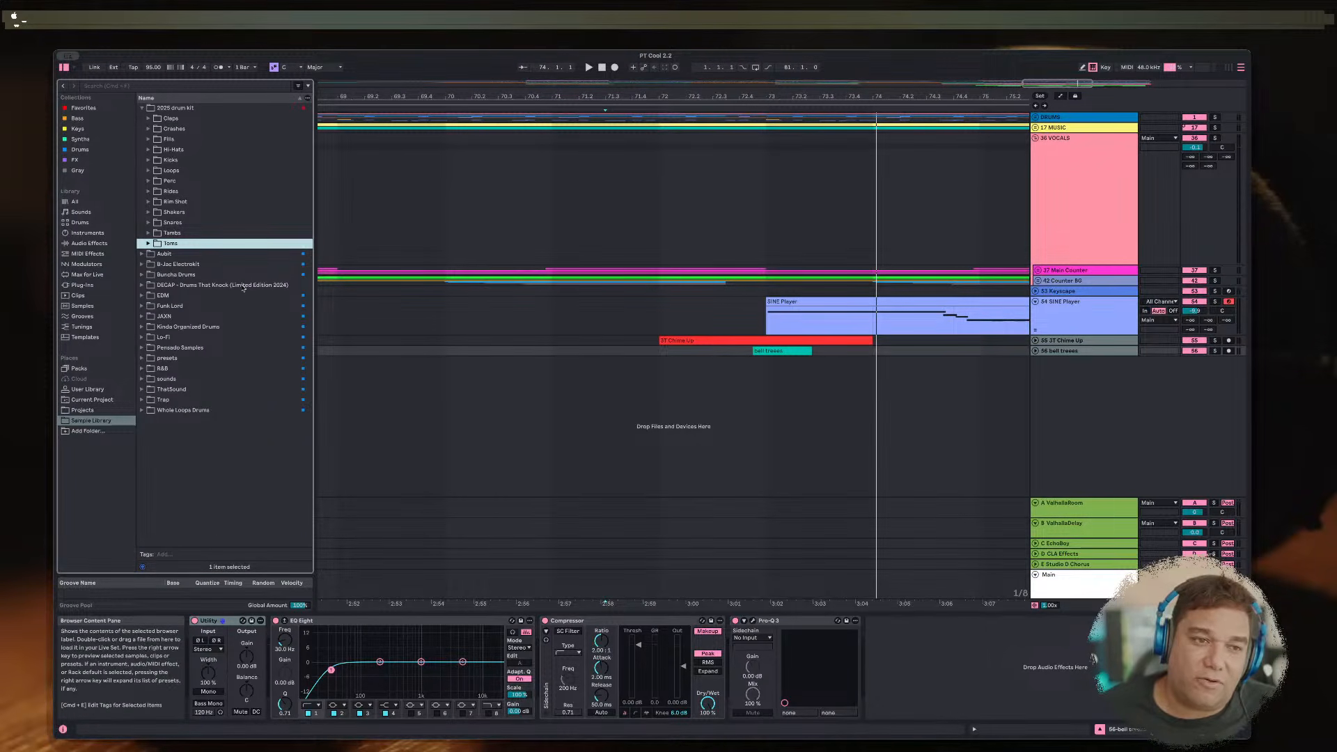
Step: Save the set and load Addictive Drums 2 from the XLN Audio plug-ins onto a new MIDI track
{"action": "left_click", "coordinate": [82, 285]}
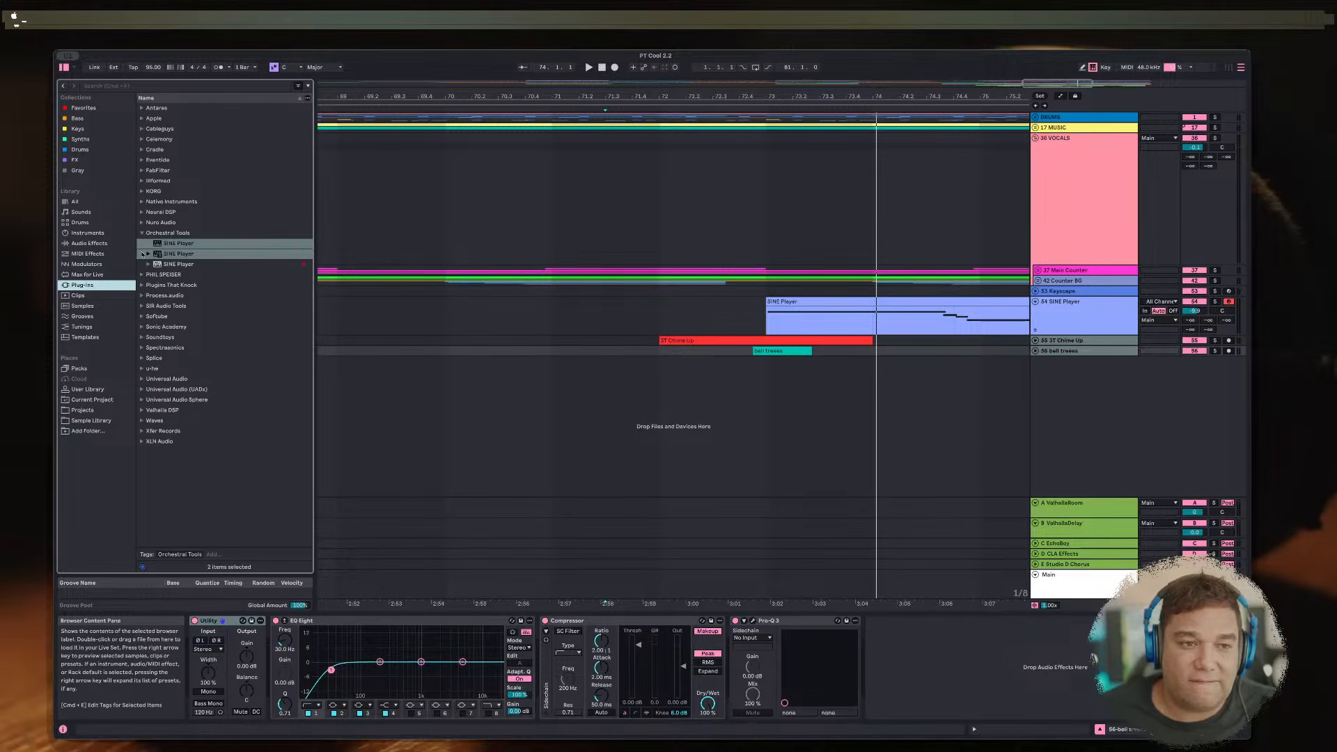
{"action": "key", "text": "super+s"}
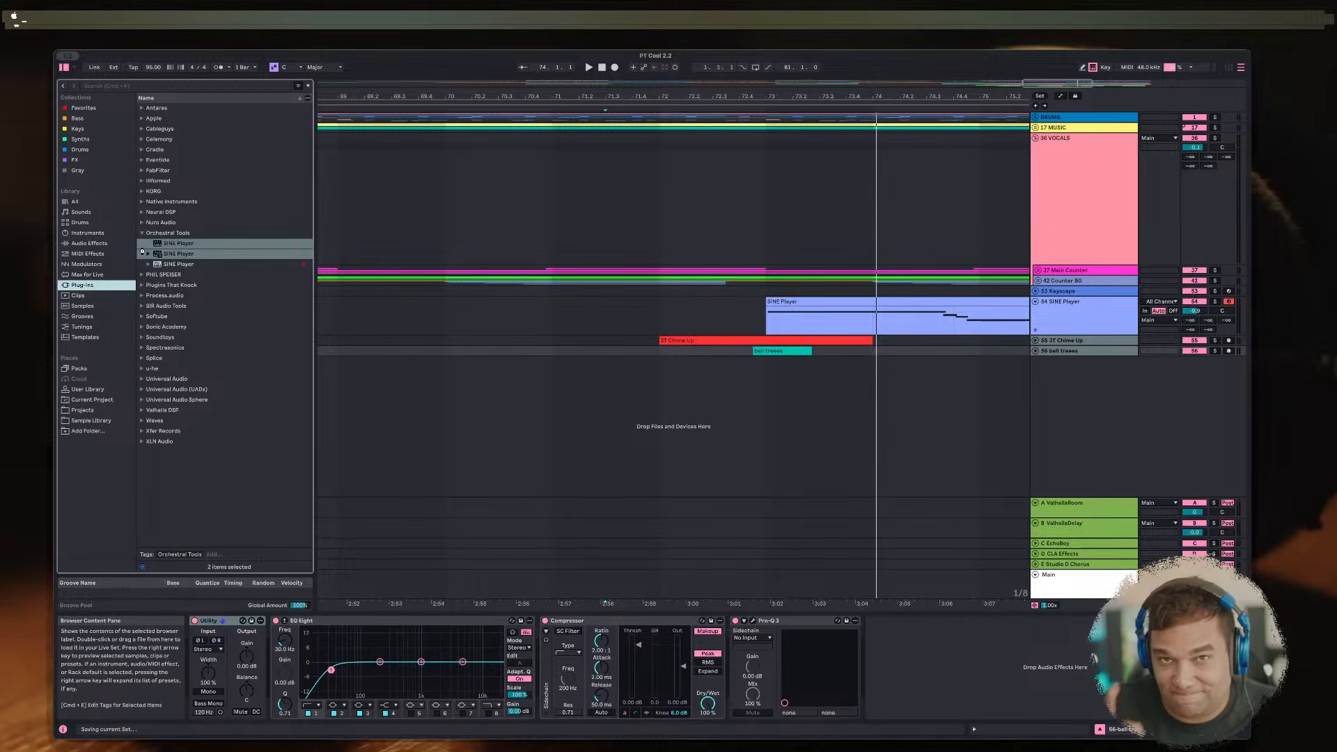
{"action": "left_click", "coordinate": [143, 441]}
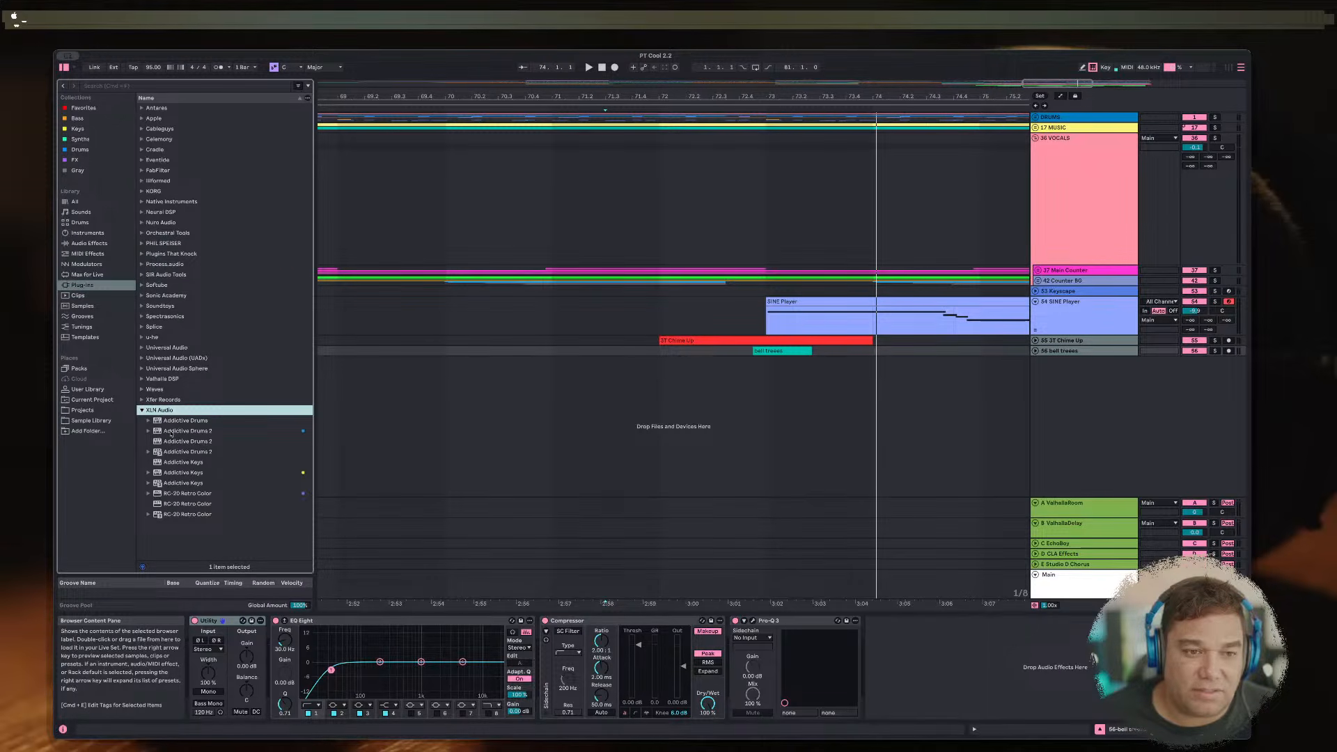
{"action": "left_click", "coordinate": [172, 431]}
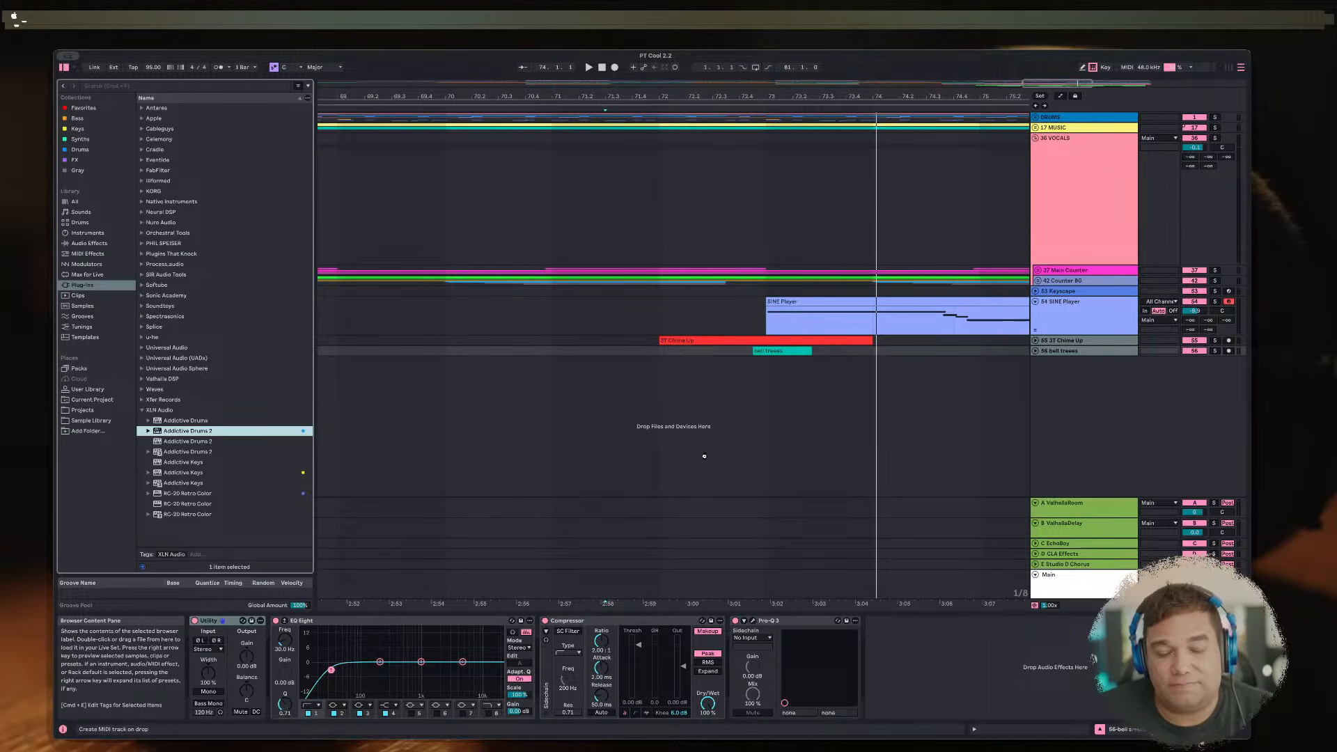
{"action": "left_click_drag", "start_coordinate": [704, 456], "coordinate": [704, 457]}
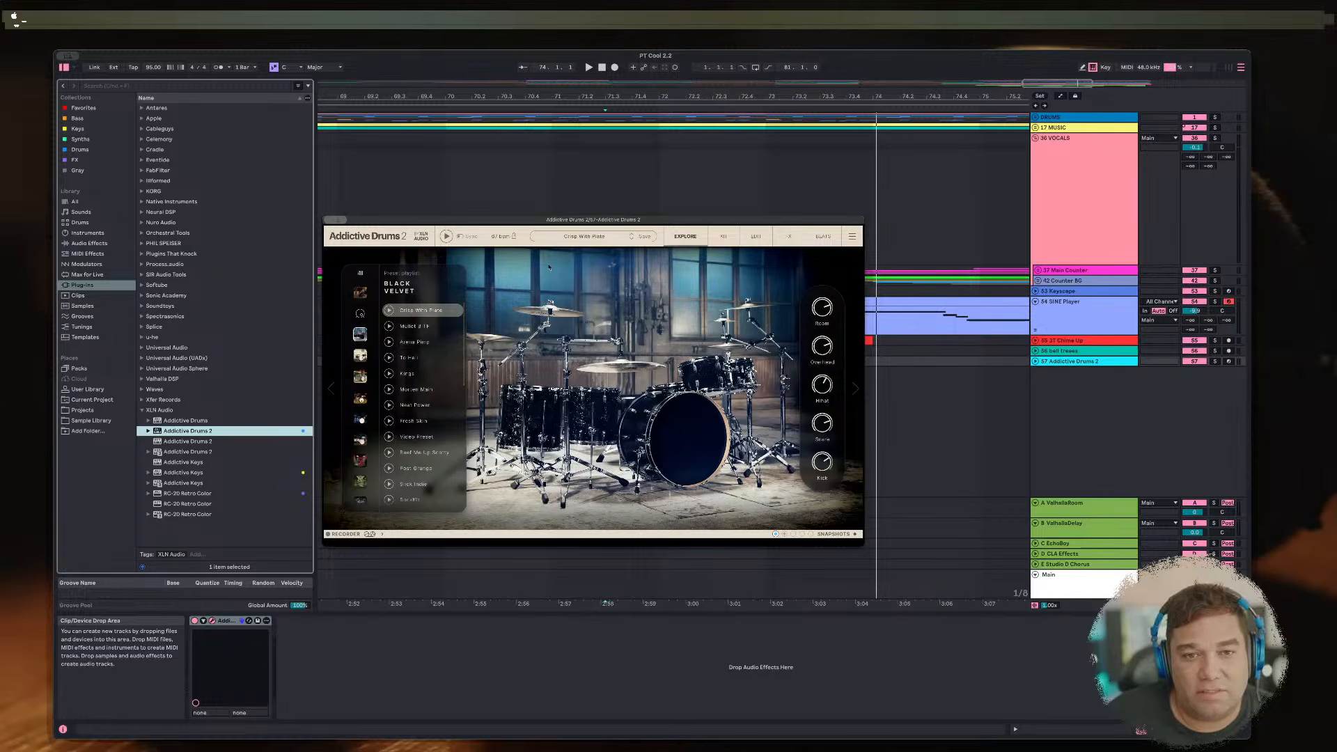
Step: Check the kit layout, browse the Addictive Drums 2 playlists as far as Indie, and arm its track for recording
{"action": "left_click", "coordinate": [723, 236]}
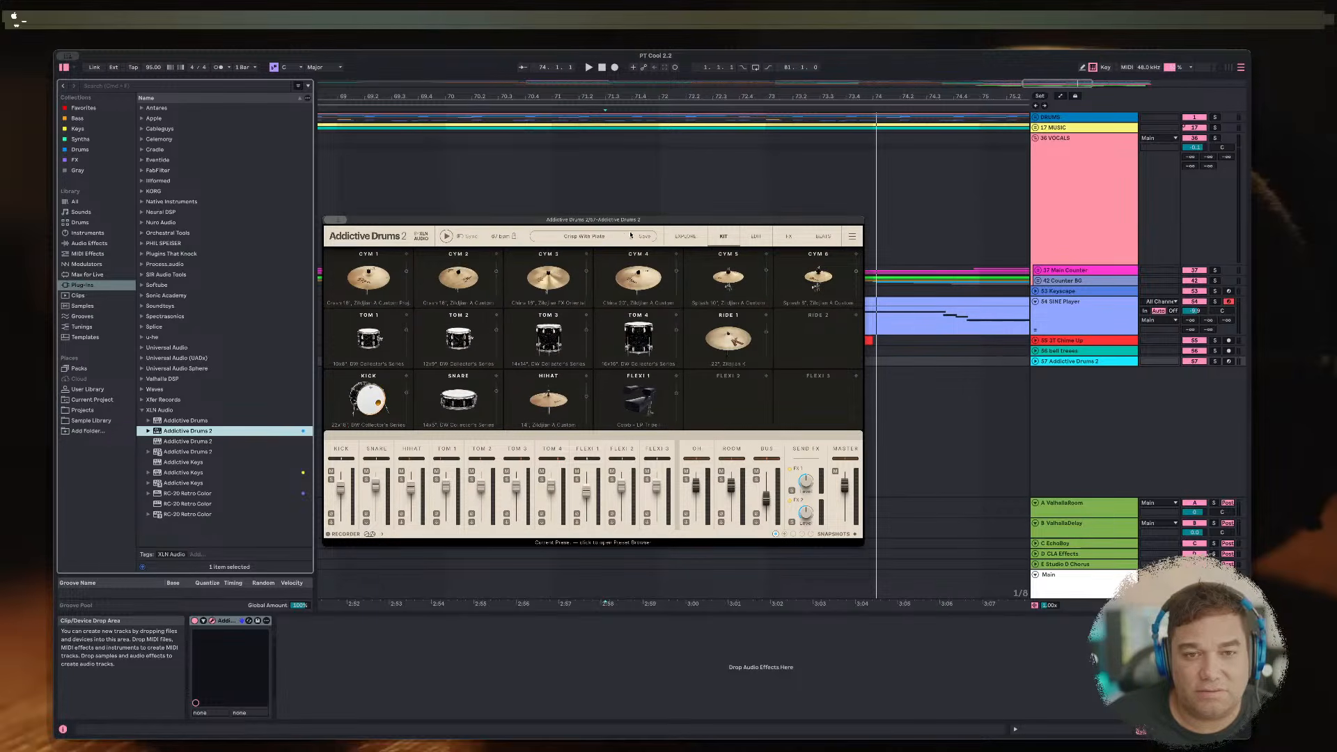
{"action": "left_click", "coordinate": [686, 236]}
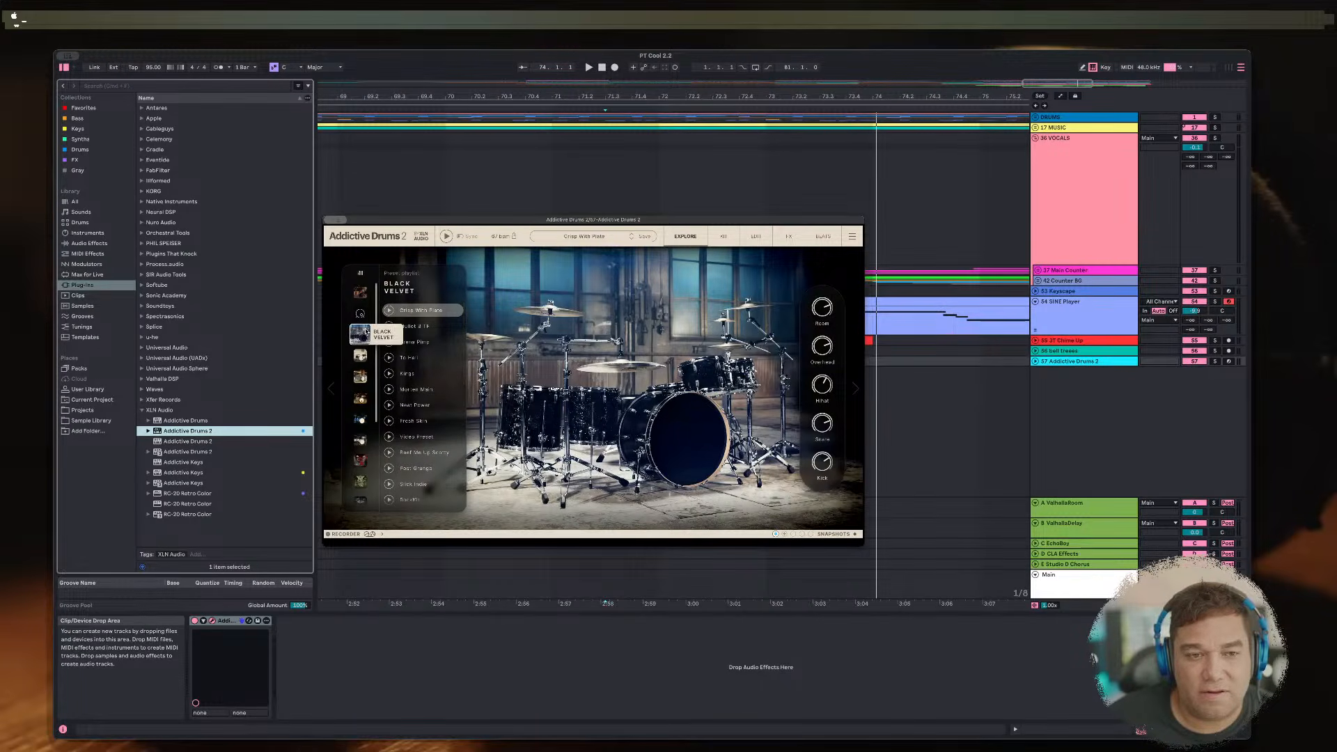
{"action": "left_click", "coordinate": [360, 356]}
{"action": "left_click", "coordinate": [360, 377]}
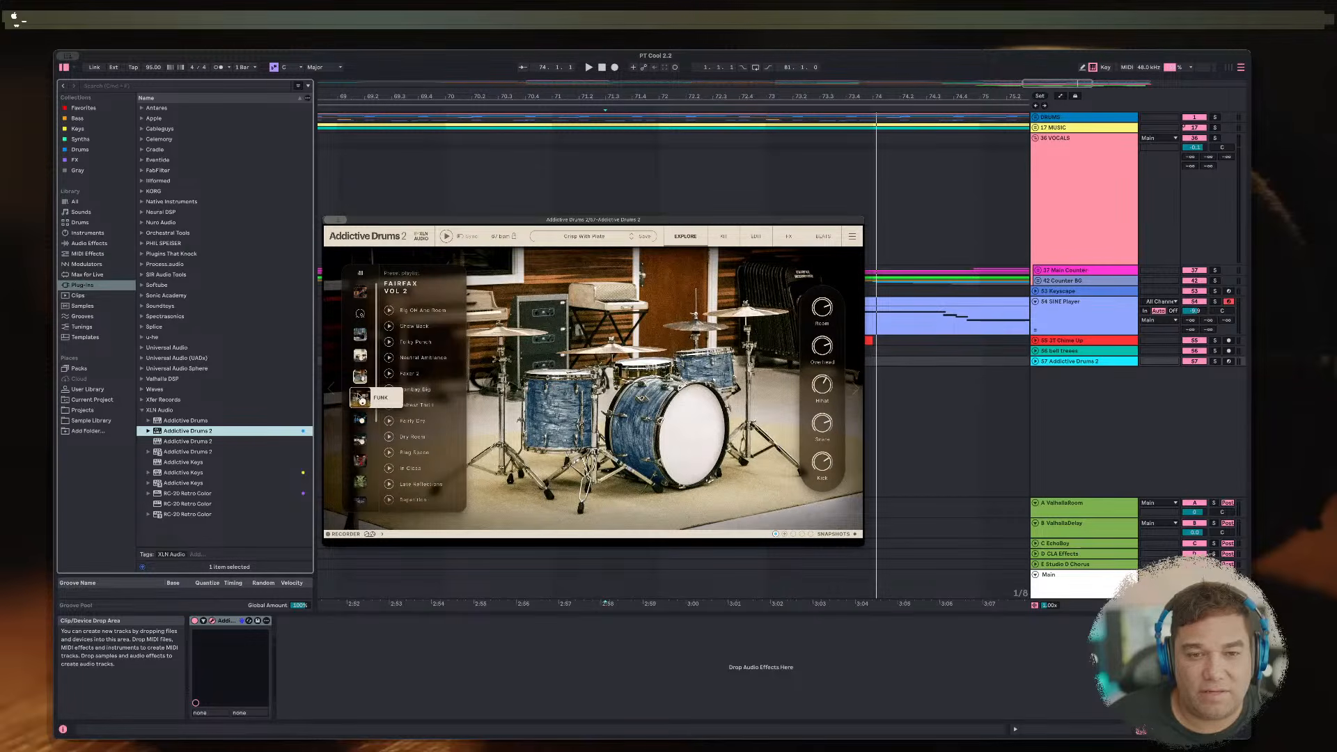
{"action": "left_click", "coordinate": [360, 398]}
{"action": "left_click", "coordinate": [360, 419]}
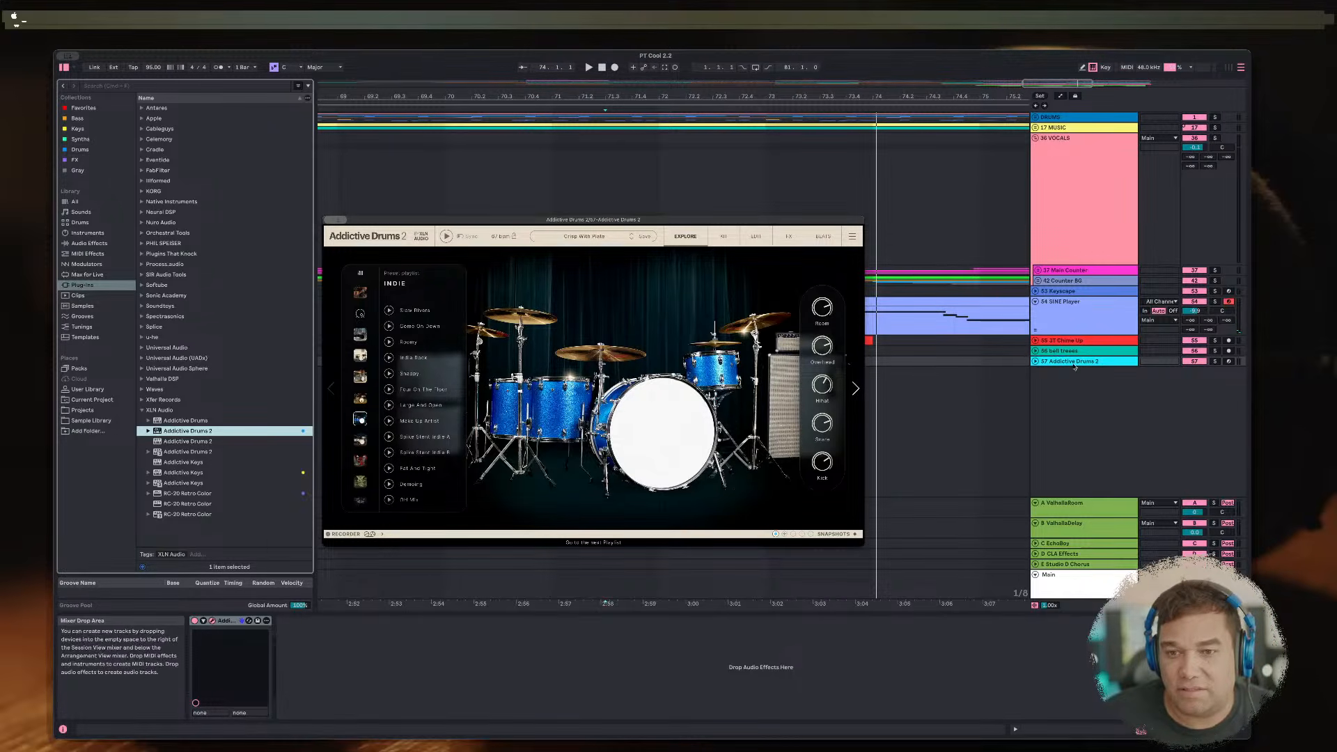
{"action": "left_click", "coordinate": [1230, 361]}
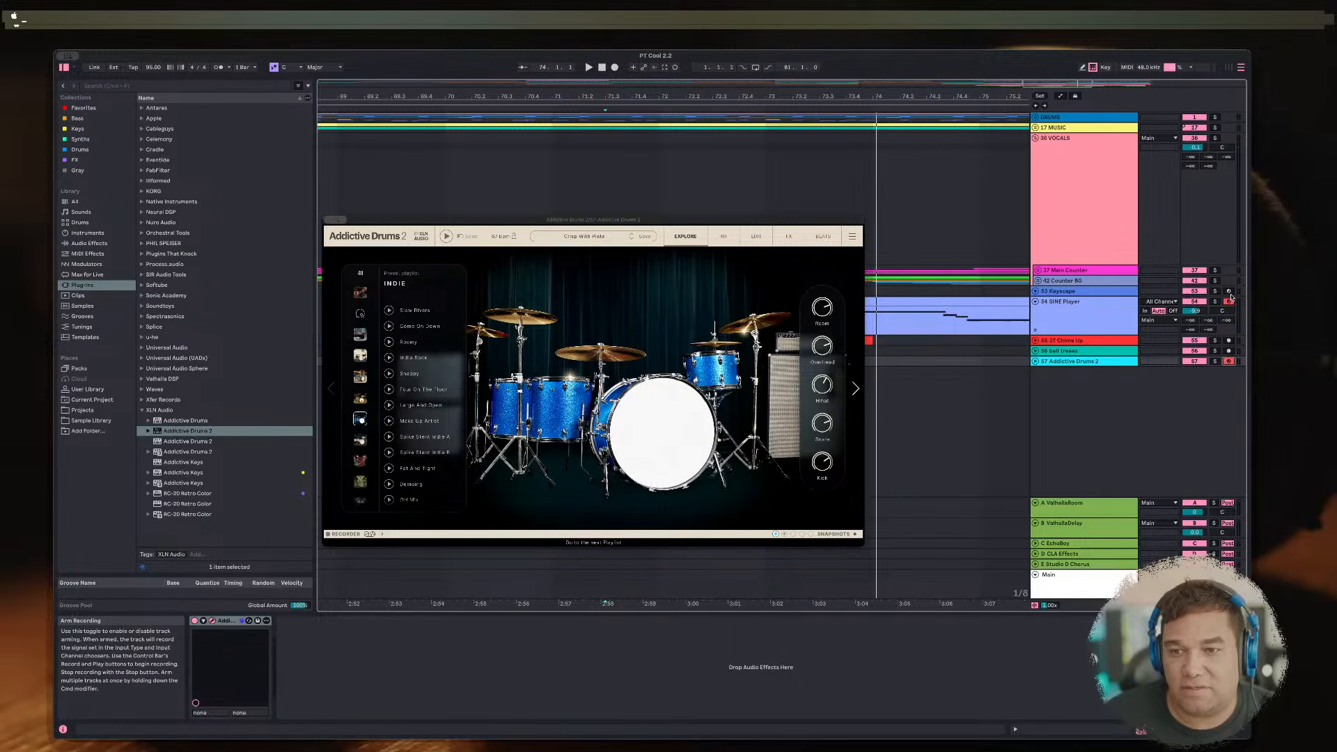
Step: Unfold the Addictive Drums 2 track and play the song's ending around bar 73
{"action": "left_click", "coordinate": [1036, 361]}
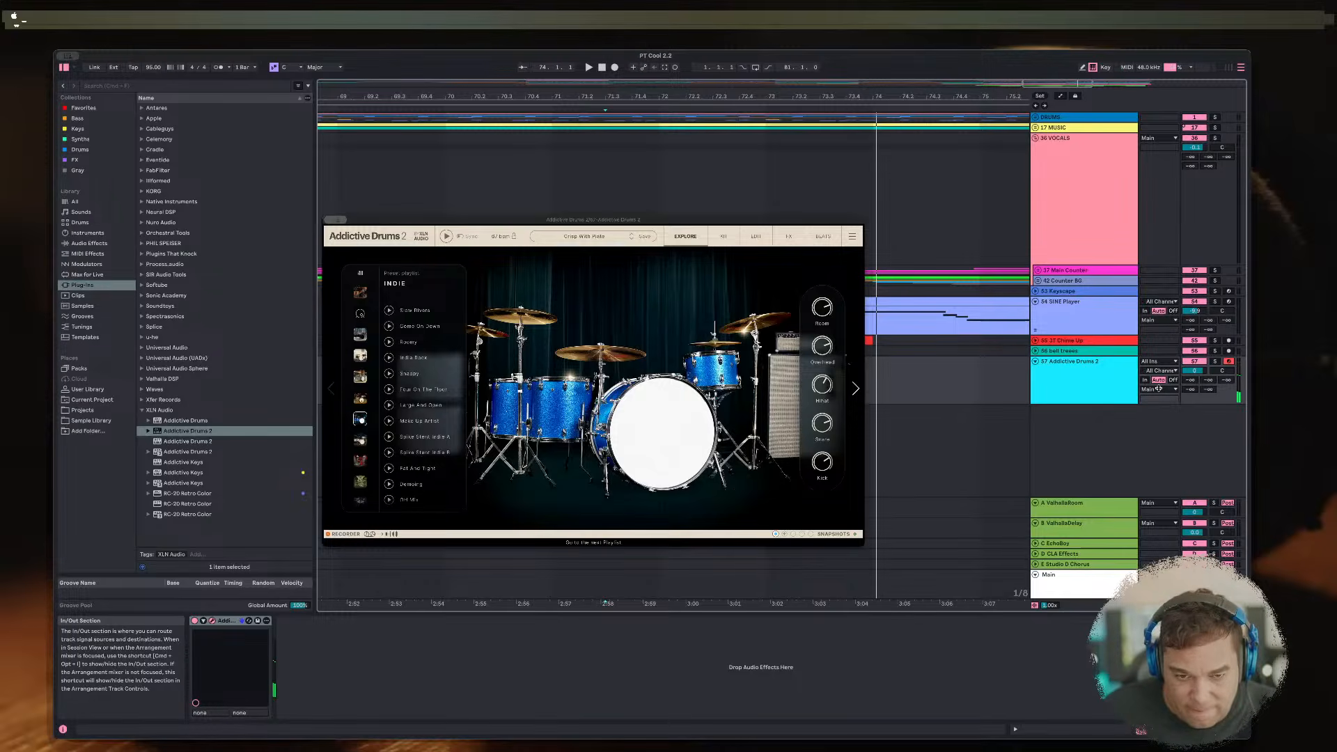
{"action": "key", "text": "space"}
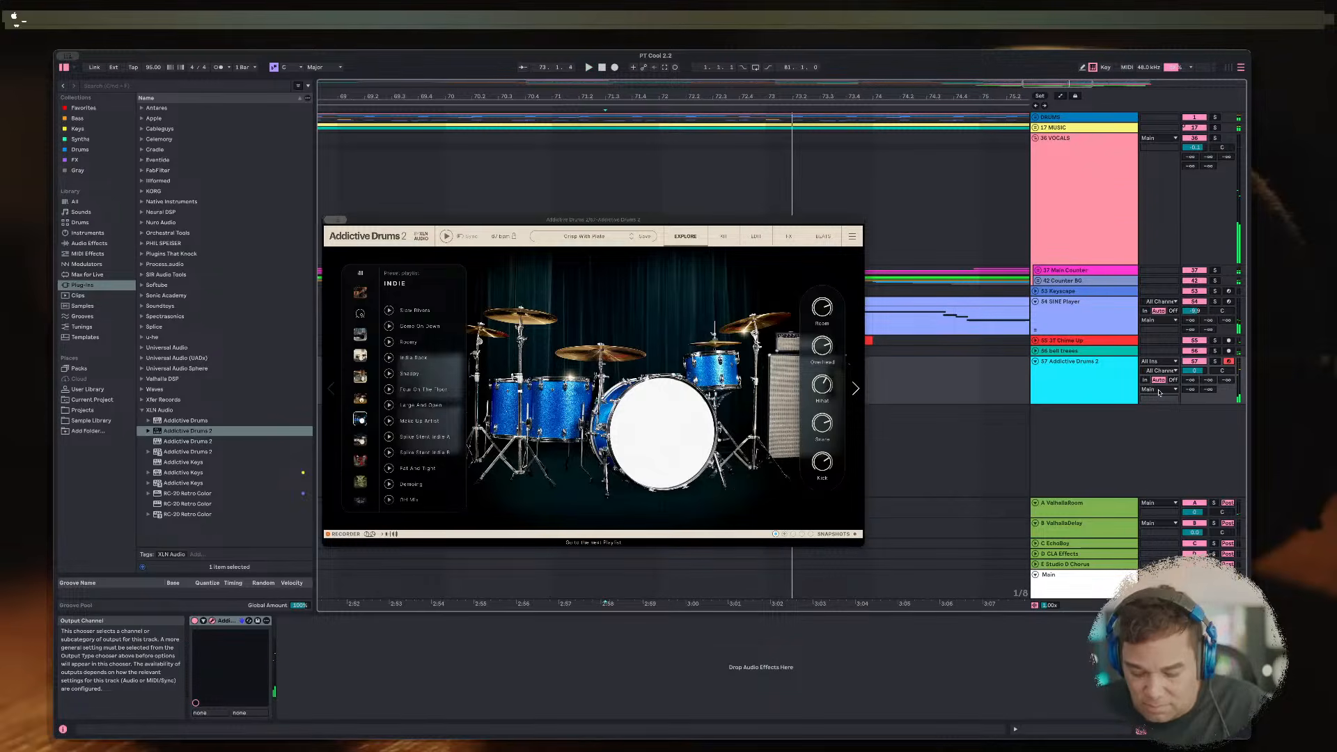
{"action": "key", "text": "space"}
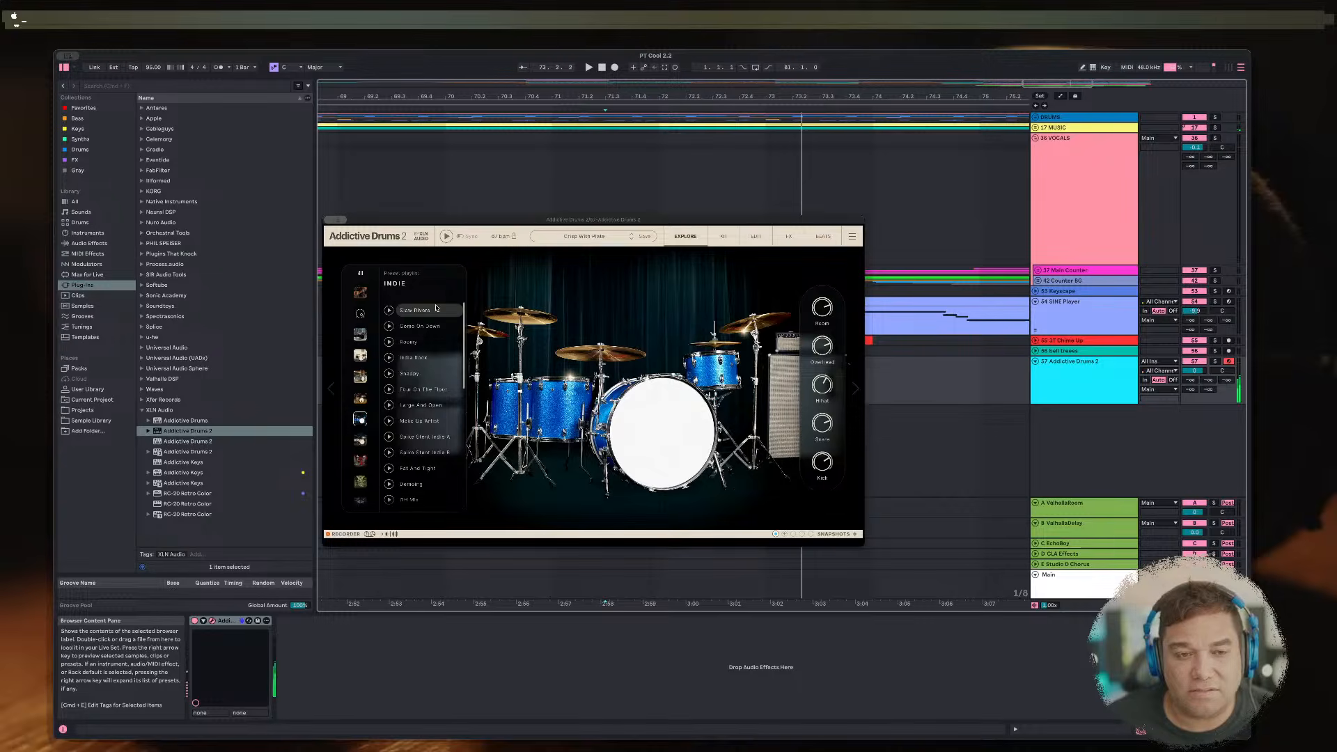
Step: Audition presets in the Indie playlist of Addictive Drums 2, including Rooney, Large And Open and Spike Stent Indie A
{"action": "left_click", "coordinate": [403, 327]}
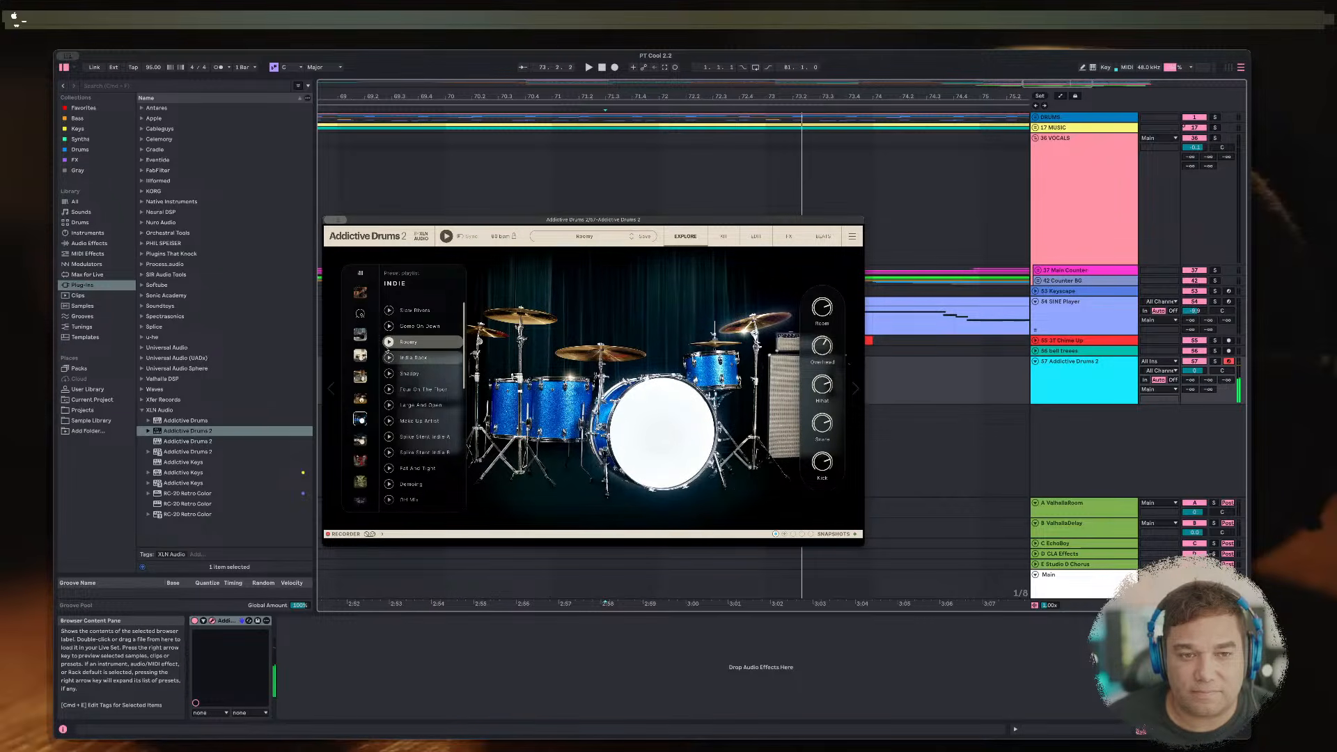
{"action": "left_click", "coordinate": [388, 358]}
{"action": "left_click", "coordinate": [388, 405]}
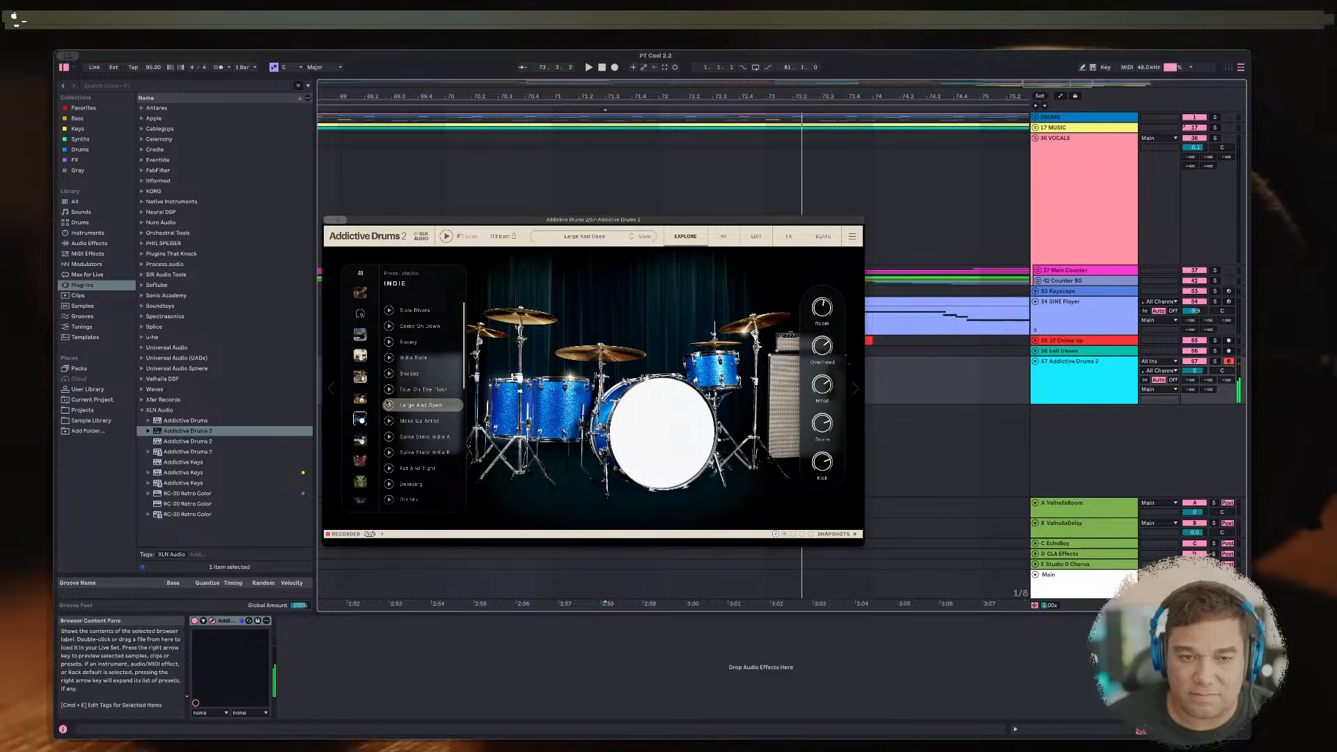
{"action": "left_click", "coordinate": [389, 437]}
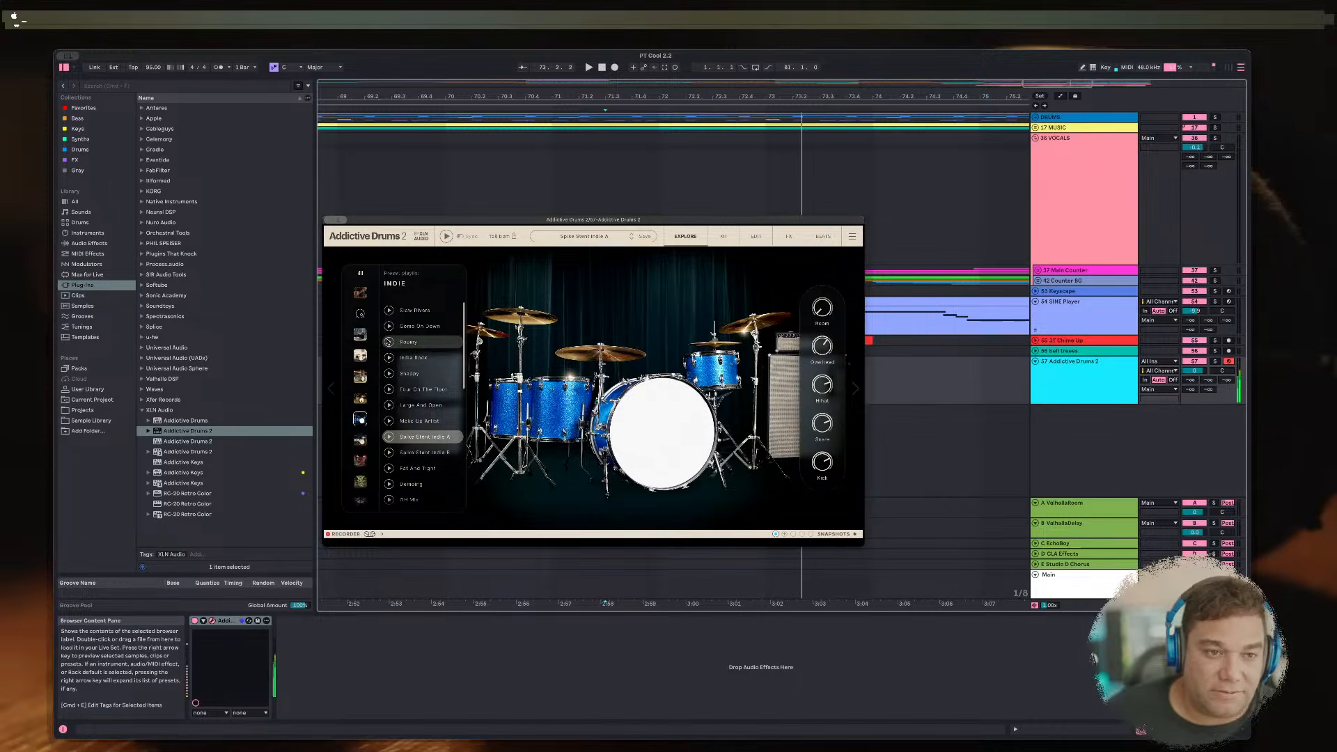
{"action": "left_click", "coordinate": [190, 442]}
{"action": "left_click", "coordinate": [195, 452]}
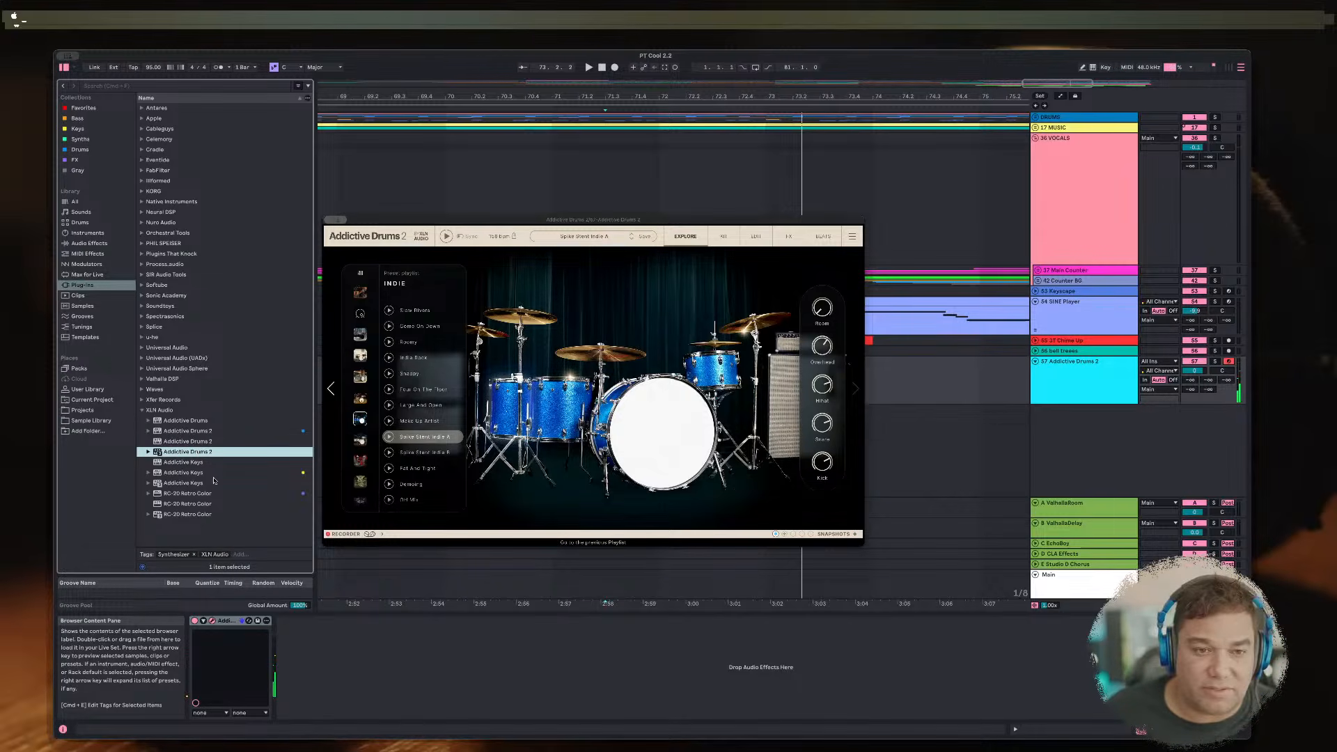
Step: Browse the Modern Soul and R&B and Studio Pop playlists, and load the first preset of the Vintage Dry playlist
{"action": "left_click", "coordinate": [358, 439]}
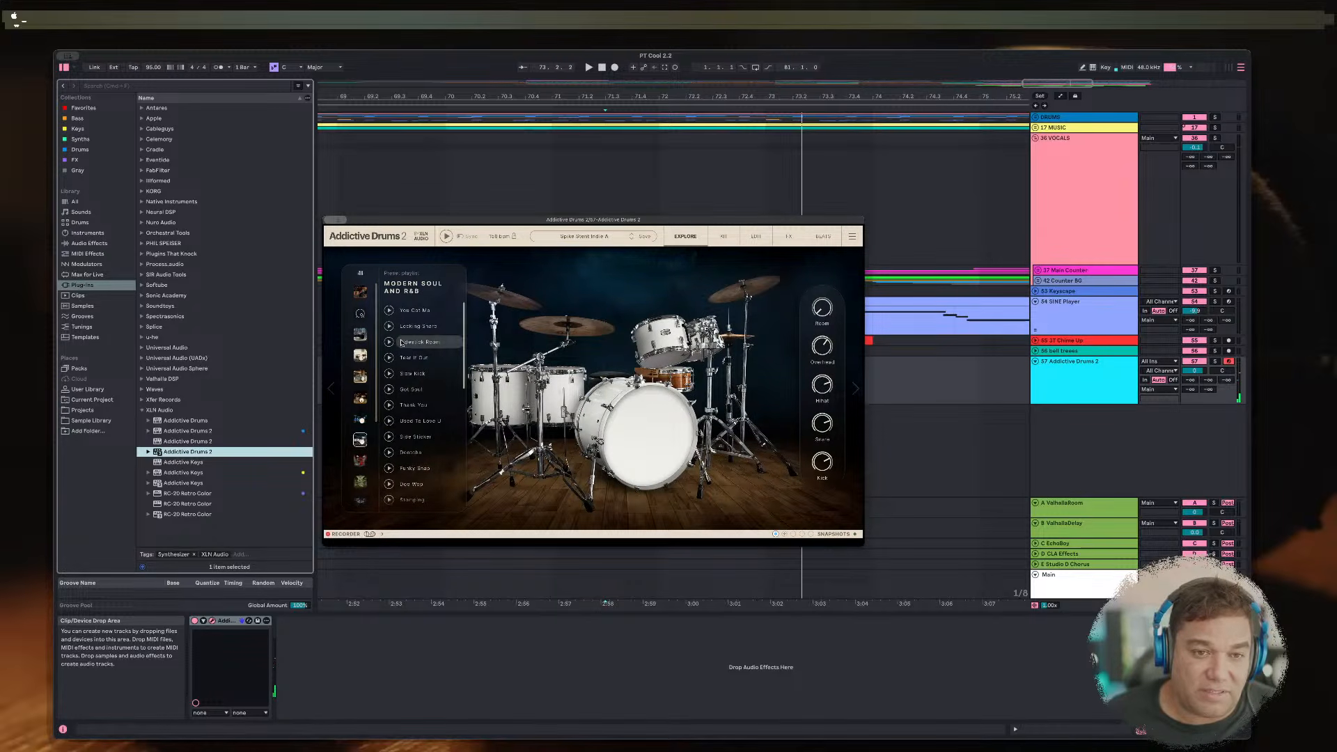
{"action": "left_click", "coordinate": [388, 310]}
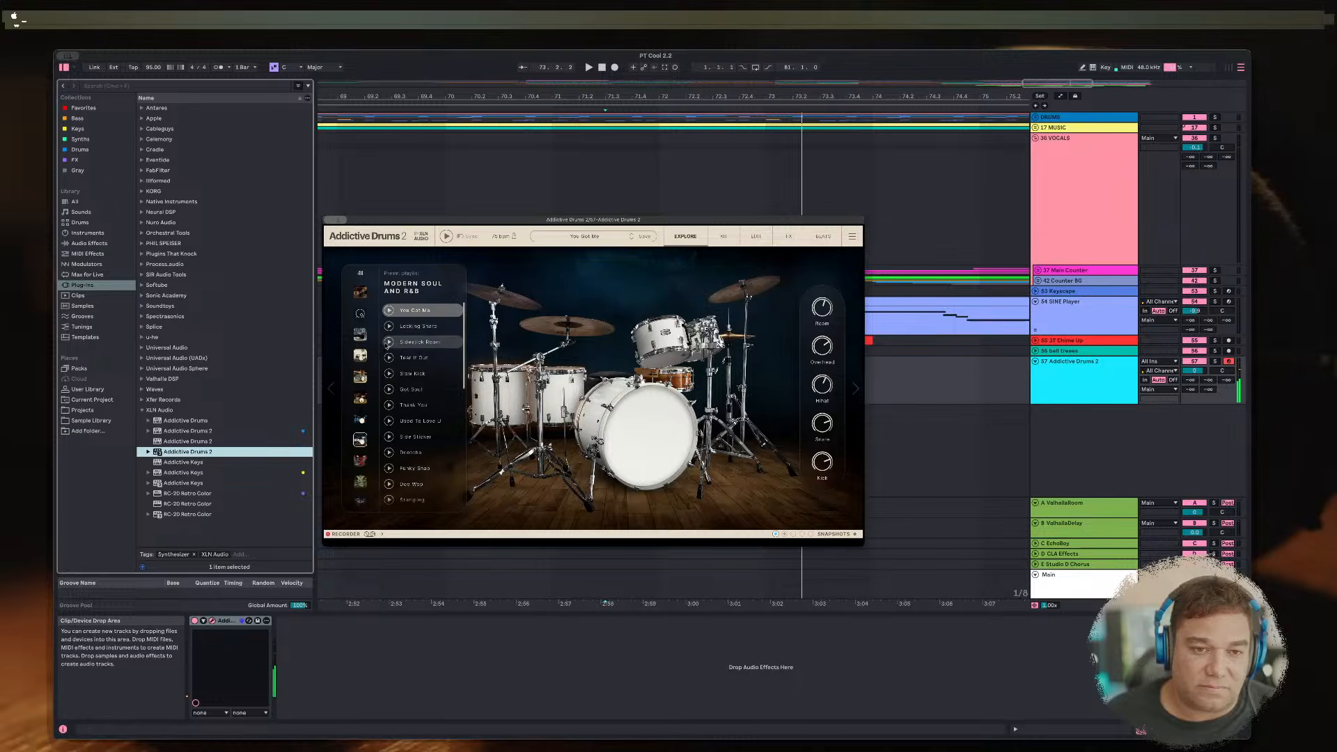
{"action": "scroll", "coordinate": [356, 480], "scroll_direction": "down", "scroll_amount": 3}
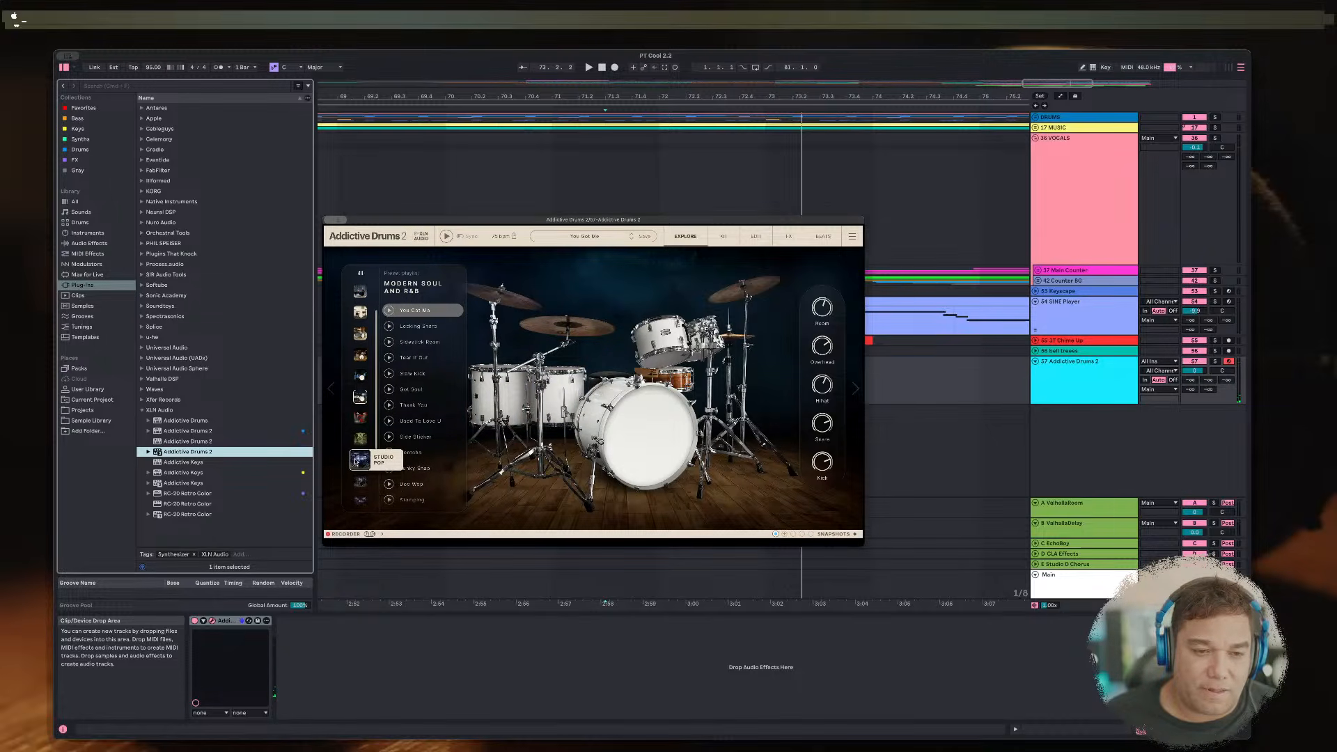
{"action": "left_click", "coordinate": [359, 460]}
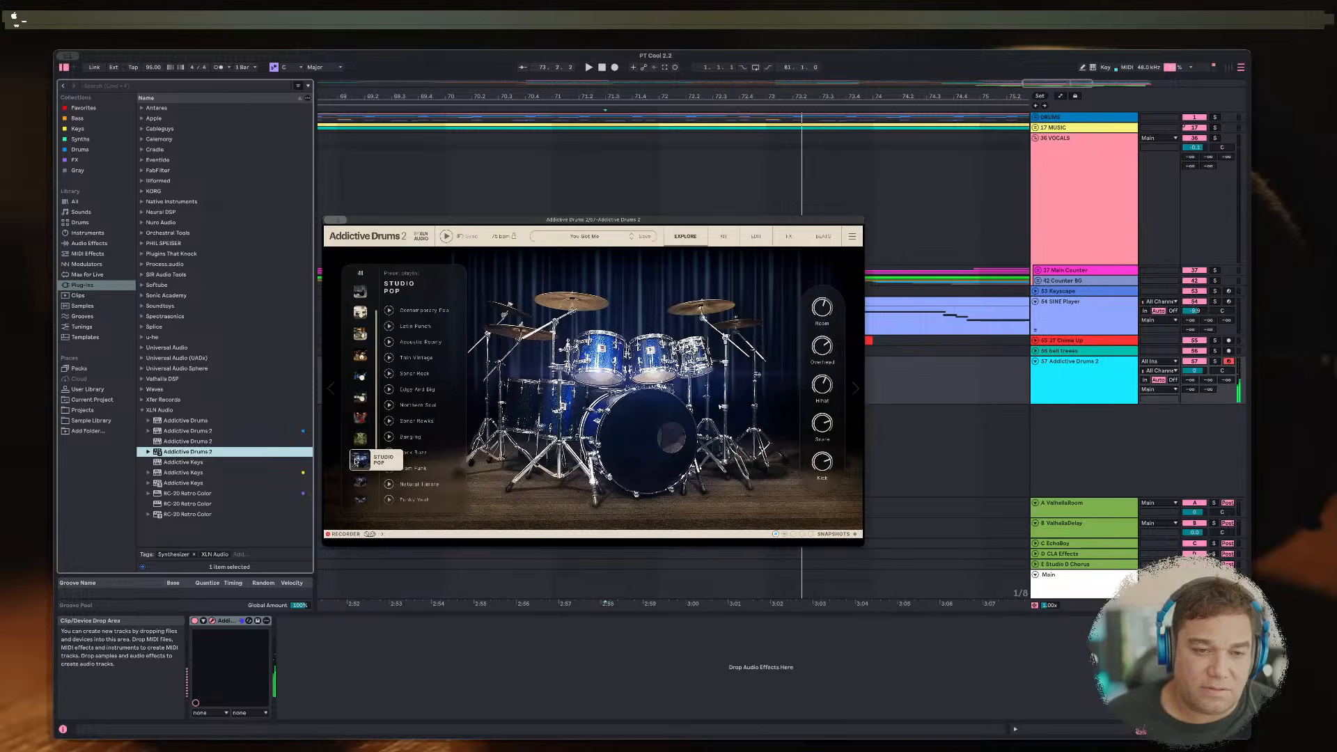
{"action": "left_click", "coordinate": [358, 481]}
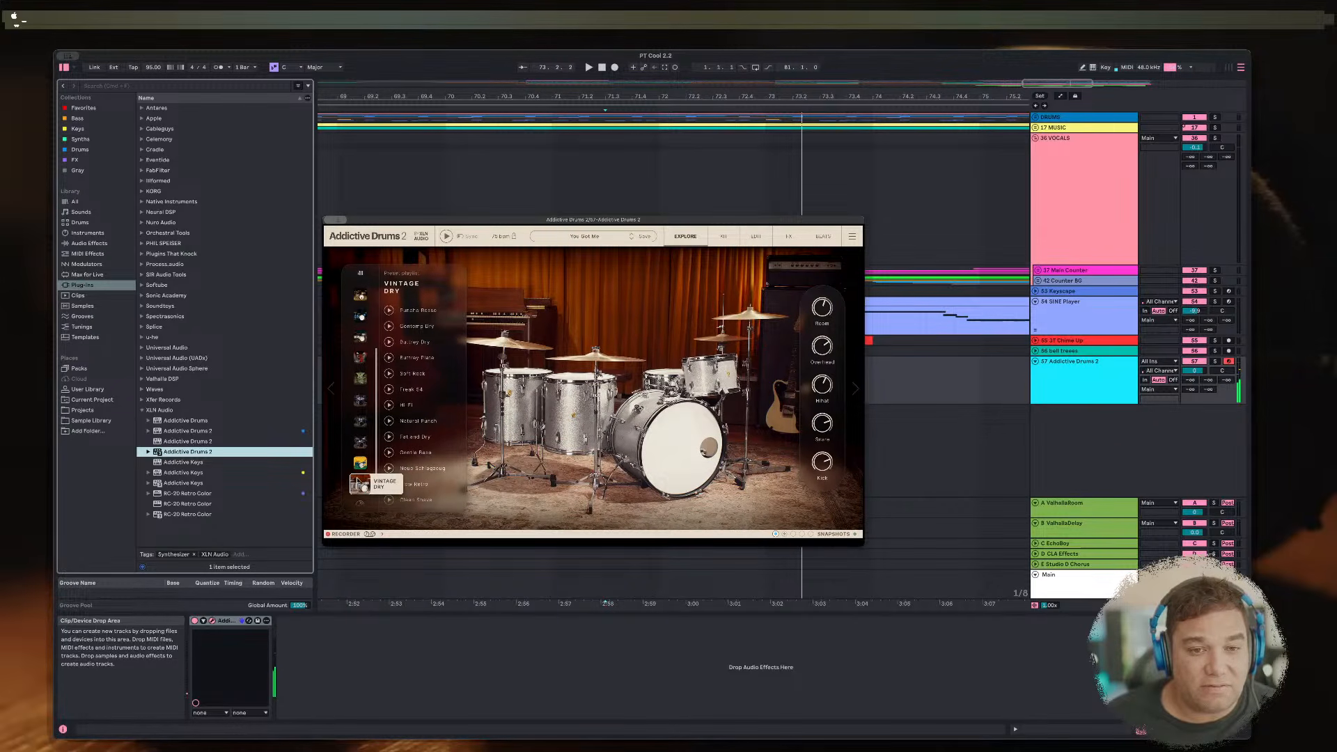
{"action": "left_click", "coordinate": [388, 310]}
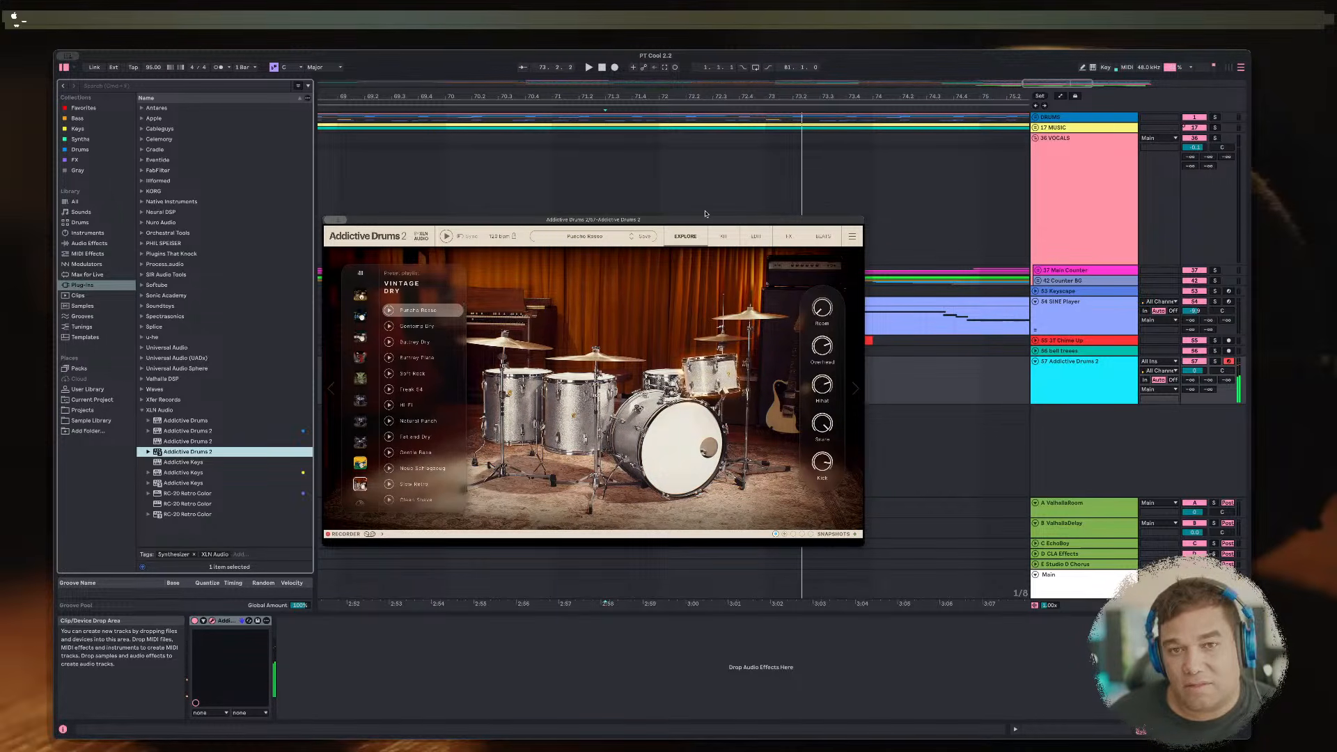
Step: Turn down the first send effect's level on the Addictive Drums 2 FX page and close the plug-in window
{"action": "left_click", "coordinate": [757, 174]}
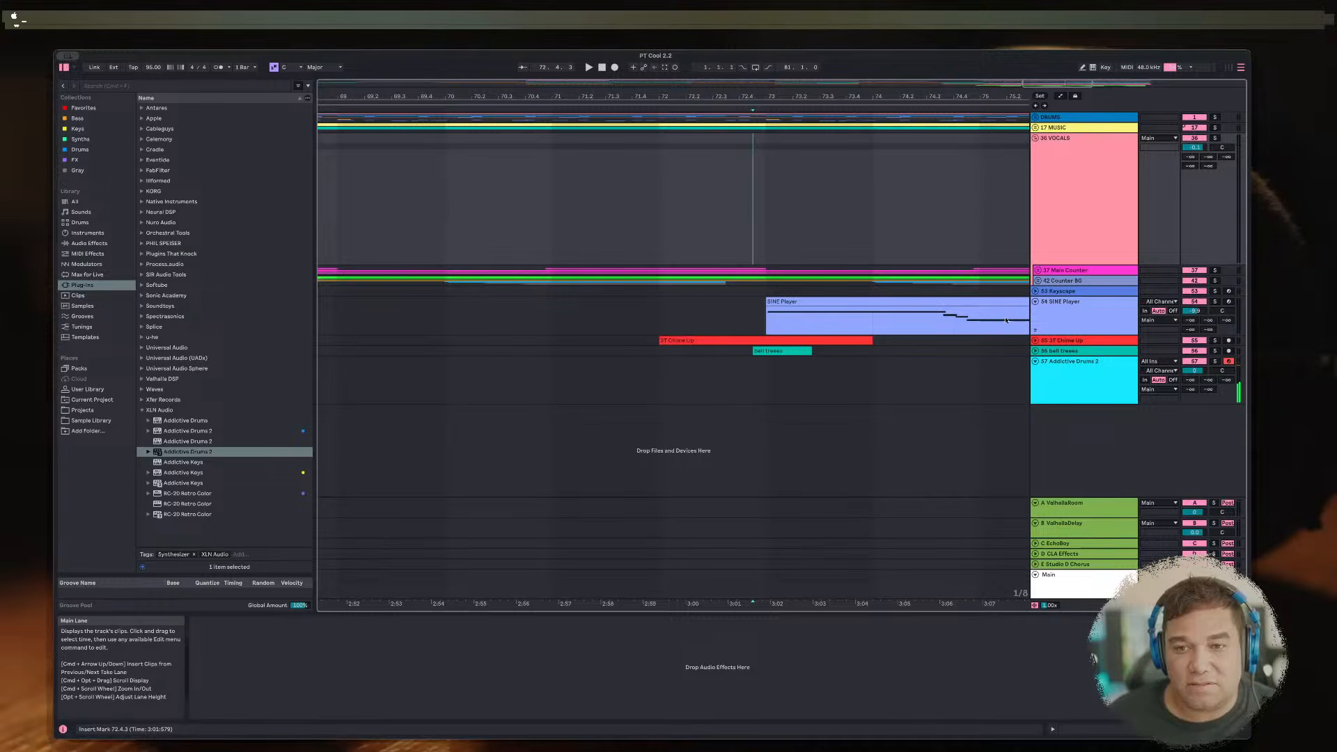
{"action": "left_click", "coordinate": [1078, 361]}
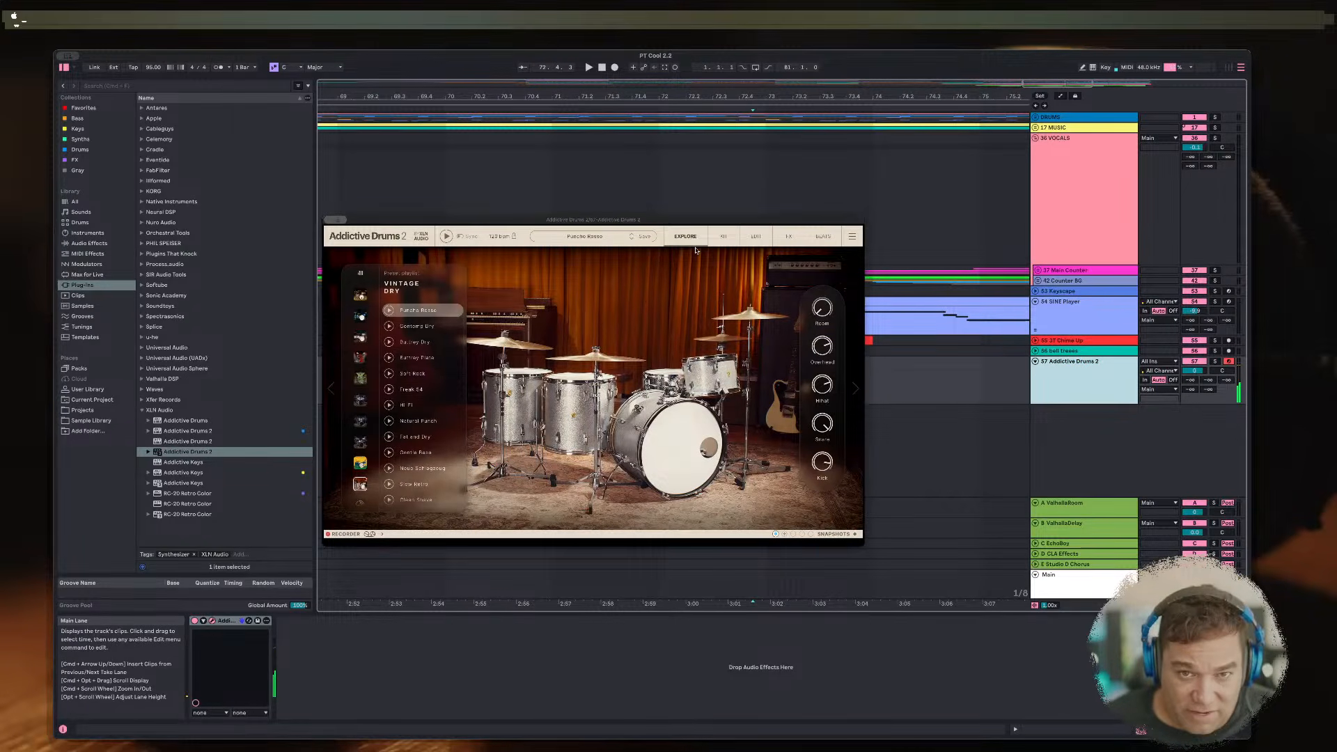
{"action": "left_click", "coordinate": [790, 236]}
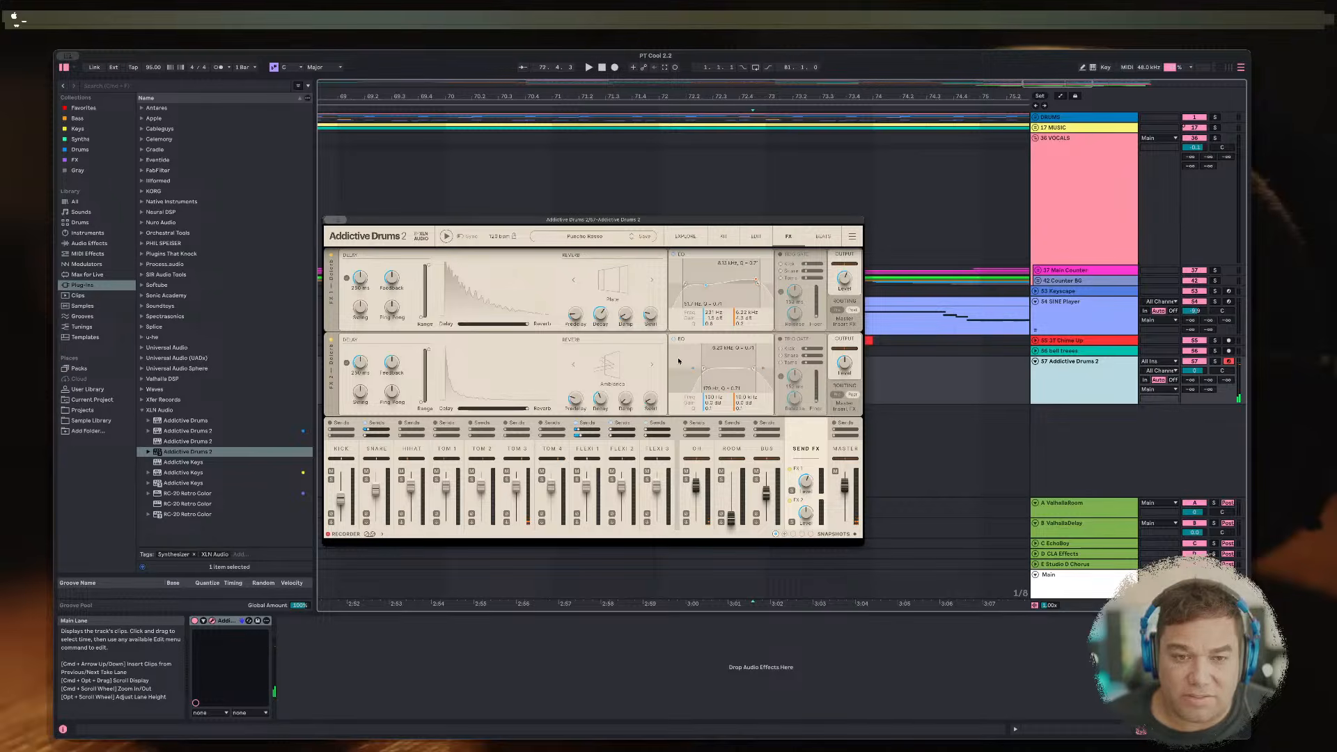
{"action": "left_click_drag", "start_coordinate": [807, 480], "coordinate": [805, 537]}
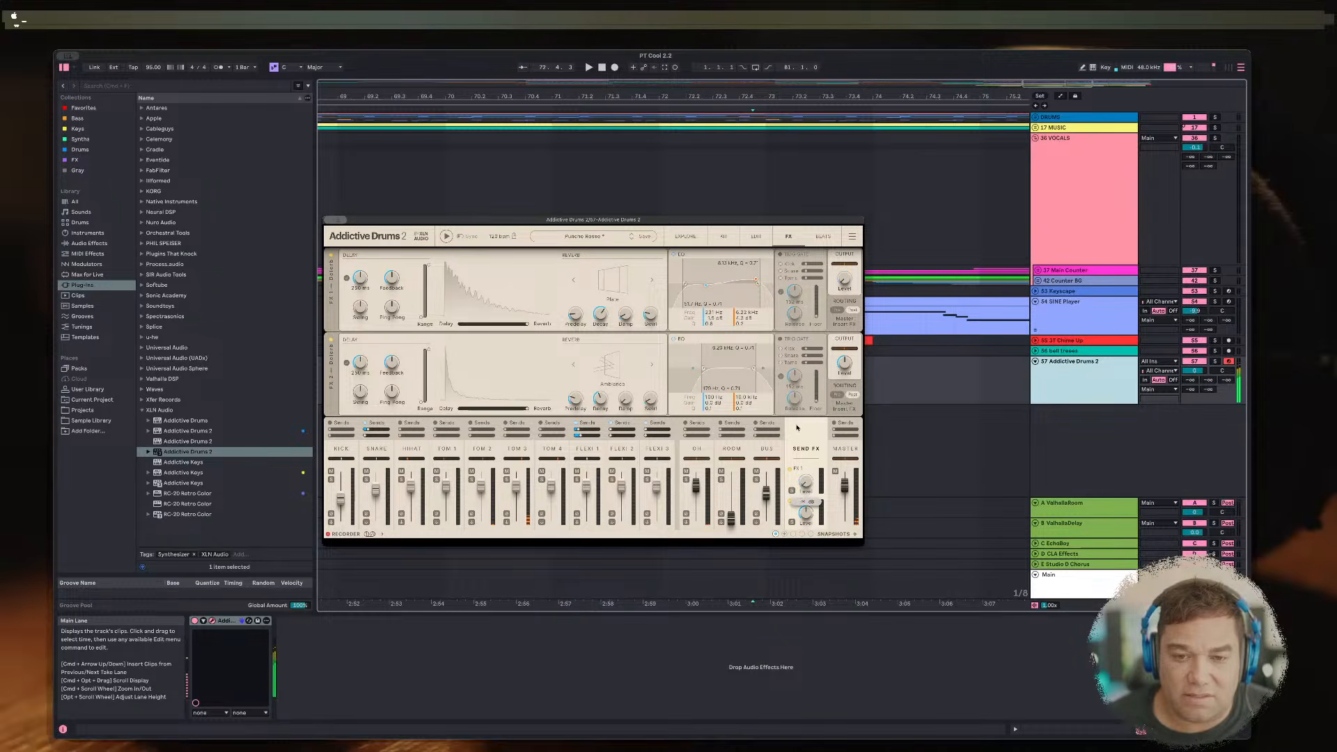
{"action": "left_click_drag", "start_coordinate": [802, 478], "coordinate": [802, 439]}
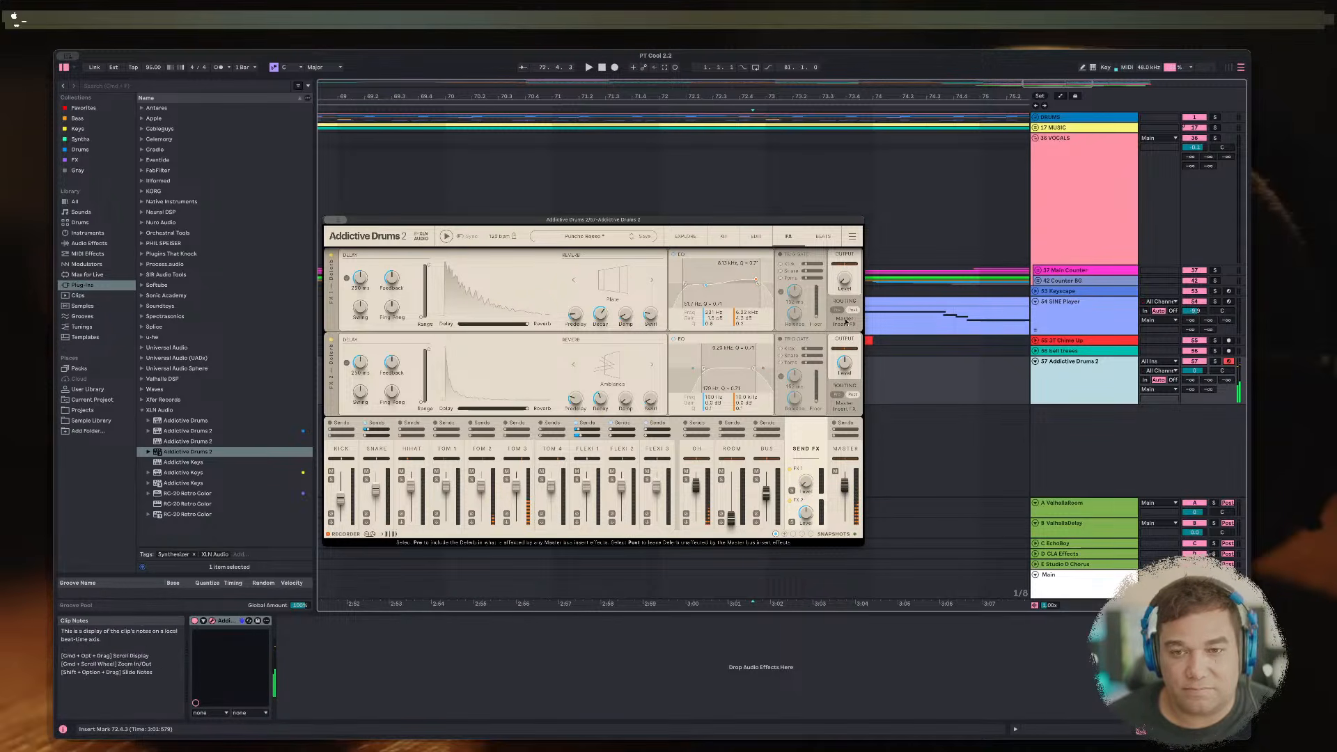
{"action": "left_click", "coordinate": [335, 219]}
Step: Rehearse the tom part by playing the ending from 72.1.1 and from 71.4.3
{"action": "left_click", "coordinate": [704, 365]}
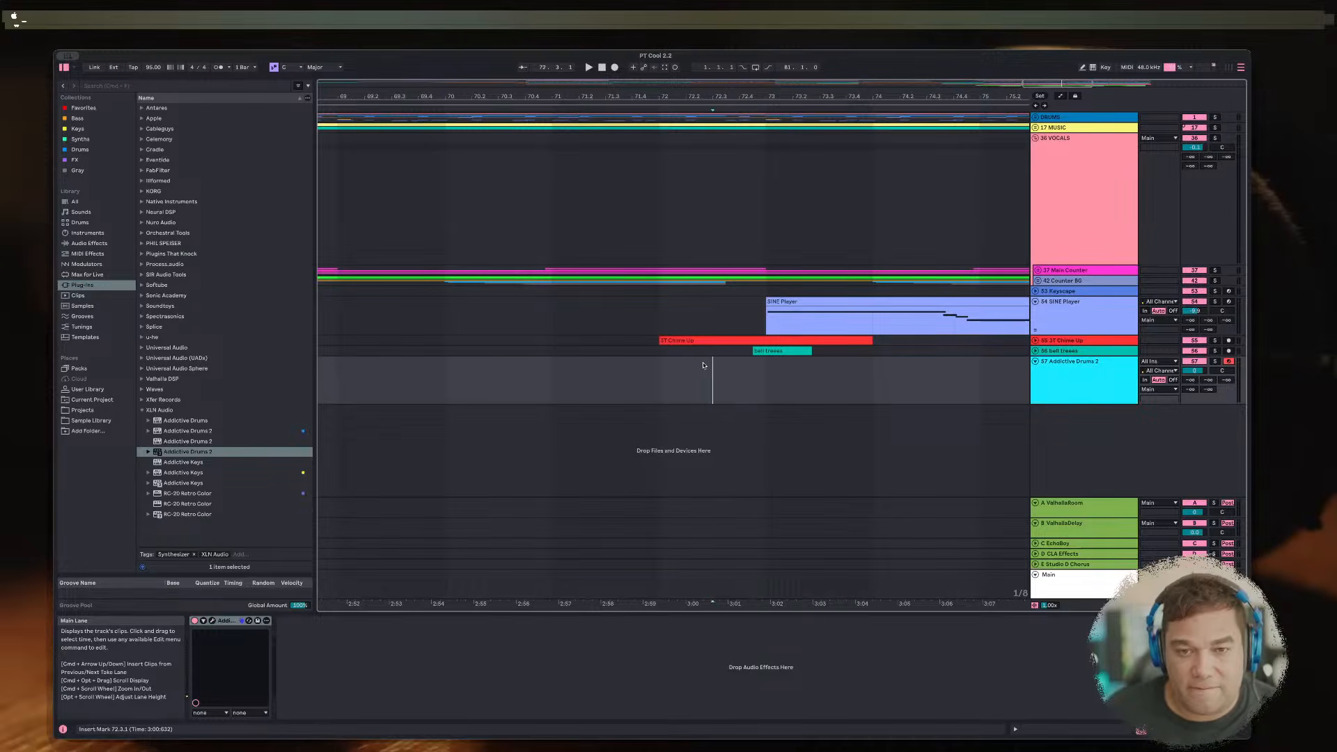
{"action": "left_click", "coordinate": [660, 368]}
{"action": "key", "text": "space"}
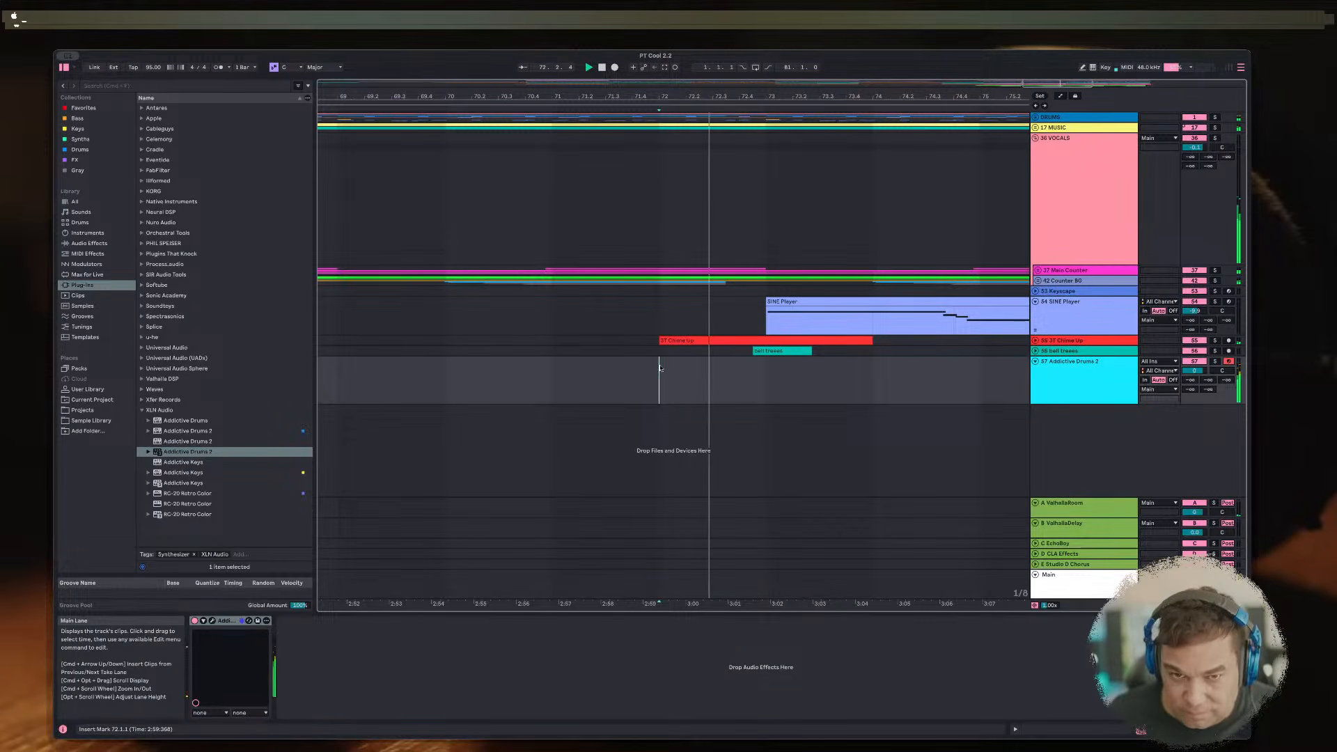
{"action": "left_click", "coordinate": [646, 373]}
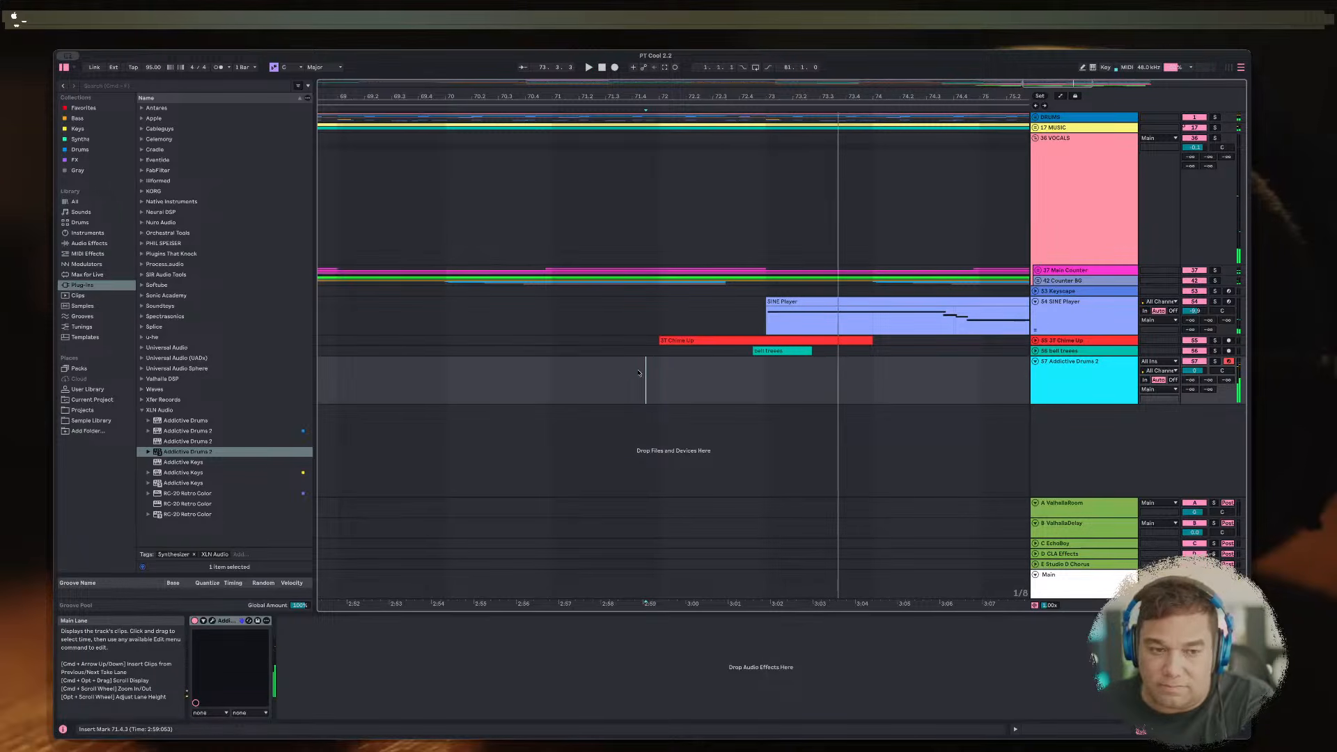
{"action": "key", "text": "space"}
{"action": "key", "text": "space"}
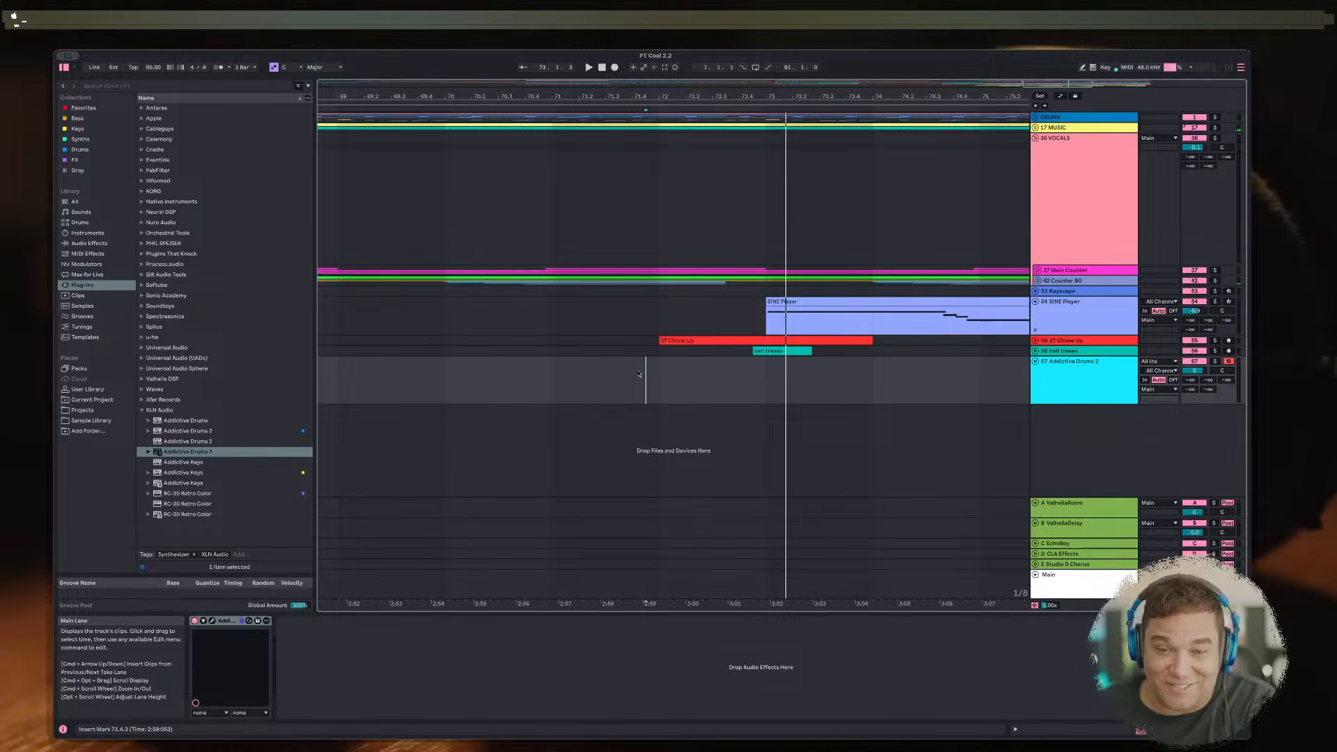
Step: Play from 71.4.3 and record a two-note tom fill into bar 73 on the Addictive Drums 2 track
{"action": "key", "text": "space"}
{"action": "key", "text": "space"}
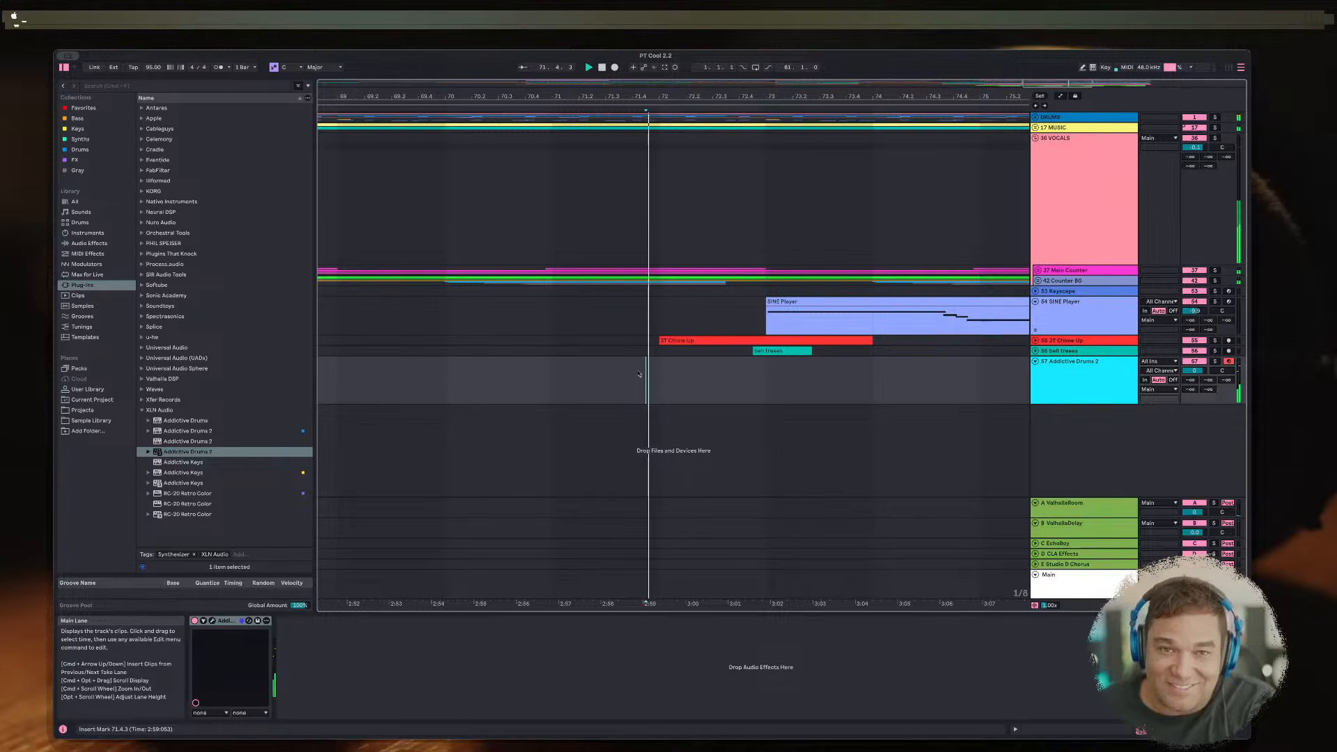
{"action": "key", "text": "F9"}
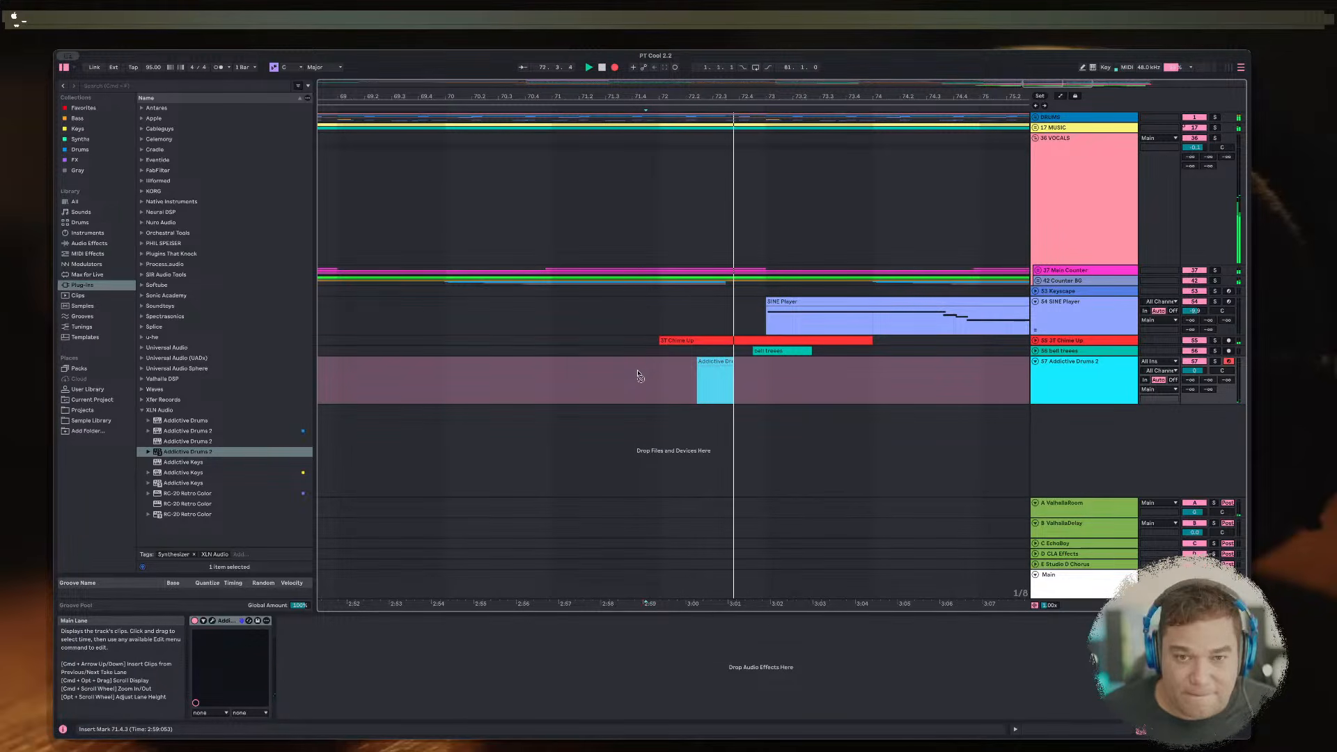
{"action": "key", "text": "space"}
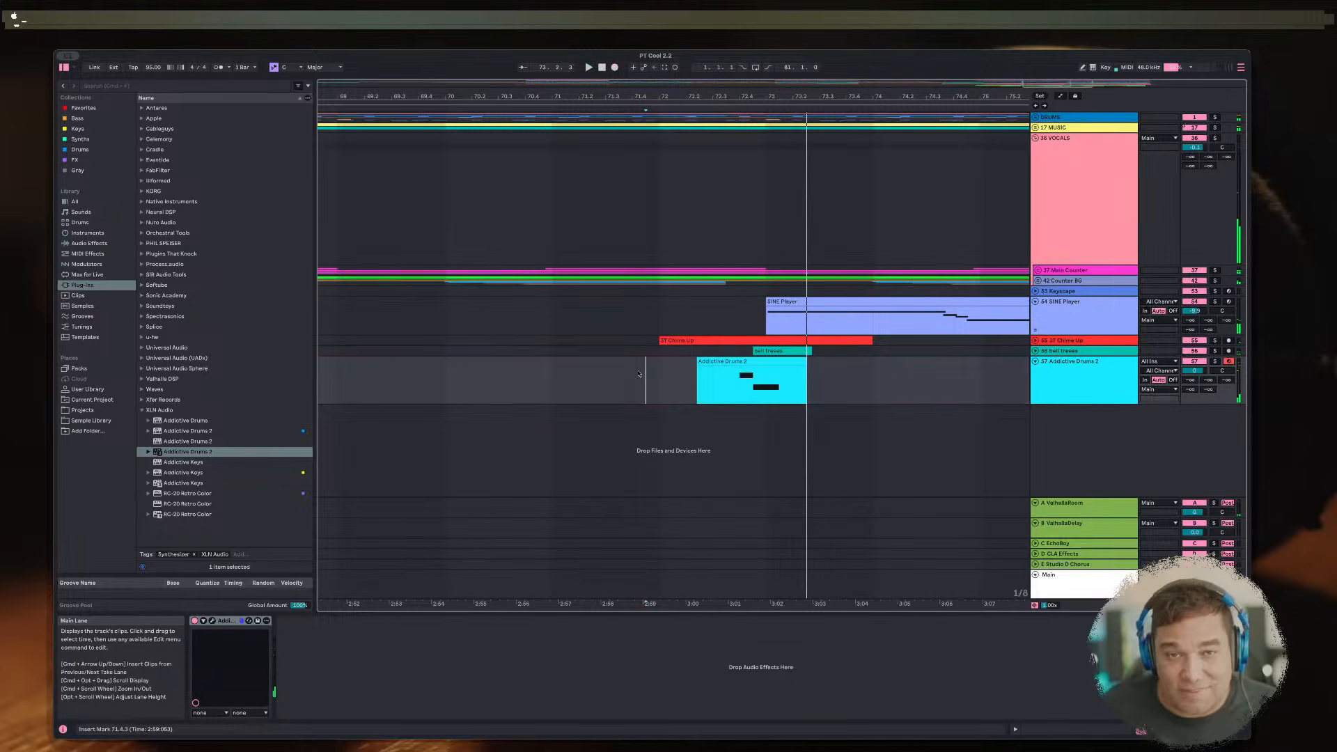
Step: Play back the recorded tom fill from early bar 72 and lower the Addictive Drums 2 track's volume slightly
{"action": "left_click", "coordinate": [672, 374]}
{"action": "key", "text": "space"}
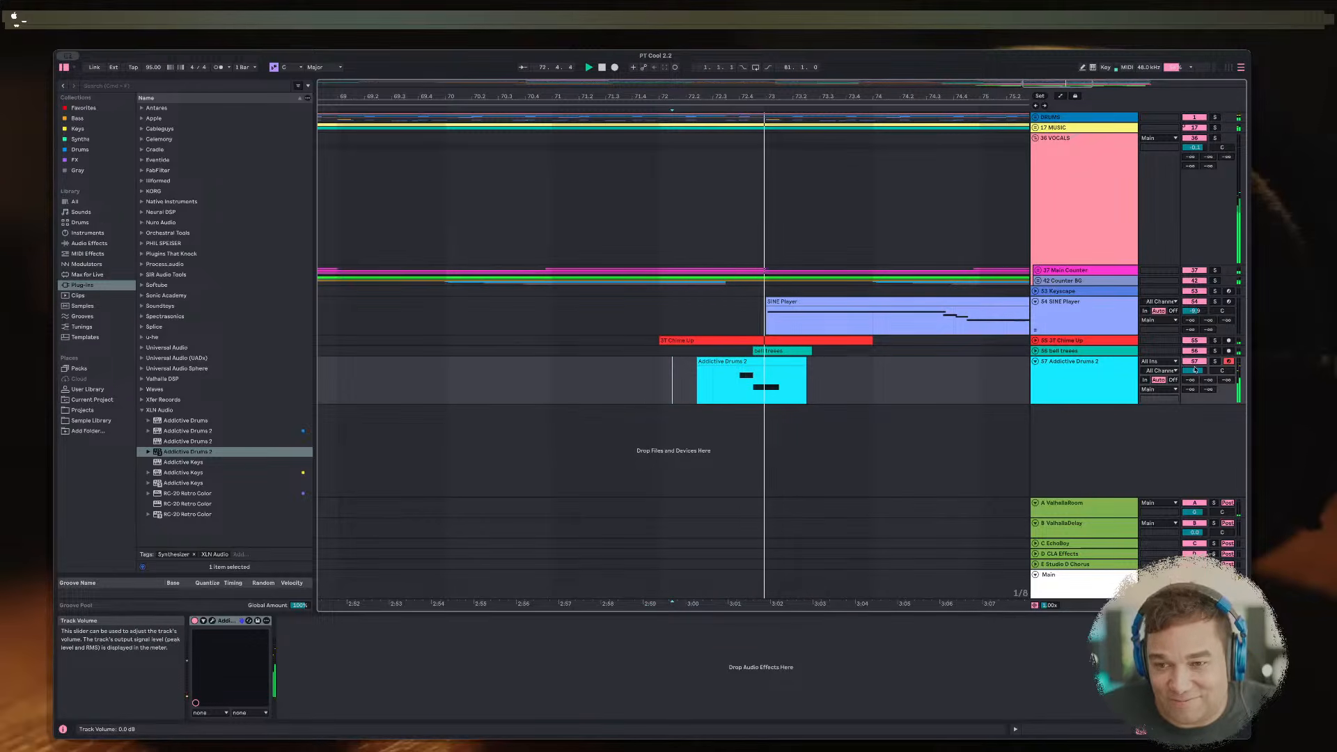
{"action": "key", "text": "space"}
{"action": "left_click_drag", "start_coordinate": [1195, 370], "coordinate": [1197, 371]}
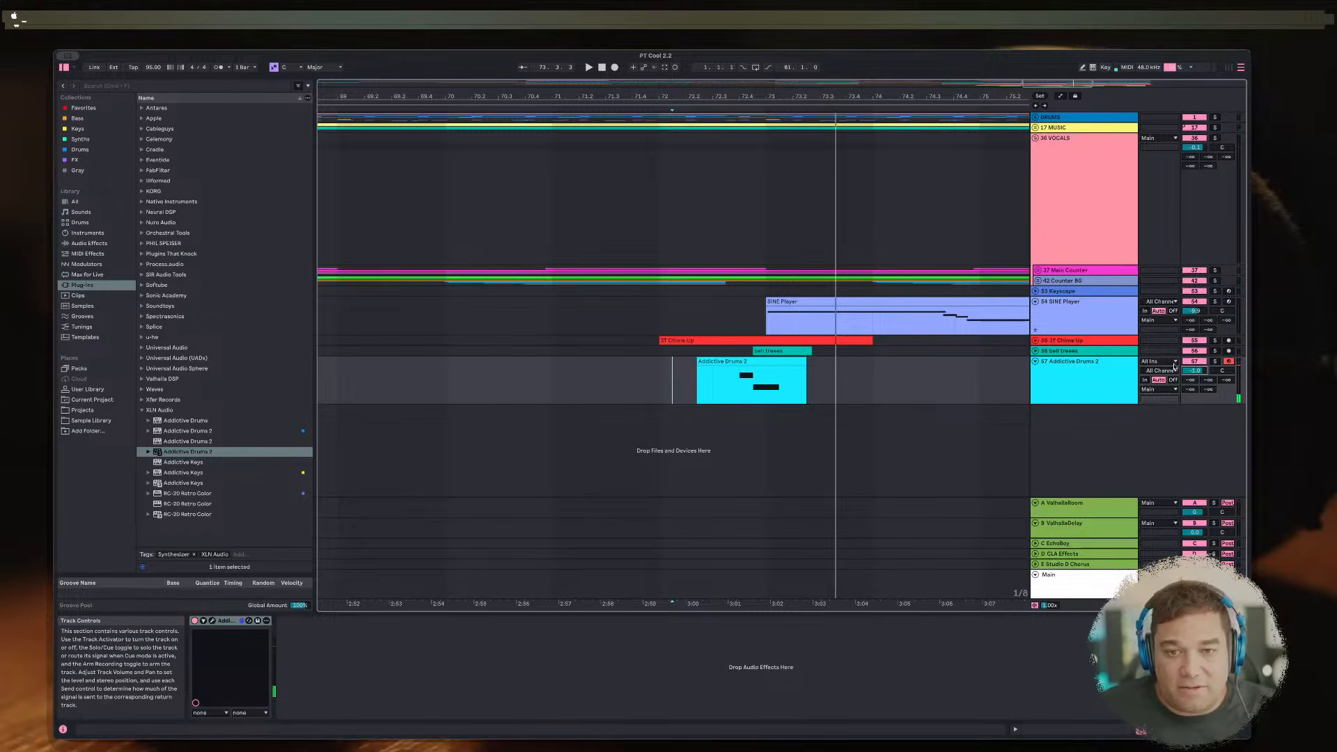
Step: Trim the start of the recorded tom clip to 72.3.1 and play it back with the ending
{"action": "left_click", "coordinate": [1098, 377]}
{"action": "left_click", "coordinate": [699, 360]}
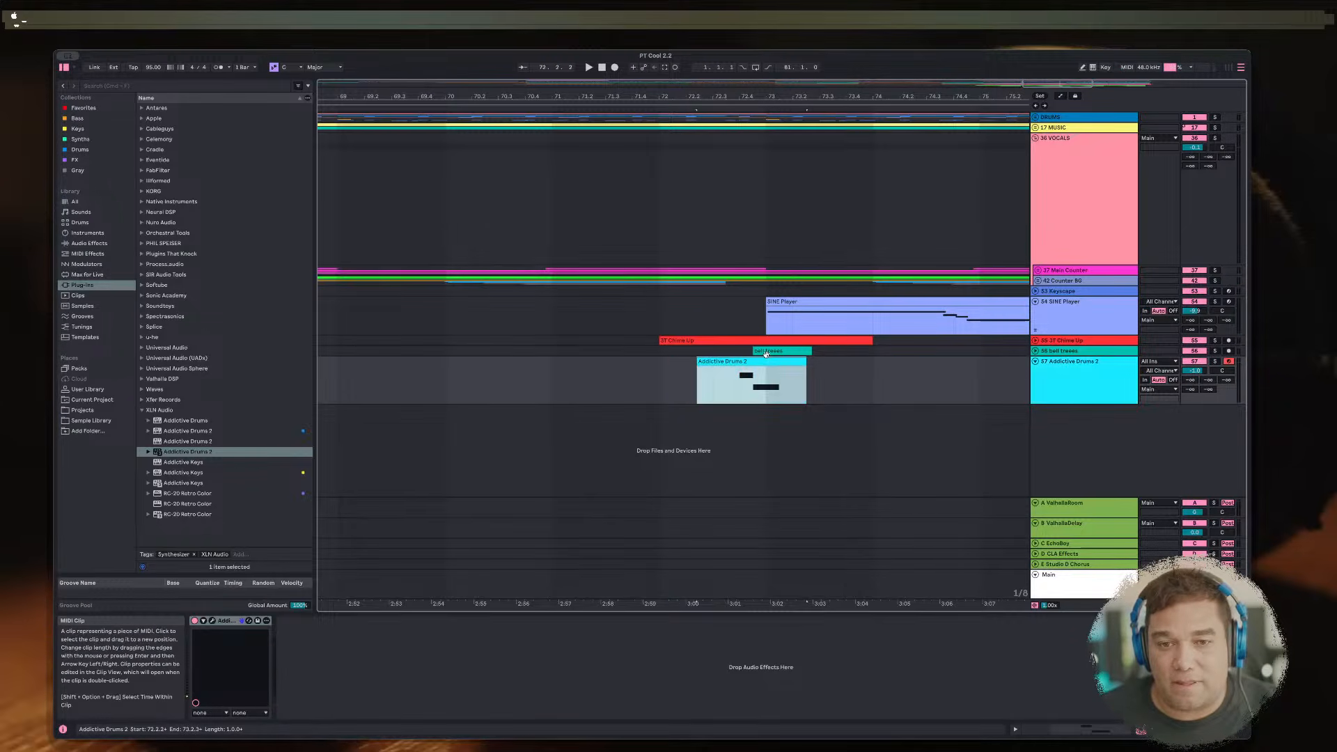
{"action": "left_click_drag", "start_coordinate": [700, 359], "coordinate": [711, 361]}
{"action": "key", "text": "space"}
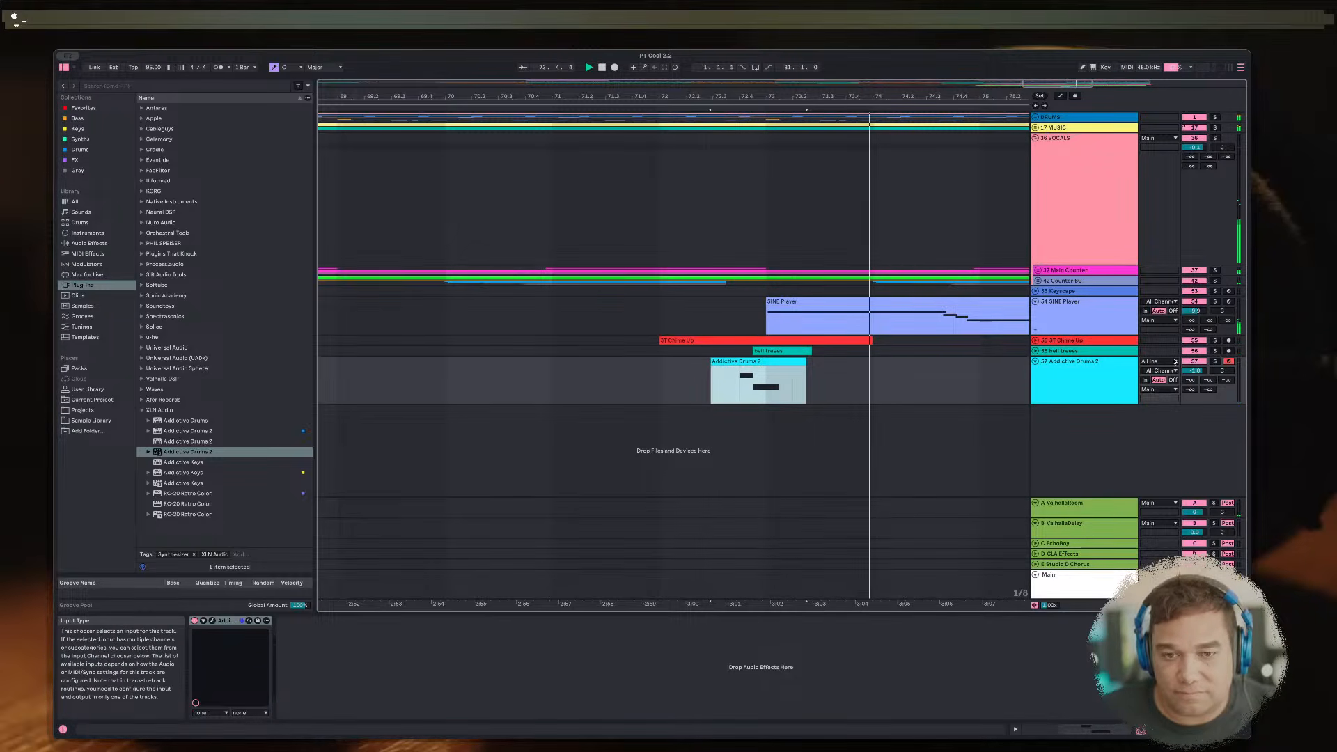
{"action": "key", "text": "space"}
Step: Duplicate the Addictive Drums 2 track, delete the clip on the duplicate, and save the set
{"action": "right_click", "coordinate": [1081, 374]}
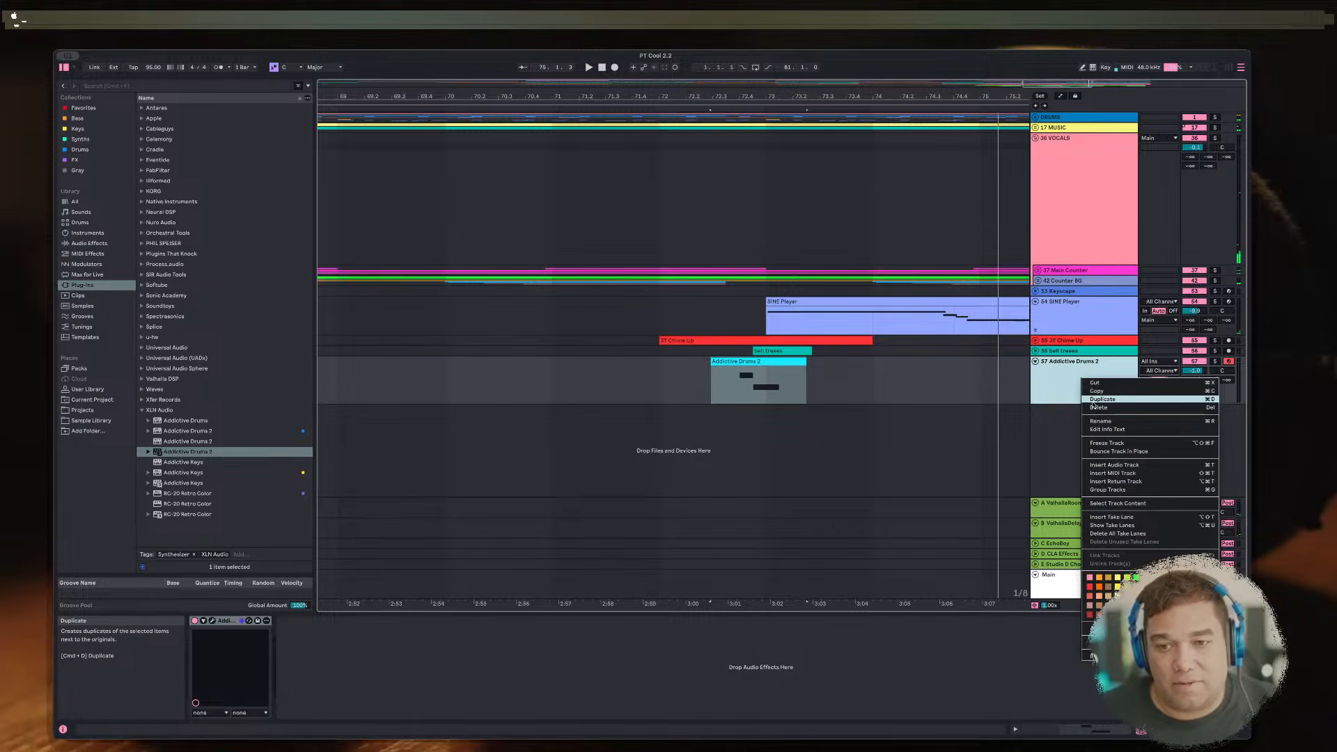
{"action": "left_click", "coordinate": [1091, 399]}
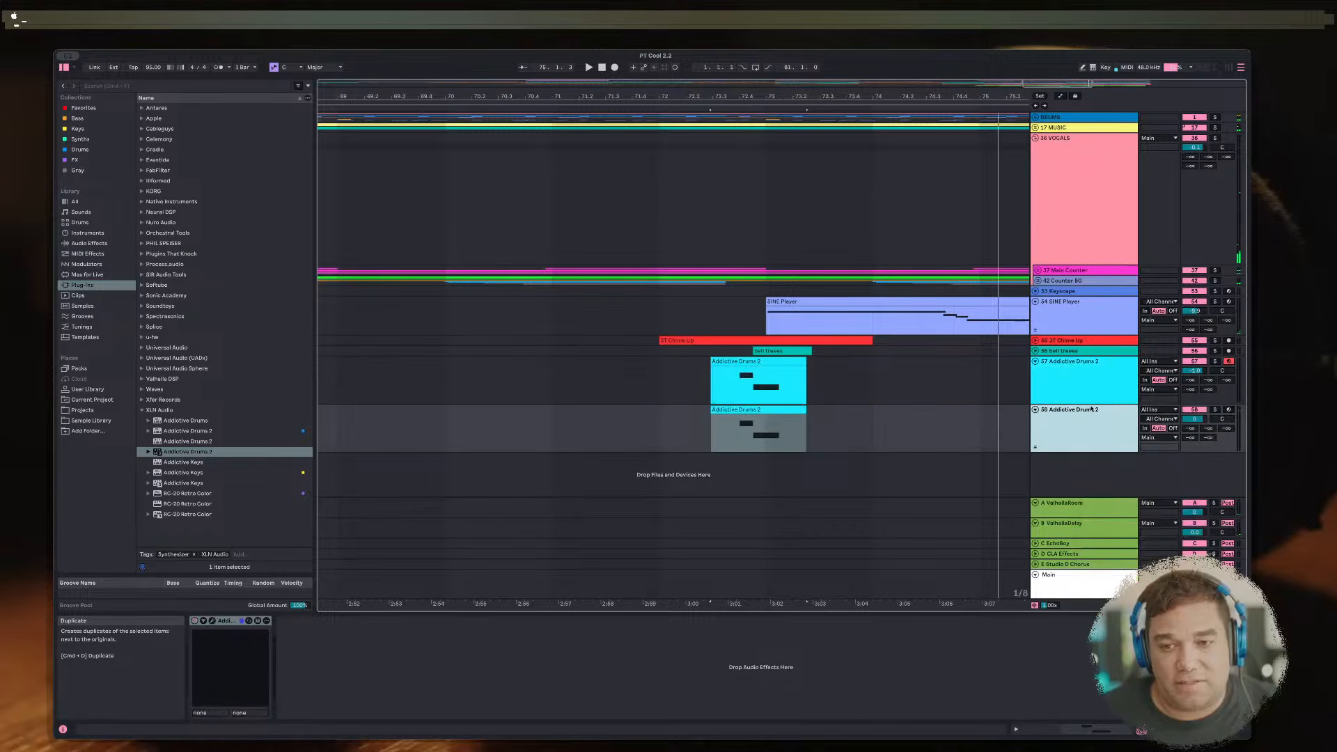
{"action": "left_click", "coordinate": [781, 411]}
{"action": "key", "text": "Delete"}
{"action": "left_click", "coordinate": [1058, 414]}
{"action": "key", "text": "super+s"}
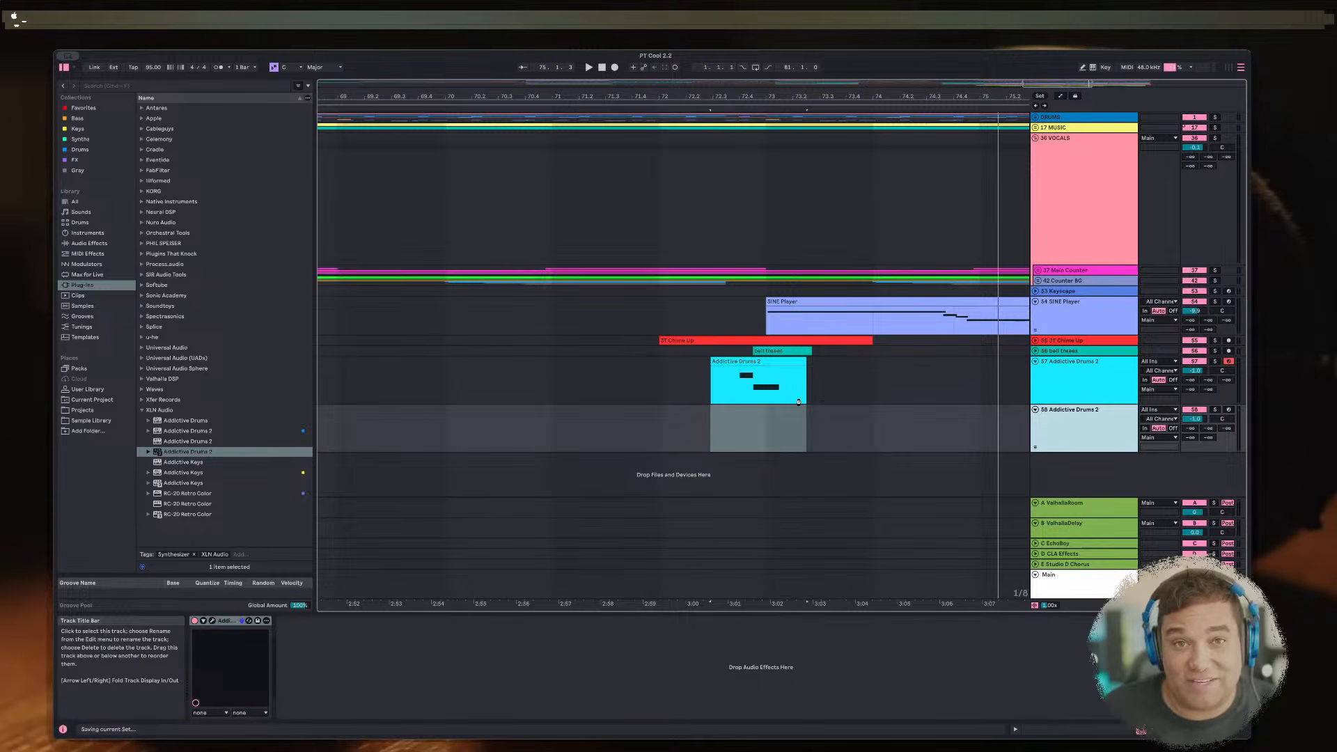
Step: Play back the ending from 72.2.3, then repeat the tom fill into bar 73 from 72.3.1
{"action": "left_click", "coordinate": [699, 412]}
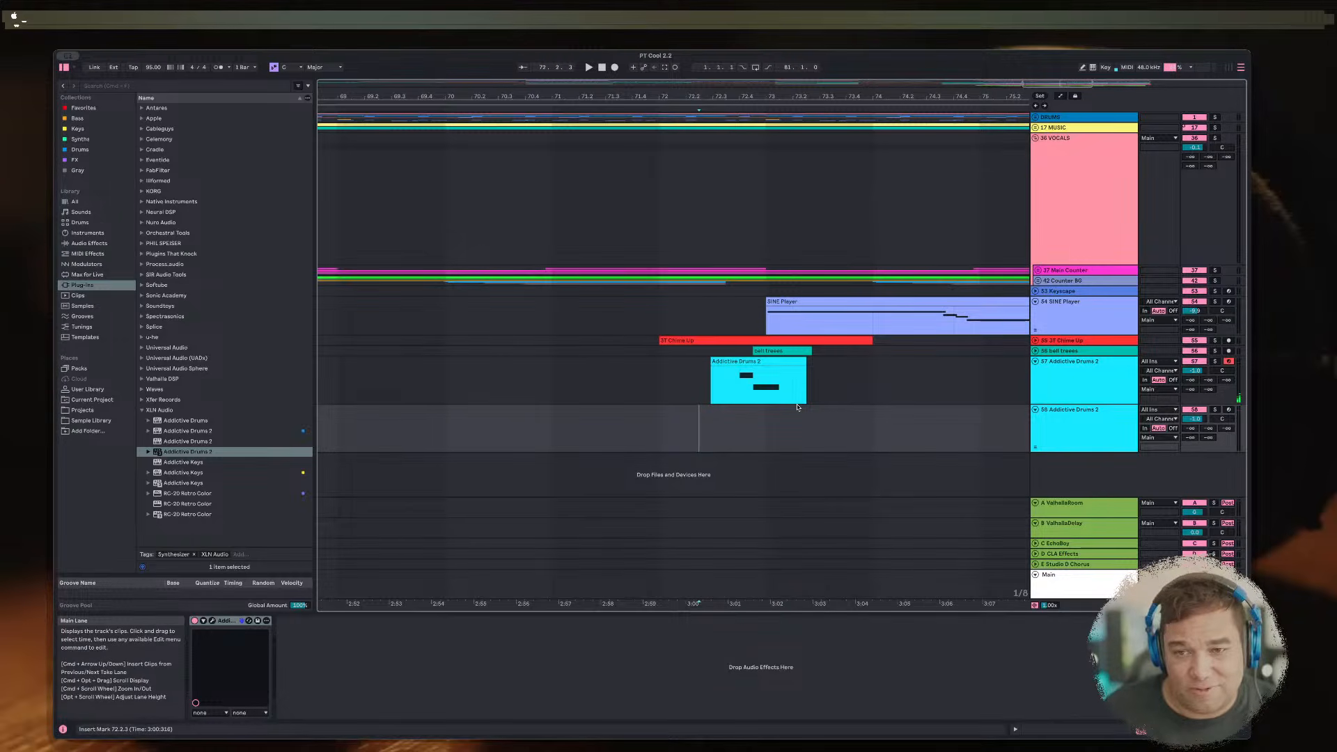
{"action": "key", "text": "space"}
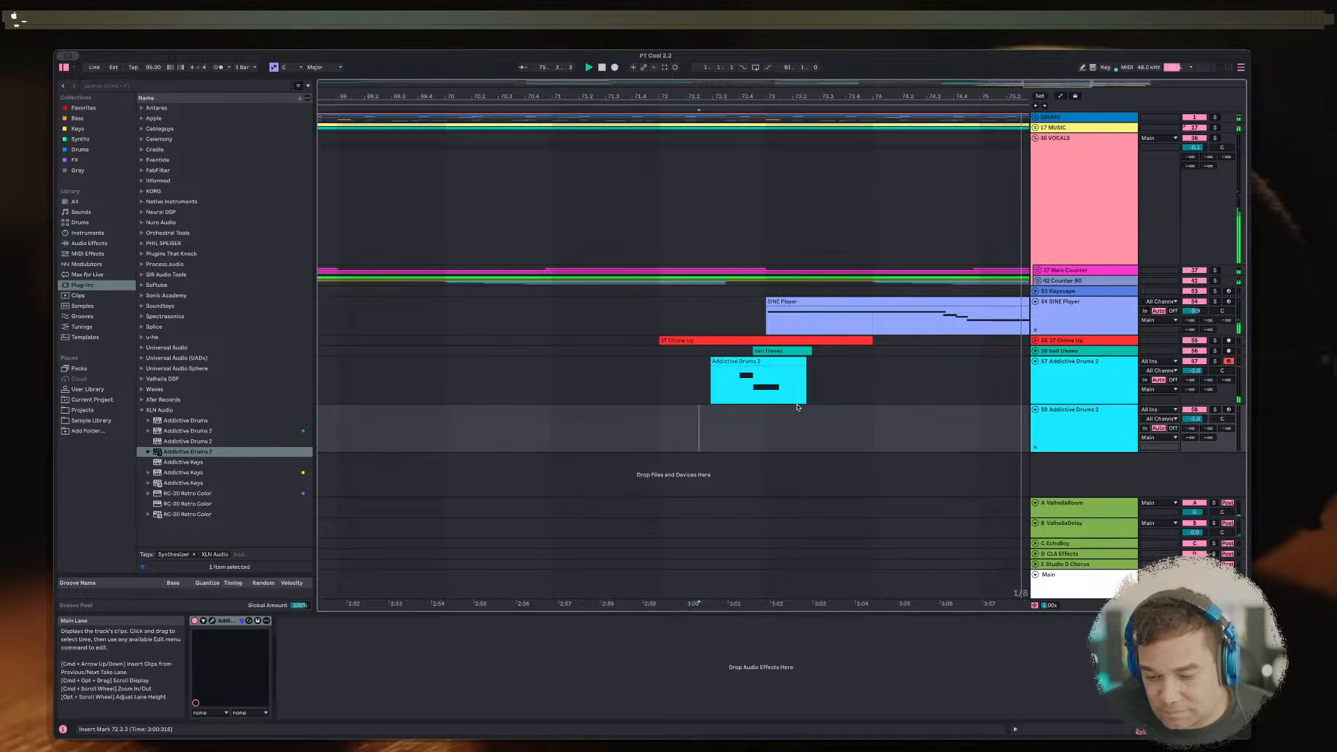
{"action": "key", "text": "minus"}
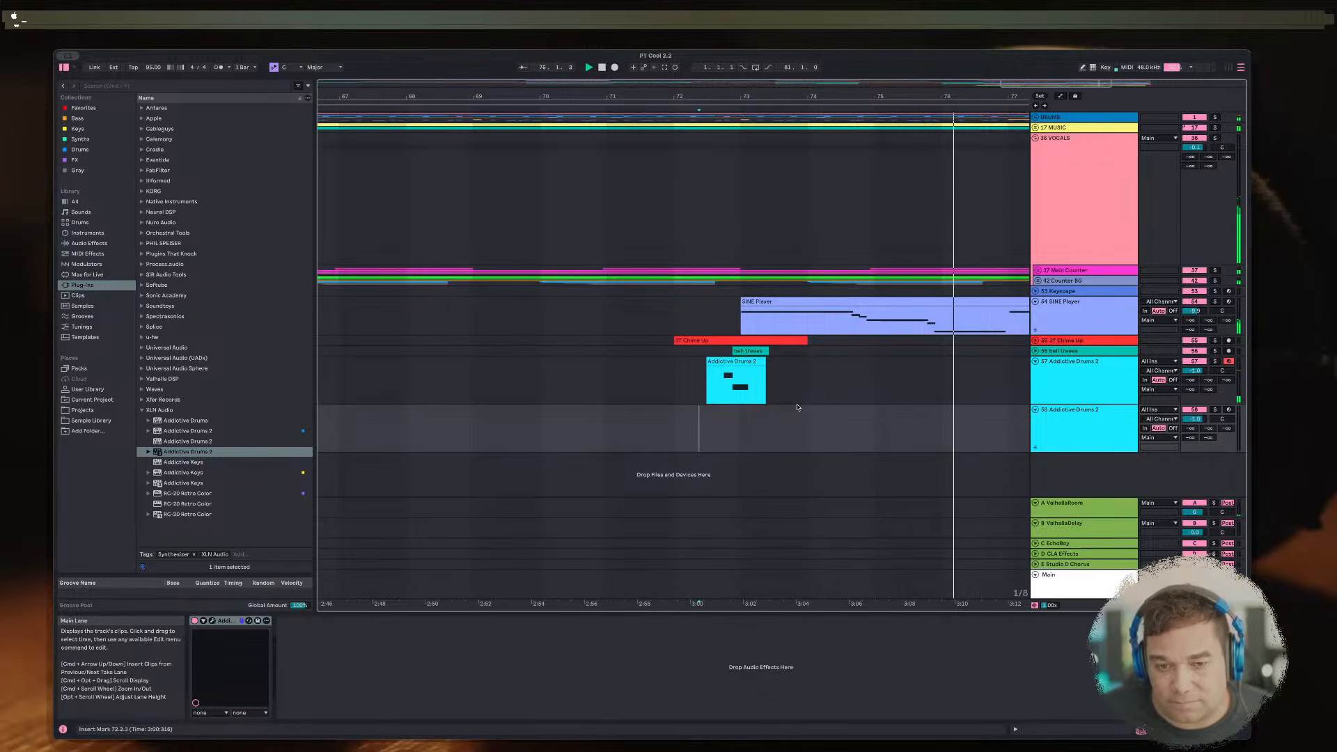
{"action": "key", "text": "minus"}
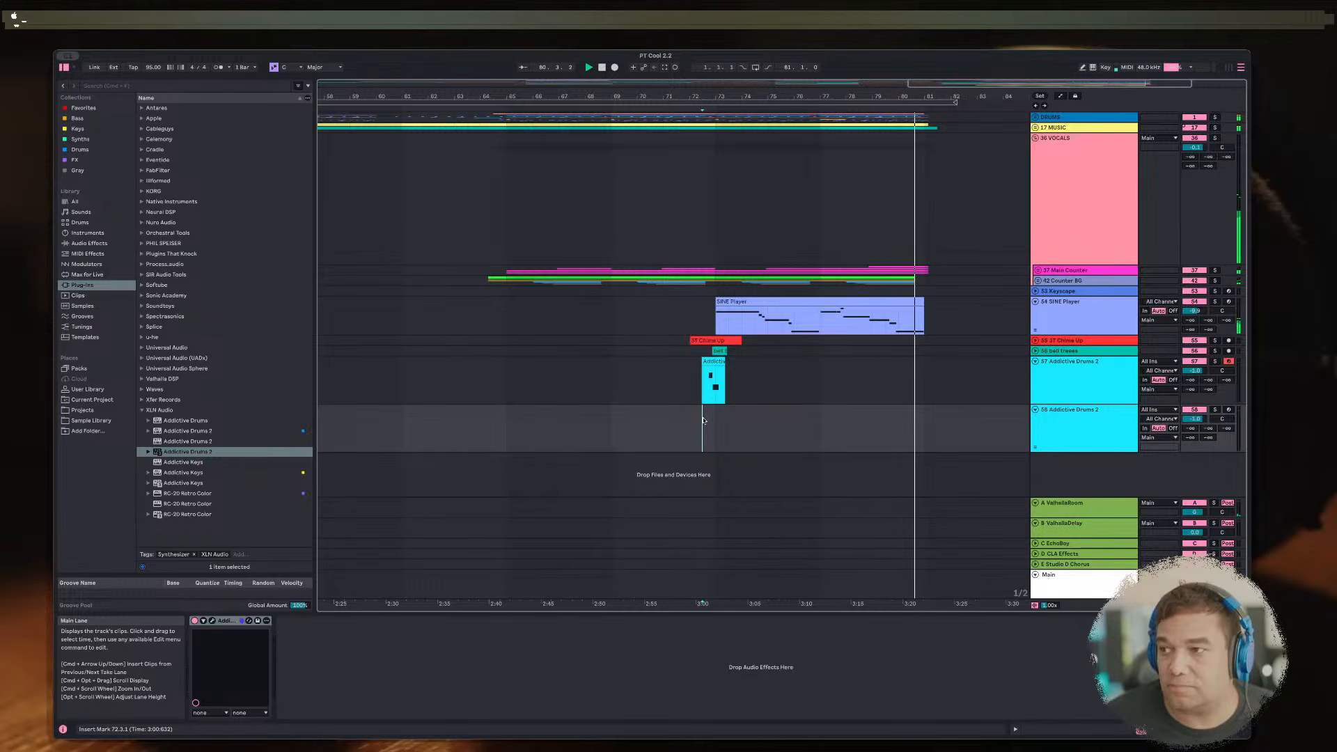
{"action": "key", "text": "space"}
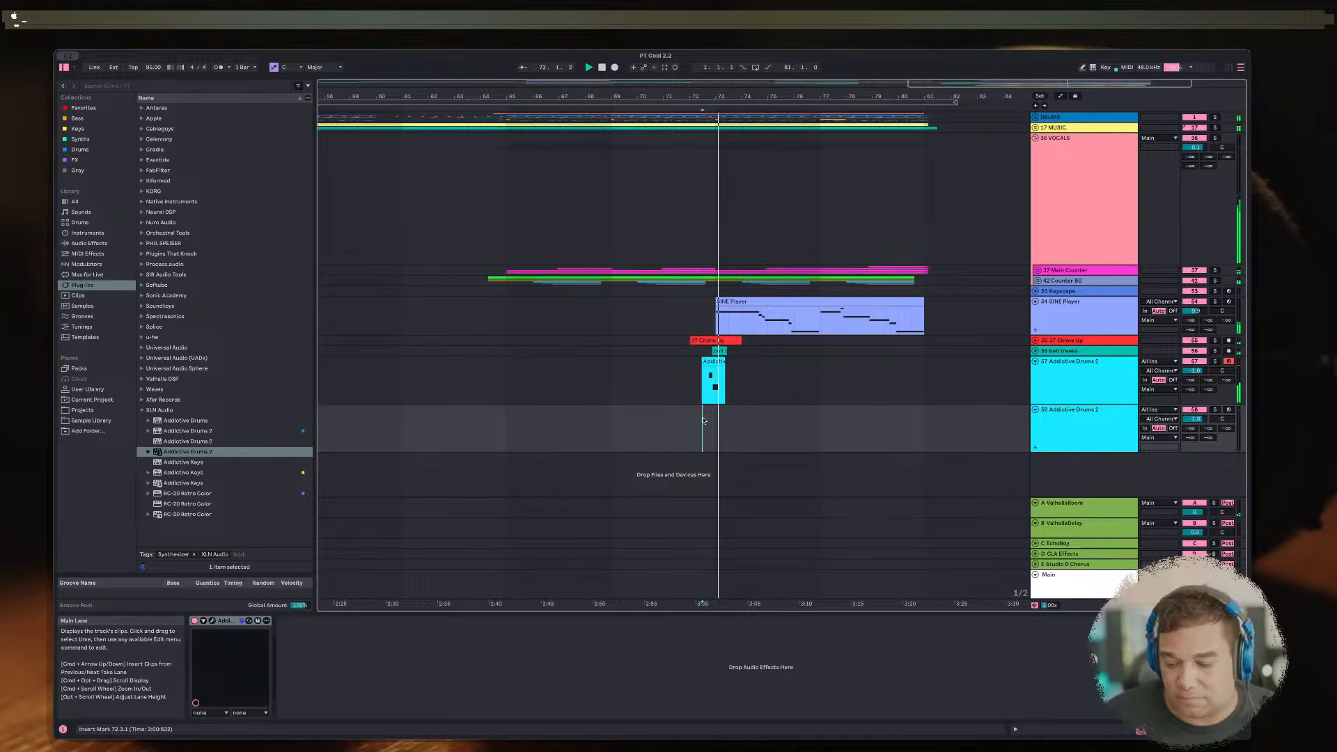
{"action": "key", "text": "space"}
{"action": "key", "text": "space"}
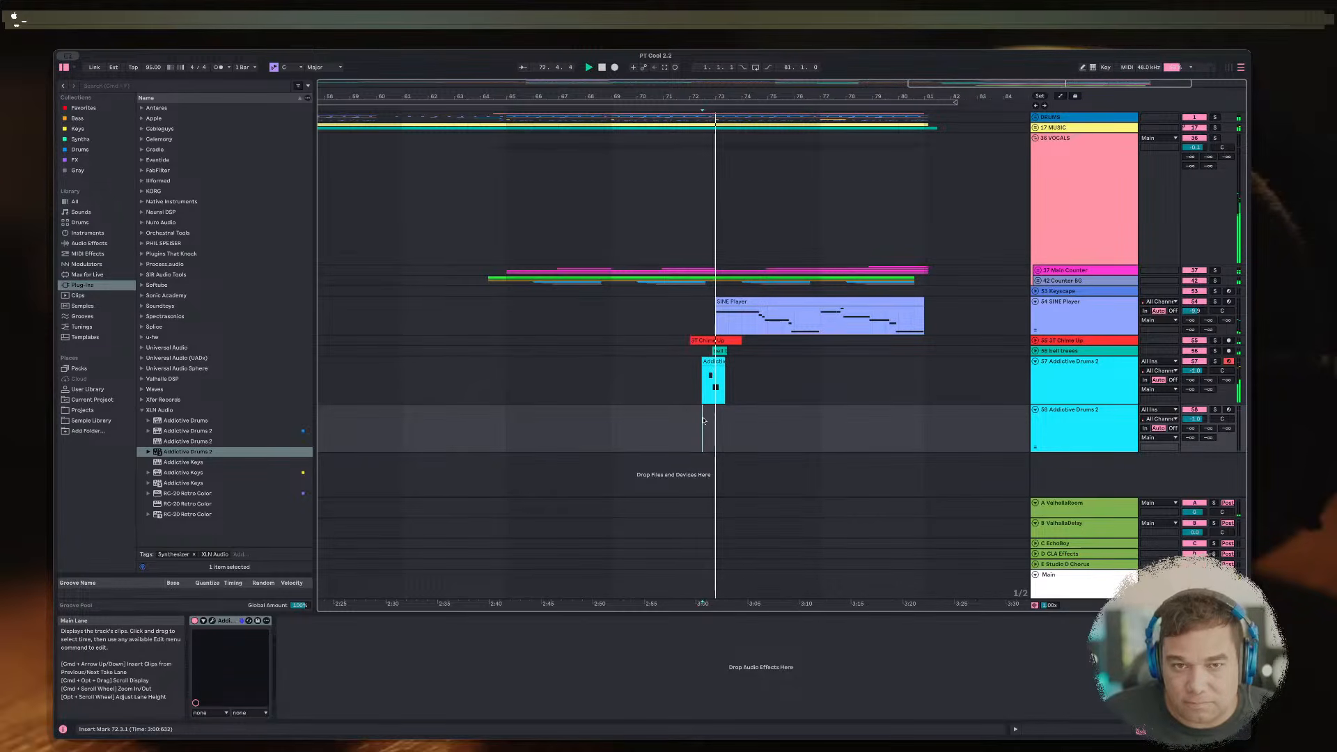
{"action": "key", "text": "space"}
{"action": "key", "text": "space"}
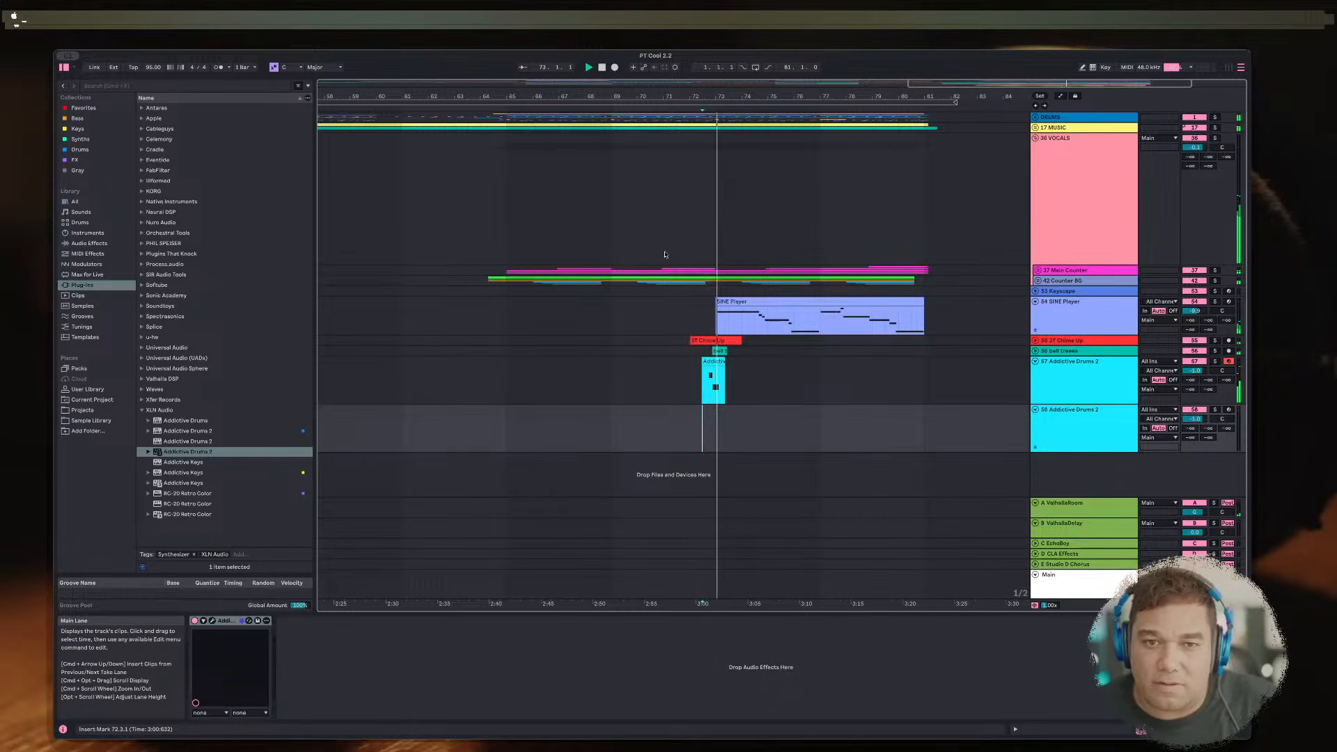
Step: Play back the final section from 66.1.1
{"action": "key", "text": "minus"}
{"action": "key", "text": "minus"}
{"action": "key", "text": "space"}
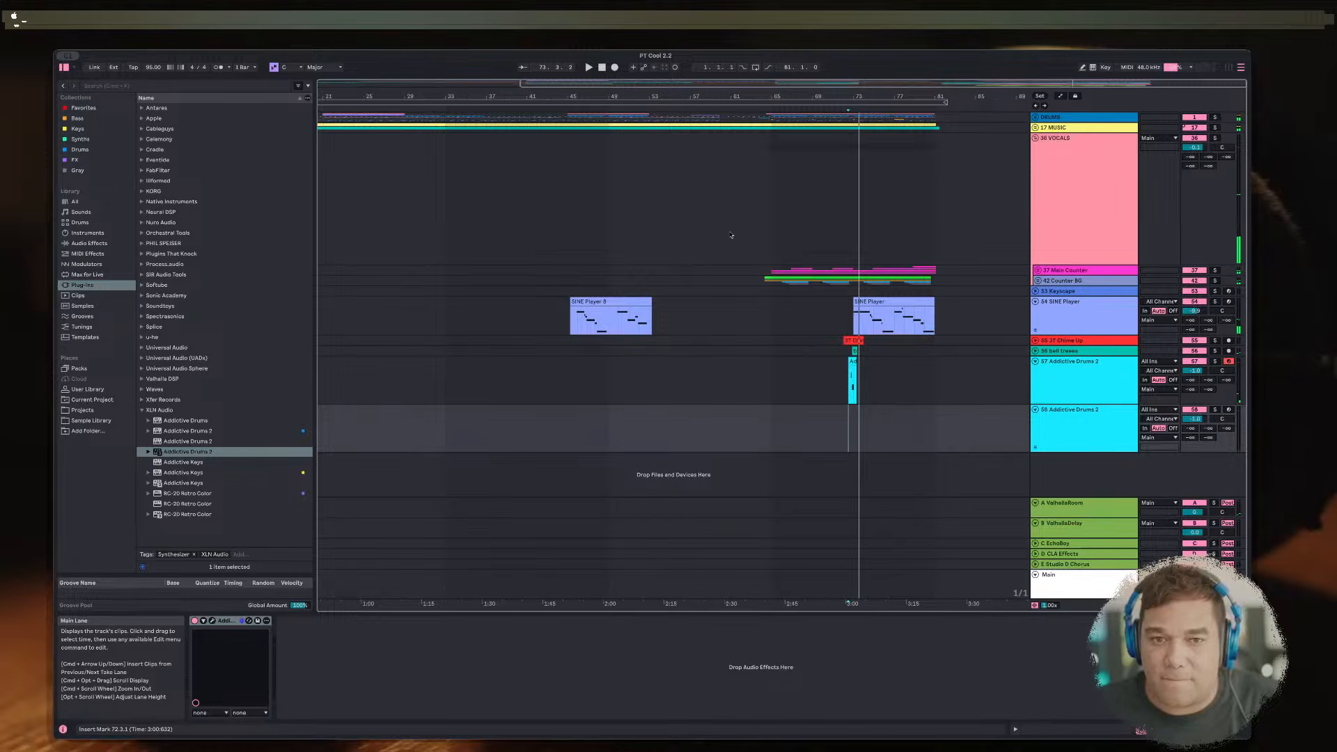
{"action": "left_click", "coordinate": [781, 209]}
{"action": "key", "text": "space"}
{"action": "key", "text": "plus"}
{"action": "key", "text": "minus"}
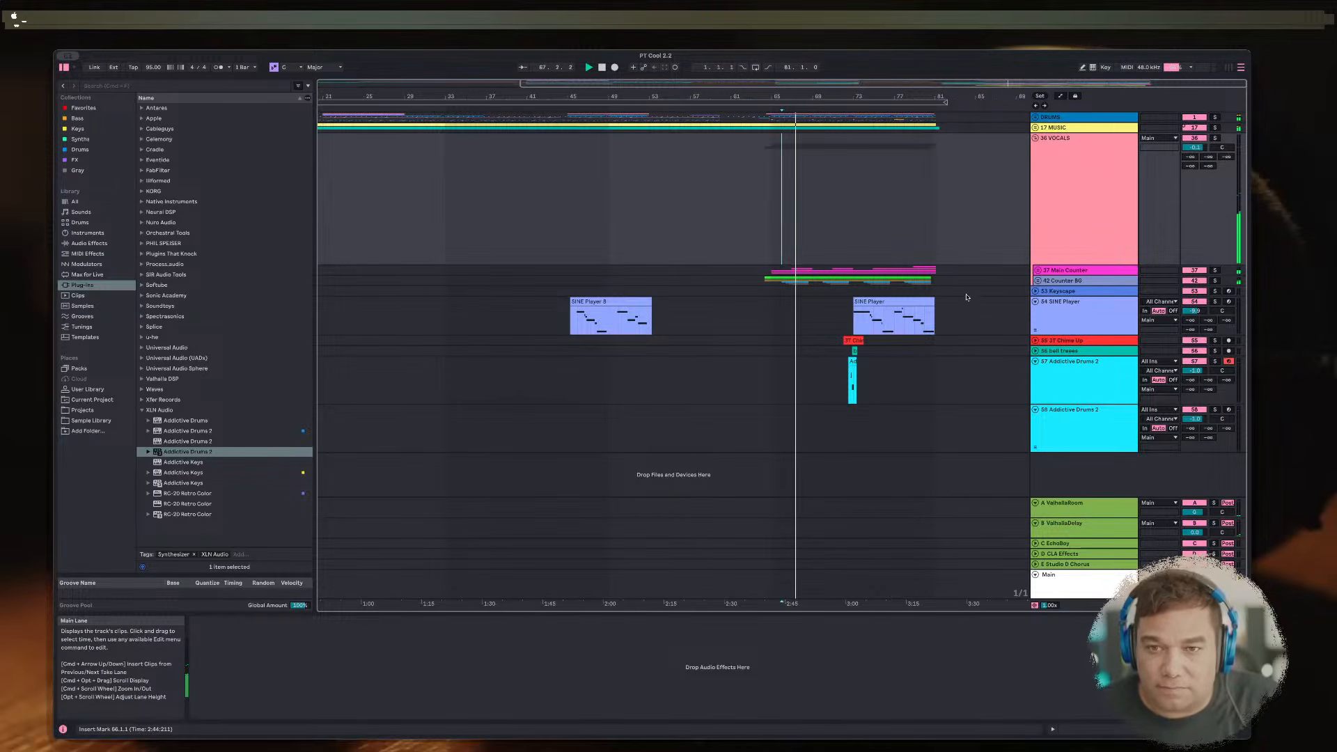
Step: Move the chime, bell tree and recorded Addictive Drums 2 tracks into the DRUMS group and unfold the group
{"action": "left_click", "coordinate": [1066, 372]}
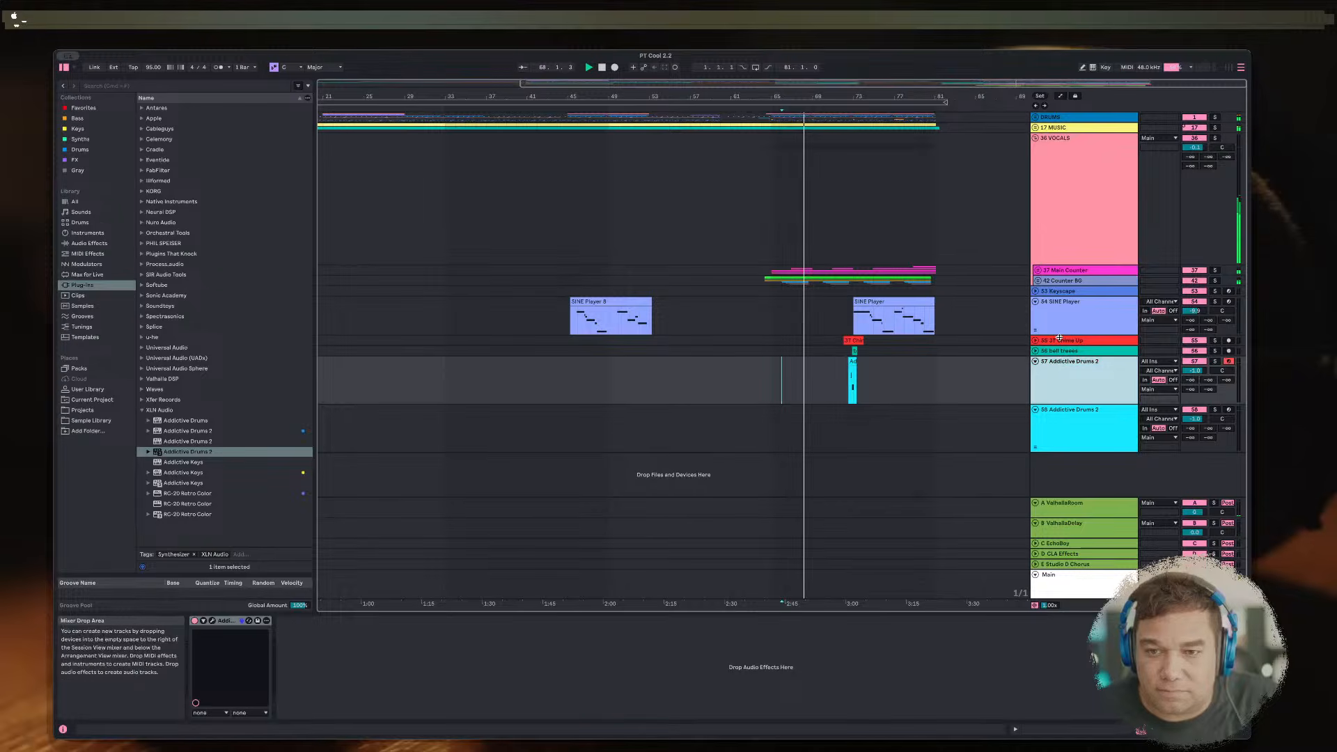
{"action": "left_click", "coordinate": [1059, 340]}
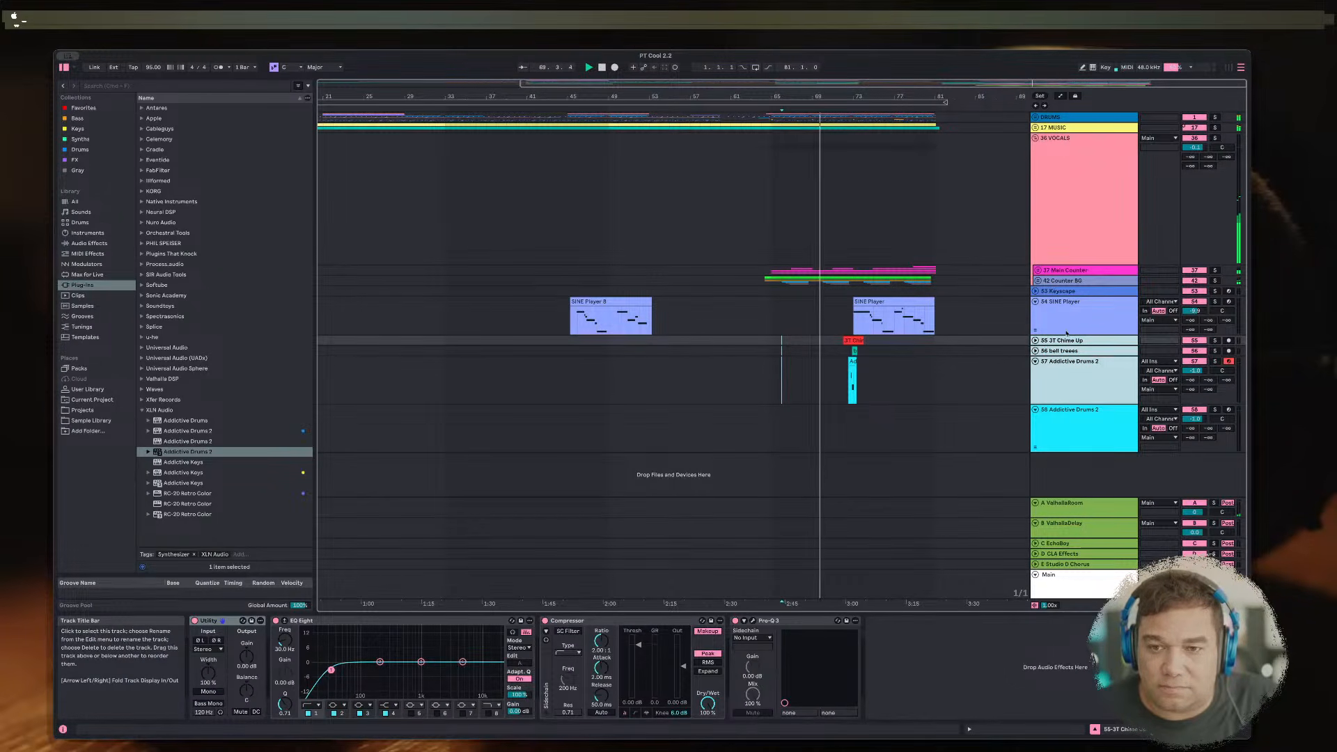
{"action": "left_click", "coordinate": [1058, 115]}
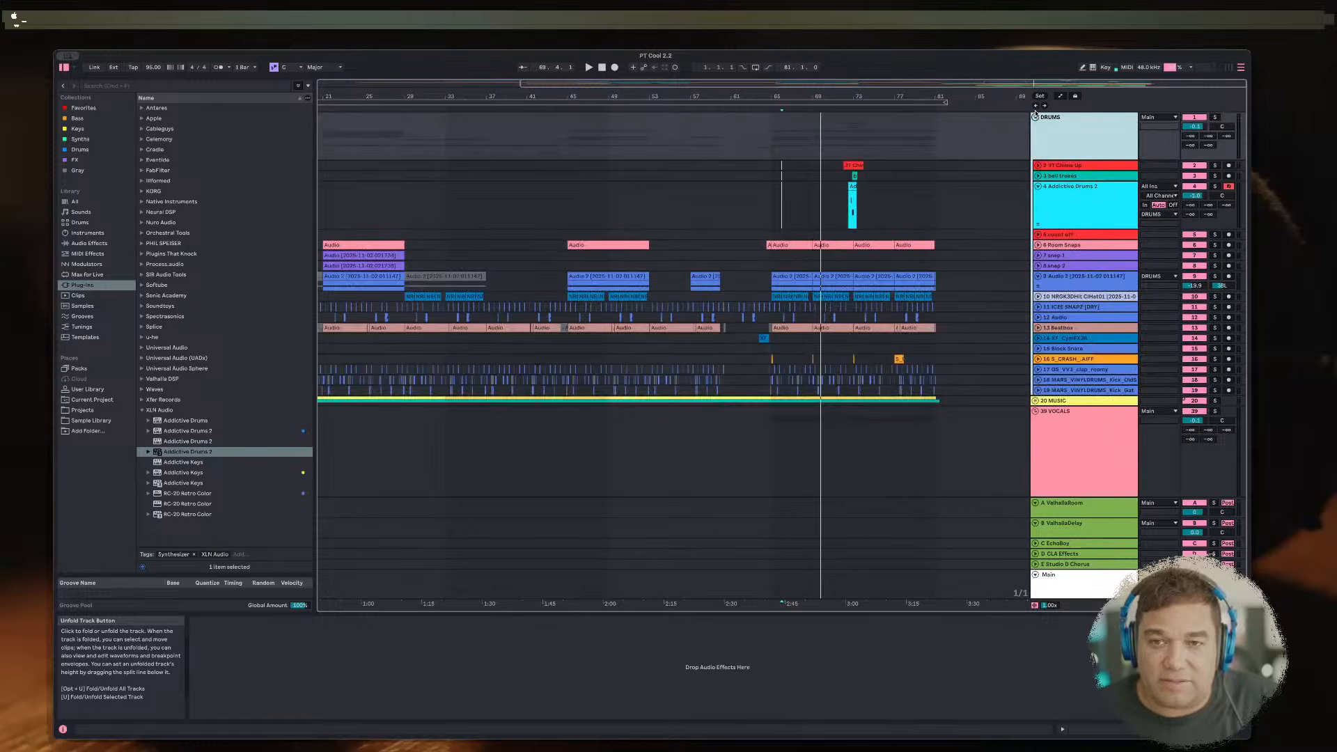
{"action": "key", "text": "Right"}
Step: Play from 71.3.1 and move the chime, bell tree and Addictive Drums 2 tracks to just above Block Snare
{"action": "left_click", "coordinate": [833, 192]}
{"action": "key", "text": "space"}
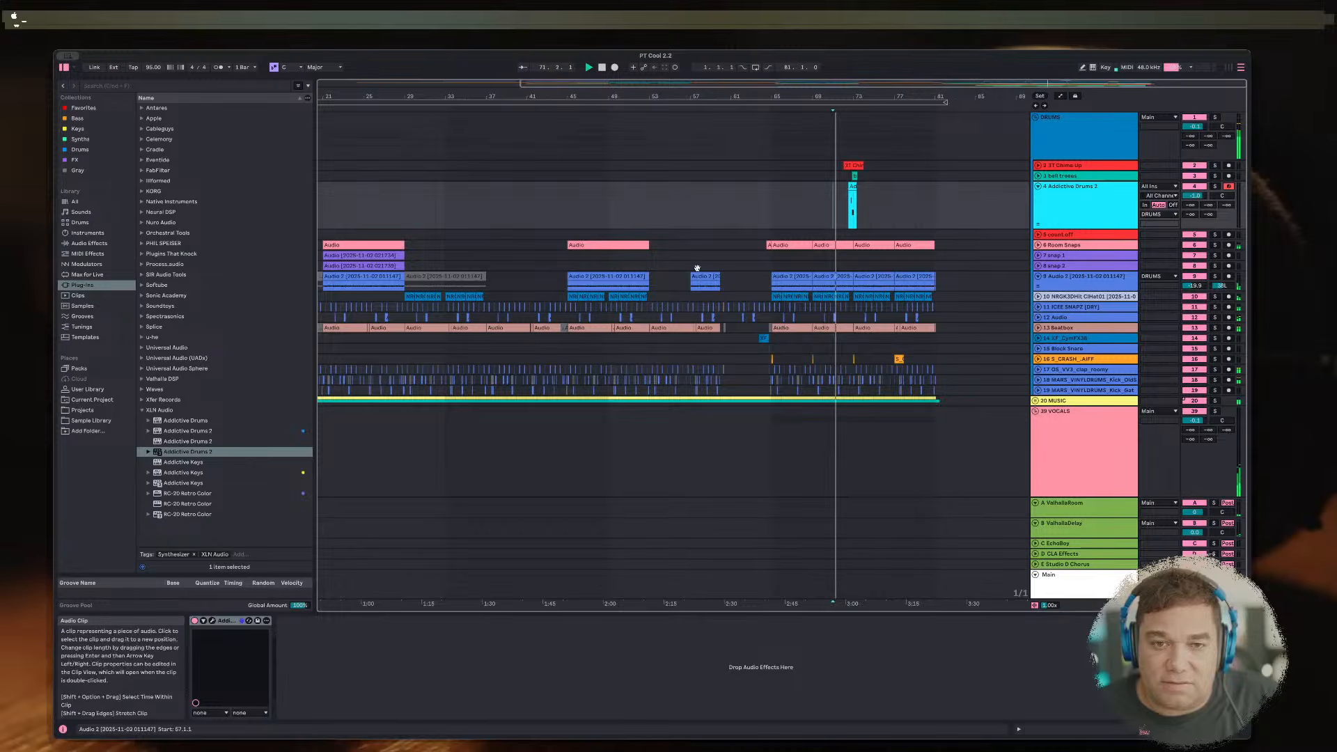
{"action": "scroll", "coordinate": [779, 293], "scroll_direction": "down", "scroll_amount": 1}
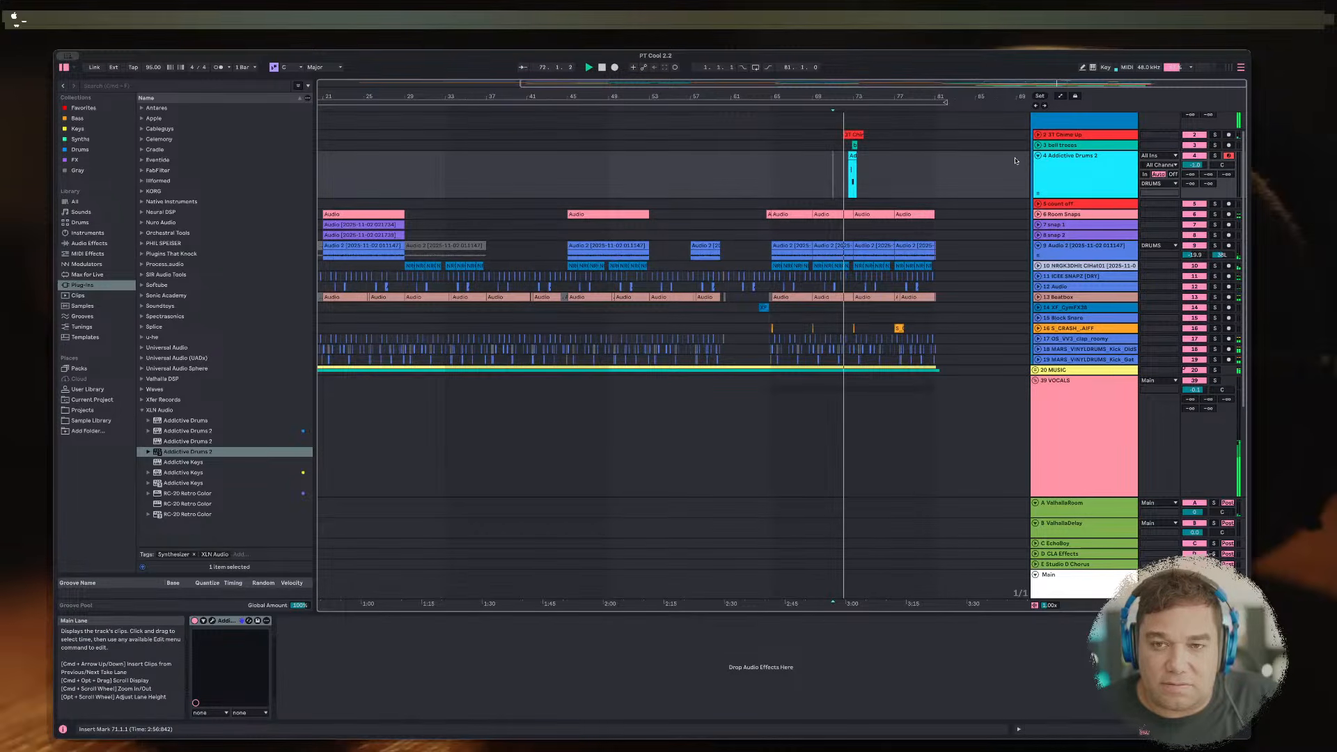
{"action": "left_click", "coordinate": [1061, 134]}
{"action": "left_click", "coordinate": [1056, 157]}
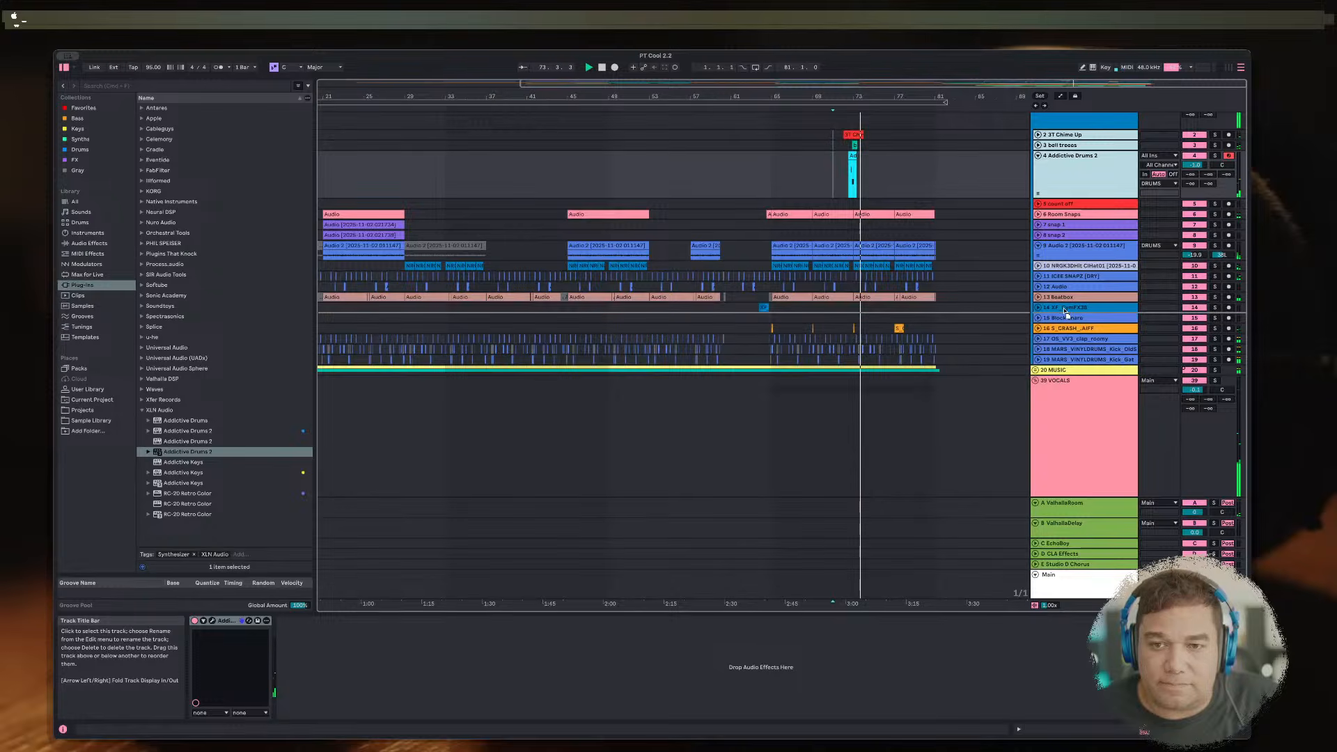
{"action": "left_click_drag", "start_coordinate": [940, 299], "coordinate": [934, 303]}
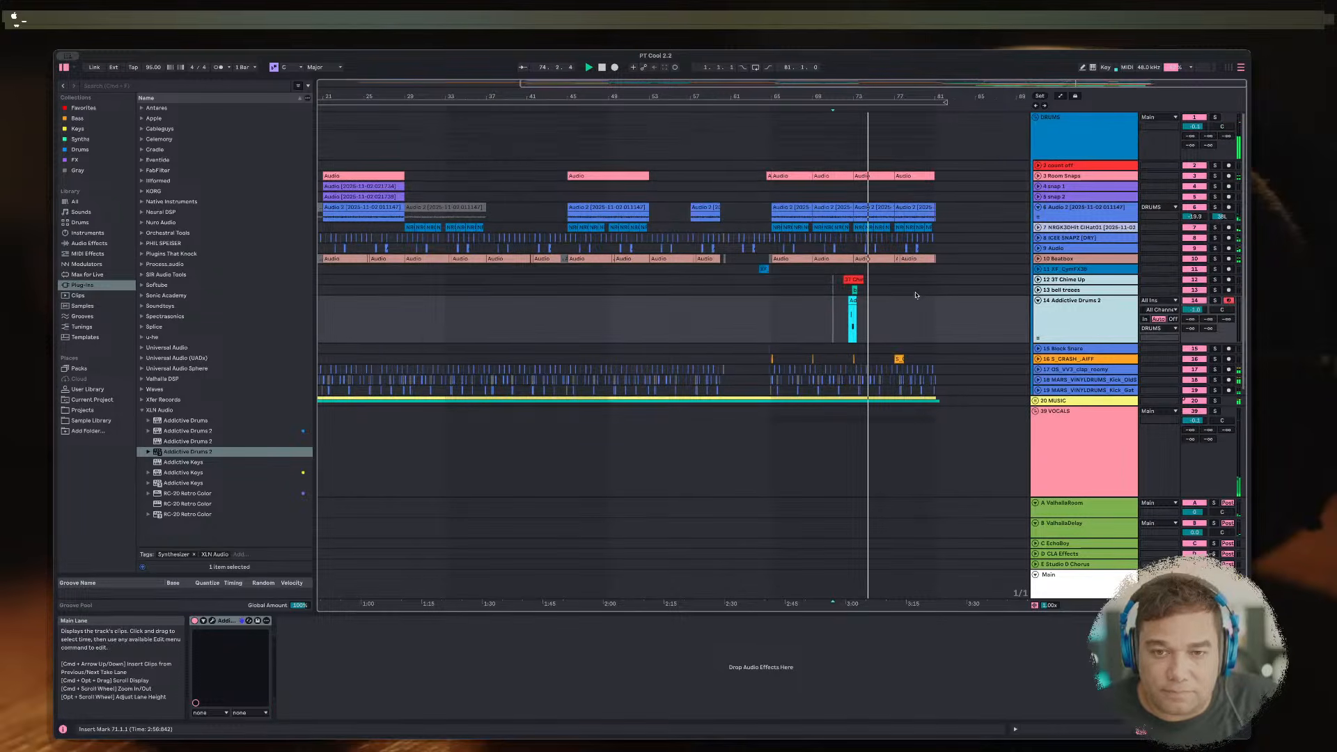
Step: Copy the Block Snare hit from just before bar 65 to the second half of bar 72 and play it back
{"action": "left_click", "coordinate": [844, 298]}
{"action": "scroll", "coordinate": [844, 298], "scroll_direction": "up", "scroll_amount": 5}
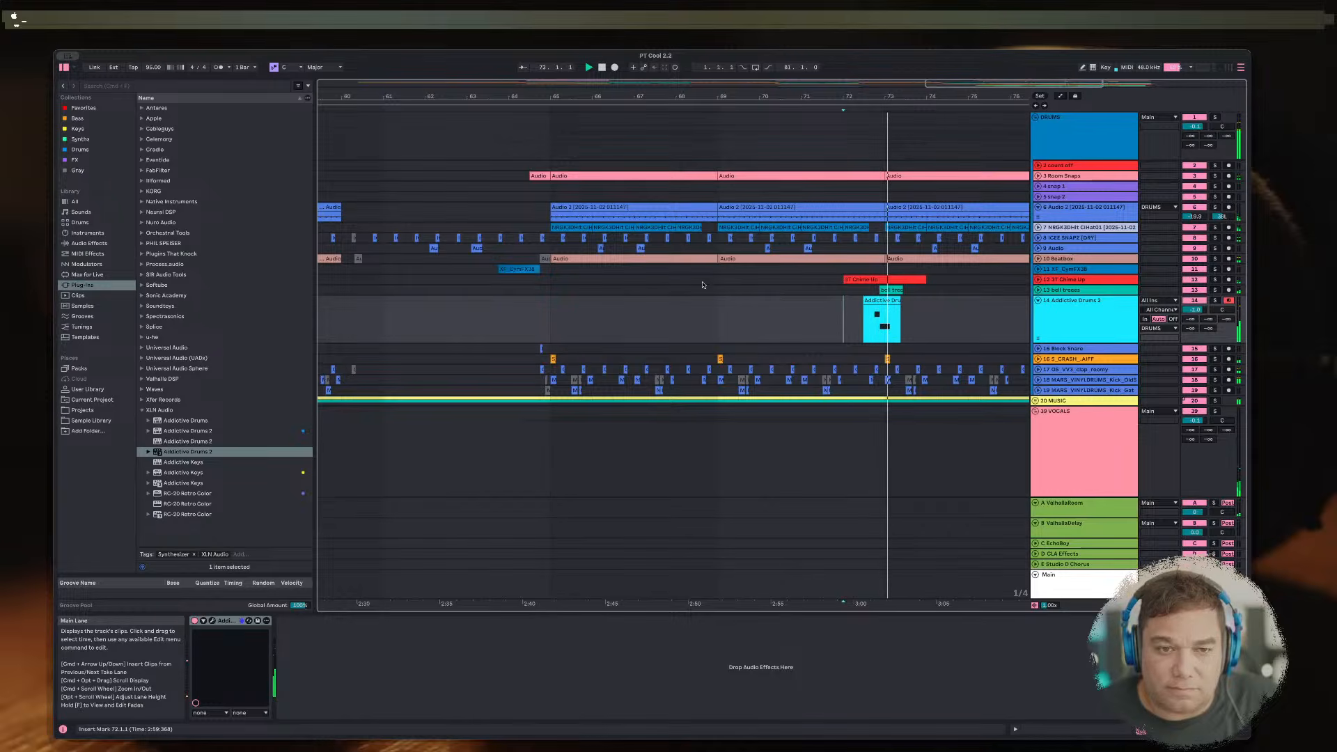
{"action": "left_click", "coordinate": [1038, 348]}
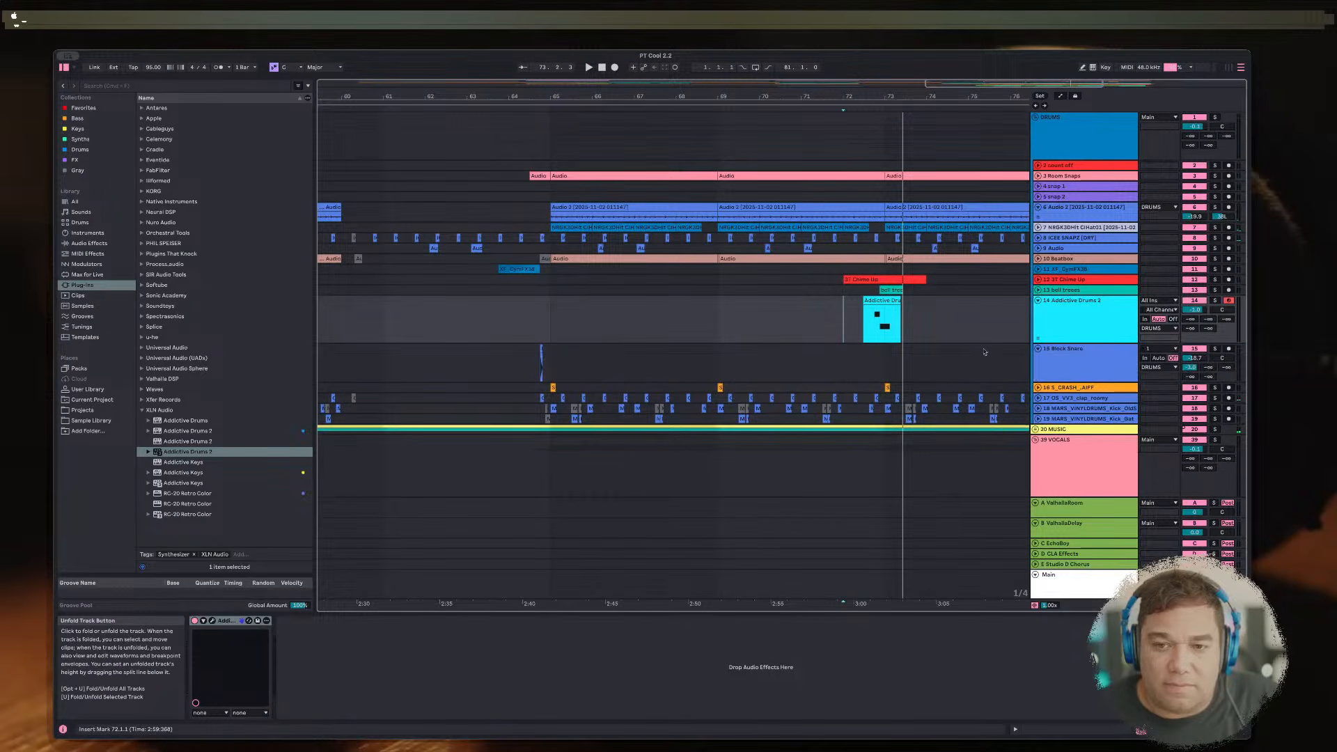
{"action": "left_click", "coordinate": [547, 351]}
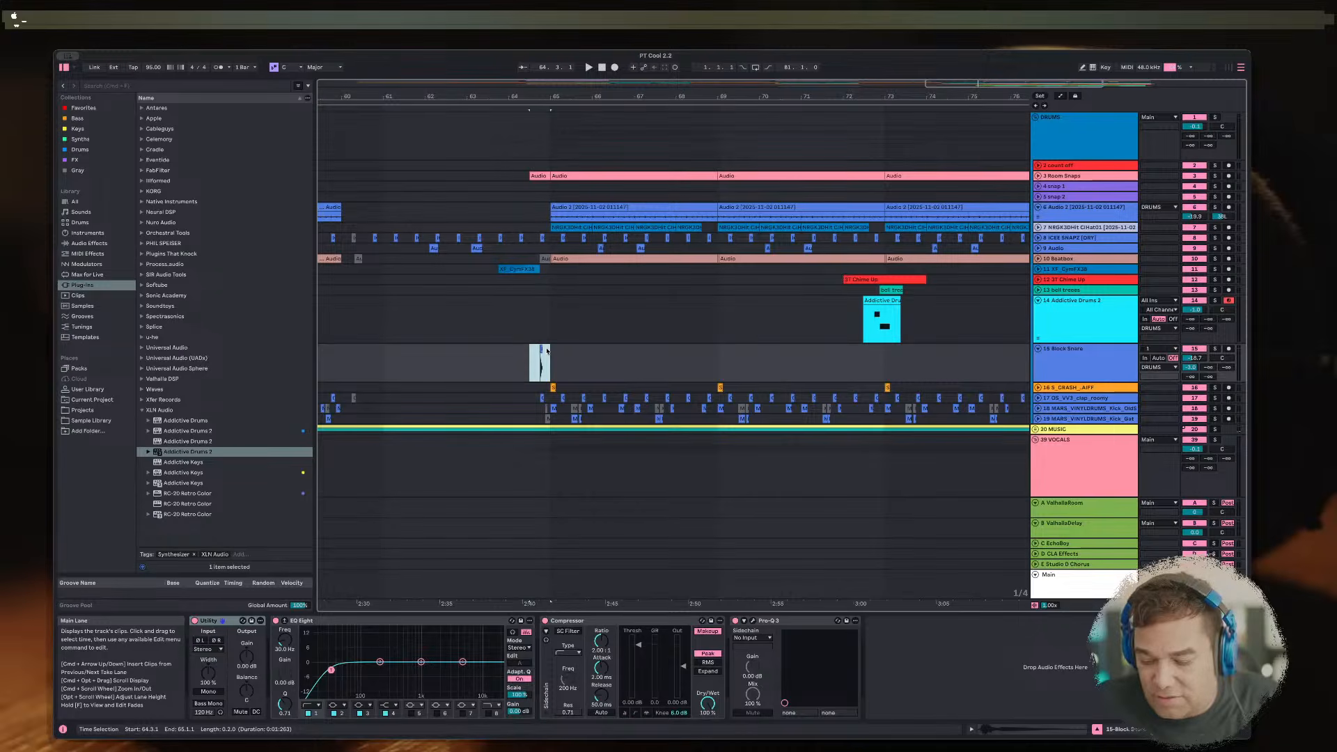
{"action": "left_click", "coordinate": [866, 356]}
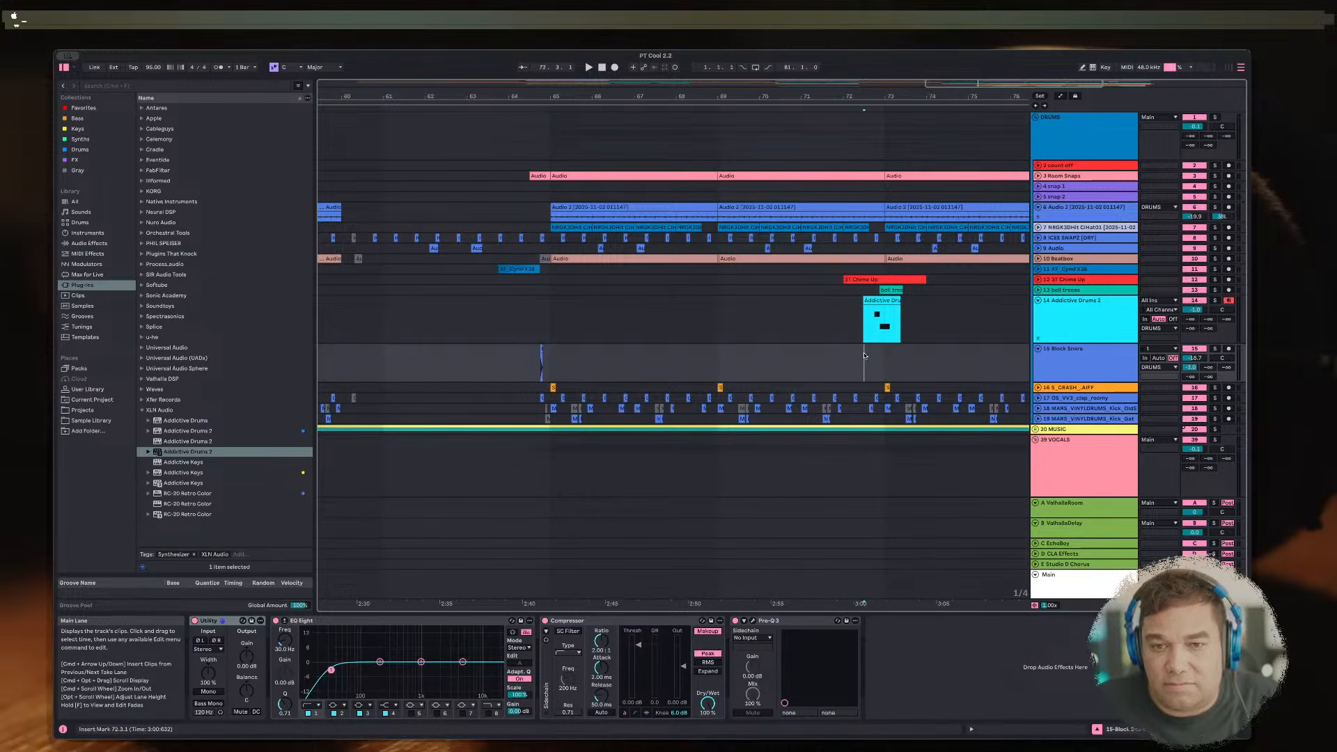
{"action": "key", "text": "space"}
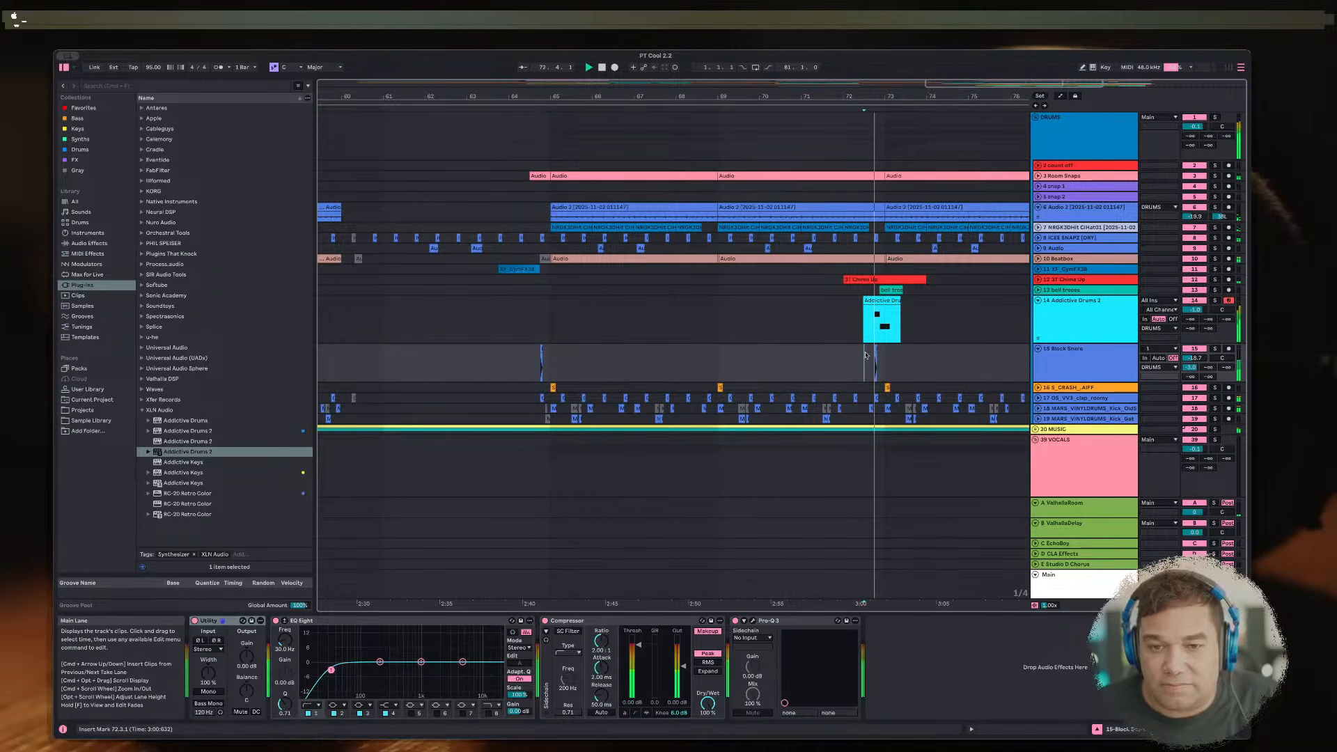
{"action": "scroll", "coordinate": [866, 356], "scroll_direction": "up", "scroll_amount": 3}
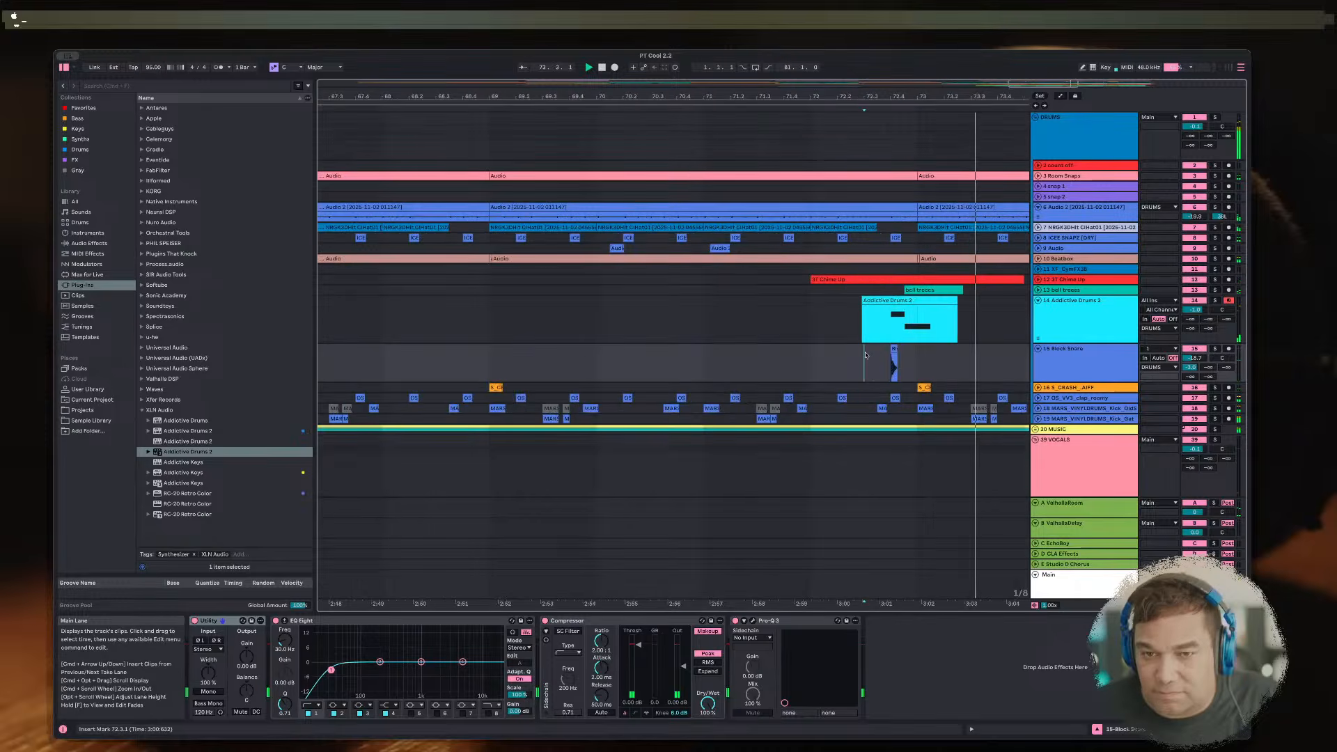
Step: Replay the lead-in to bar 73 and delete the copied hit on the Block Snare track
{"action": "left_click", "coordinate": [757, 358]}
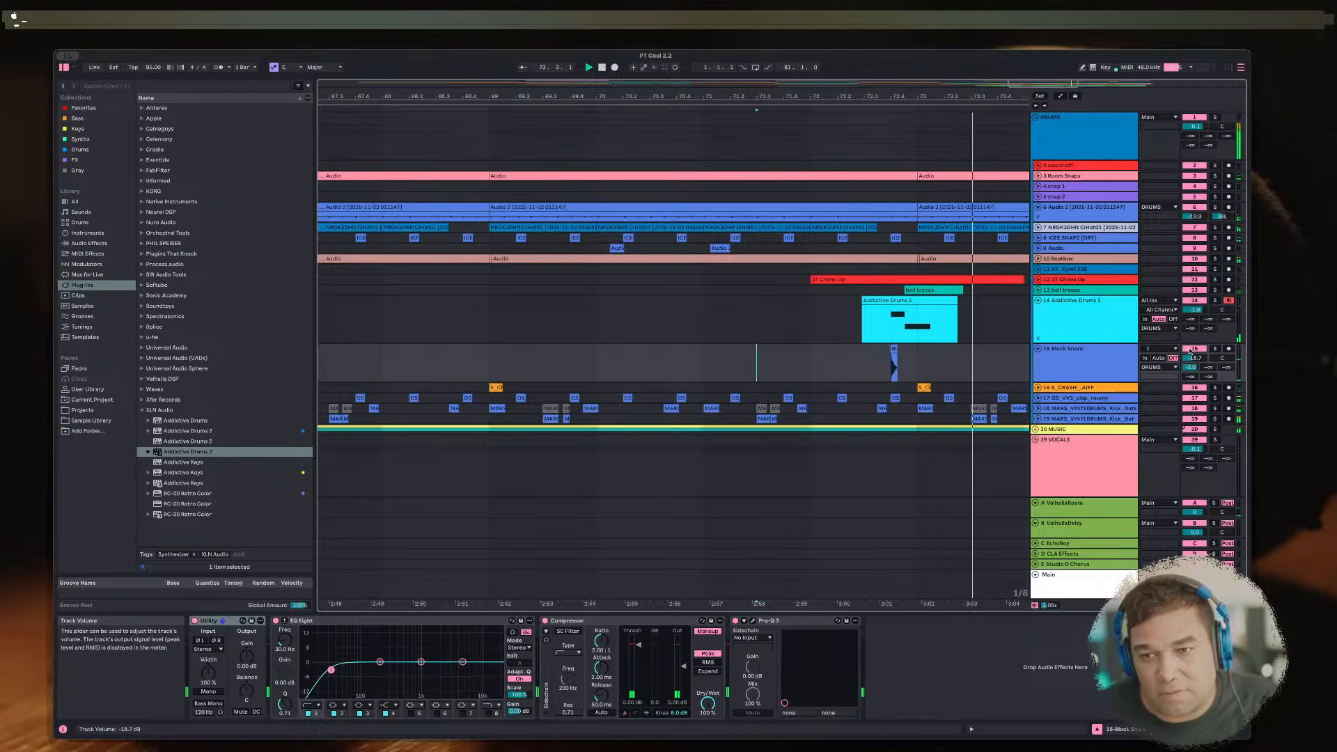
{"action": "left_click_drag", "start_coordinate": [885, 360], "coordinate": [919, 358]}
{"action": "left_click", "coordinate": [838, 355]}
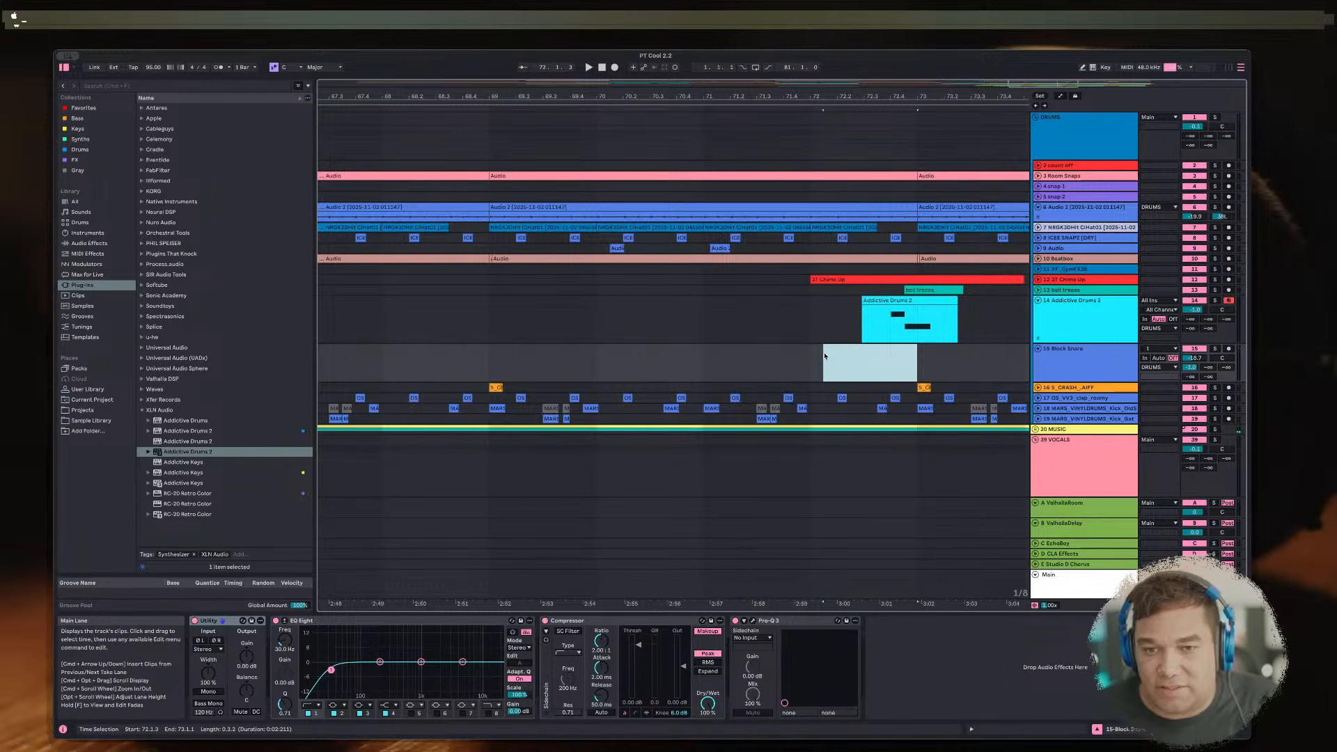
Step: Play back the ending from 71.3.3 without the copied snare hit
{"action": "left_click", "coordinate": [774, 356]}
{"action": "key", "text": "space"}
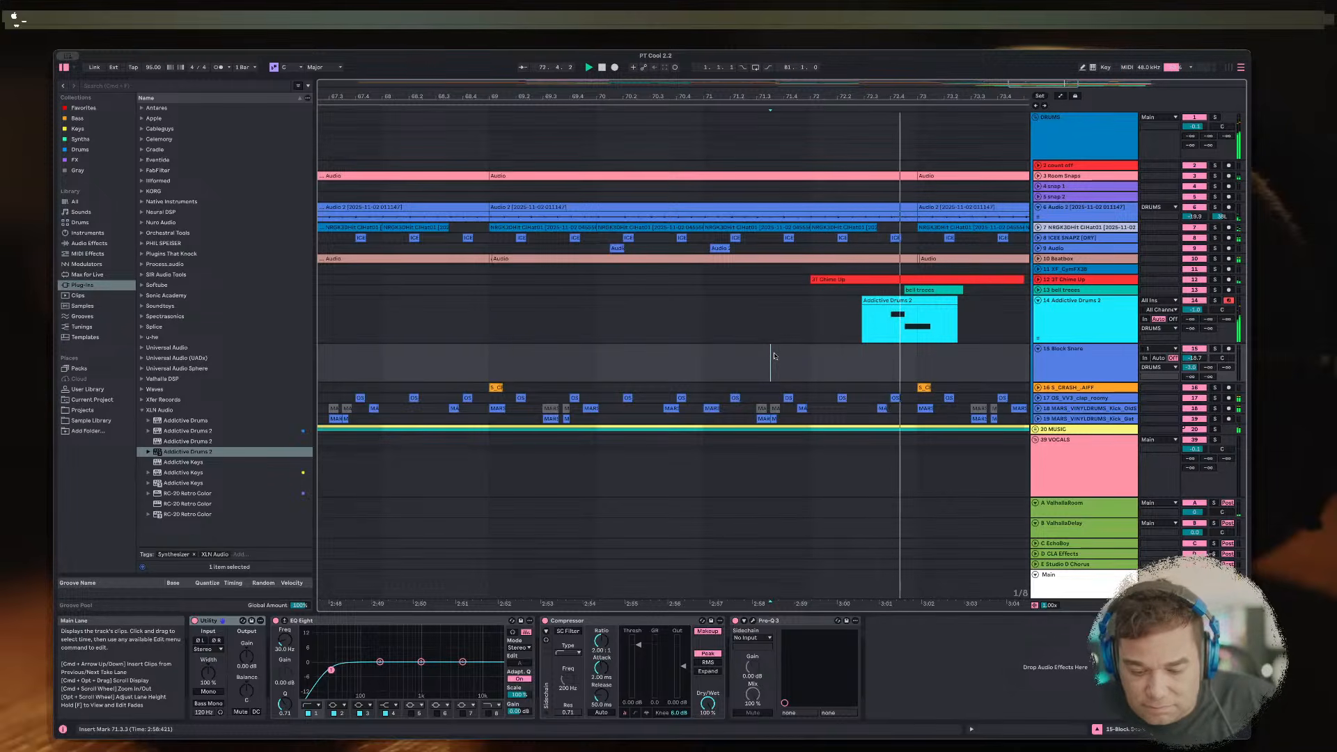
{"action": "key", "text": "minus"}
{"action": "key", "text": "minus"}
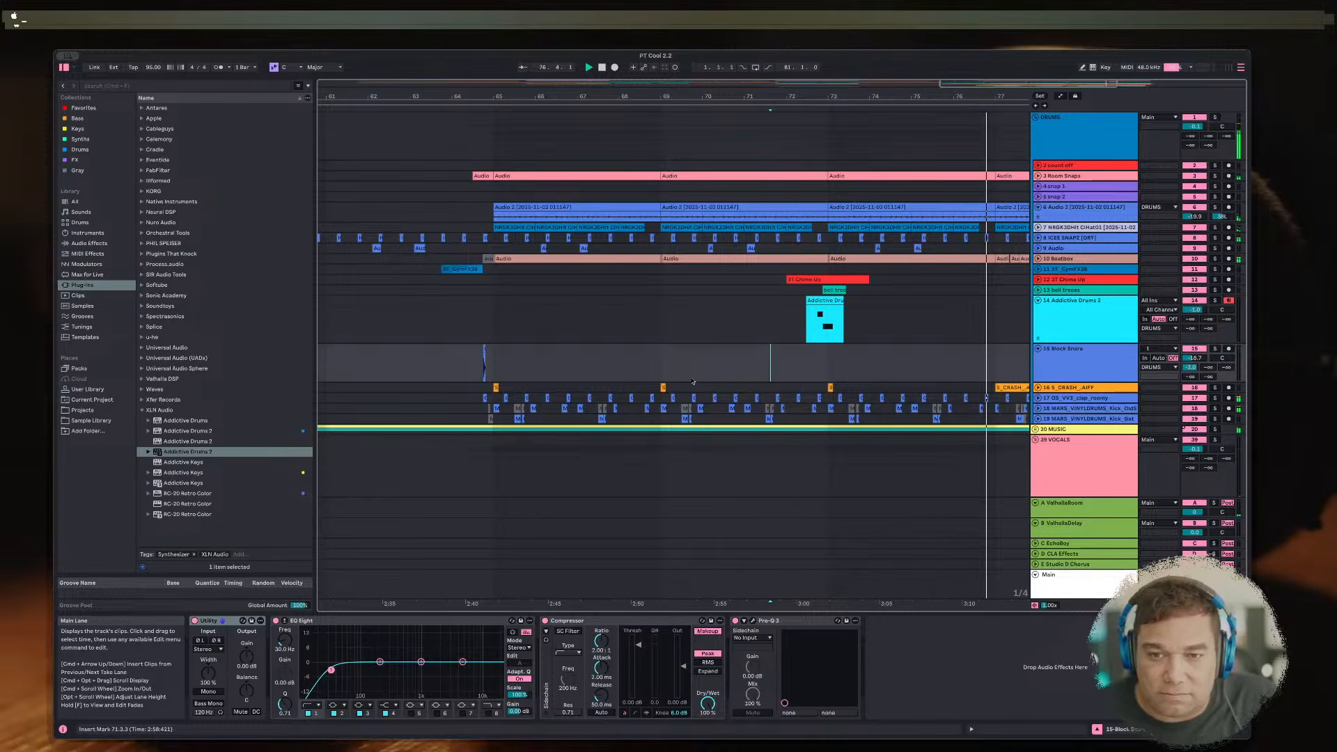
{"action": "key", "text": "minus"}
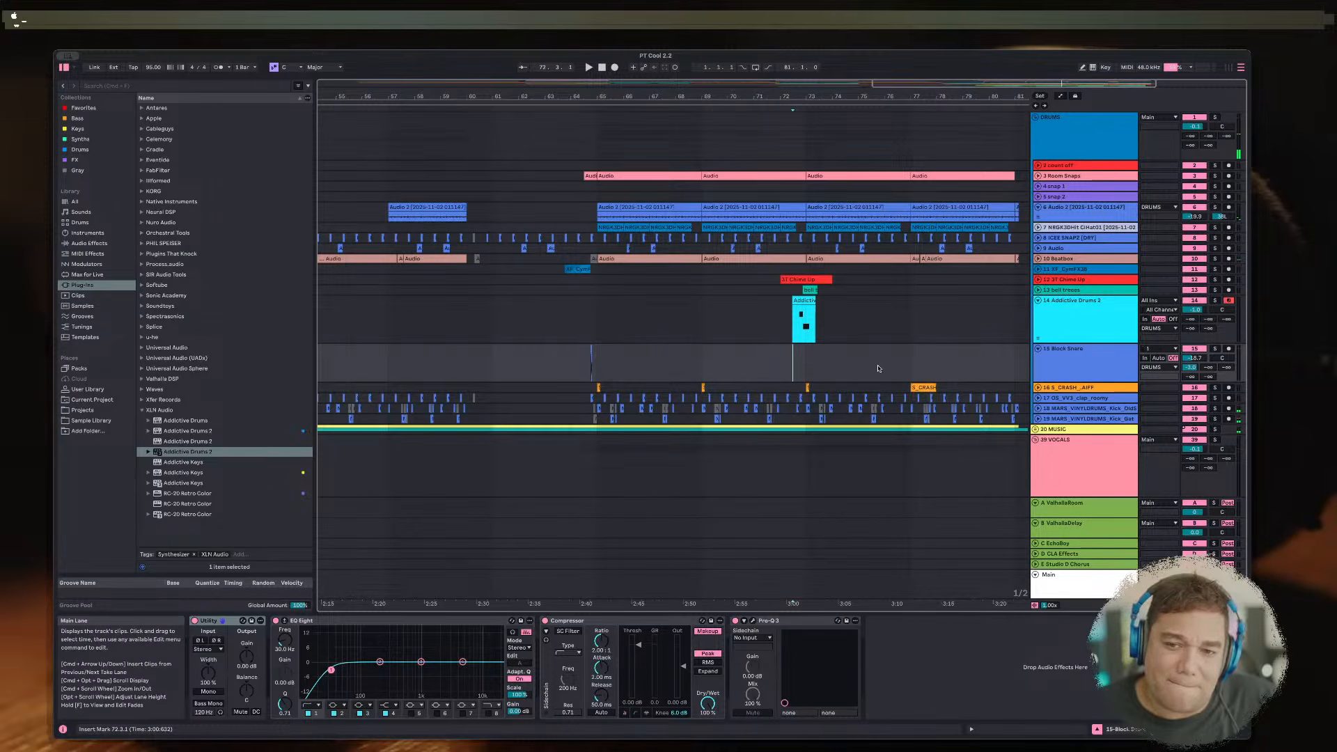
Step: Audition the tambourine samples in the Sample Library's drum kit and select MARS_VINYLDRUMS_Tamb_Clean.wav
{"action": "key", "text": "Up"}
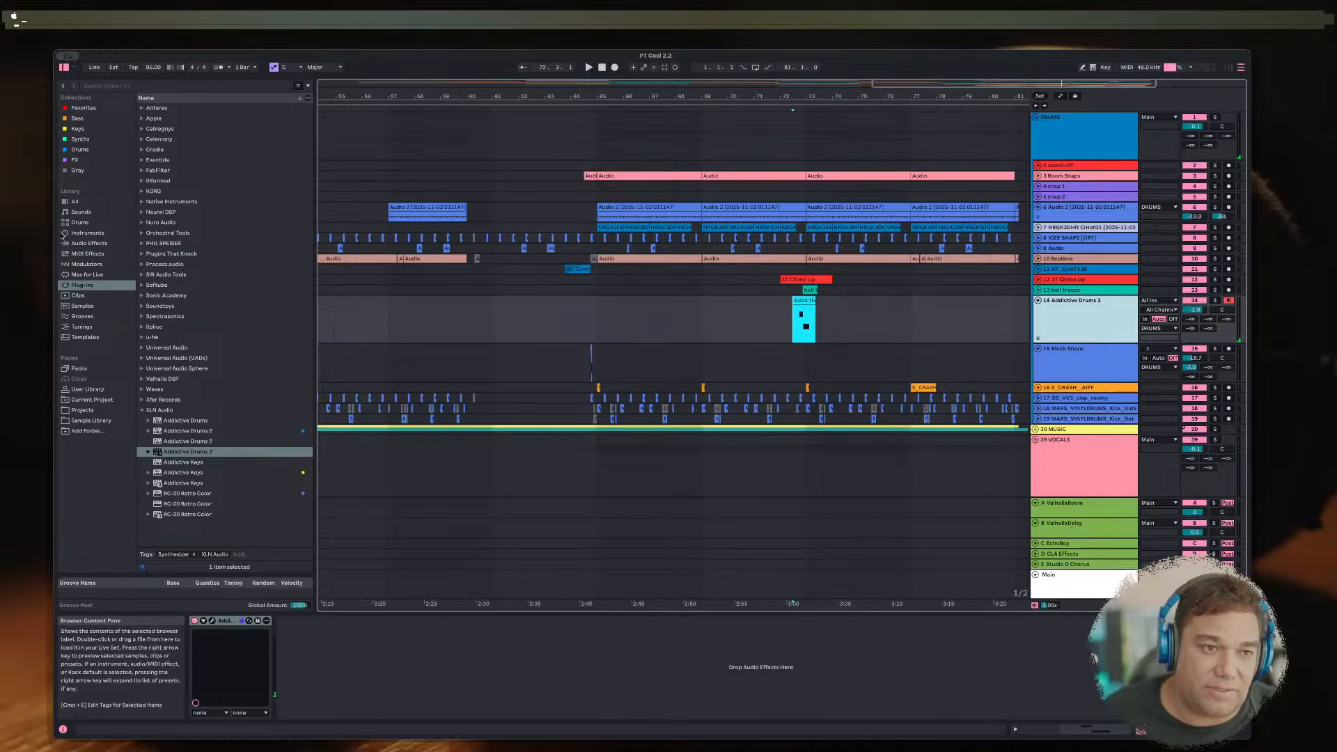
{"action": "left_click", "coordinate": [90, 420]}
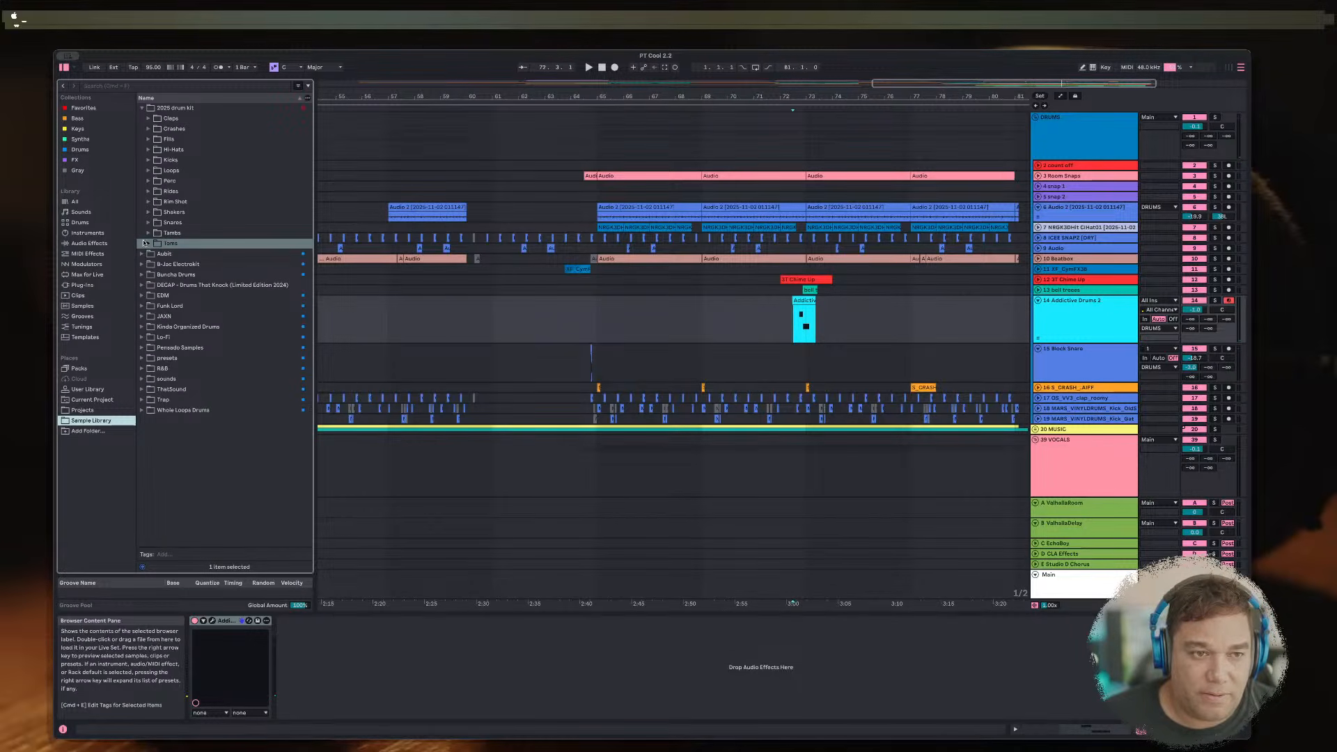
{"action": "left_click", "coordinate": [148, 232]}
{"action": "key", "text": "Down"}
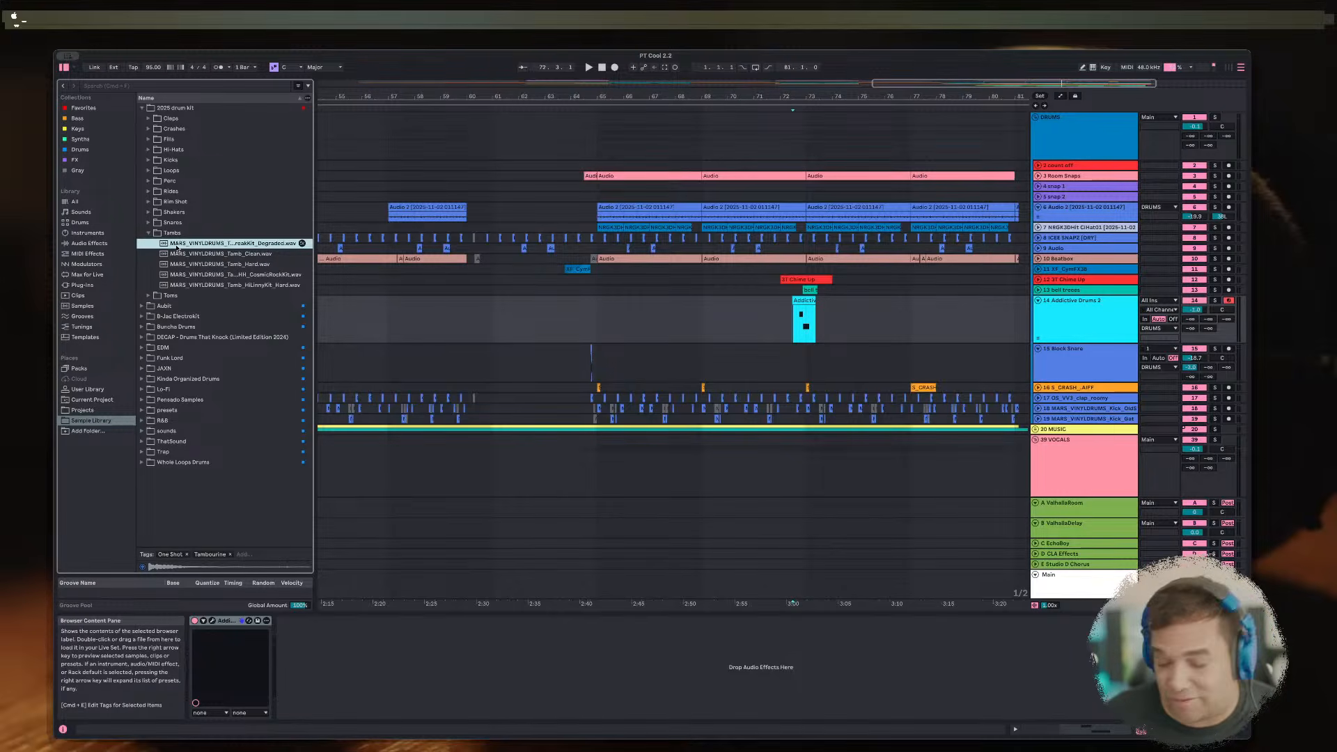
{"action": "key", "text": "Down"}
{"action": "key", "text": "Down"}
{"action": "key", "text": "Down"}
{"action": "key", "text": "Down"}
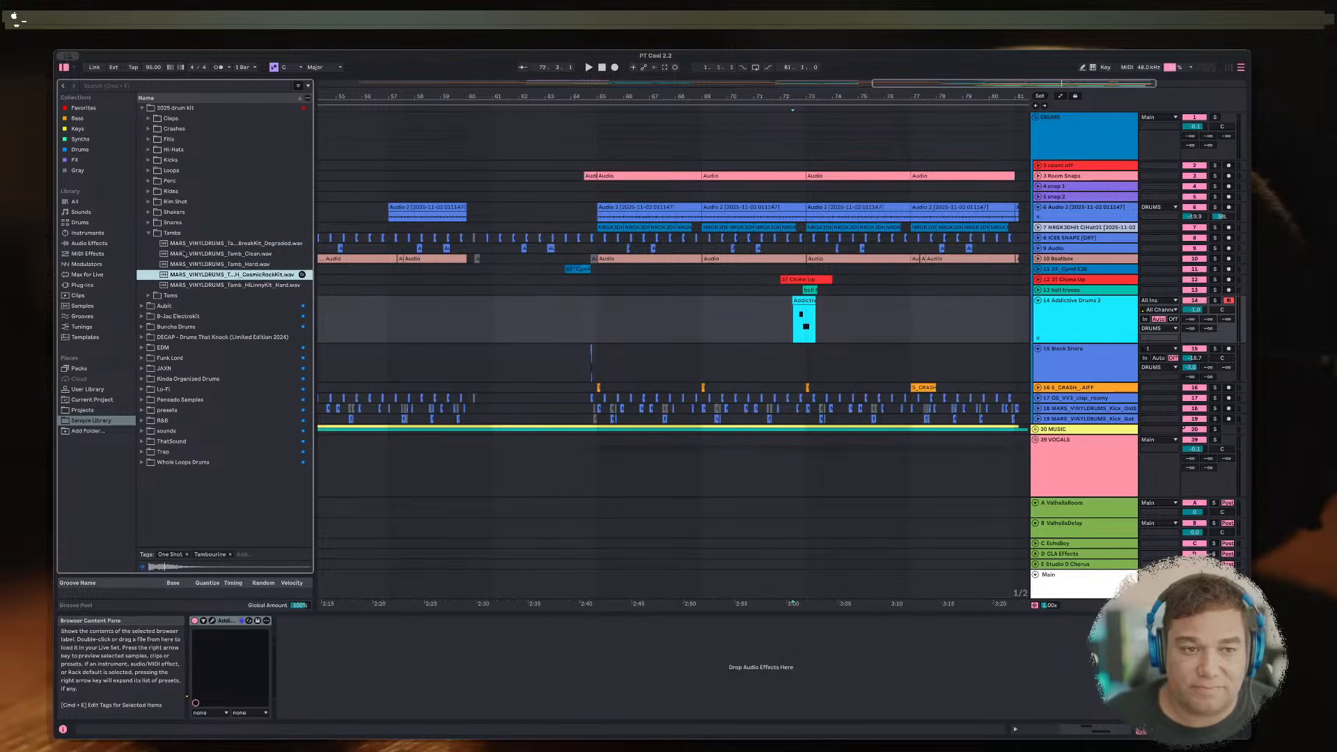
{"action": "key", "text": "Up"}
{"action": "key", "text": "Up"}
{"action": "key", "text": "Up"}
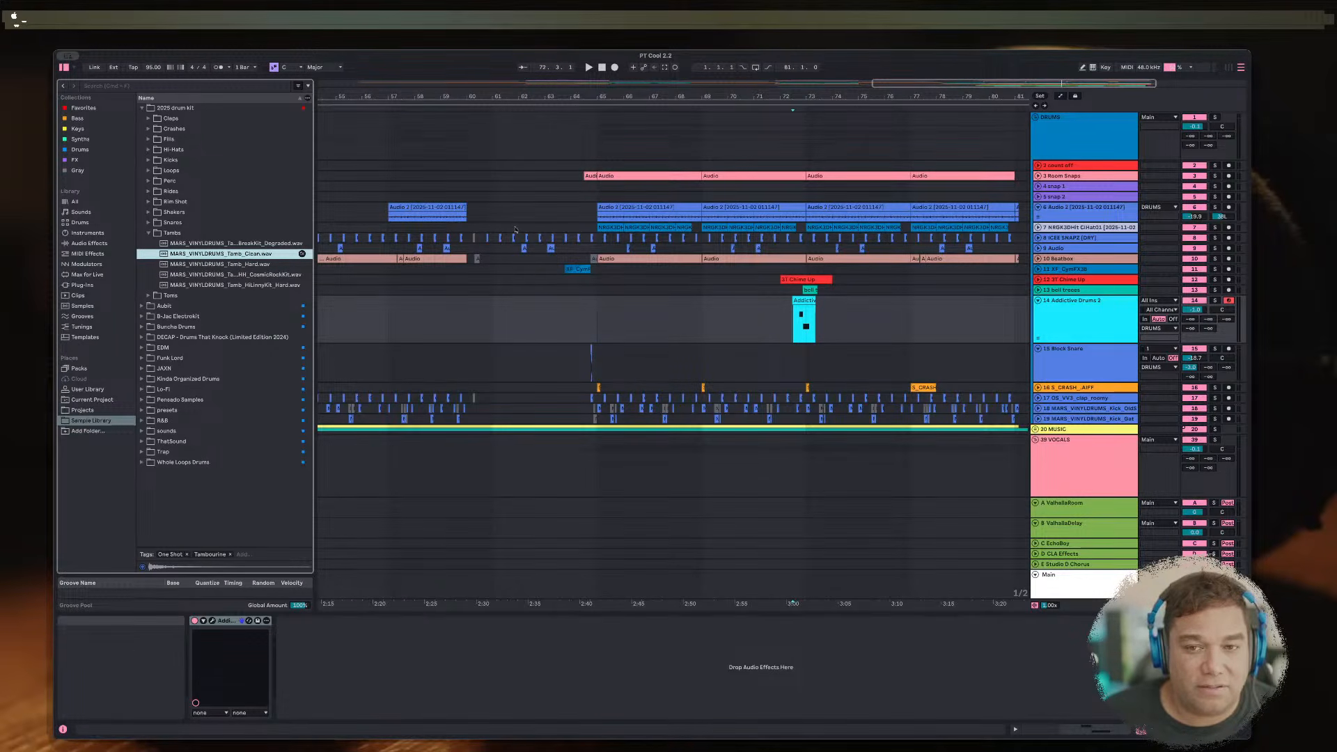
Step: Place the MARS_VINYLDRUMS_Tamb_Clean sample in mid bar 73 on a new audio track below Addictive Drums 2 and play it back
{"action": "key", "text": "super+t"}
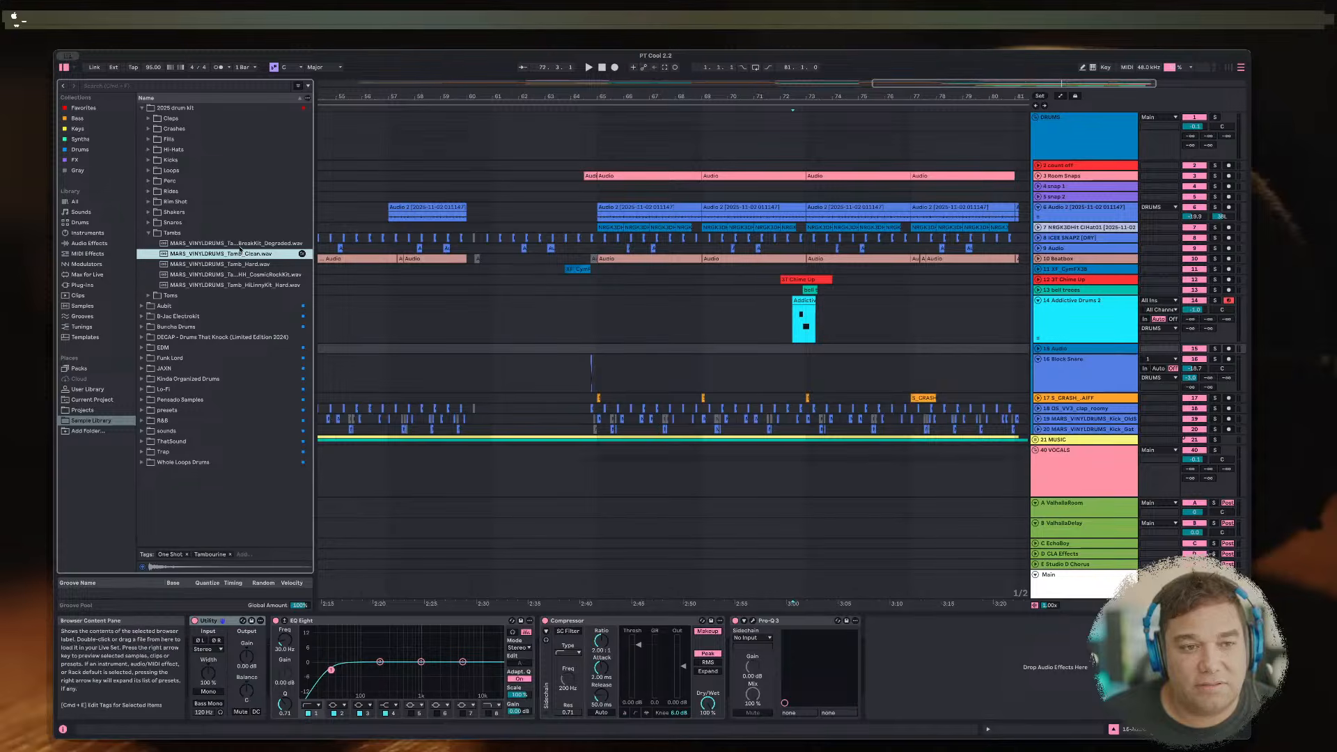
{"action": "left_click", "coordinate": [821, 354]}
{"action": "left_click_drag", "start_coordinate": [824, 353], "coordinate": [823, 350]}
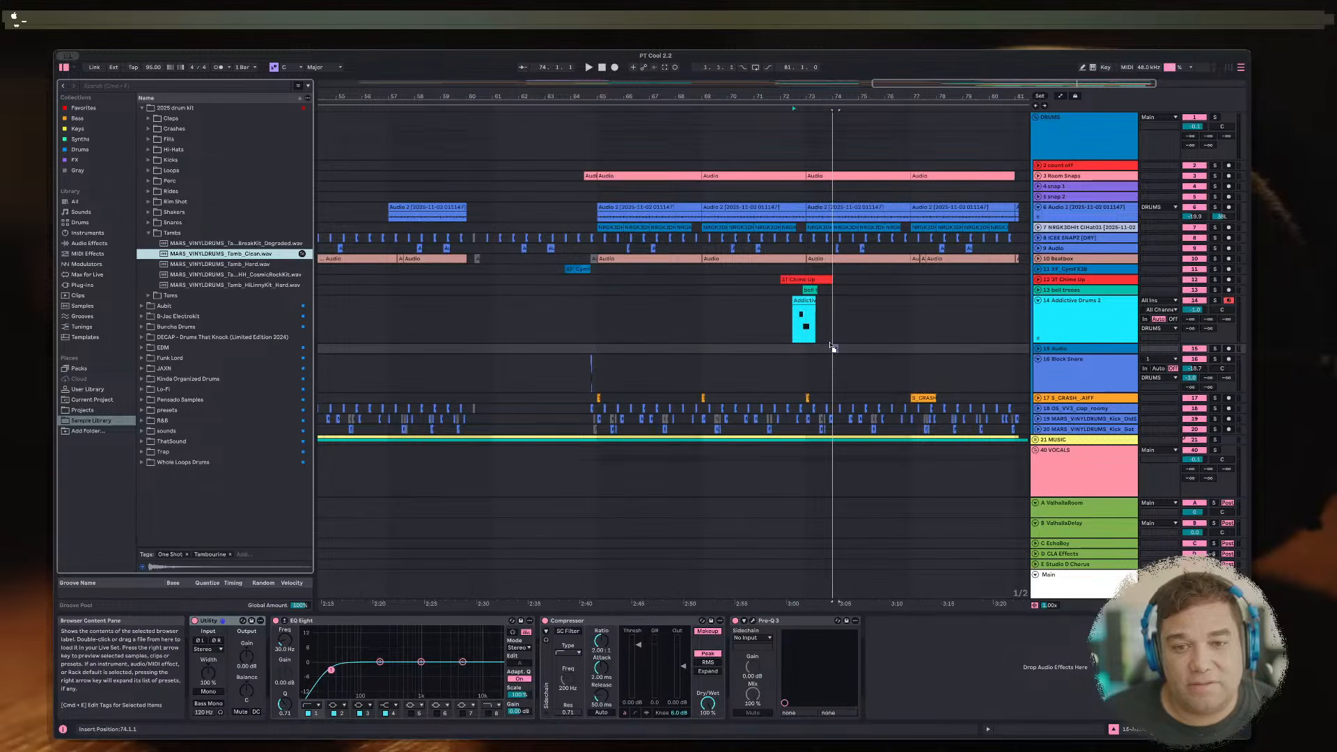
{"action": "key", "text": "space"}
{"action": "left_click", "coordinate": [1038, 349]}
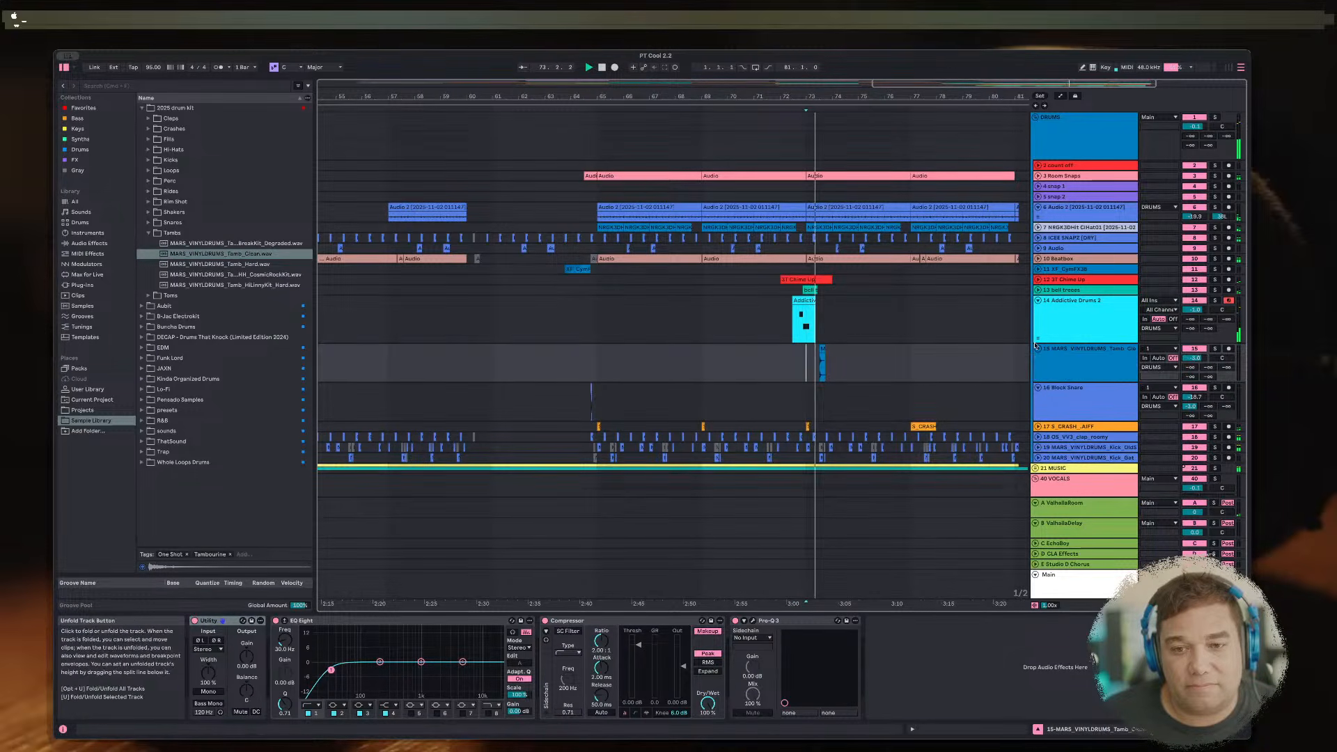
Step: Move the tambourine hit from mid bar 73 to 74.4.1 and play back from around bar 72
{"action": "key", "text": "plus"}
{"action": "key", "text": "plus"}
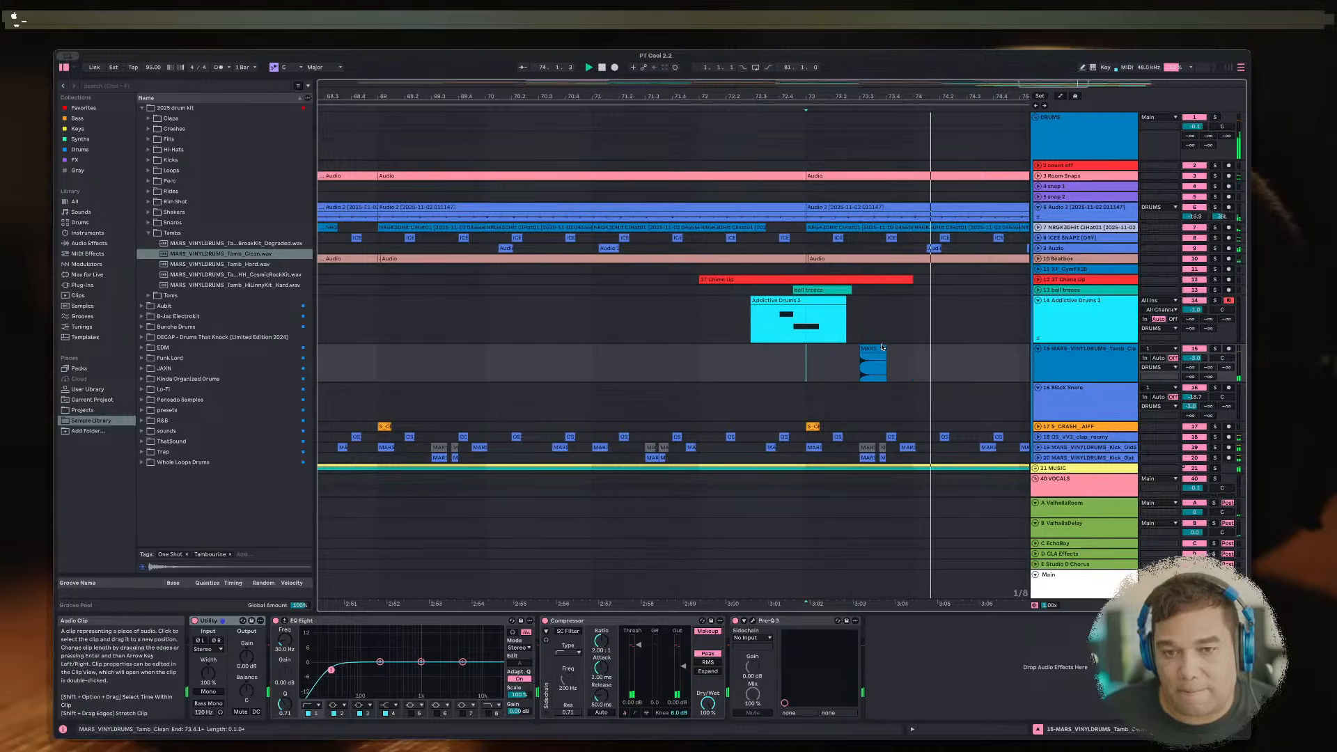
{"action": "left_click_drag", "start_coordinate": [847, 349], "coordinate": [934, 351]}
{"action": "left_click", "coordinate": [808, 359]}
{"action": "key", "text": "space"}
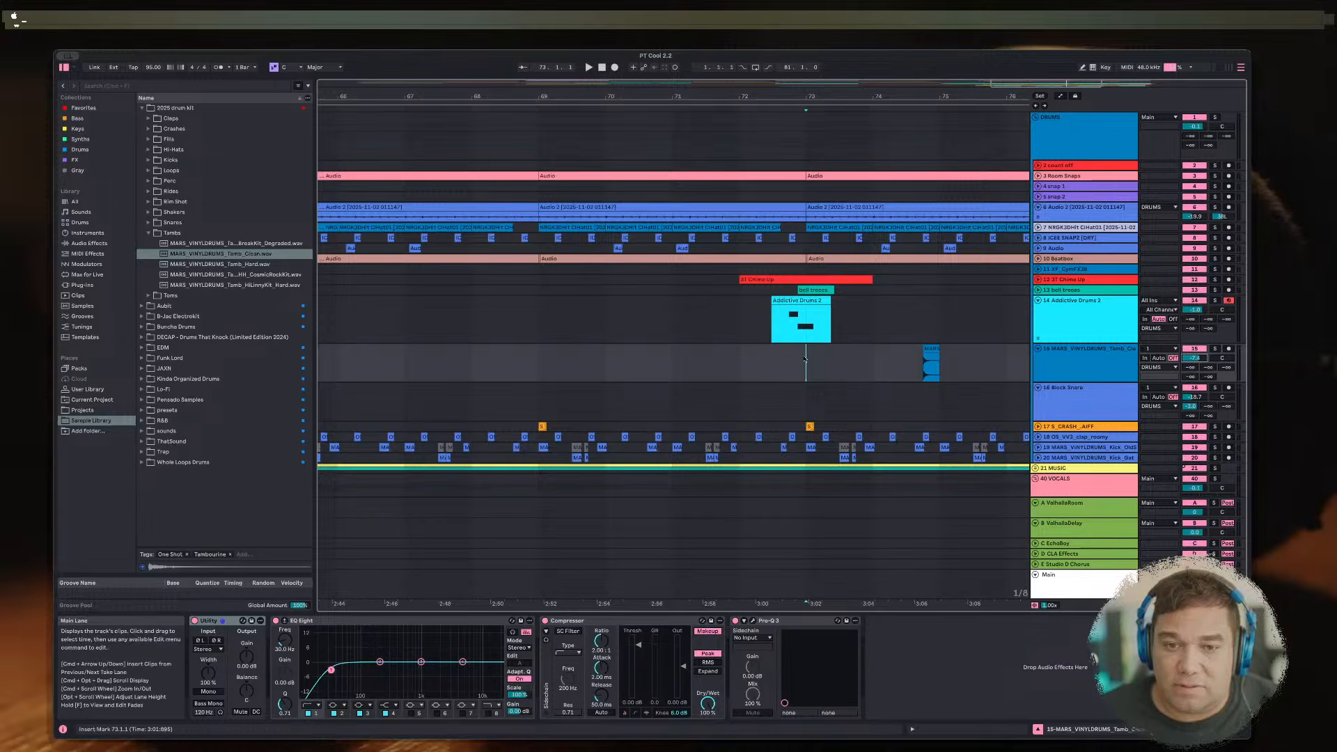
{"action": "left_click", "coordinate": [747, 362]}
{"action": "key", "text": "space"}
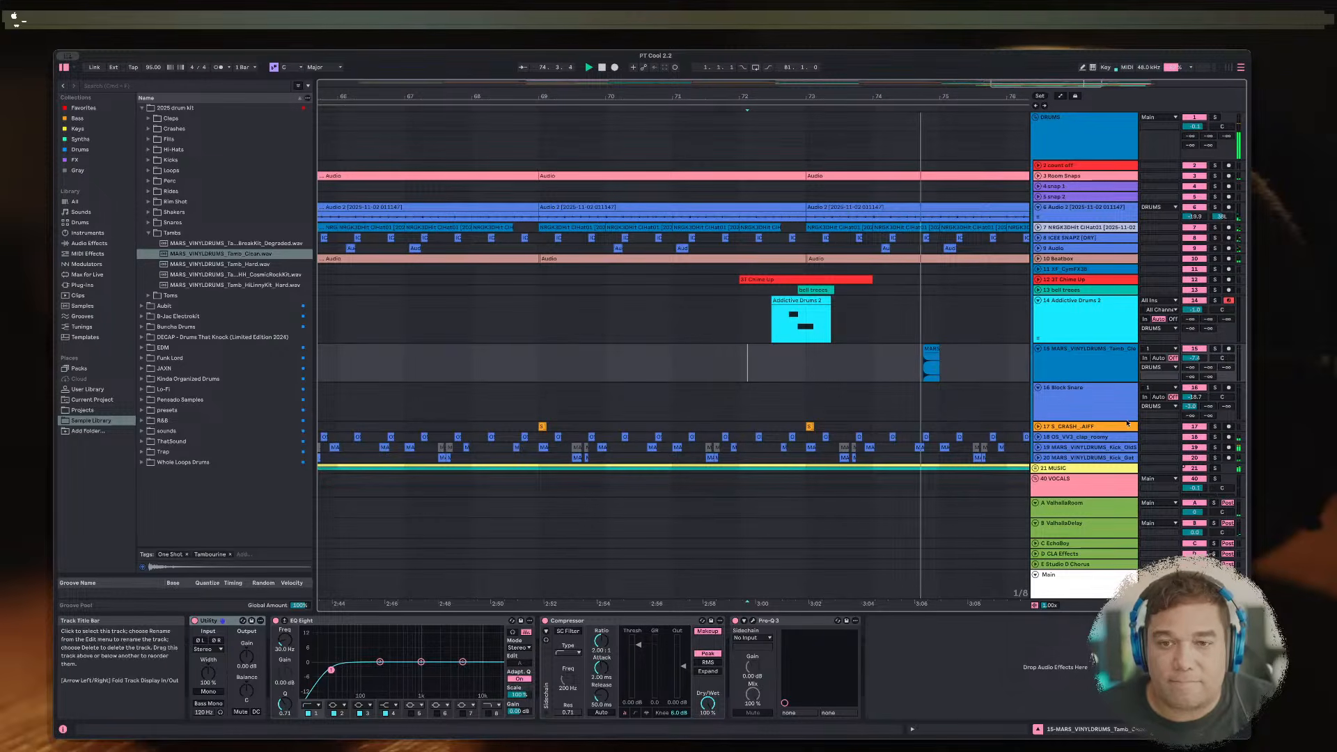
Step: Lower the tambourine track's volume and copy its hit from 74.4 to 78.4
{"action": "left_click_drag", "start_coordinate": [1193, 357], "coordinate": [1193, 371]}
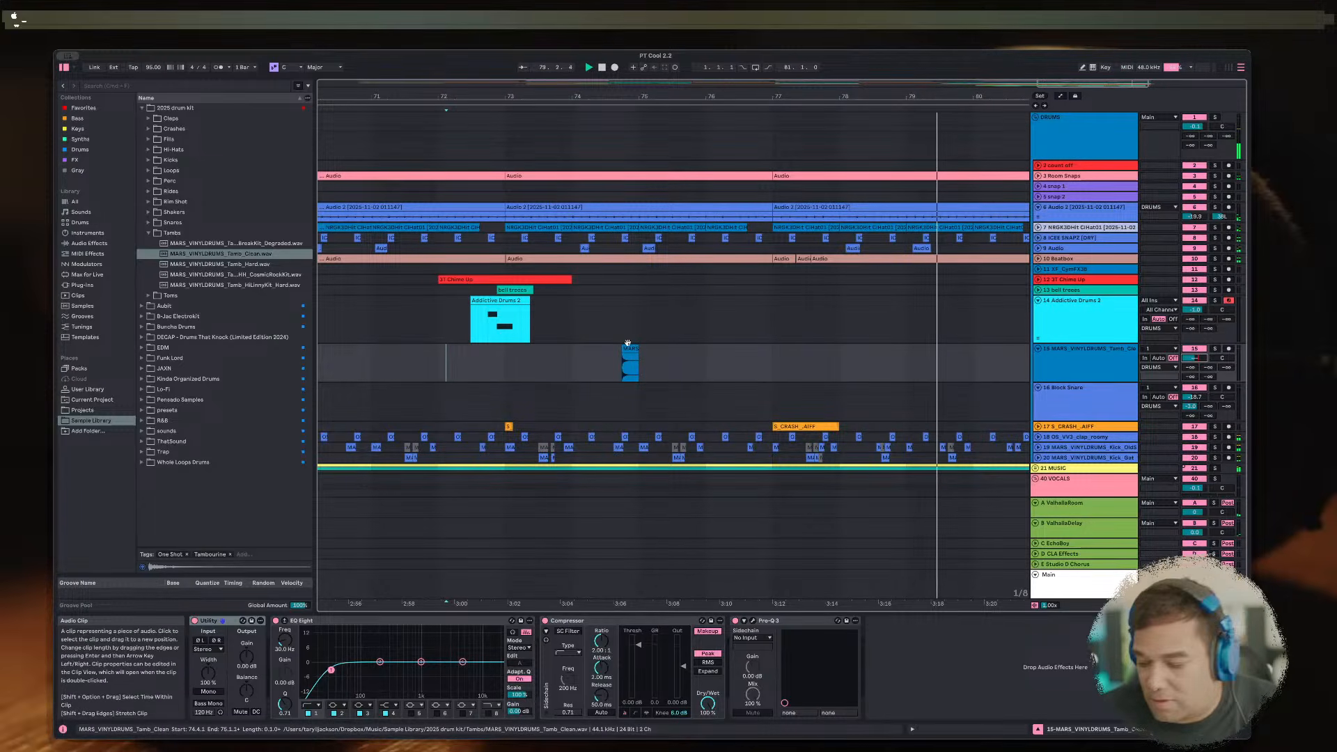
{"action": "left_click", "coordinate": [739, 361]}
{"action": "key", "text": "space"}
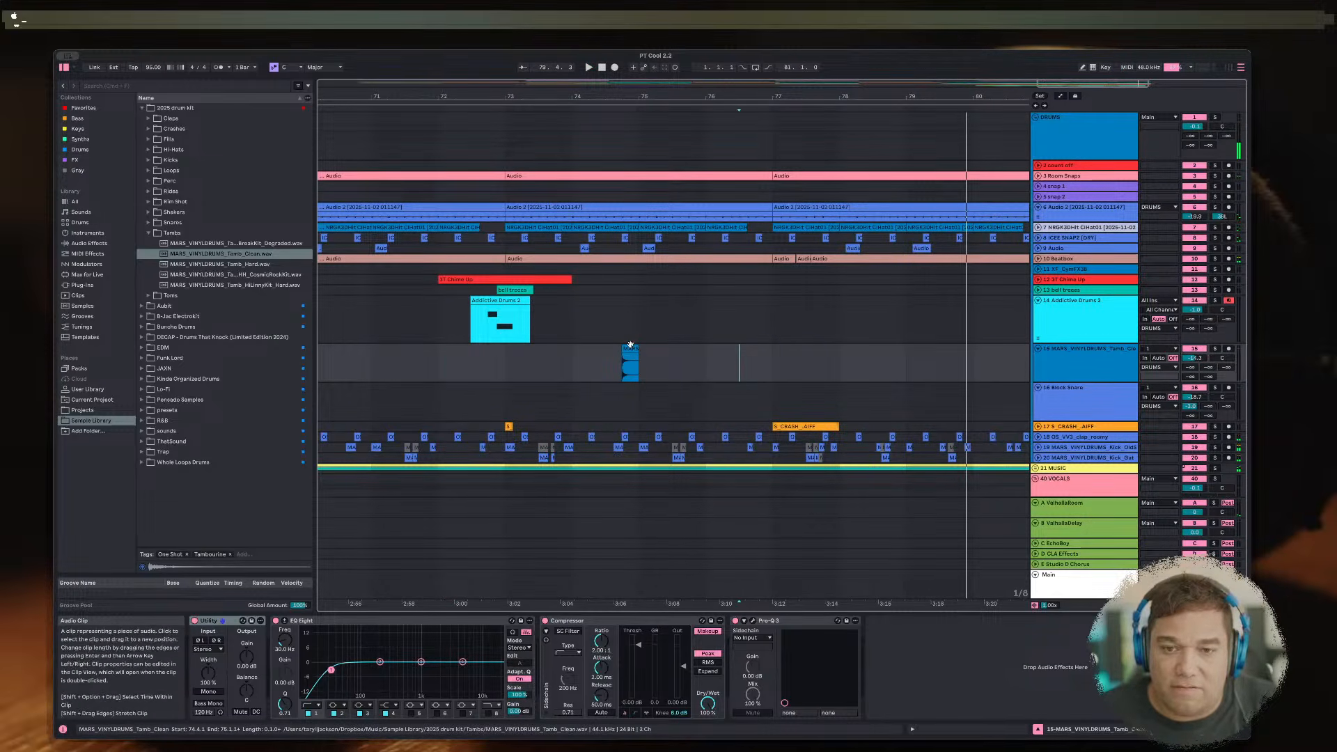
{"action": "left_click_drag", "start_coordinate": [630, 346], "coordinate": [898, 352]}
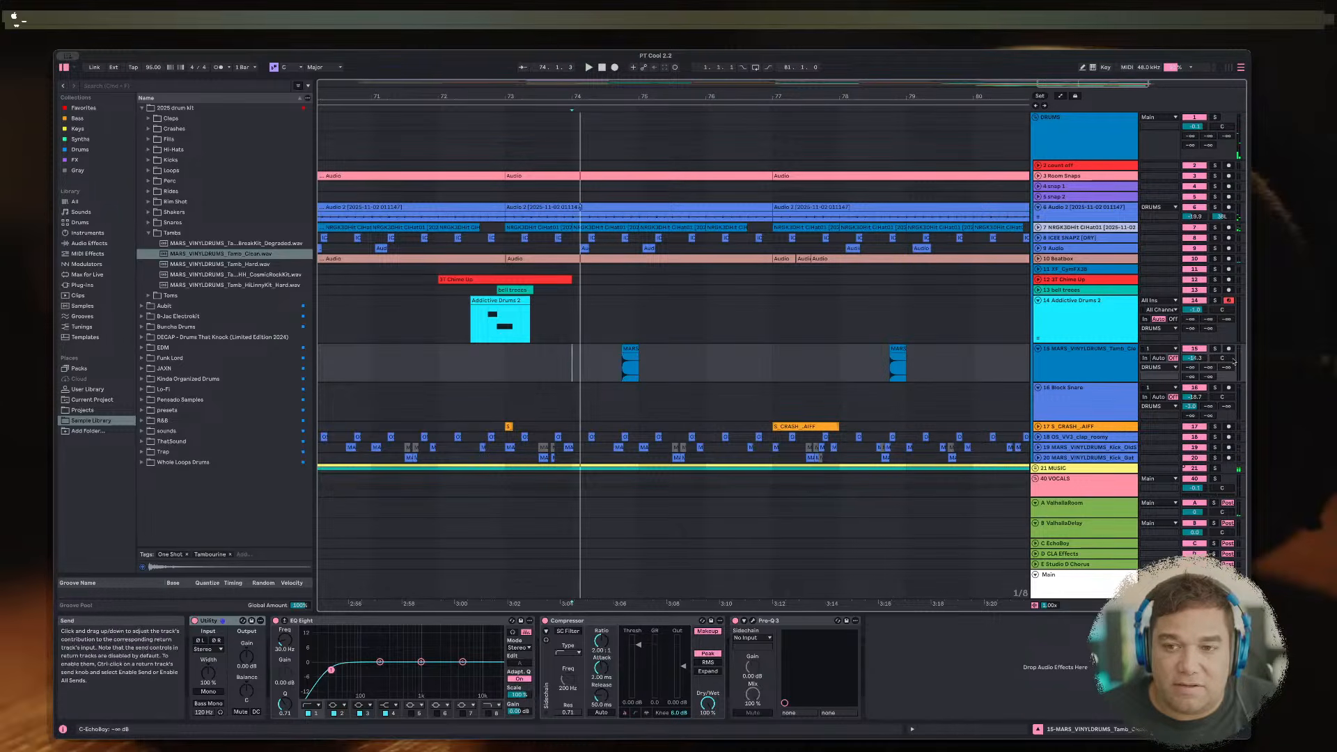
Step: Pan the tambourine track slightly right and lower its volume to about -26 dB while playing from 74.1.1
{"action": "key", "text": "space"}
{"action": "left_click_drag", "start_coordinate": [1194, 358], "coordinate": [1195, 365]}
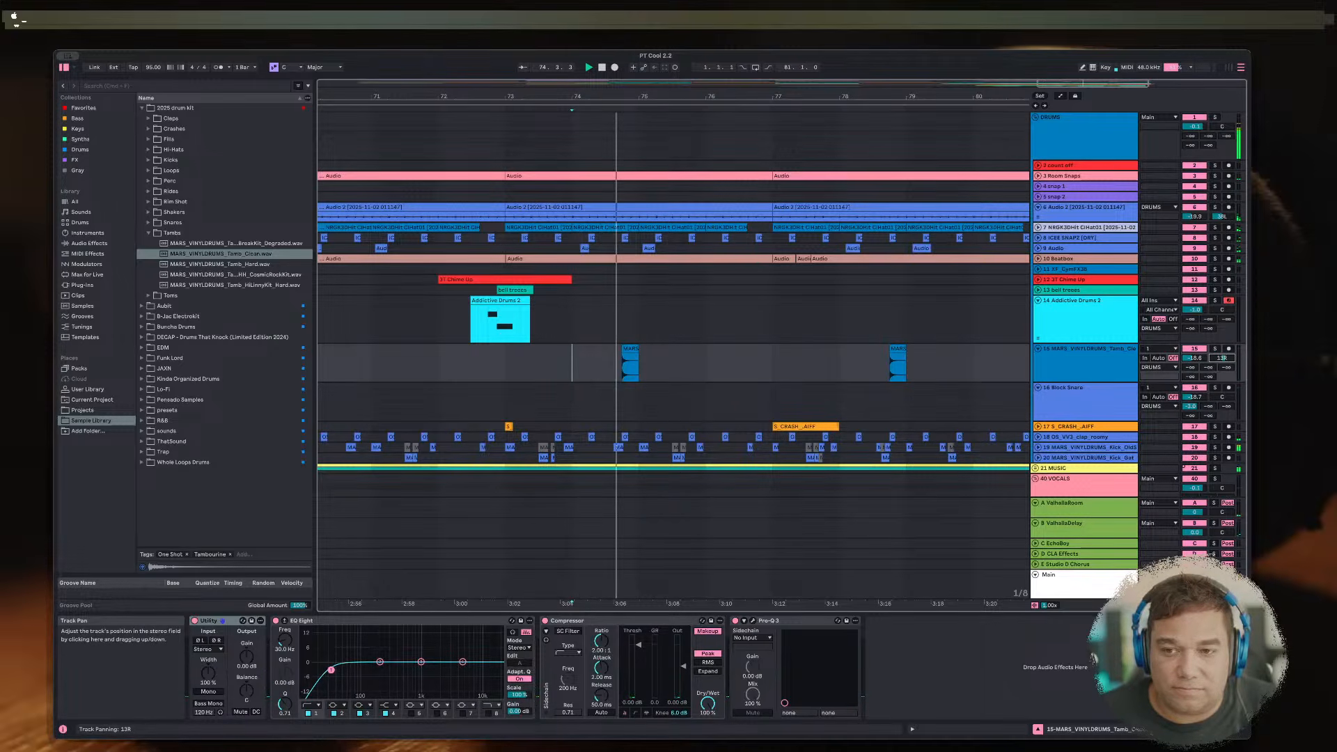
{"action": "mouse_move", "coordinate": [1194, 357]}
{"action": "left_mouse_down"}
{"action": "mouse_move", "coordinate": [1193, 379]}
{"action": "mouse_move", "coordinate": [1195, 346]}
{"action": "left_mouse_up"}
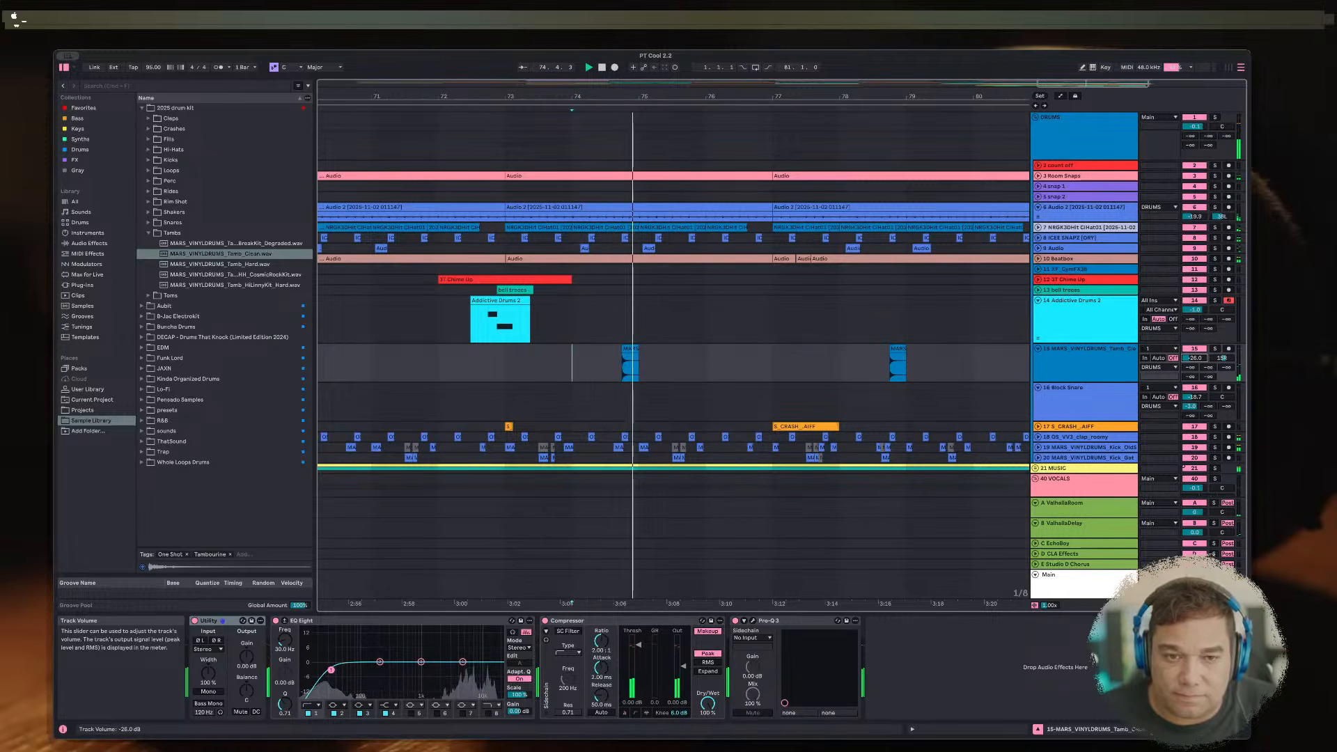
{"action": "left_click", "coordinate": [1089, 358]}
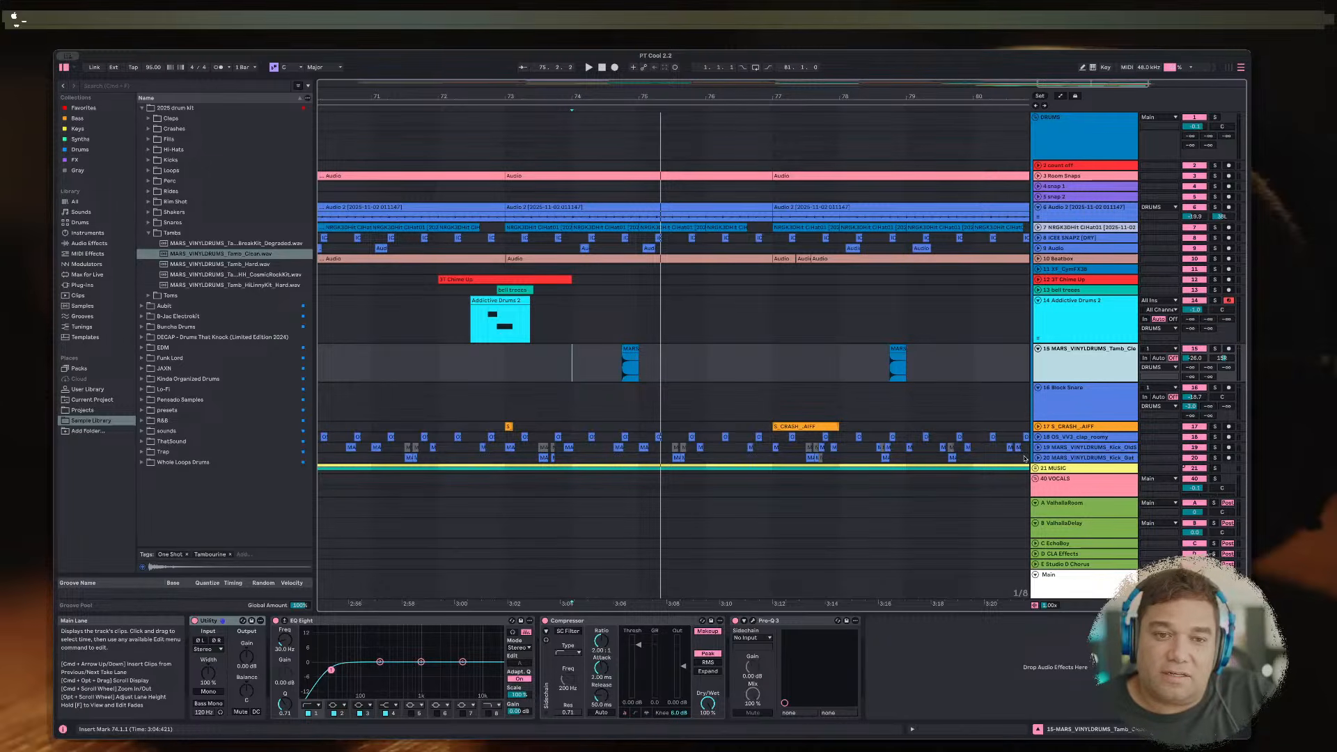
Step: Solo the tambourine track and loop playback from 74.2.1 to 75.1.1 around its first hit
{"action": "left_click", "coordinate": [499, 358]}
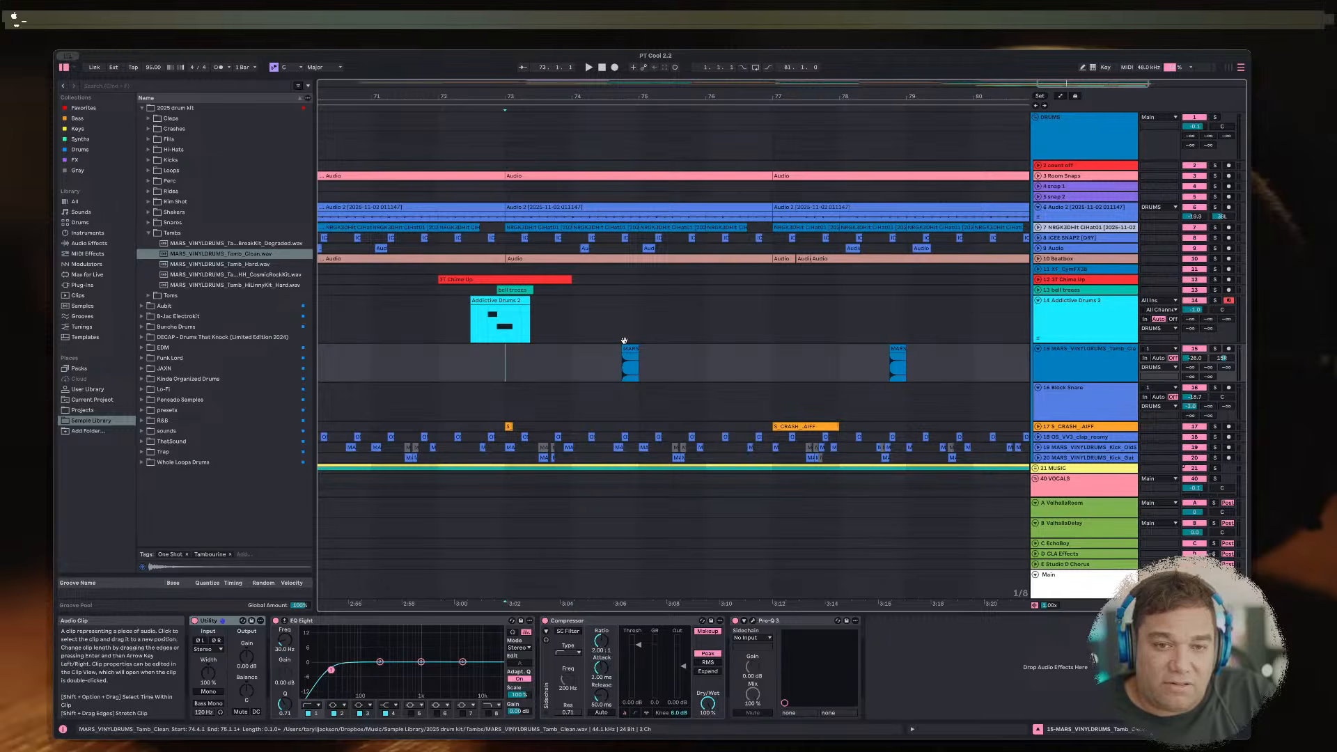
{"action": "left_click", "coordinate": [1215, 349]}
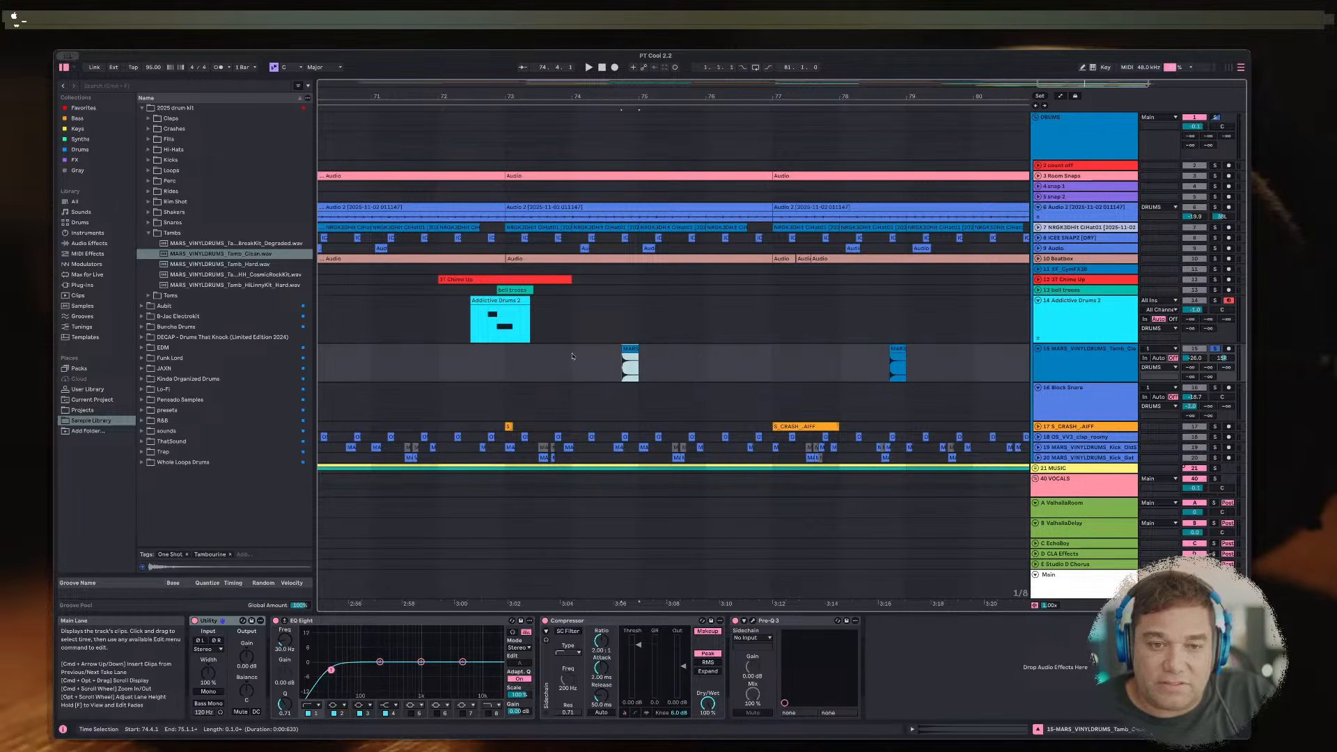
{"action": "left_click_drag", "start_coordinate": [572, 357], "coordinate": [625, 358]}
{"action": "left_click", "coordinate": [613, 353]}
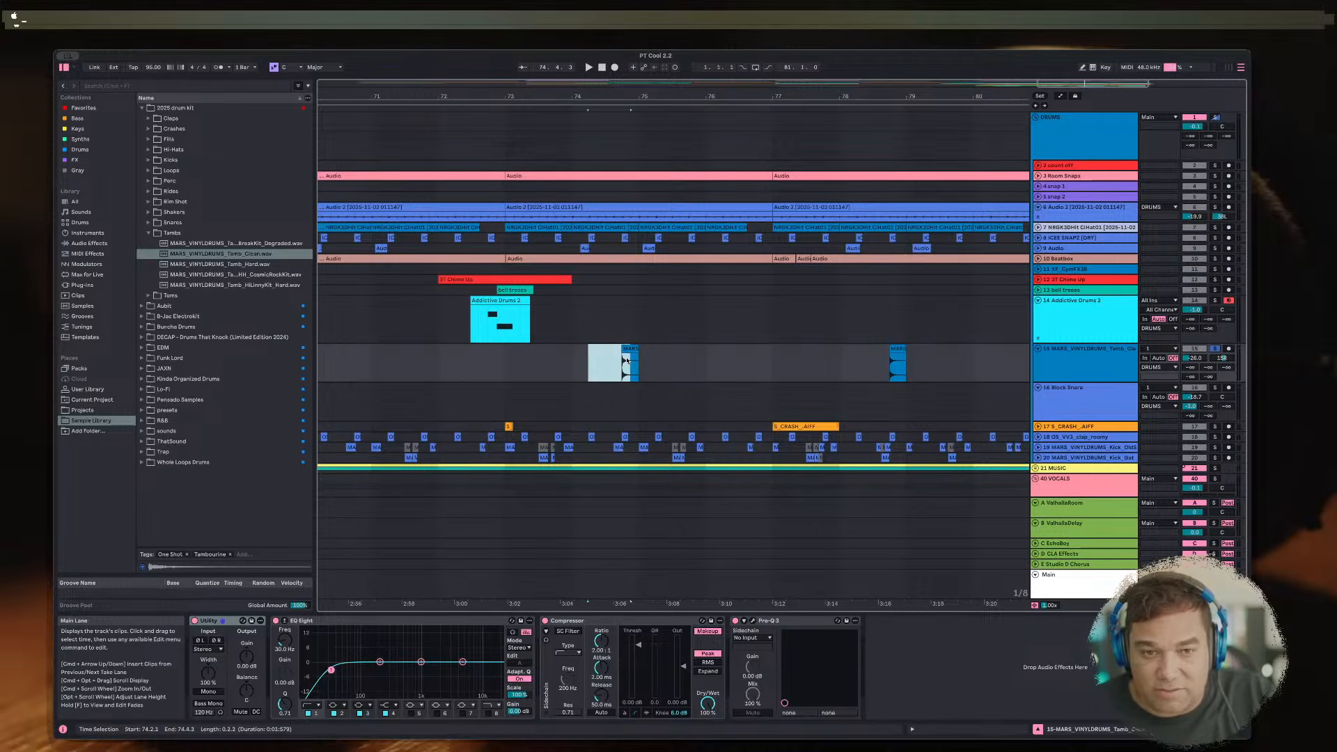
{"action": "key", "text": "super+l"}
{"action": "key", "text": "space"}
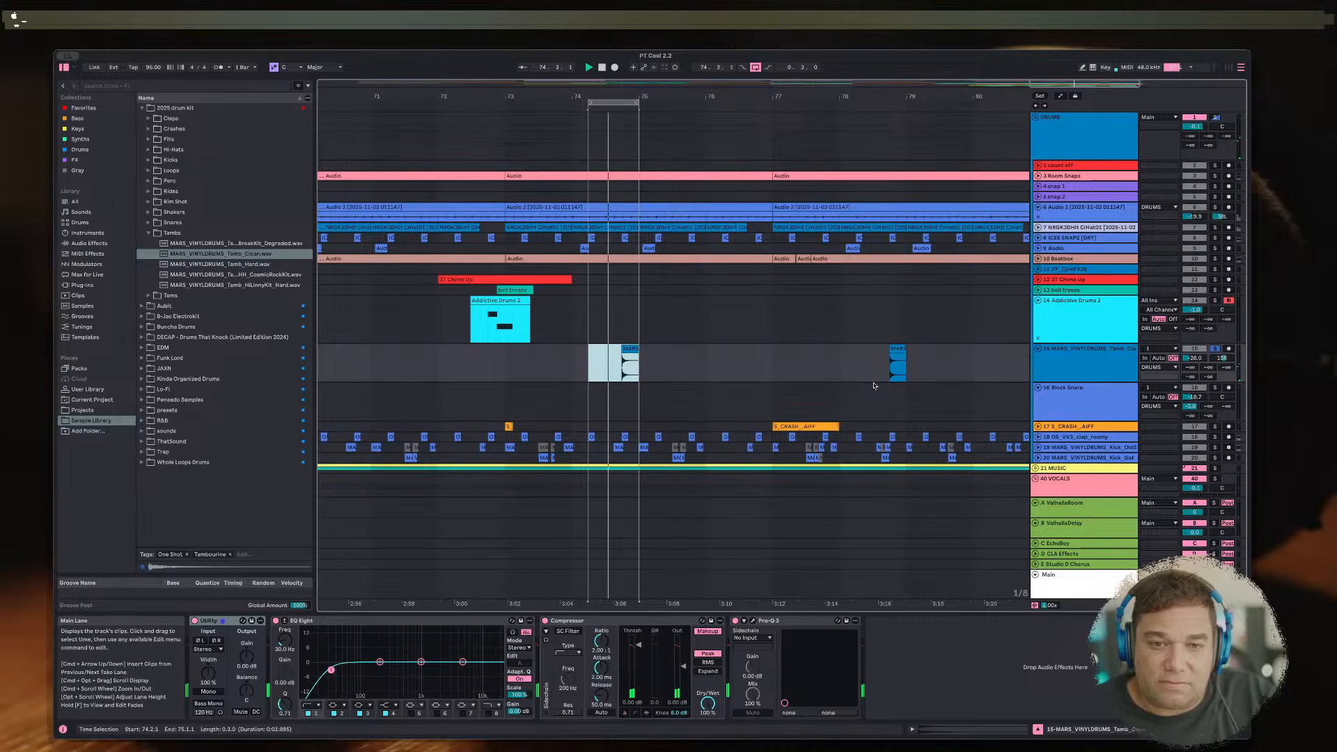
Step: Raise the tambourine's volume to about -17.3 dB and move its EQ Eight low-cut point to a higher frequency
{"action": "left_click_drag", "start_coordinate": [1195, 358], "coordinate": [1195, 352]}
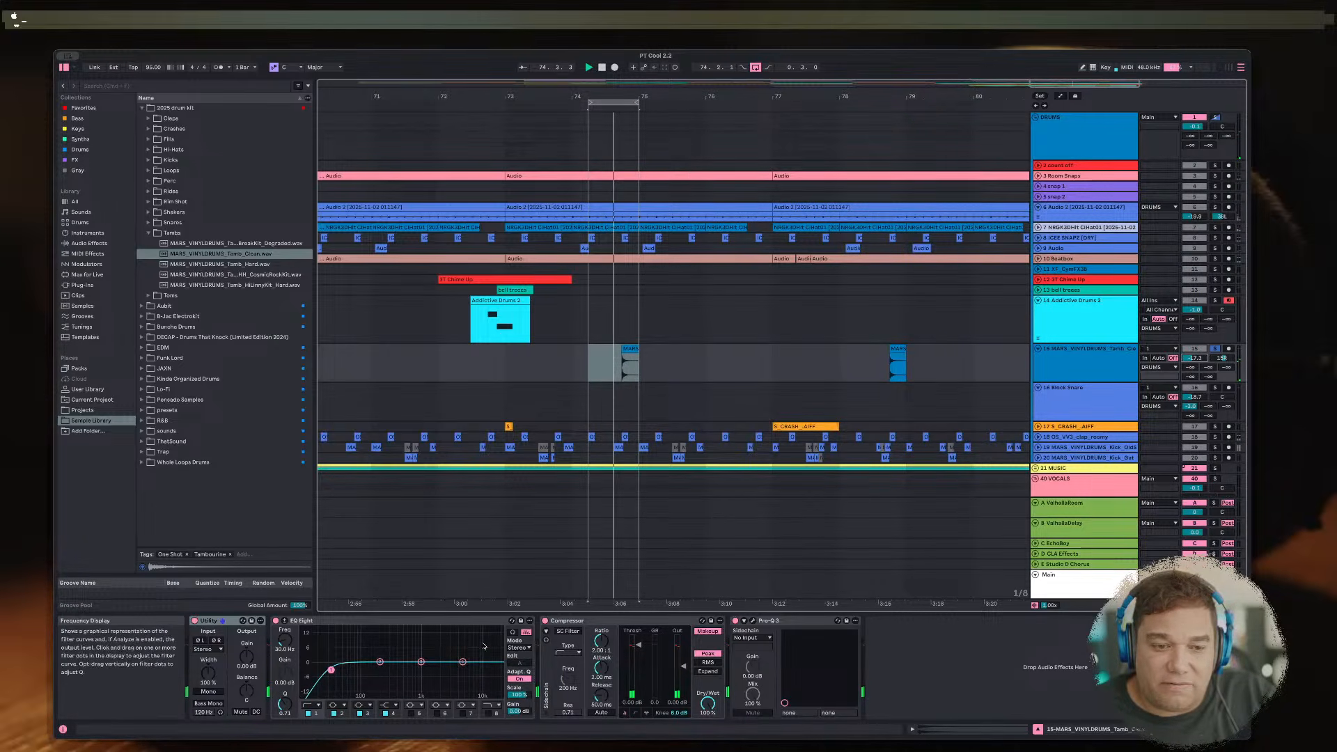
{"action": "left_click_drag", "start_coordinate": [331, 670], "coordinate": [343, 669]}
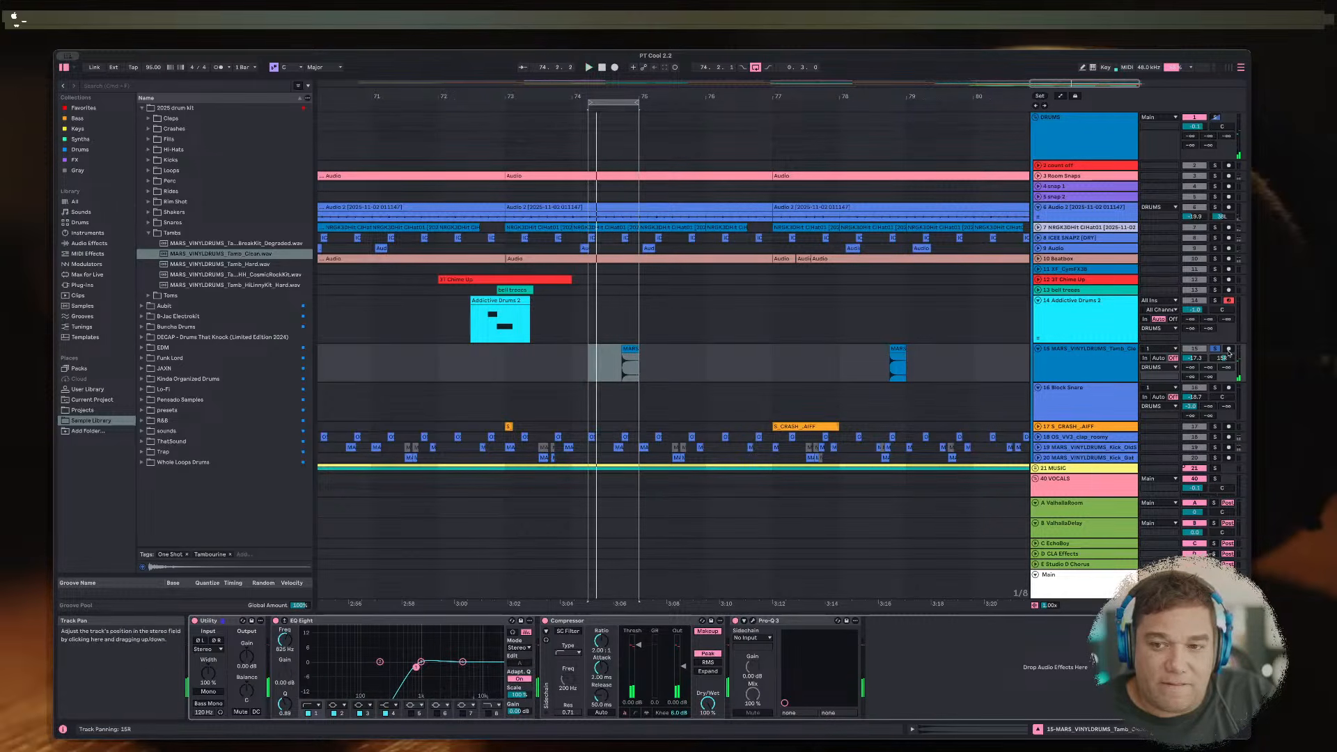
Step: Add some ValhallaRoom send to the tambourine and hear it in the full mix from 72.4.1 without solo or loop
{"action": "left_click_drag", "start_coordinate": [1191, 365], "coordinate": [1191, 362]}
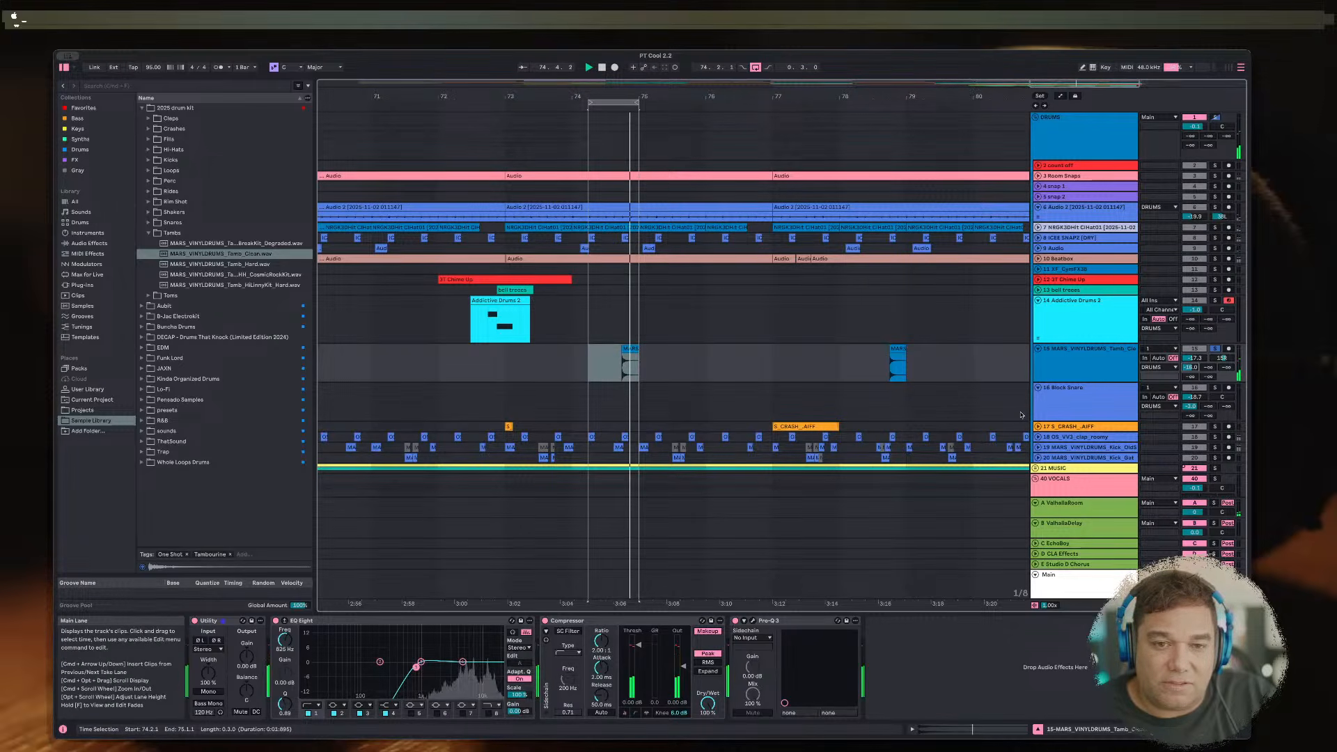
{"action": "left_click", "coordinate": [1215, 349]}
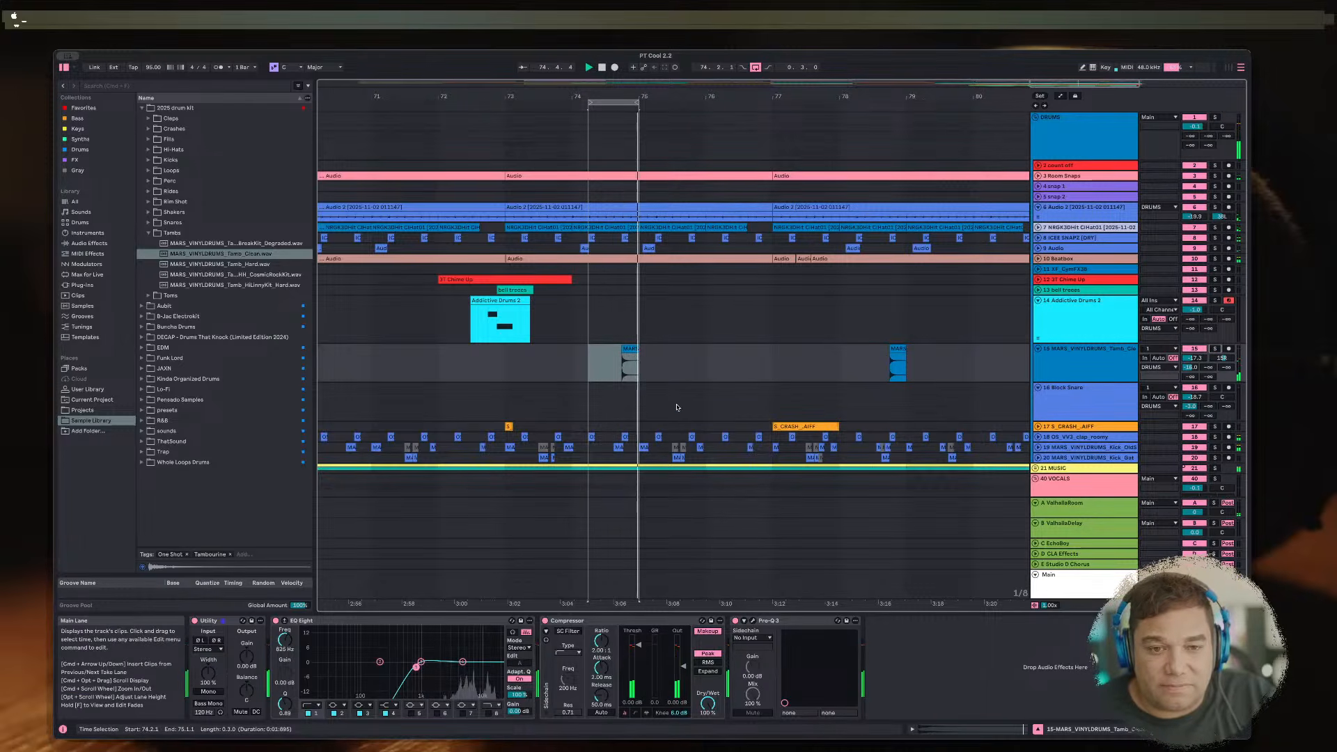
{"action": "left_click", "coordinate": [488, 350]}
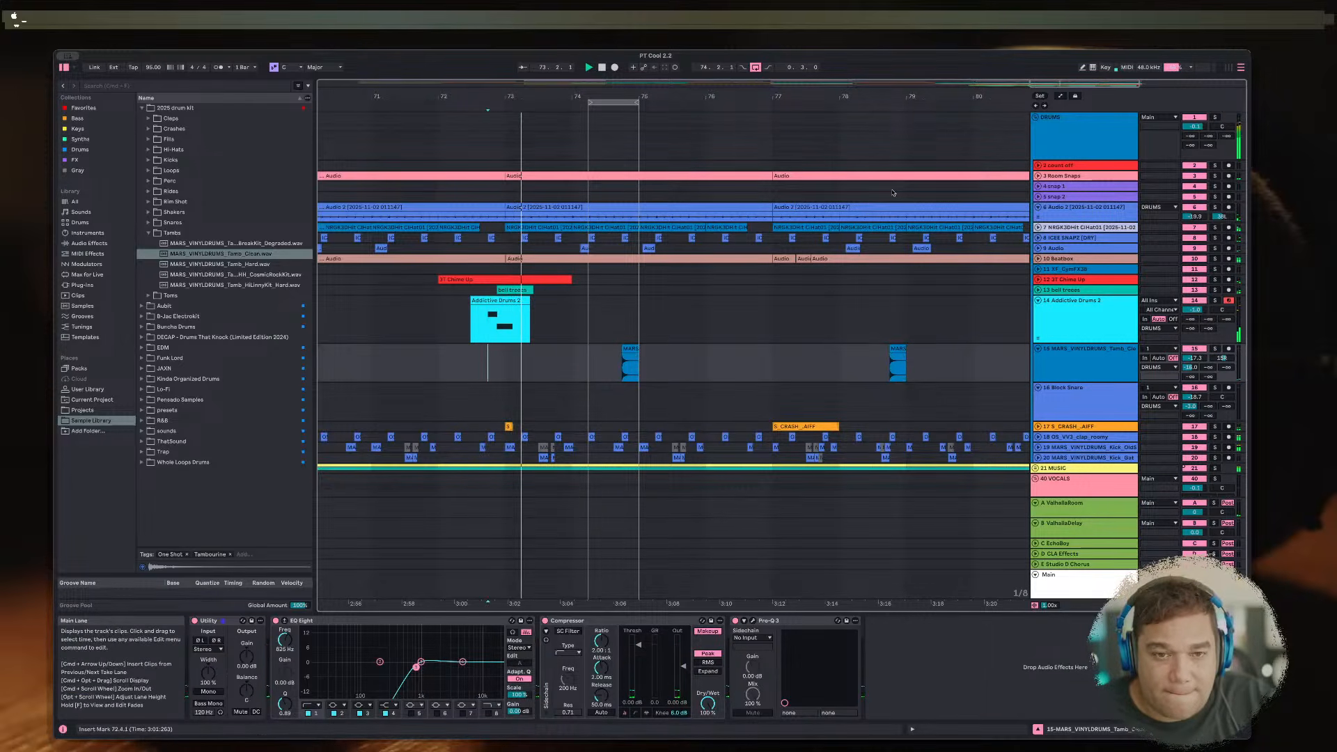
{"action": "key", "text": "super+l"}
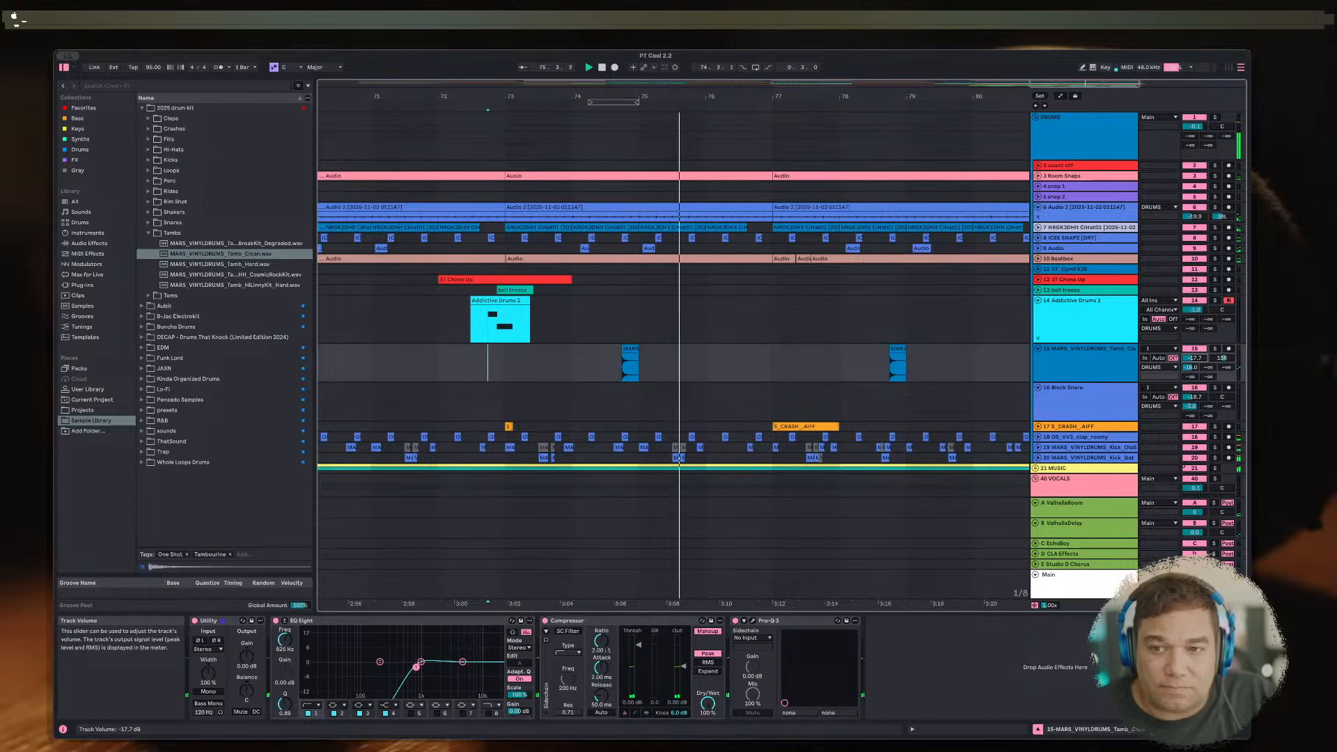
Step: Increase the tambourine's ValhallaRoom send, lower its volume to about -21.8 dB and play back from bar 74
{"action": "left_click_drag", "start_coordinate": [1191, 367], "coordinate": [1191, 358]}
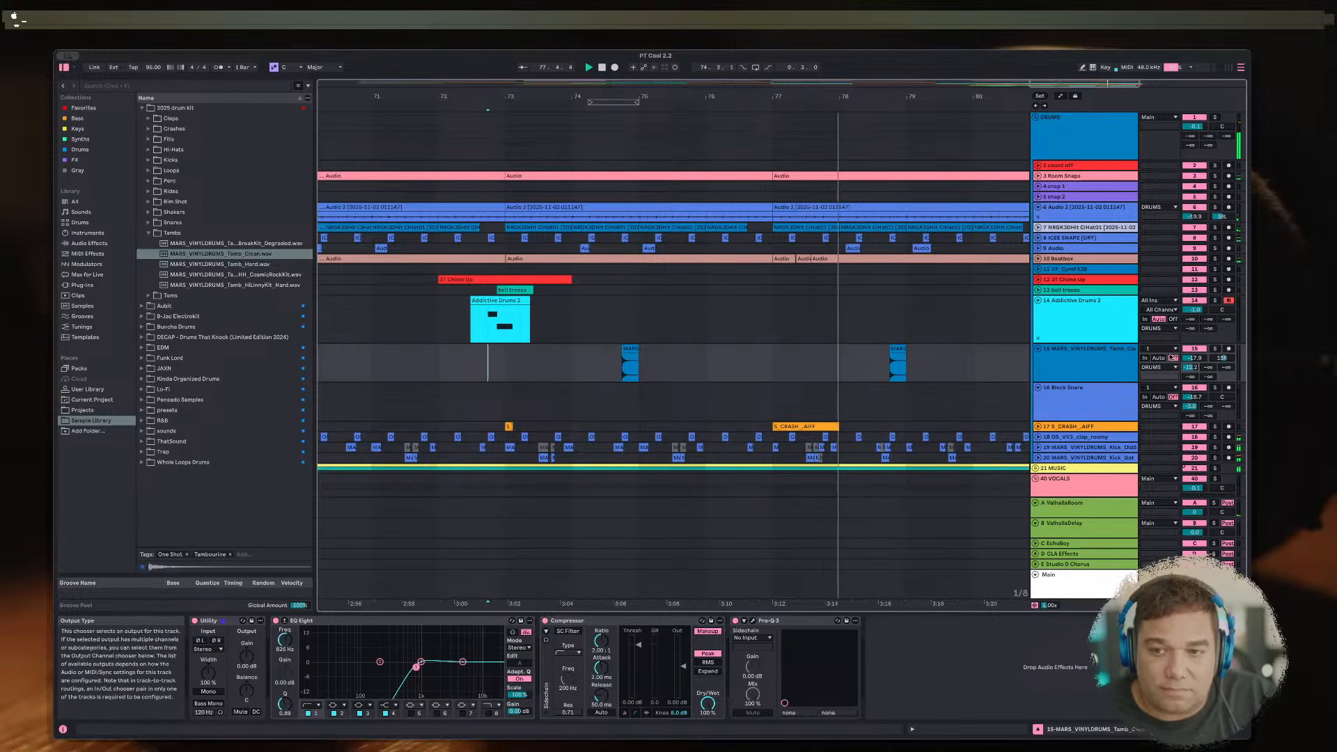
{"action": "left_click_drag", "start_coordinate": [1194, 358], "coordinate": [1194, 384]}
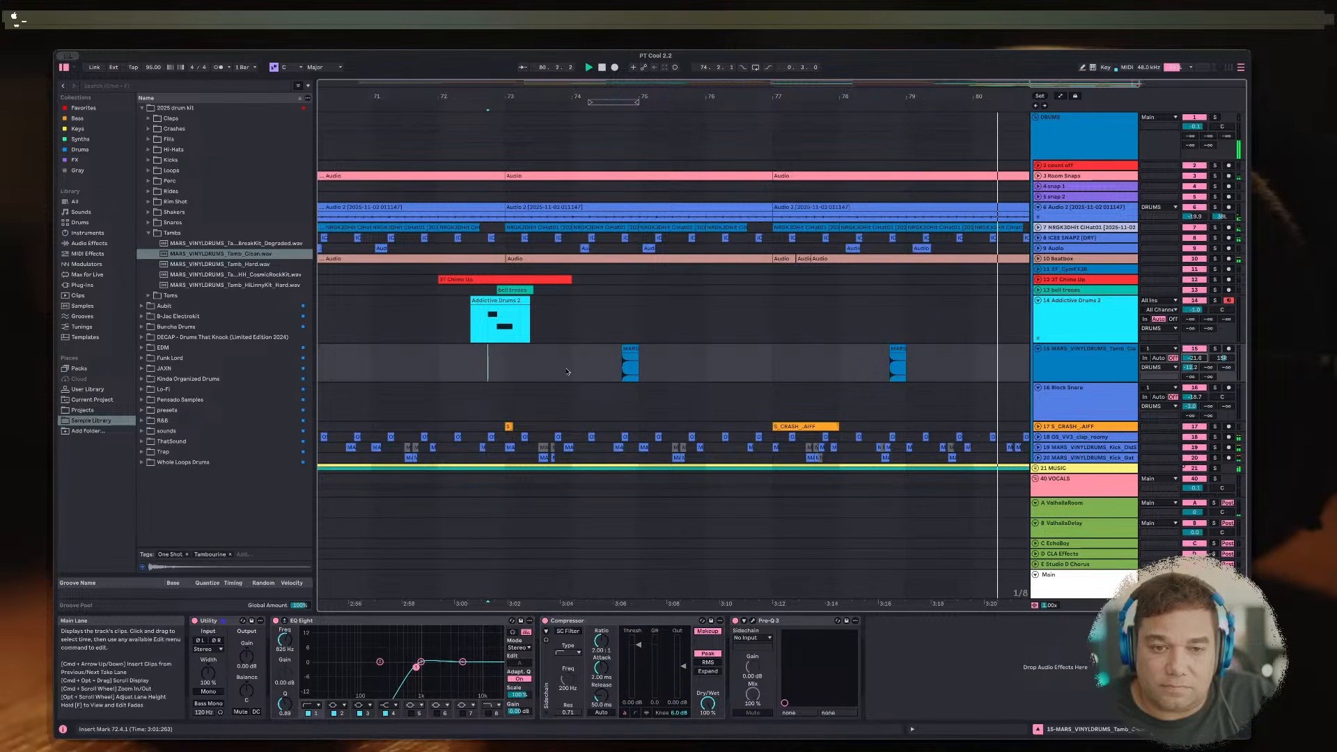
{"action": "key", "text": "space"}
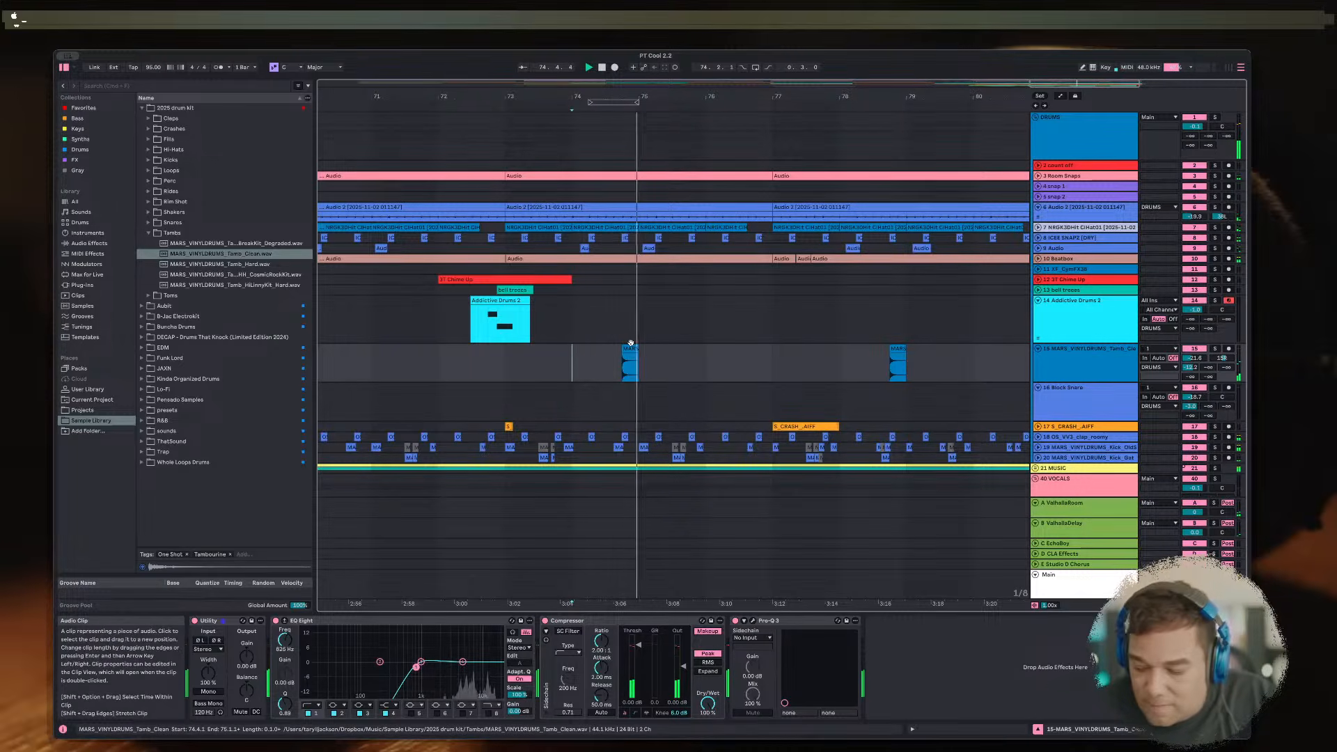
Step: Copy the tambourine hit at 74.4 to 75.4 and 76.4 and play back from 74.3.3
{"action": "left_click_drag", "start_coordinate": [631, 345], "coordinate": [767, 349]}
{"action": "left_click", "coordinate": [614, 356]}
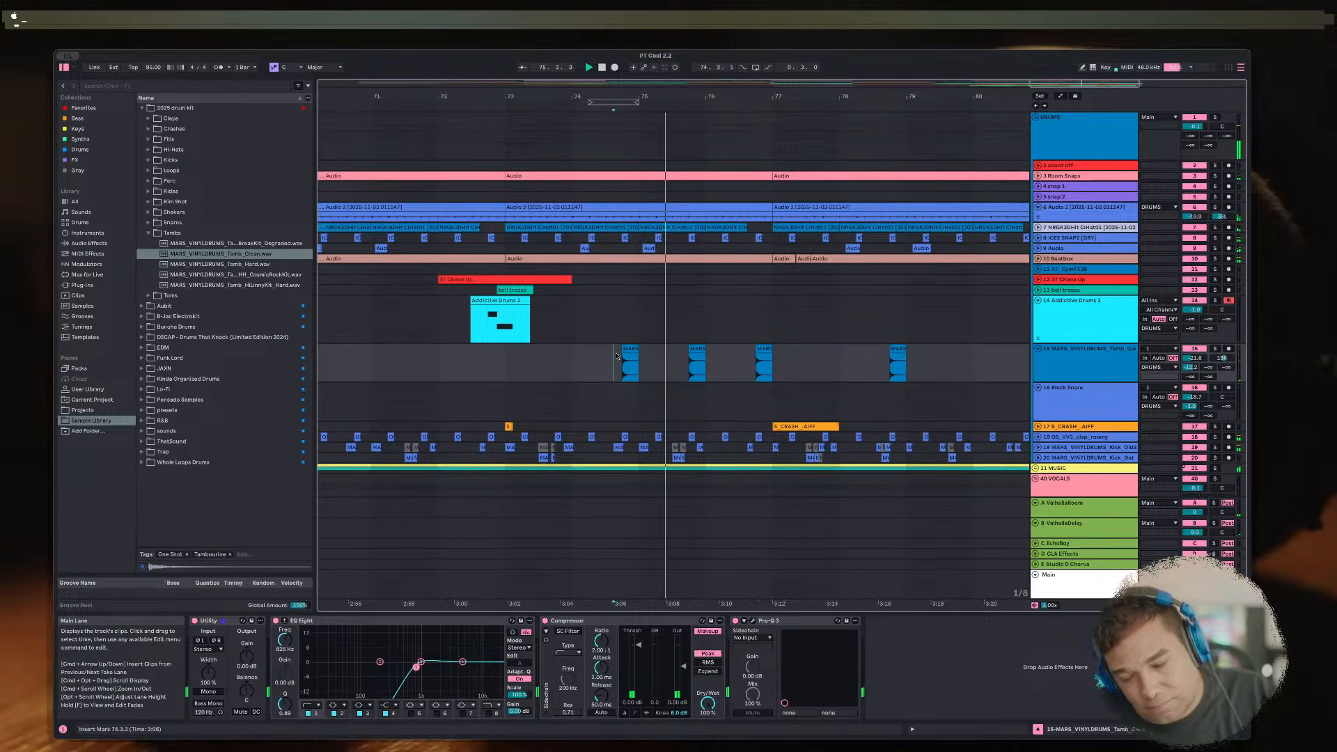
Step: Delete the tambourine hit at 76.4 and replay the section from 74.3.2
{"action": "left_click", "coordinate": [761, 343]}
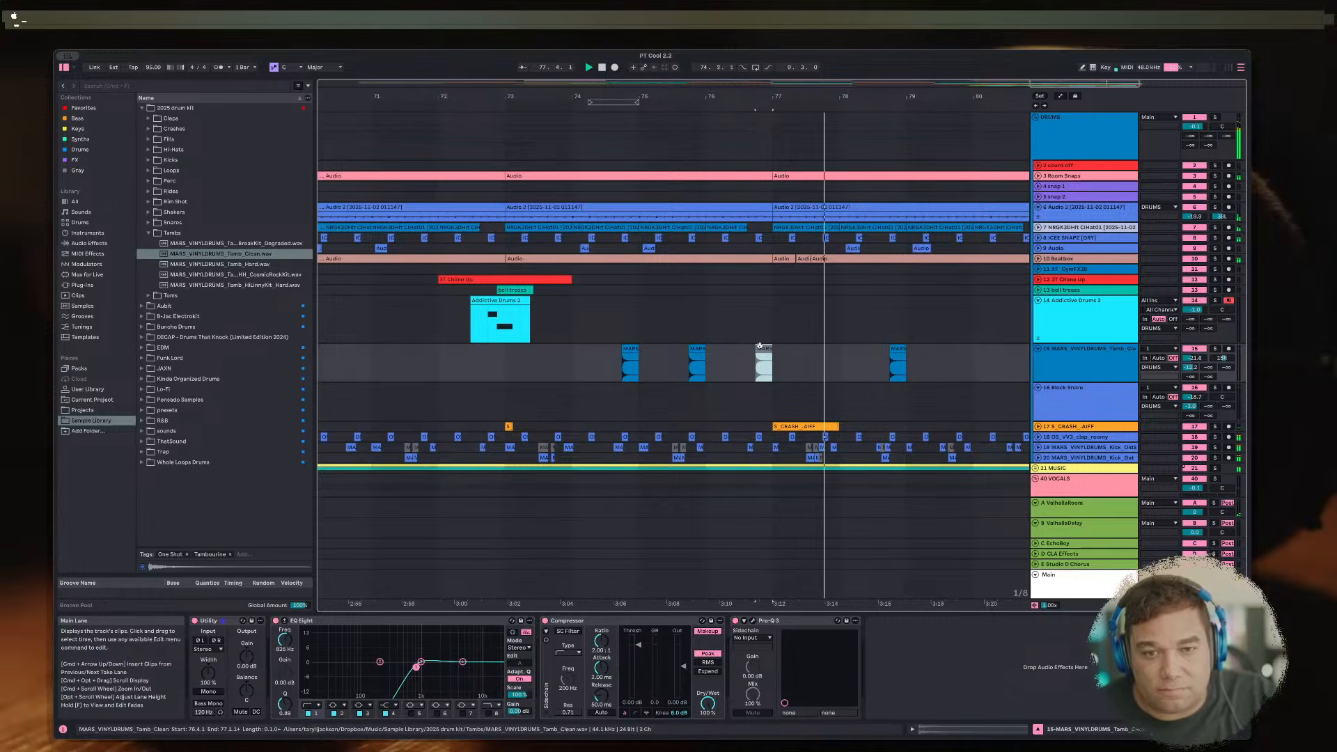
{"action": "scroll", "coordinate": [759, 346], "scroll_direction": "up", "scroll_amount": 2}
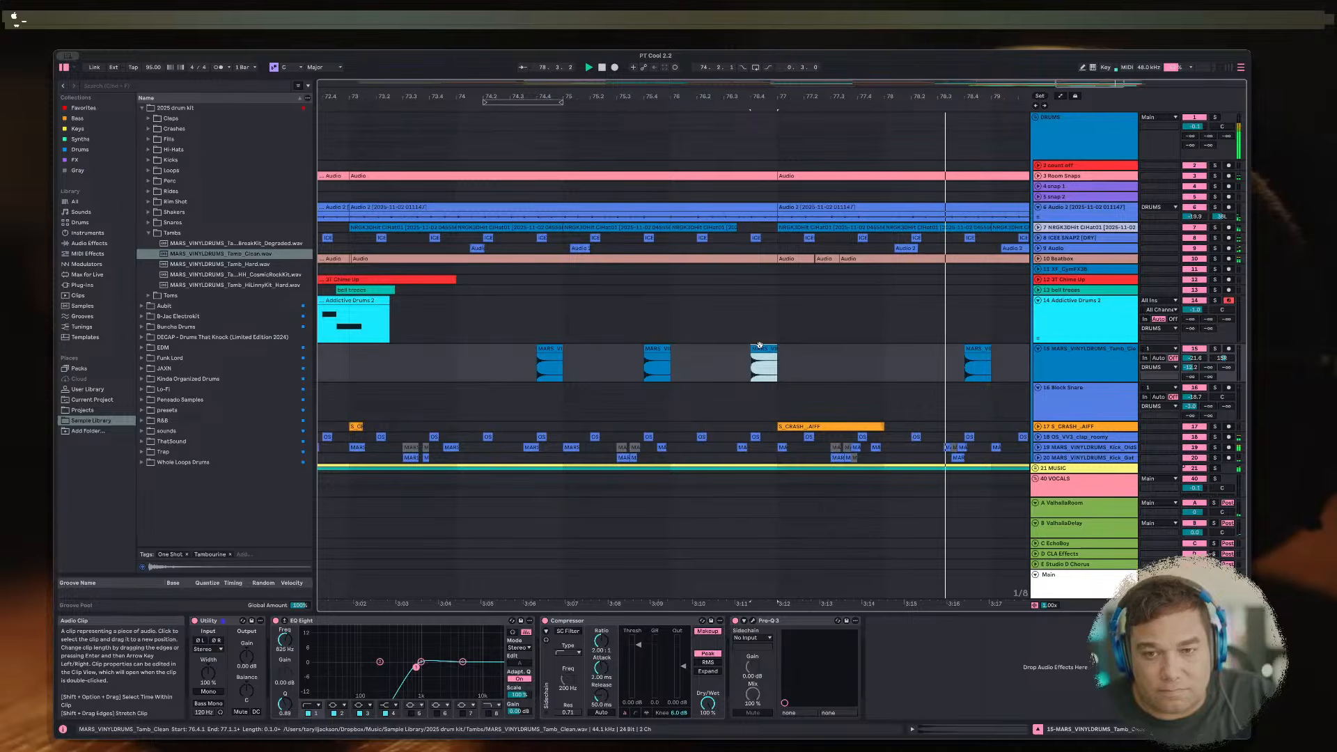
{"action": "scroll", "coordinate": [759, 345], "scroll_direction": "down", "scroll_amount": 4}
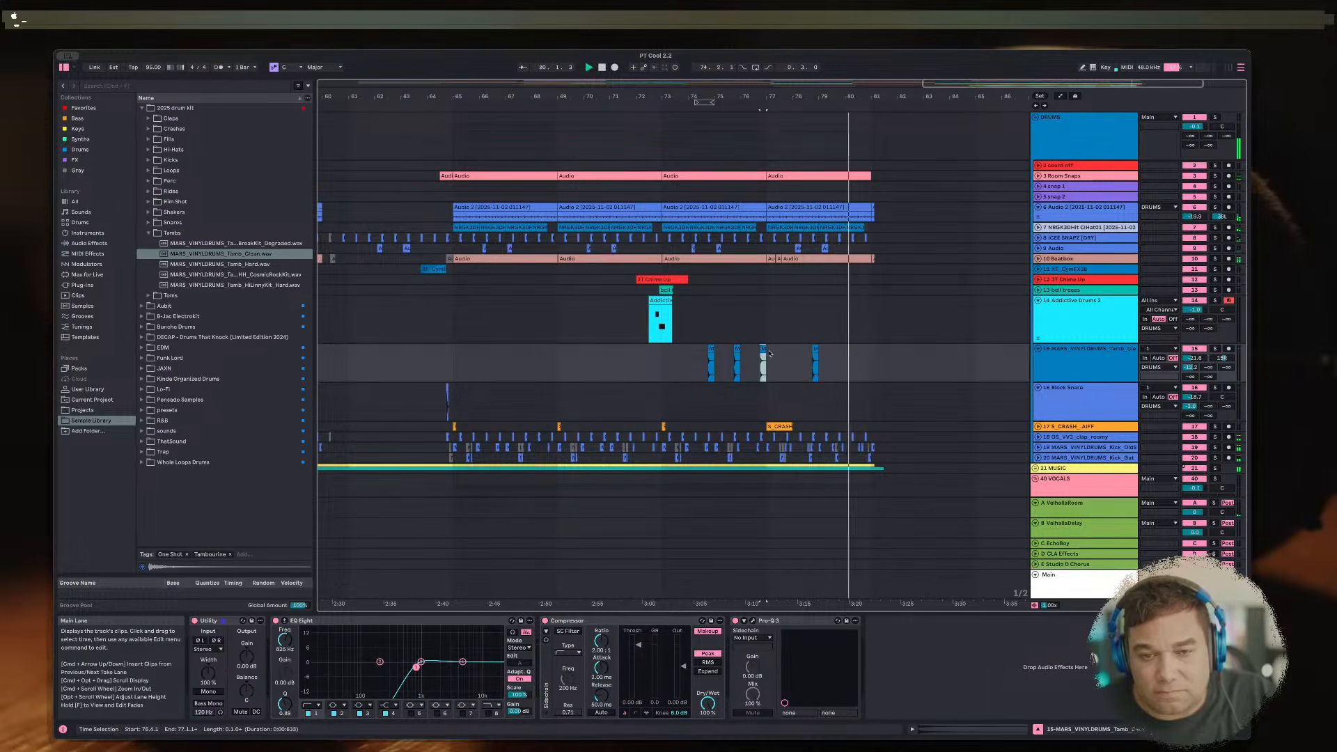
{"action": "left_click", "coordinate": [698, 349]}
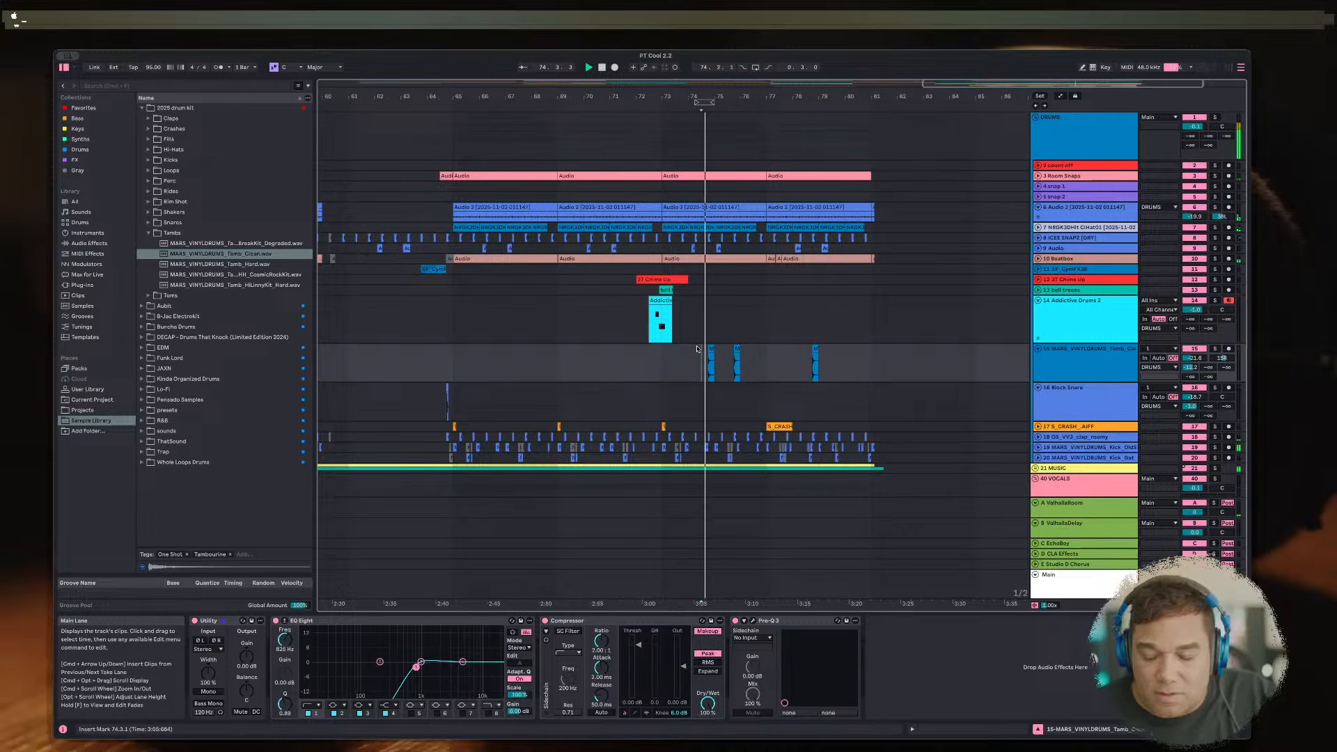
{"action": "scroll", "coordinate": [703, 348], "scroll_direction": "up", "scroll_amount": 4}
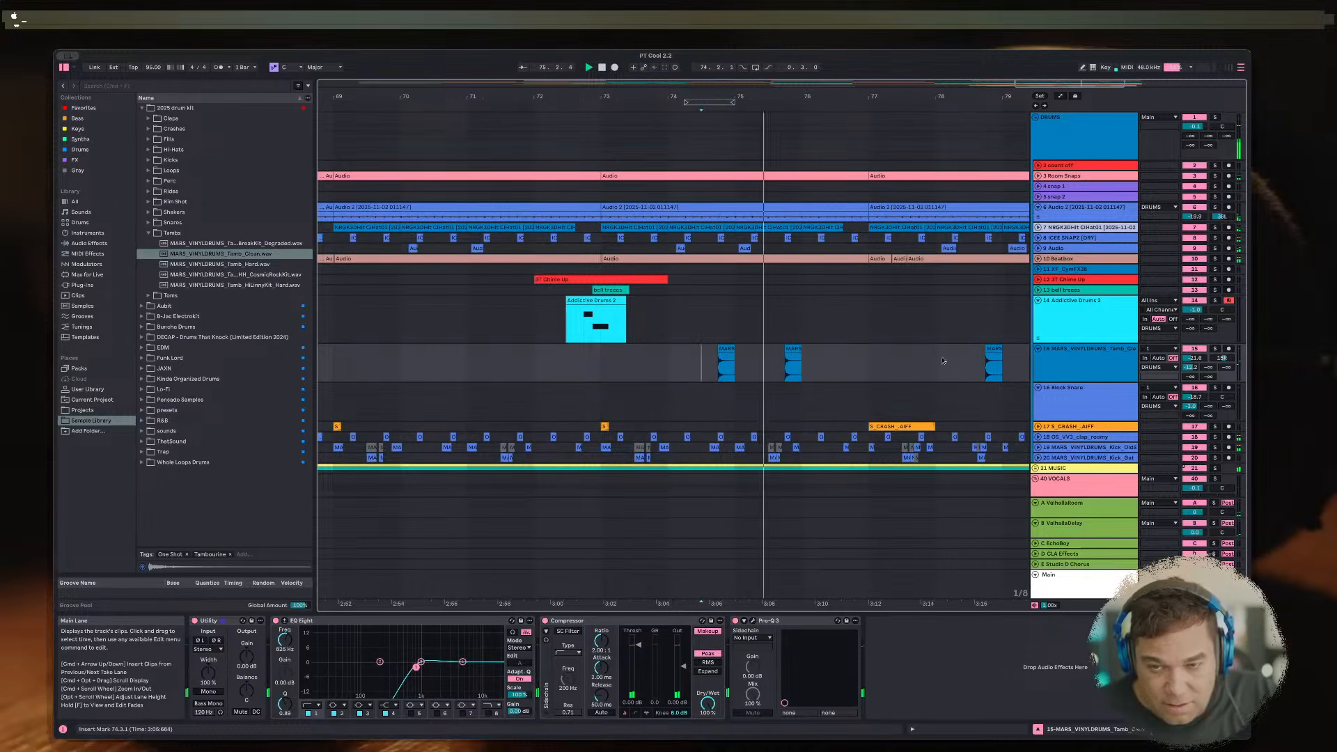
{"action": "scroll", "coordinate": [760, 345], "scroll_direction": "down", "scroll_amount": 2}
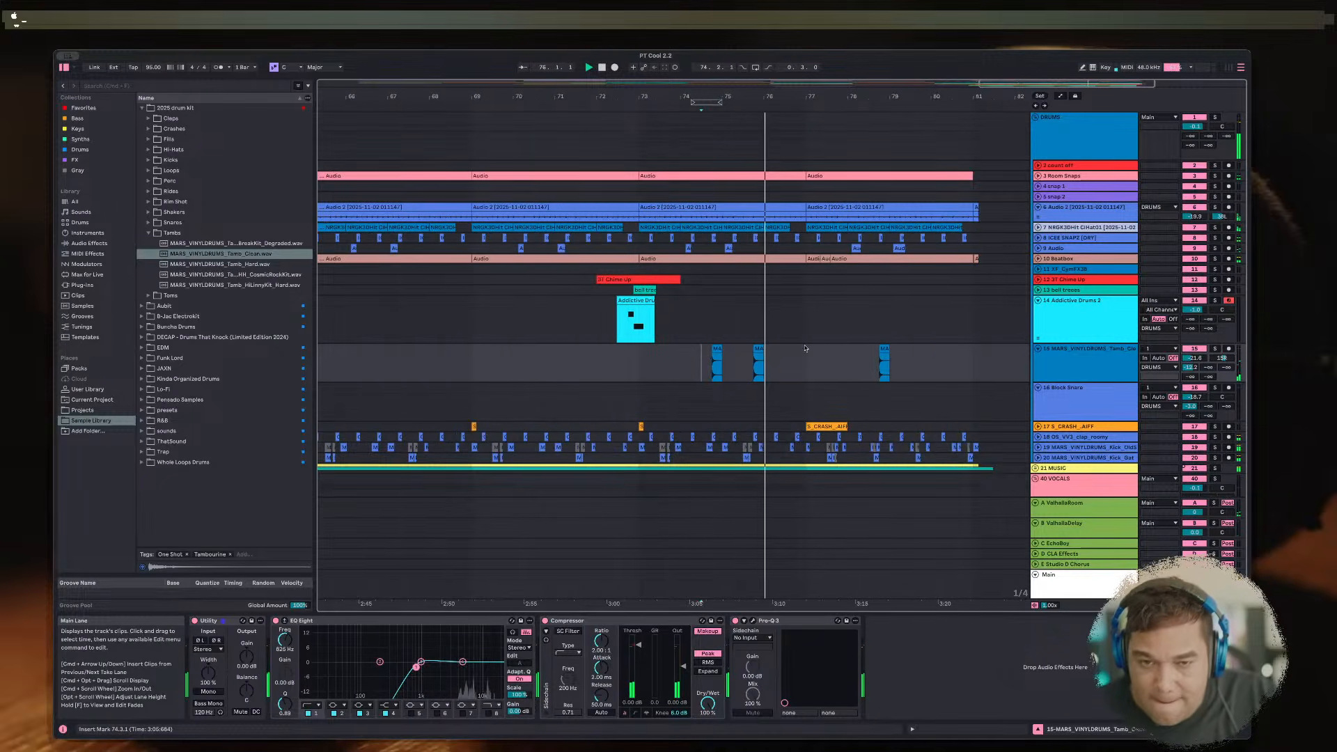
Step: Copy the tambourine hit at 75.4 to 79.4, lower the track to about -24 dB and replay from 72.3.1
{"action": "left_click", "coordinate": [758, 344]}
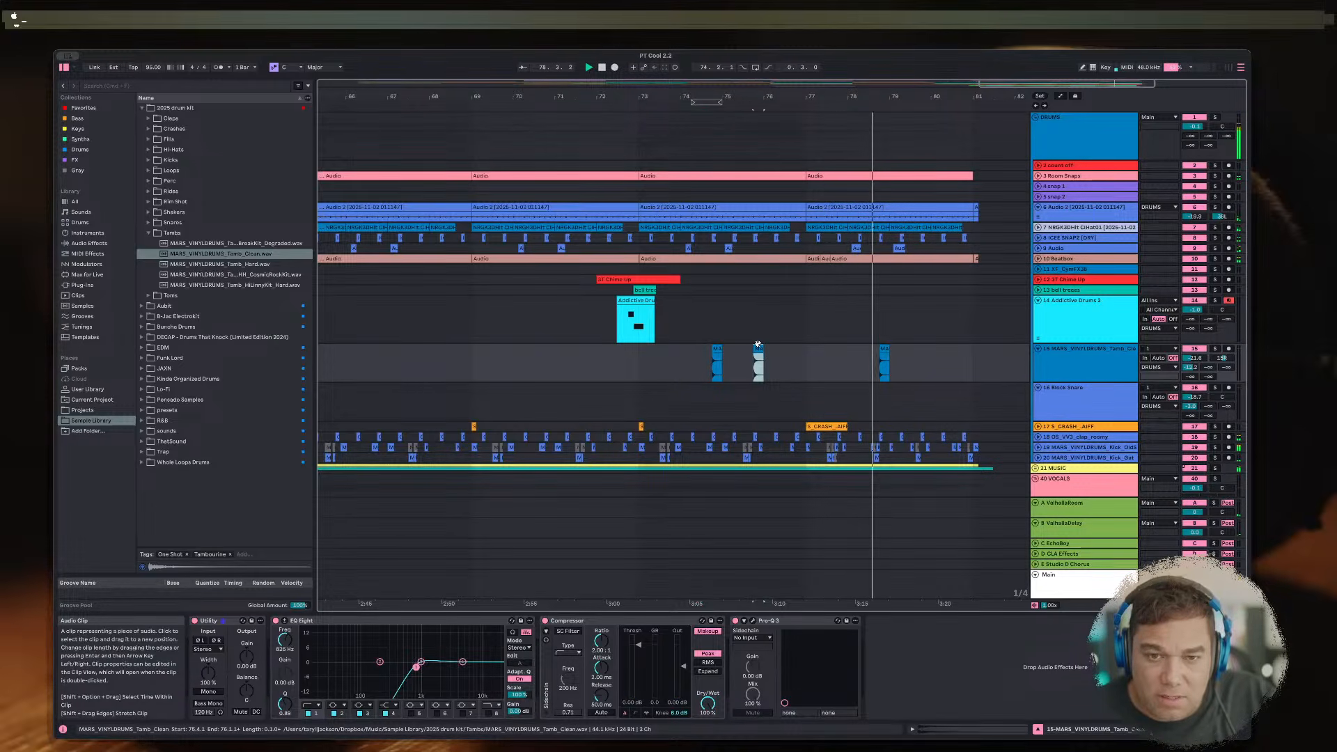
{"action": "left_click_drag", "start_coordinate": [758, 344], "coordinate": [928, 354]}
{"action": "left_click_drag", "start_coordinate": [1191, 358], "coordinate": [1193, 360]}
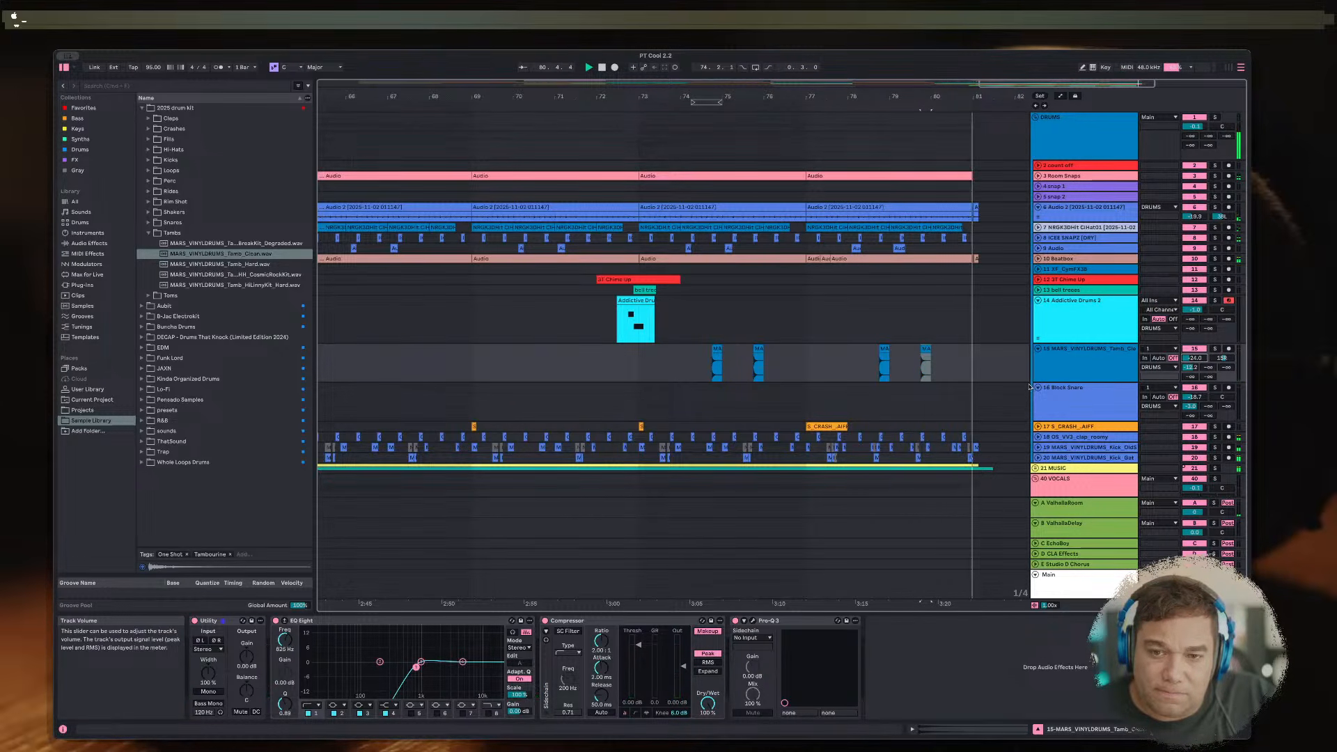
{"action": "left_click", "coordinate": [617, 361]}
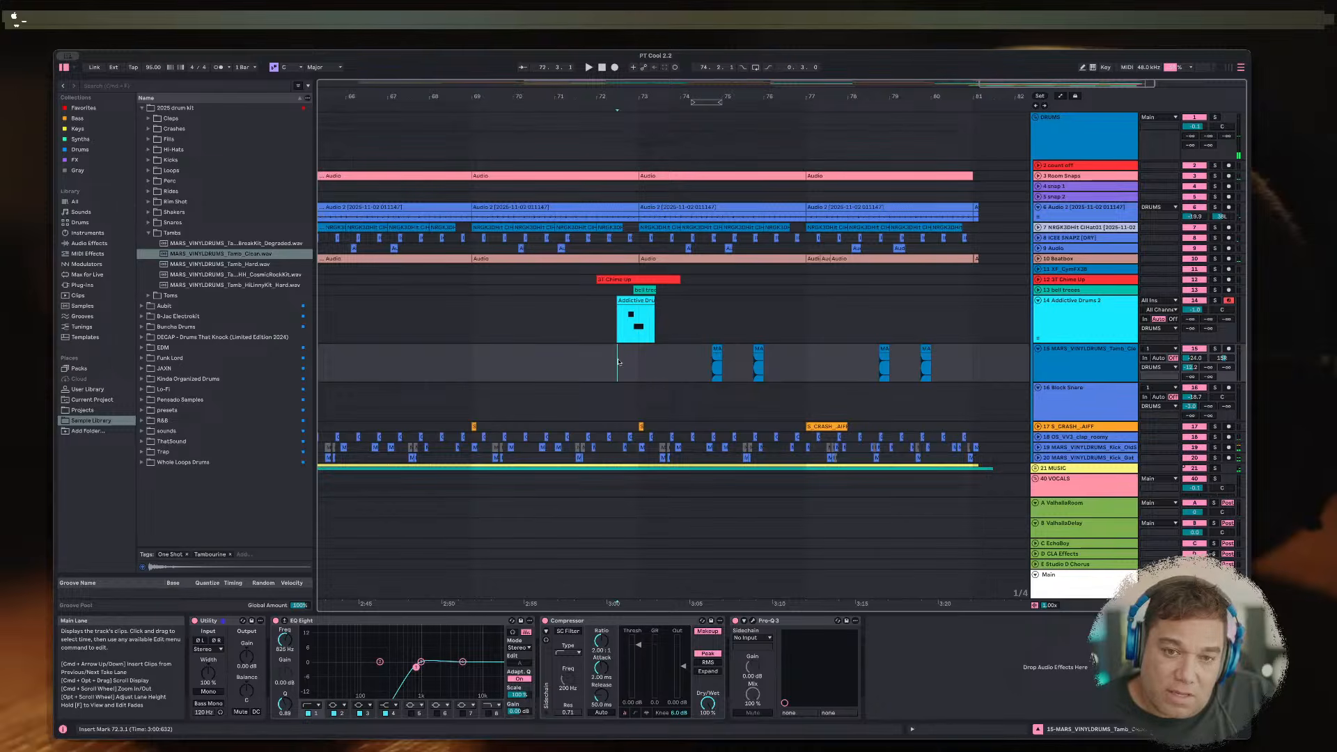
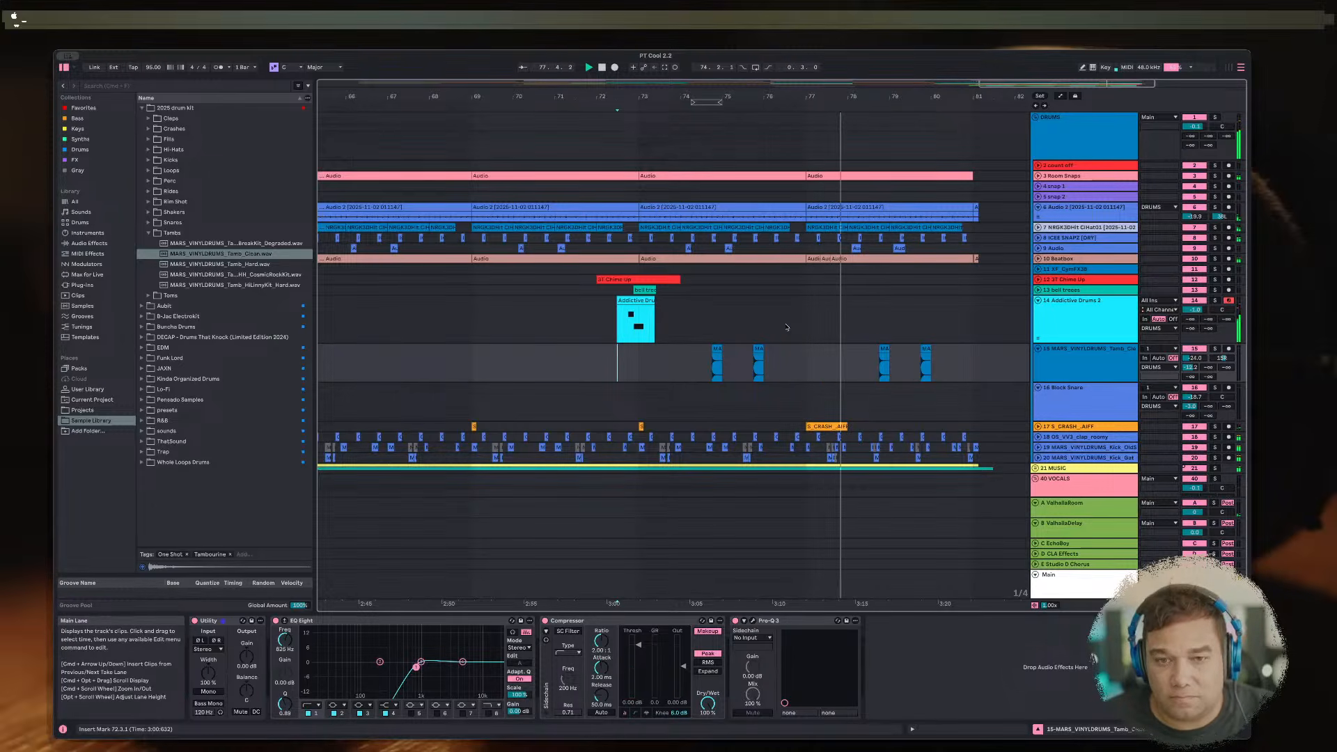
Step: Record a tom fill leading into bar 77 on the Addictive Drums 2 track, starting from 76.2.1
{"action": "left_click", "coordinate": [785, 327]}
{"action": "left_click", "coordinate": [774, 322]}
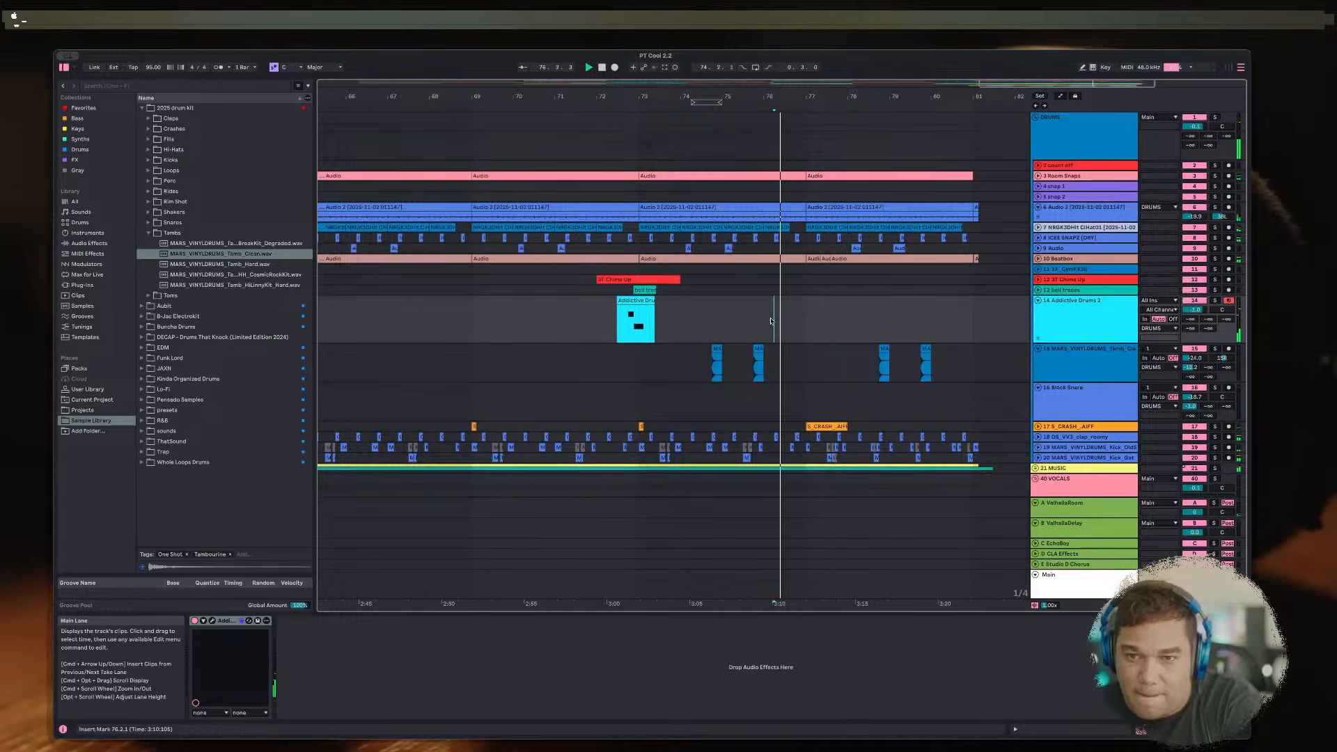
{"action": "key", "text": "F9"}
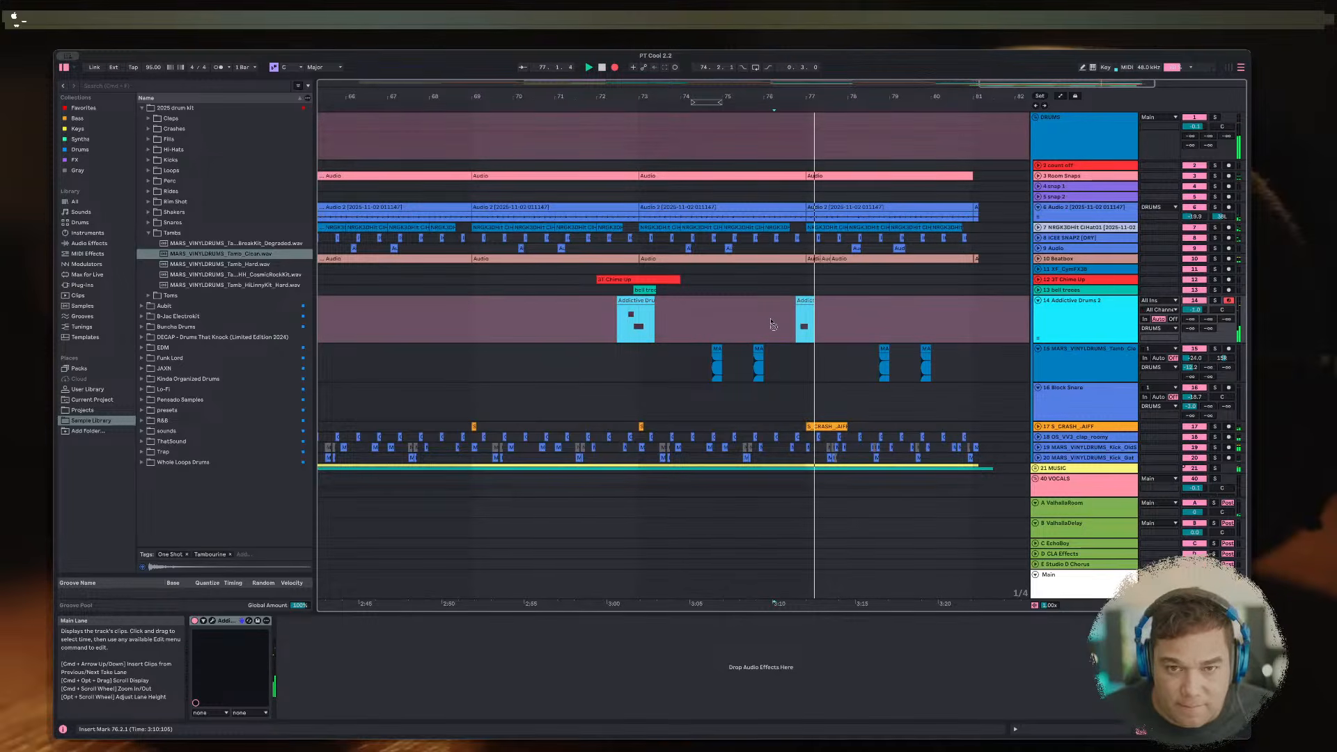
{"action": "key", "text": "space"}
Step: Try a second recording of the fill from 76.2.1 on the Addictive Drums 2 track and undo that take
{"action": "key", "text": "F9"}
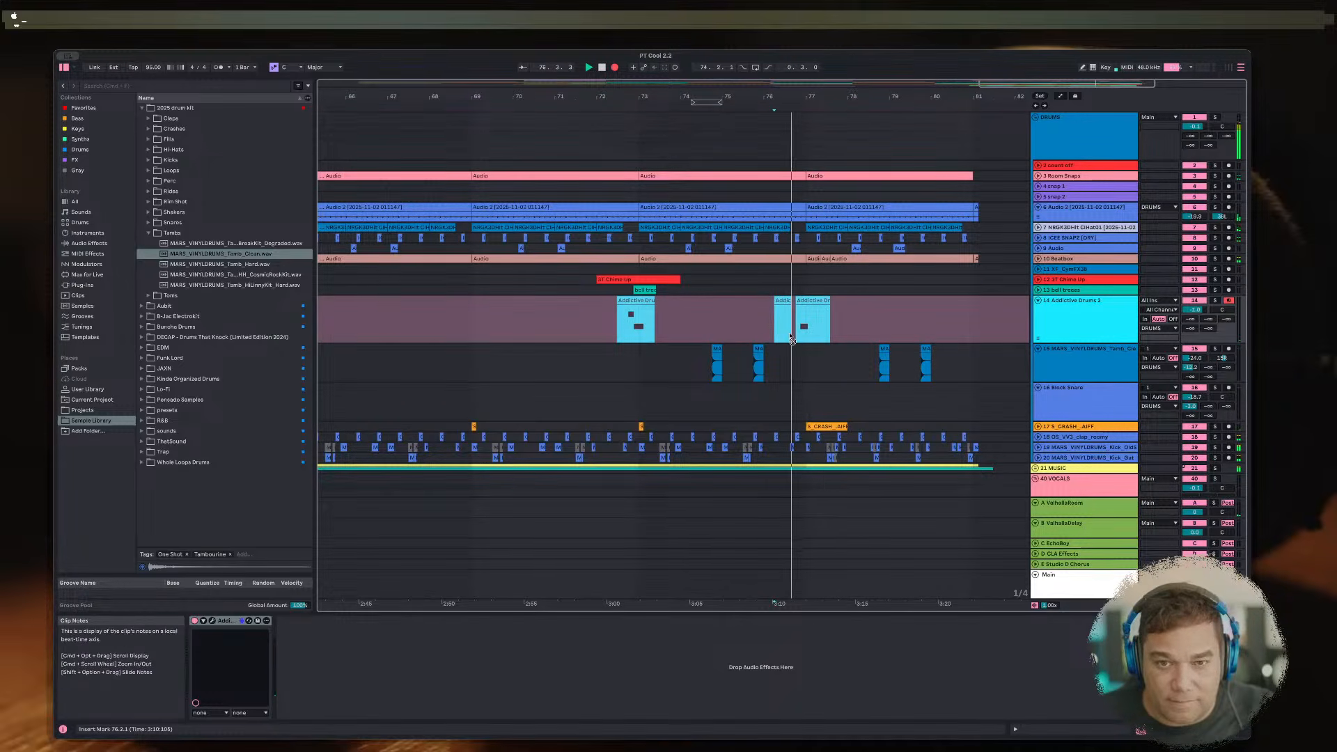
{"action": "key", "text": "F9"}
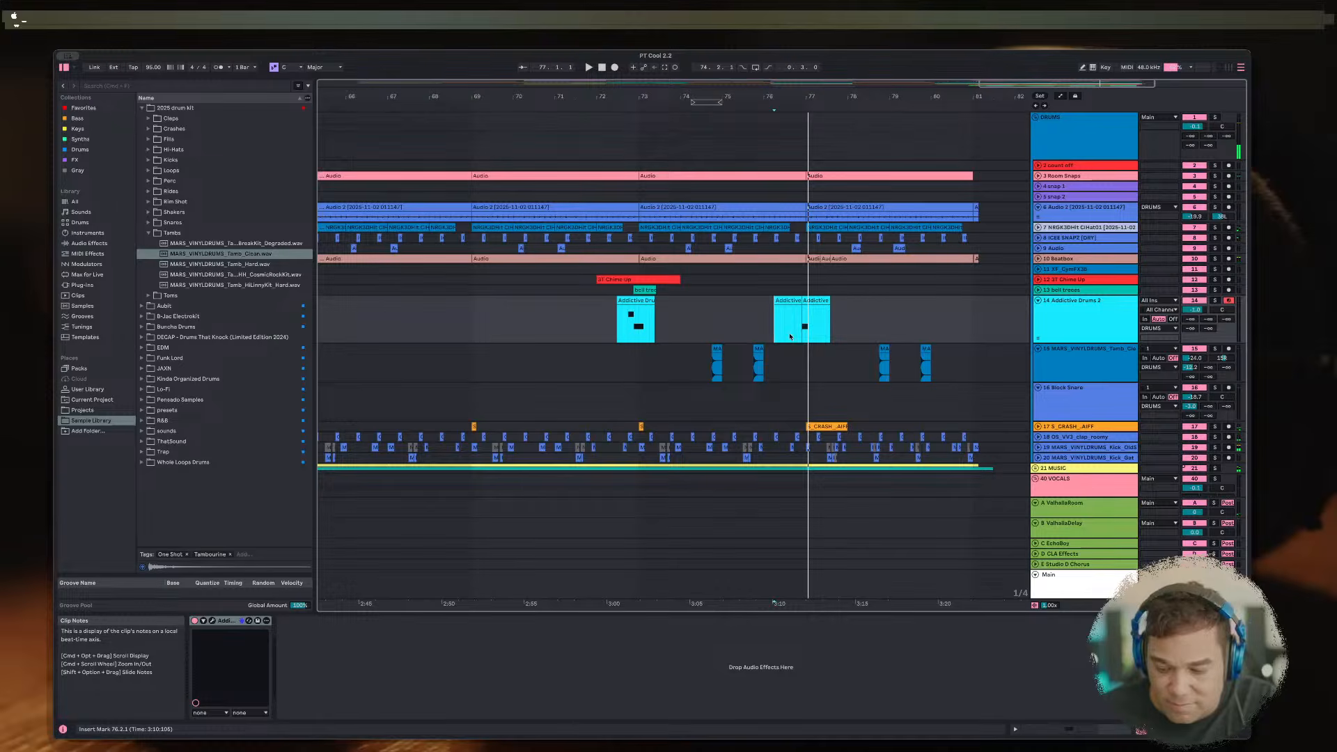
{"action": "key", "text": "super+z"}
Step: Play back the recorded tom fill from 76.2.1 and save the set
{"action": "key", "text": "space"}
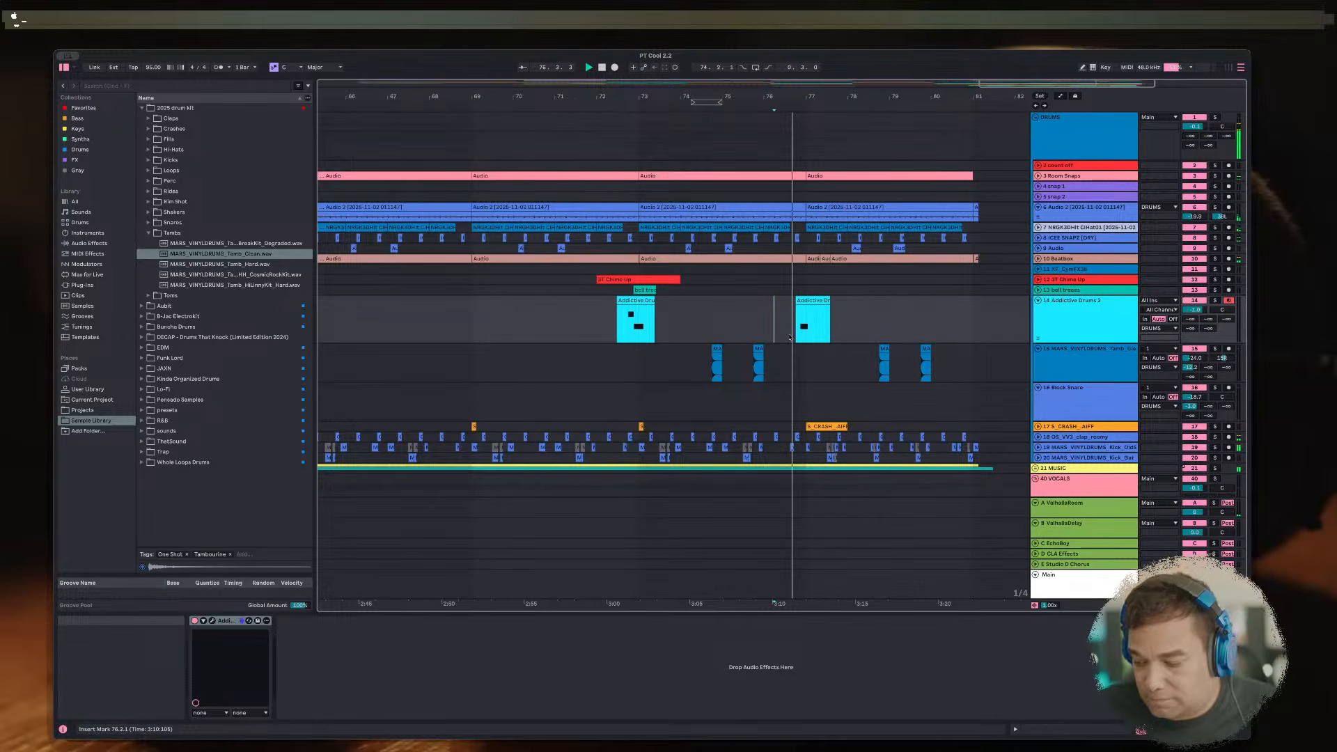
{"action": "key", "text": "plus"}
{"action": "key", "text": "plus"}
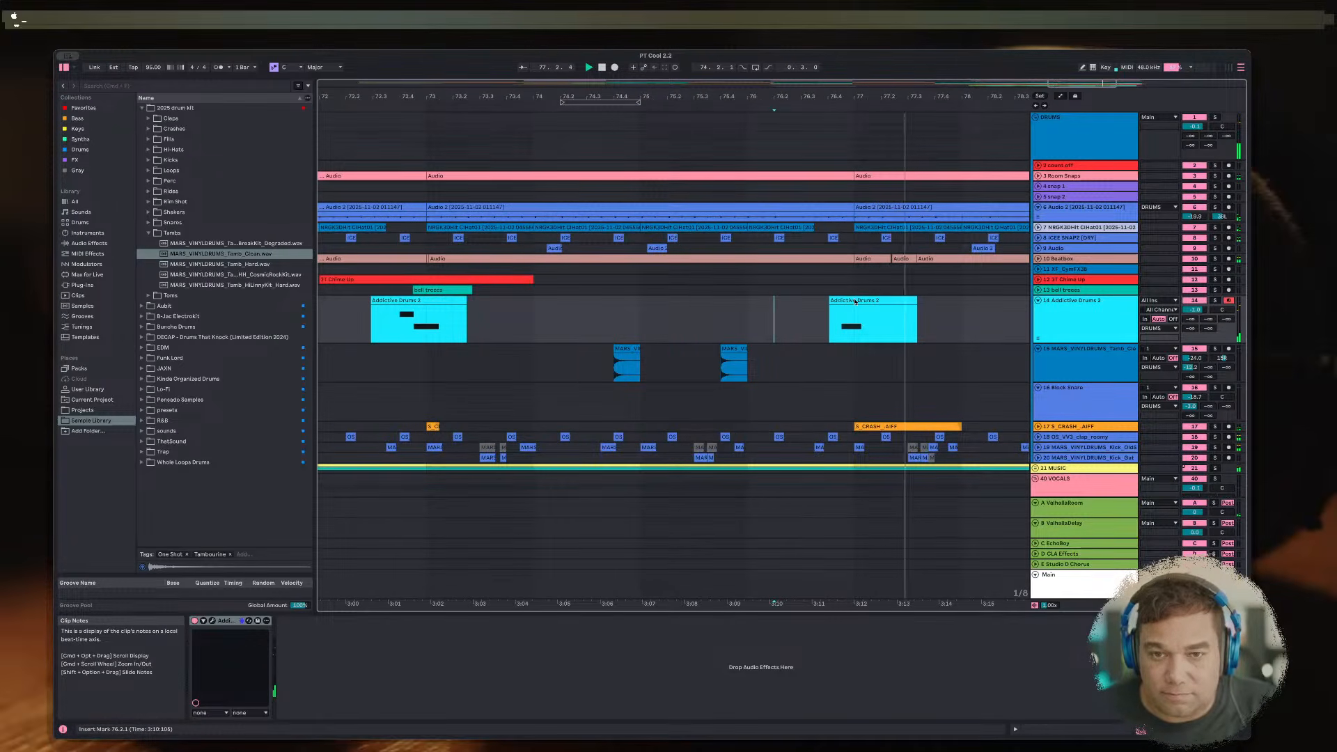
{"action": "key", "text": "minus"}
{"action": "key", "text": "minus"}
{"action": "key", "text": "super+s"}
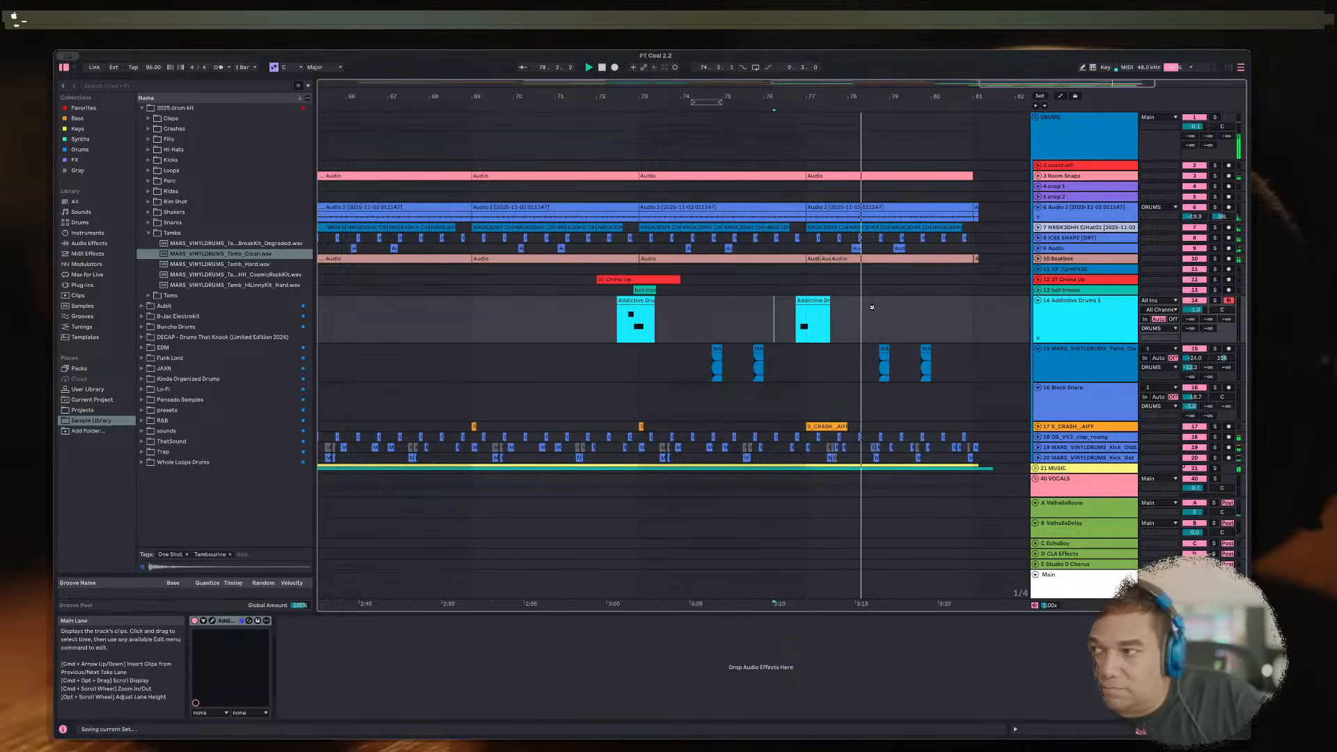
Step: Lower the tambourine track's volume slightly and replay from bar 73
{"action": "left_click", "coordinate": [1136, 363]}
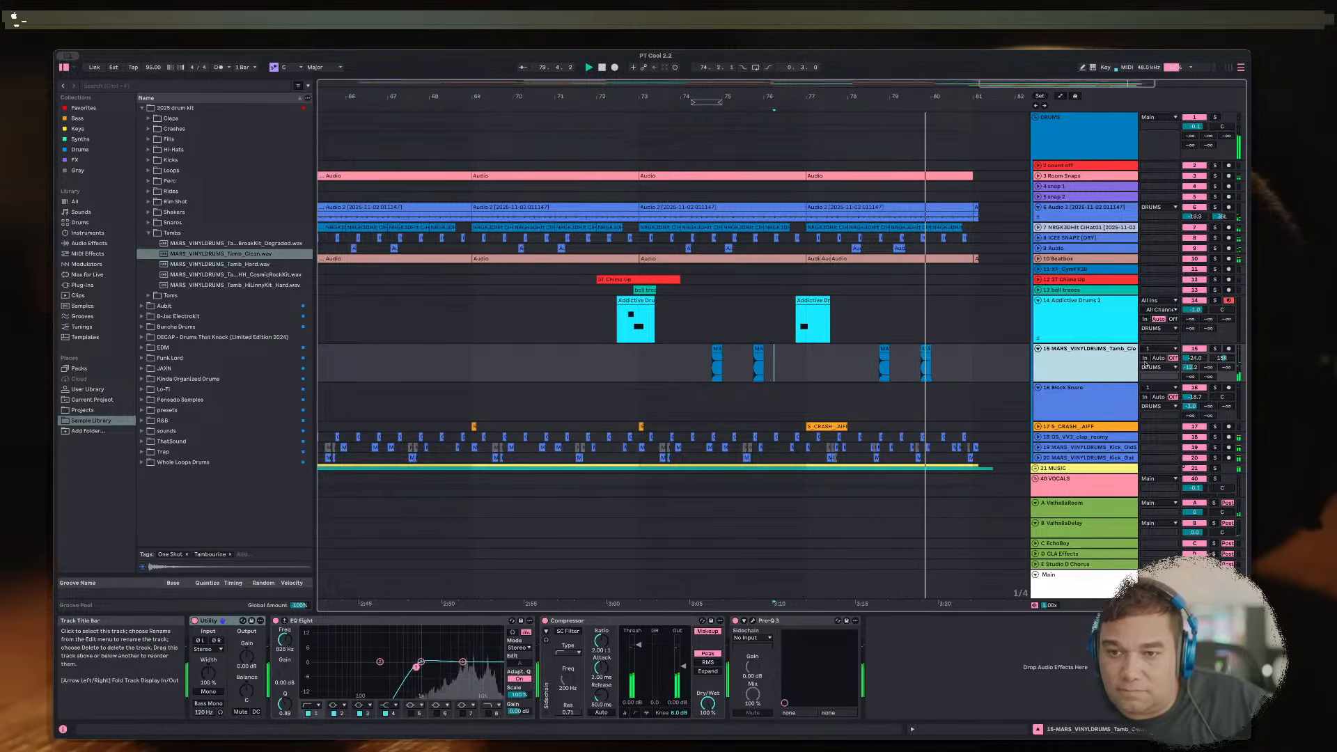
{"action": "left_click_drag", "start_coordinate": [1195, 358], "coordinate": [1195, 369]}
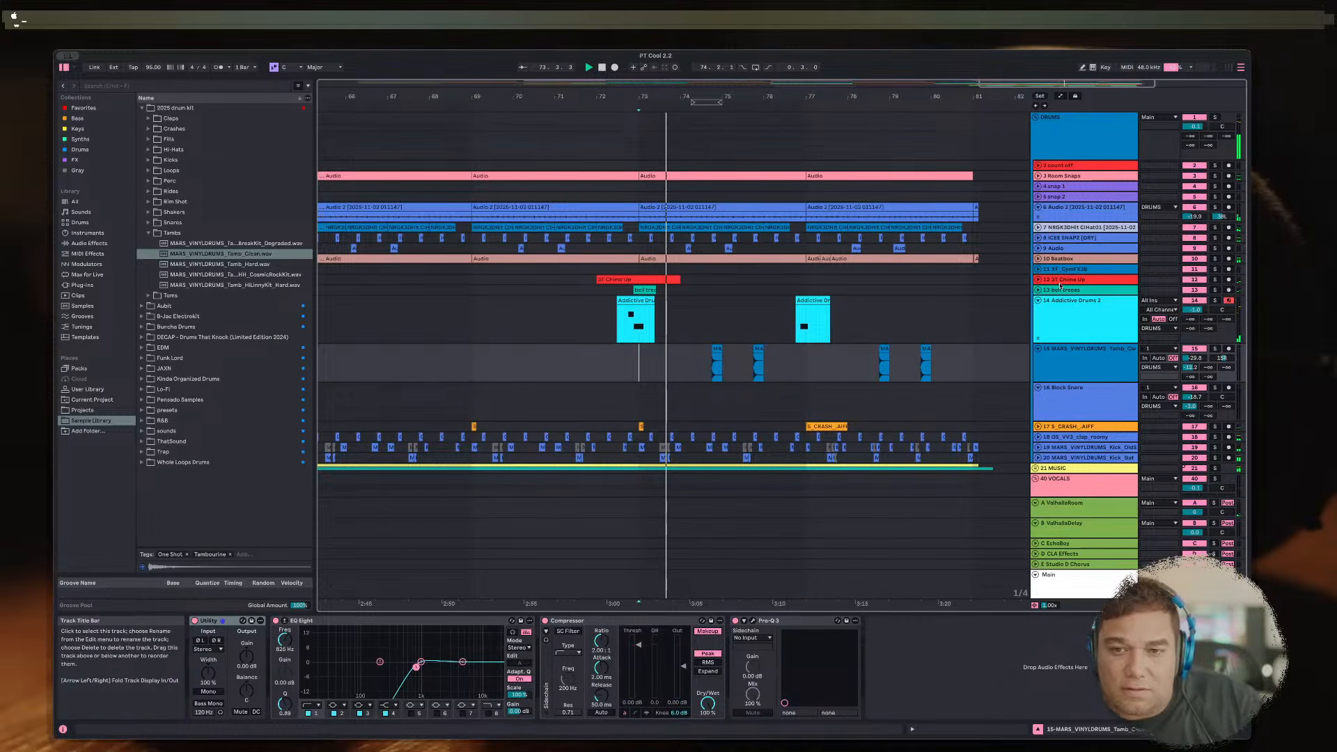
Step: Unfold audio track 9 with the paired percussion hits and rename it Shaker
{"action": "left_click", "coordinate": [1038, 248]}
{"action": "left_click", "coordinate": [1046, 260]}
{"action": "key", "text": "space"}
{"action": "key", "text": "super+r"}
{"action": "type", "text": "Sha"}
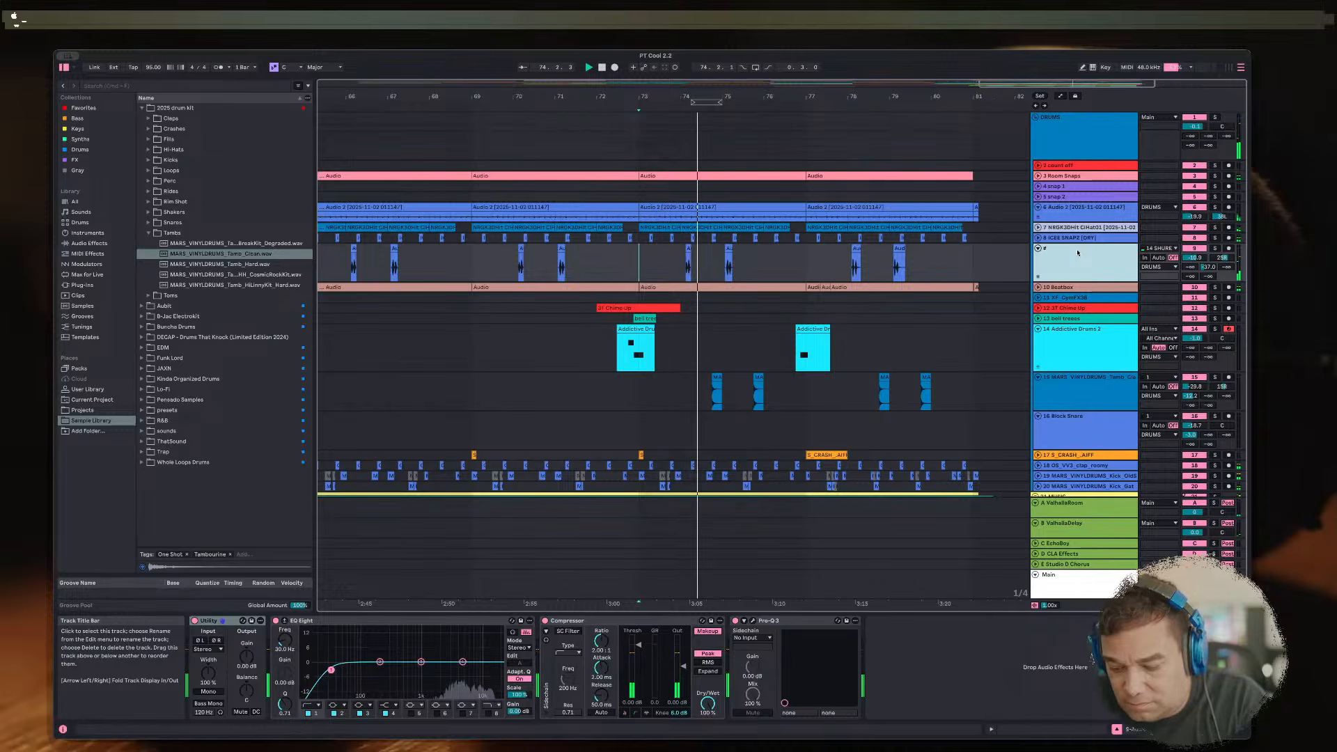
{"action": "type", "text": "ker"}
{"action": "key", "text": "Return"}
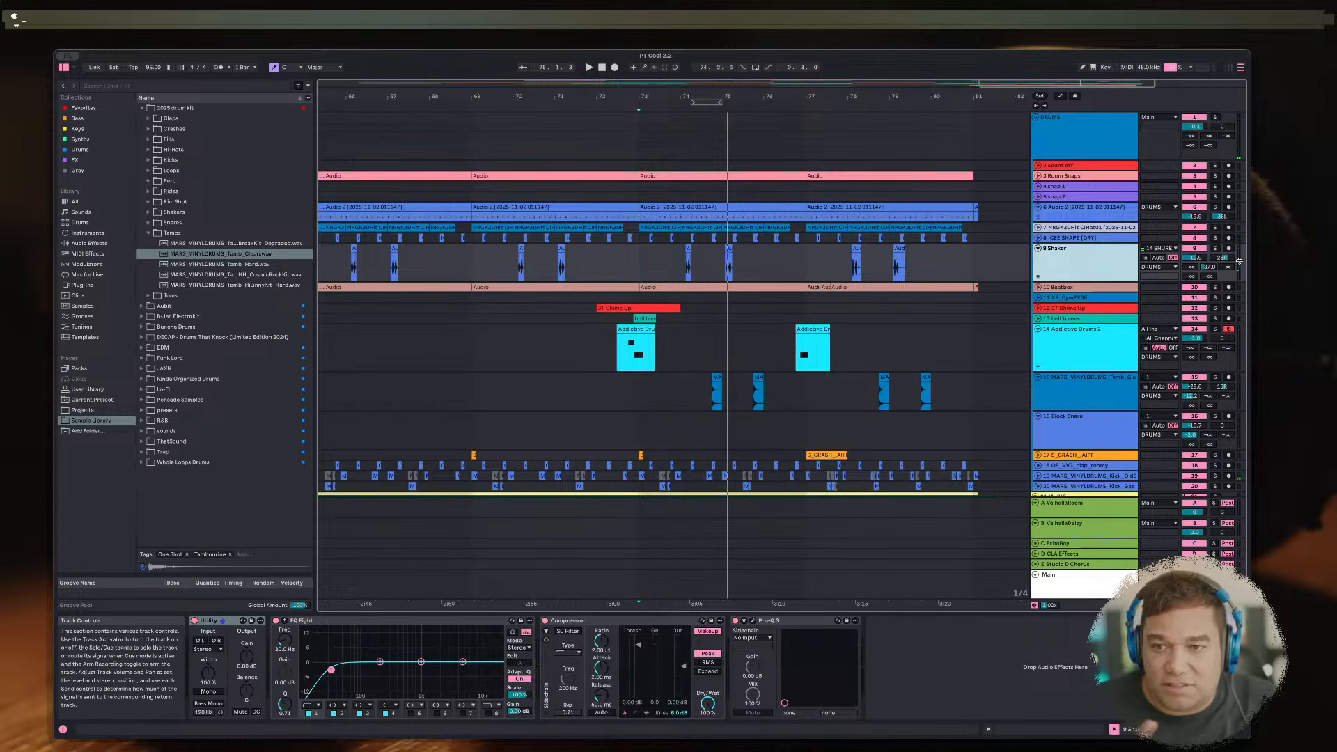
Step: Solo the Shaker track and listen to its hits from 74.1.1
{"action": "left_click", "coordinate": [1215, 248]}
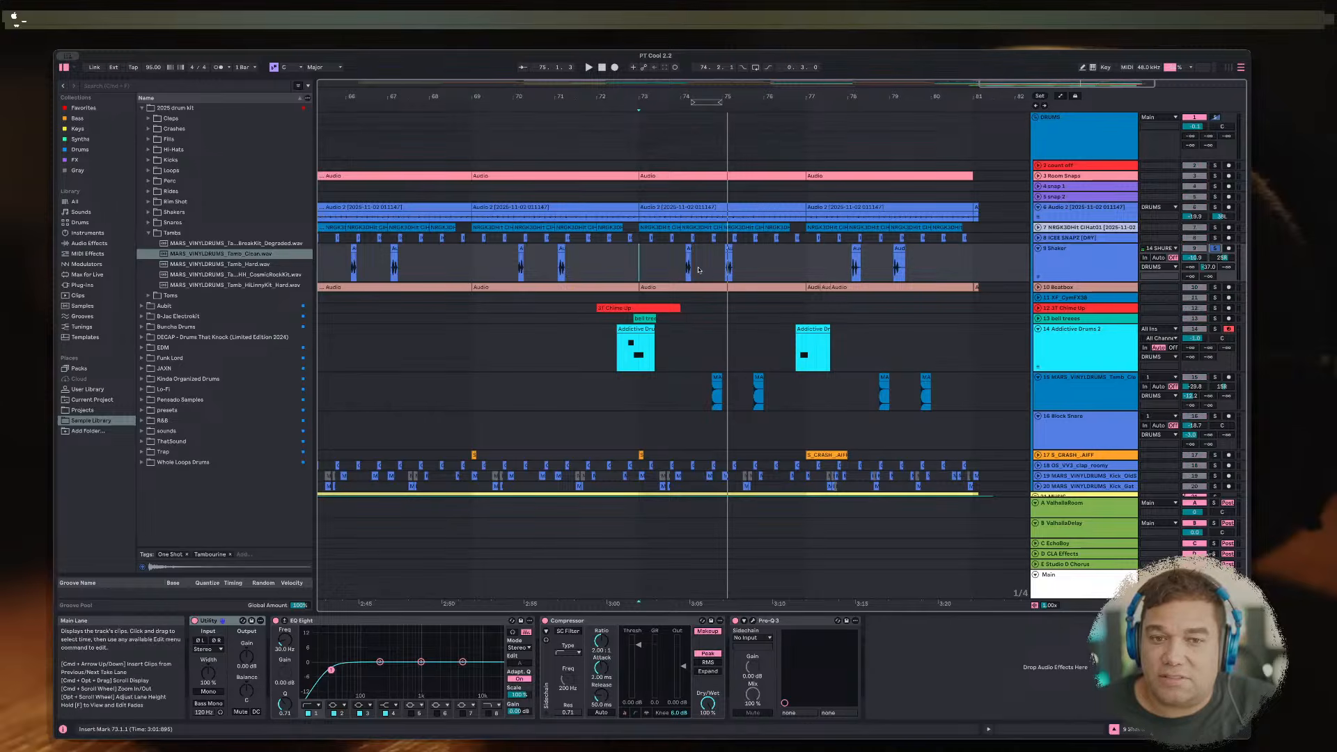
{"action": "key", "text": "space"}
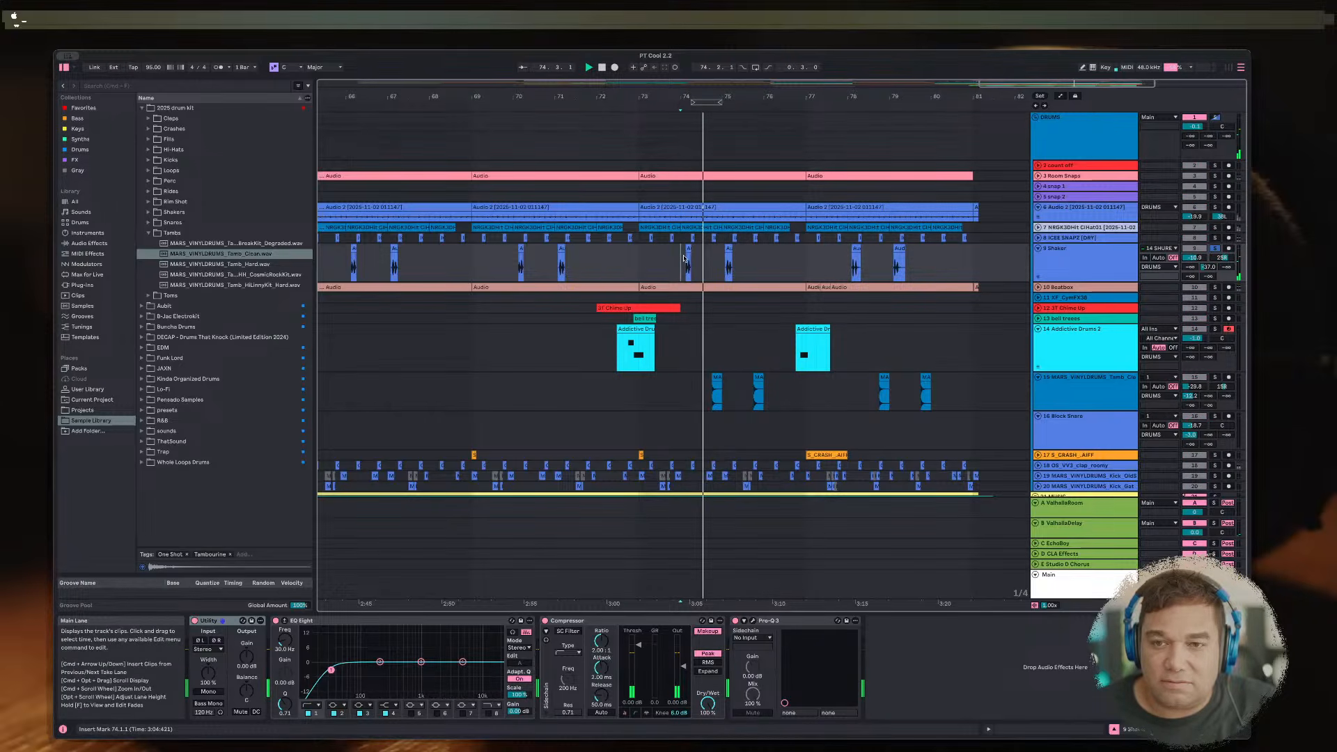
{"action": "left_click", "coordinate": [1087, 256]}
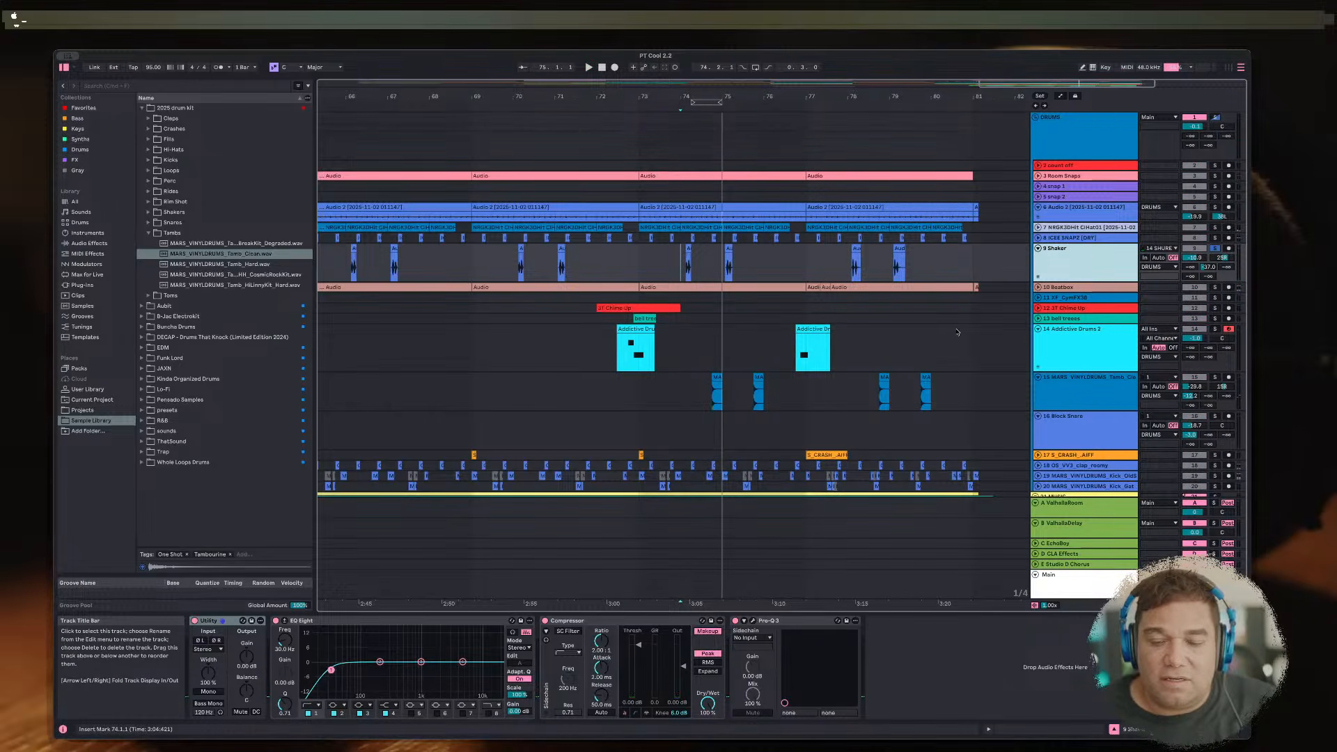
Step: Expand the EchoBoy return track and open its plug-in window clear of the arrangement
{"action": "left_click", "coordinate": [1040, 543]}
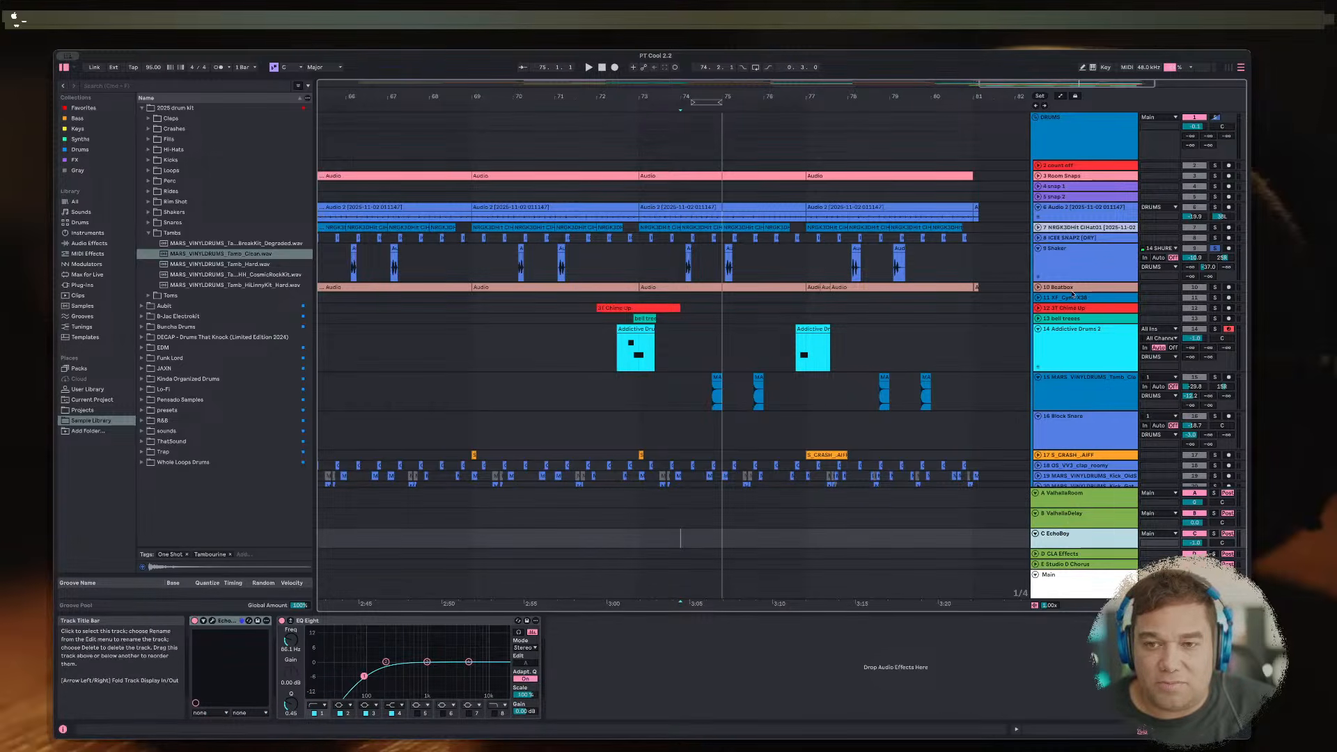
{"action": "left_click_drag", "start_coordinate": [1059, 524], "coordinate": [1065, 486]}
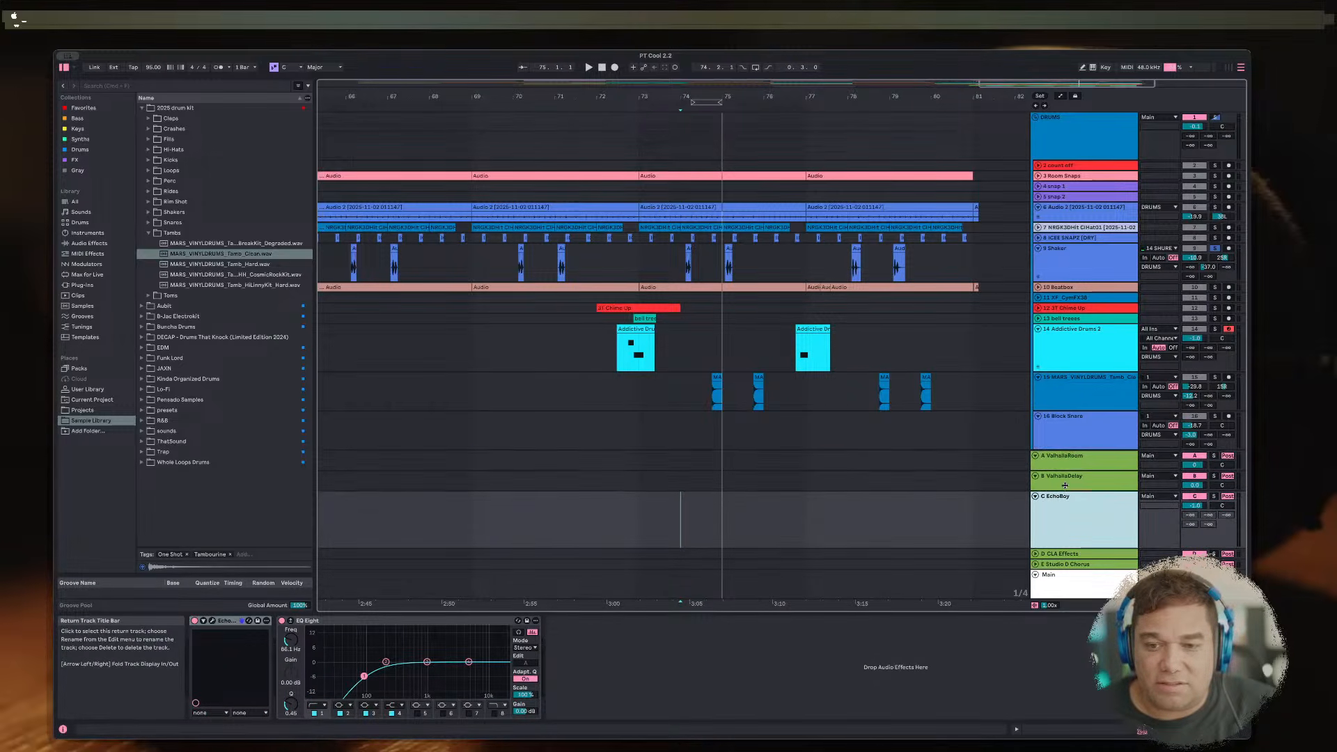
{"action": "left_click", "coordinate": [211, 620]}
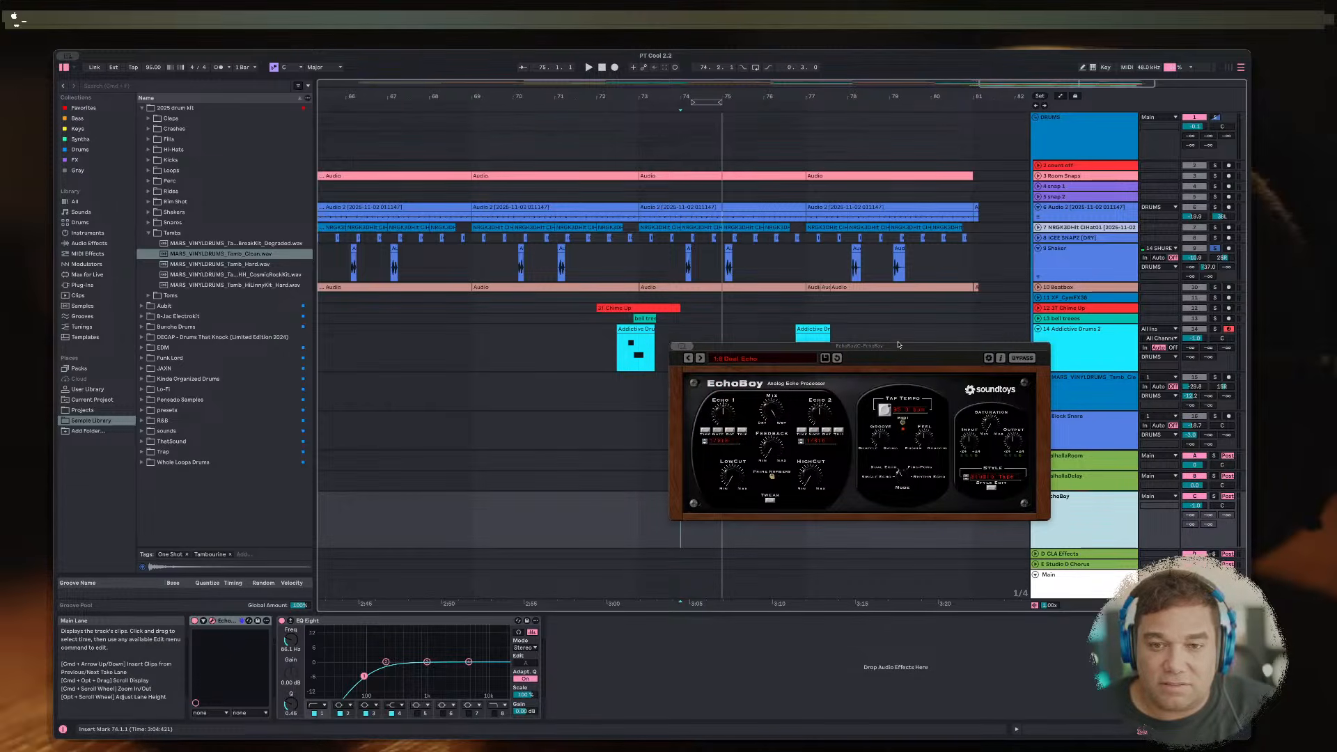
{"action": "left_click_drag", "start_coordinate": [898, 344], "coordinate": [350, 442]}
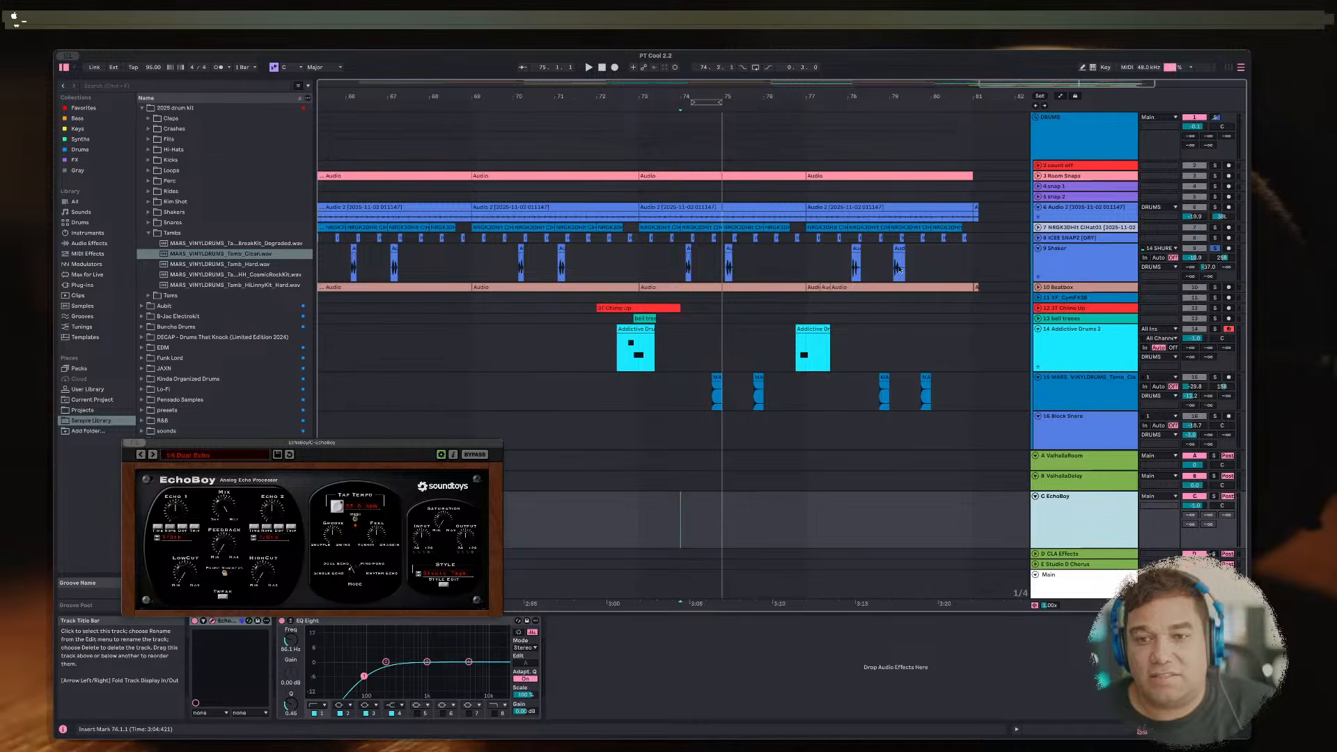
Step: Enlarge the Shaker track and raise its send to the EchoBoy return
{"action": "left_click", "coordinate": [1097, 269]}
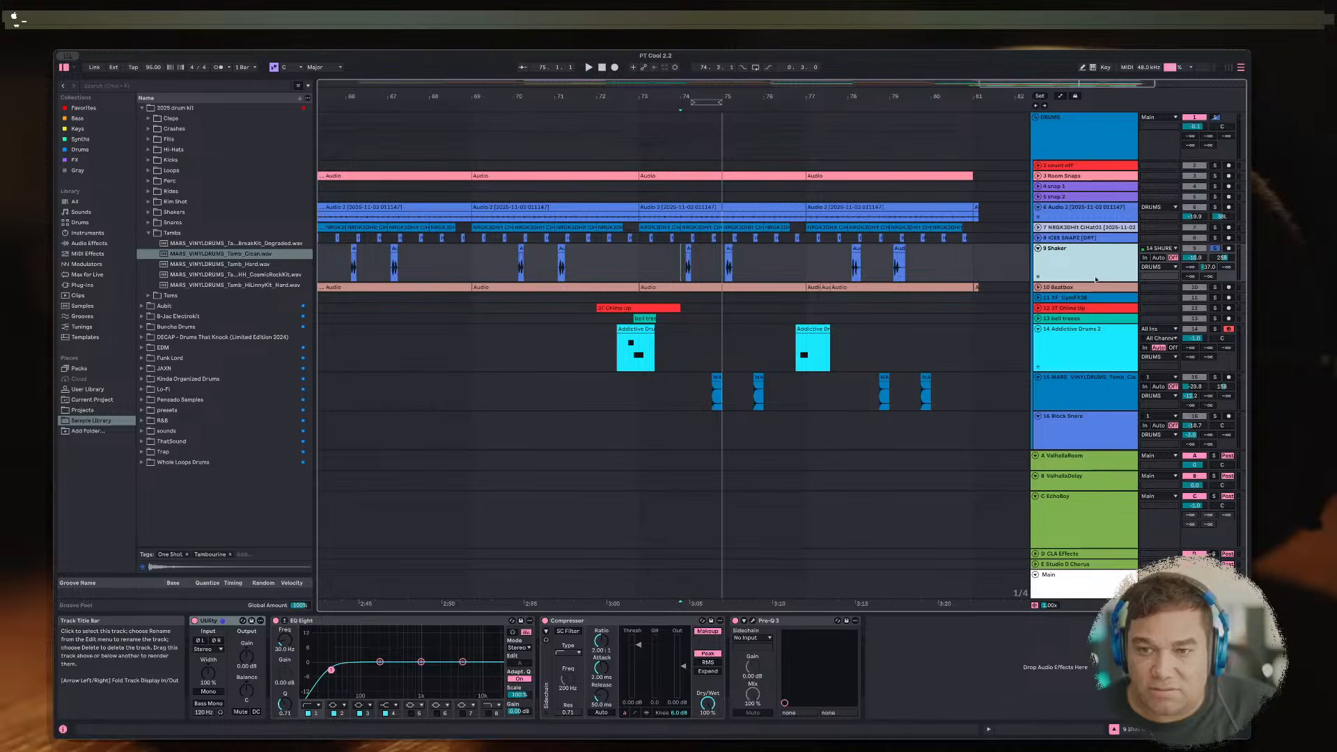
{"action": "left_click_drag", "start_coordinate": [1095, 281], "coordinate": [1095, 354]}
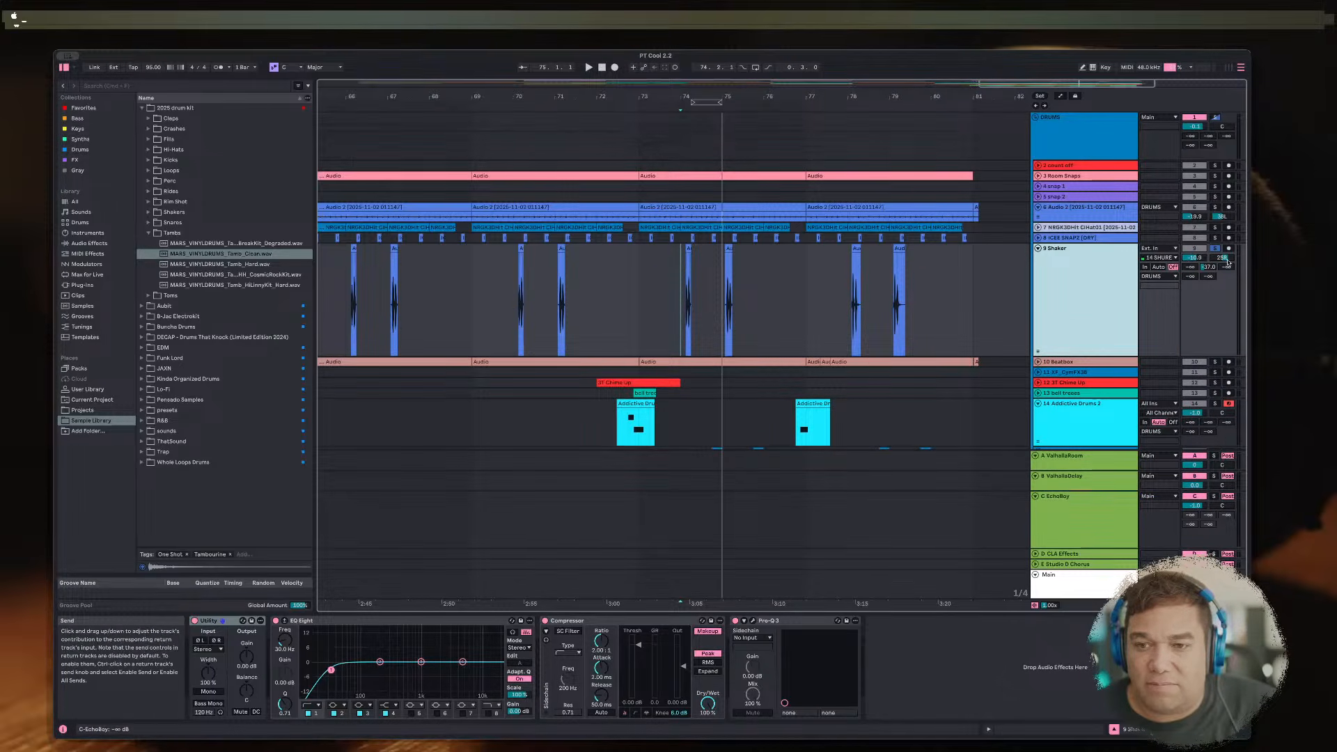
{"action": "left_click_drag", "start_coordinate": [1229, 266], "coordinate": [1229, 251]}
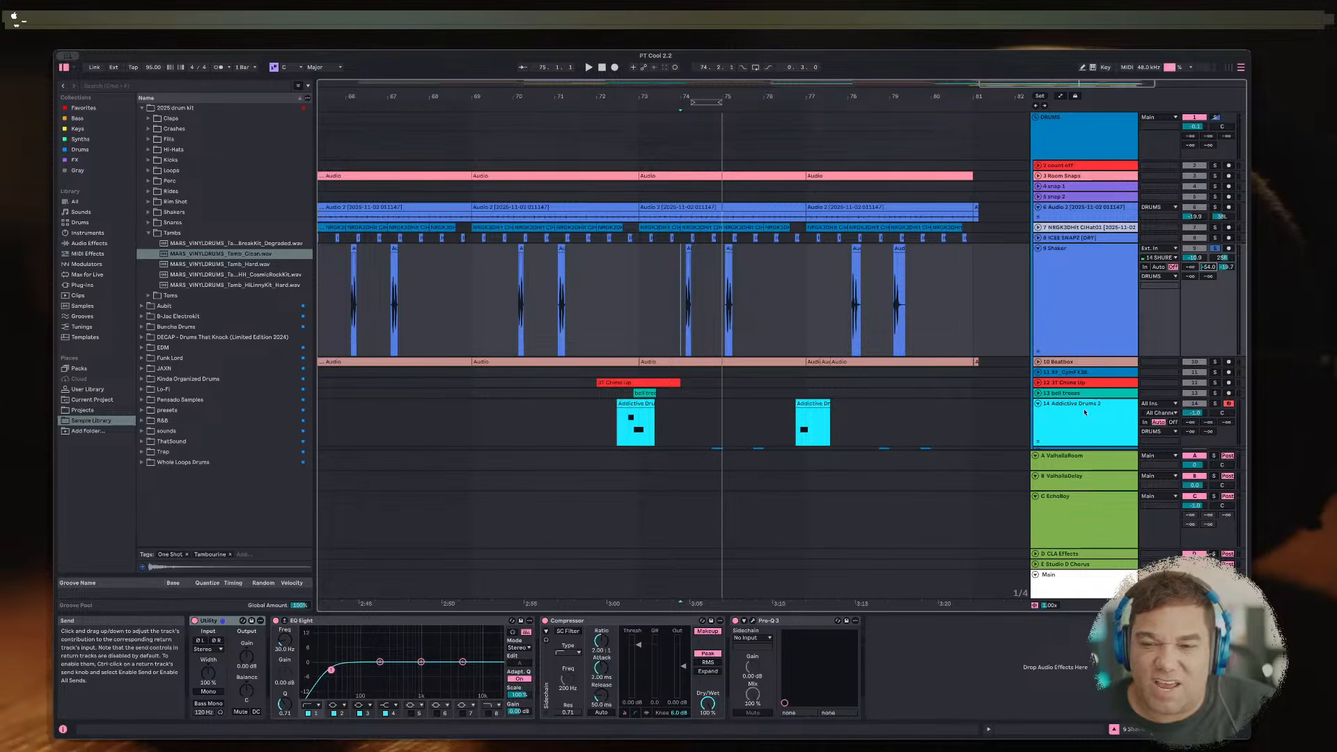
Step: Loop the two Shaker hits across bars 74 and 75 and play the loop to hear the EchoBoy return
{"action": "left_click", "coordinate": [1074, 475]}
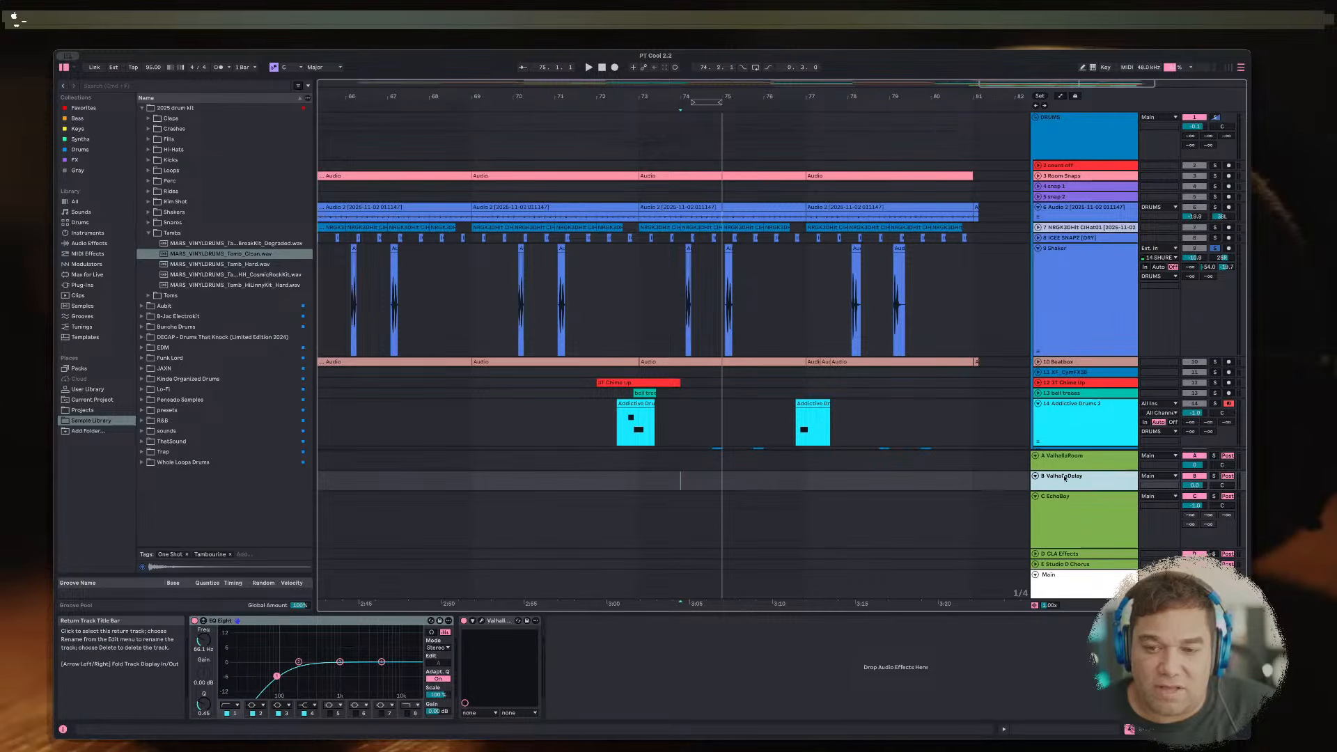
{"action": "left_click", "coordinate": [1075, 516]}
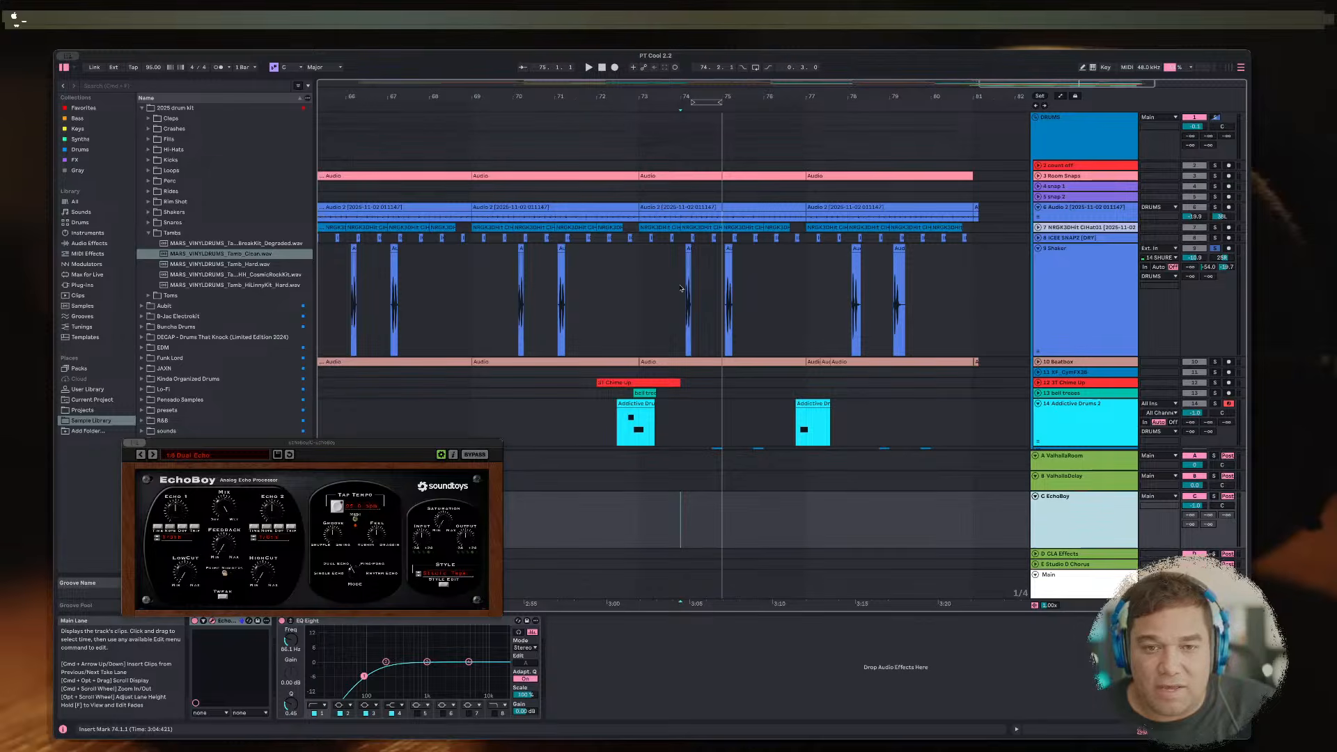
{"action": "left_click", "coordinate": [681, 289]}
{"action": "left_click", "coordinate": [1048, 496]}
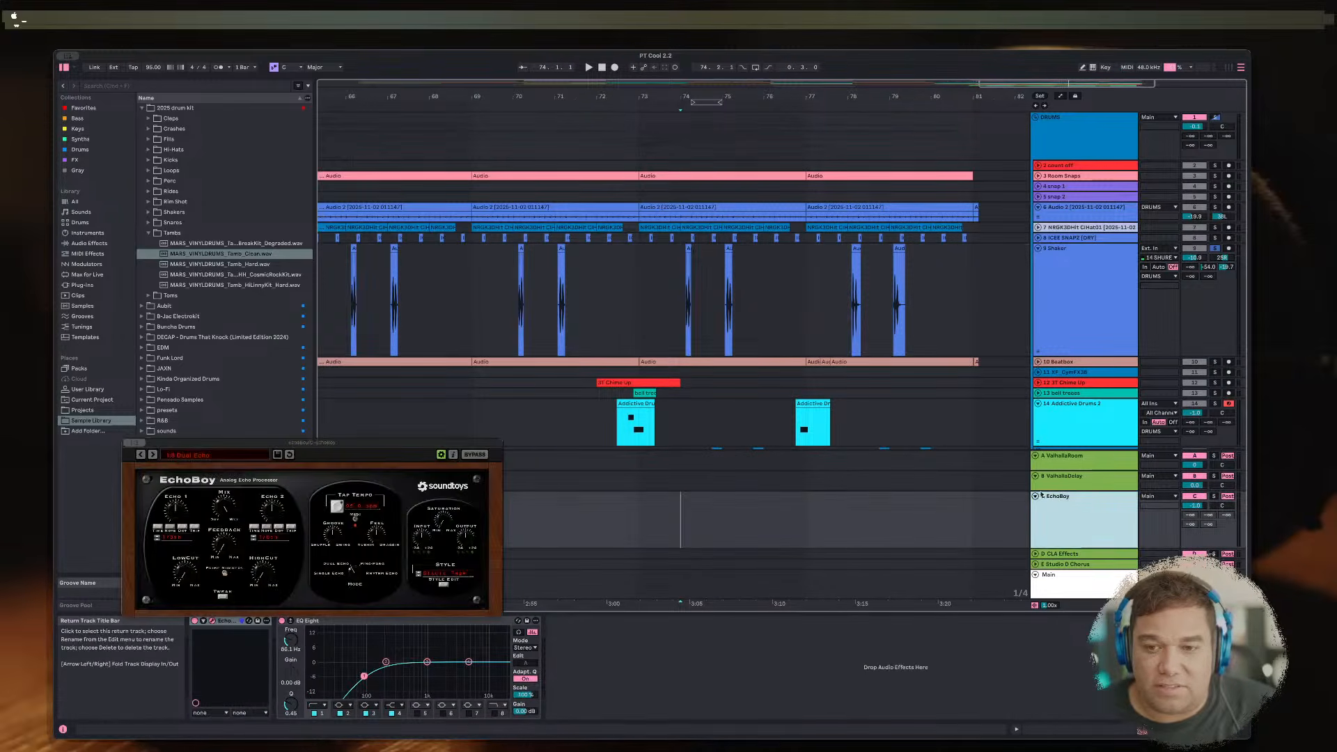
{"action": "left_click_drag", "start_coordinate": [685, 284], "coordinate": [759, 286]}
{"action": "key", "text": "super+l"}
{"action": "key", "text": "space"}
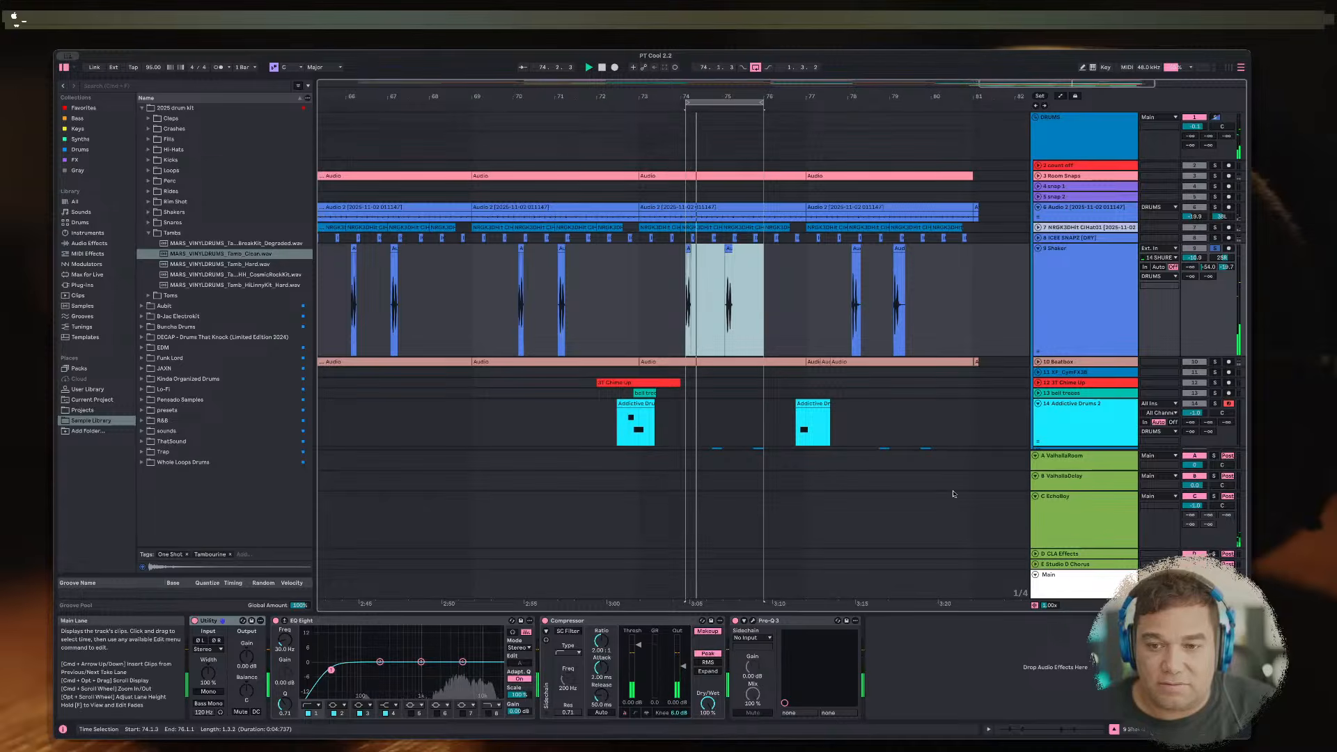
Step: Switch the EchoBoy return's echo mode to Ping-Pong during loop playback, and stop playback
{"action": "left_click", "coordinate": [1052, 496]}
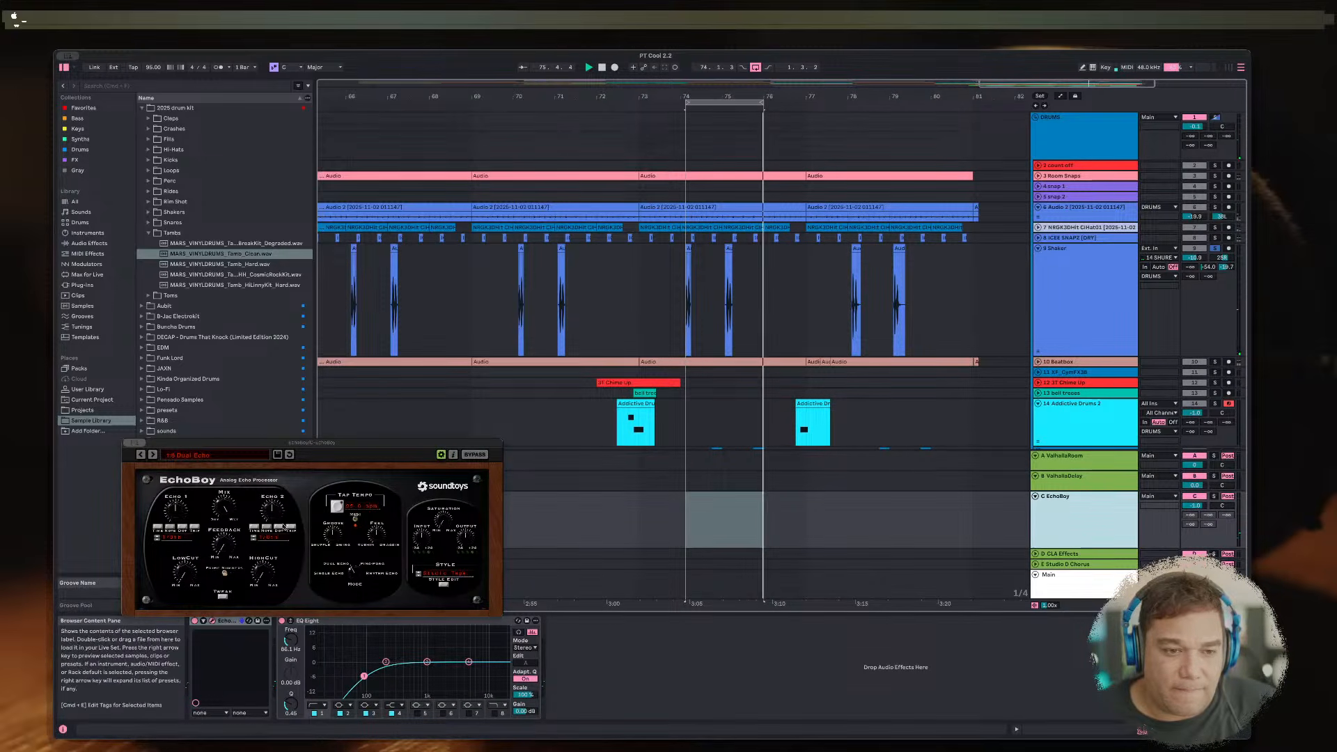
{"action": "left_click_drag", "start_coordinate": [353, 560], "coordinate": [354, 557]}
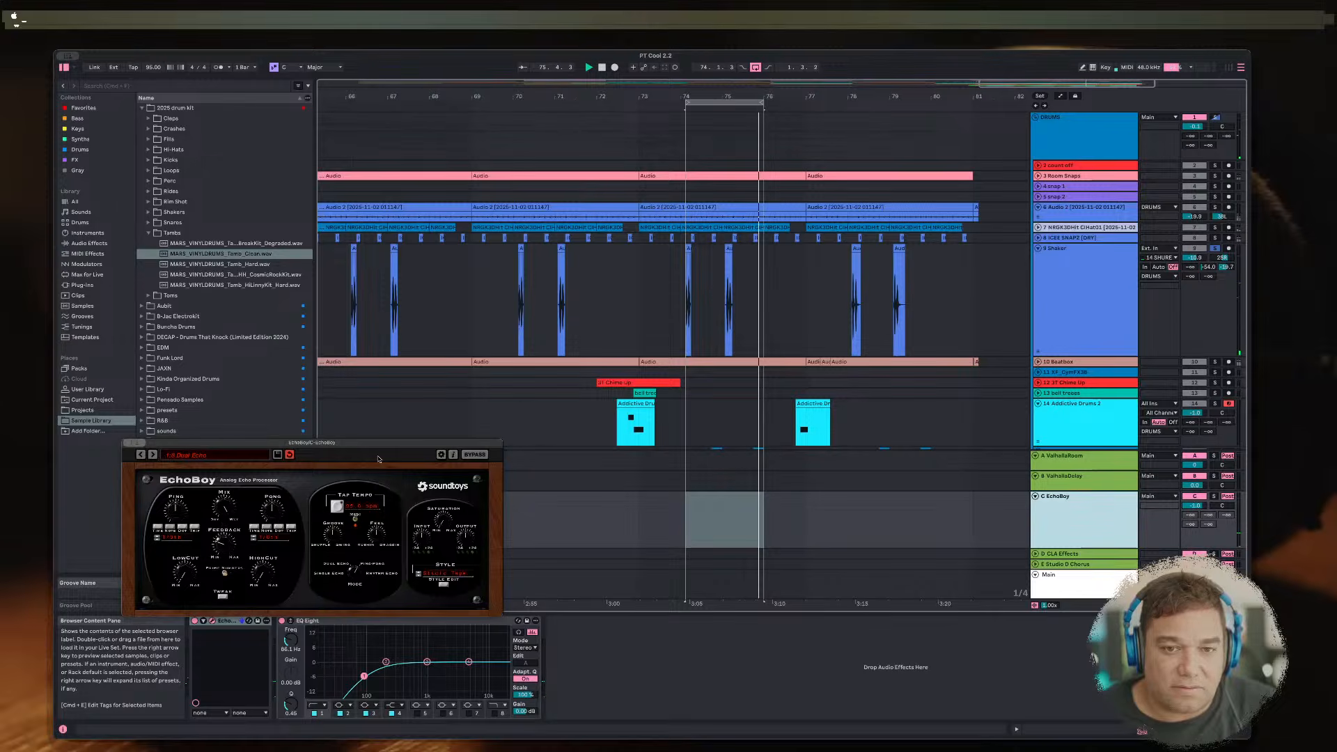
{"action": "key", "text": "space"}
Step: Unsolo the Shaker, raise its EchoBoy send slightly in the full mix and replay from 73.2.1
{"action": "left_click", "coordinate": [650, 289]}
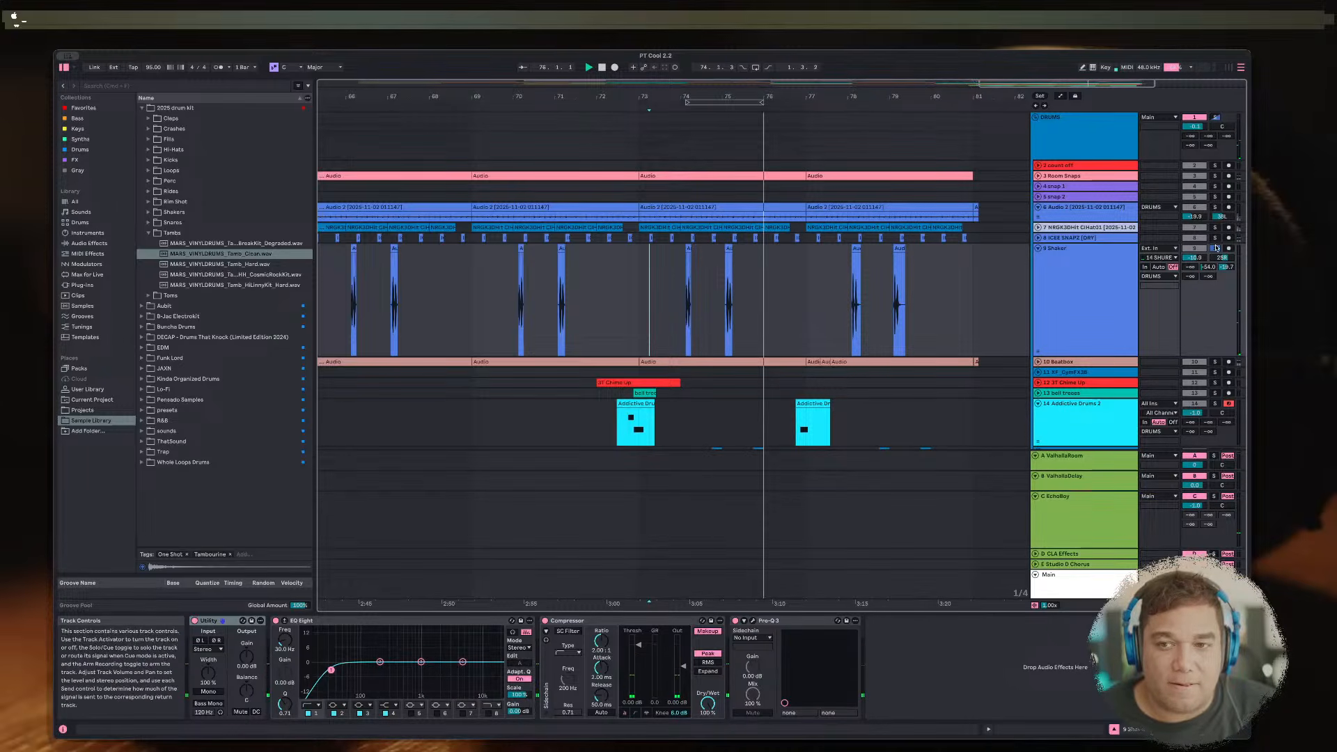
{"action": "left_click", "coordinate": [660, 296]}
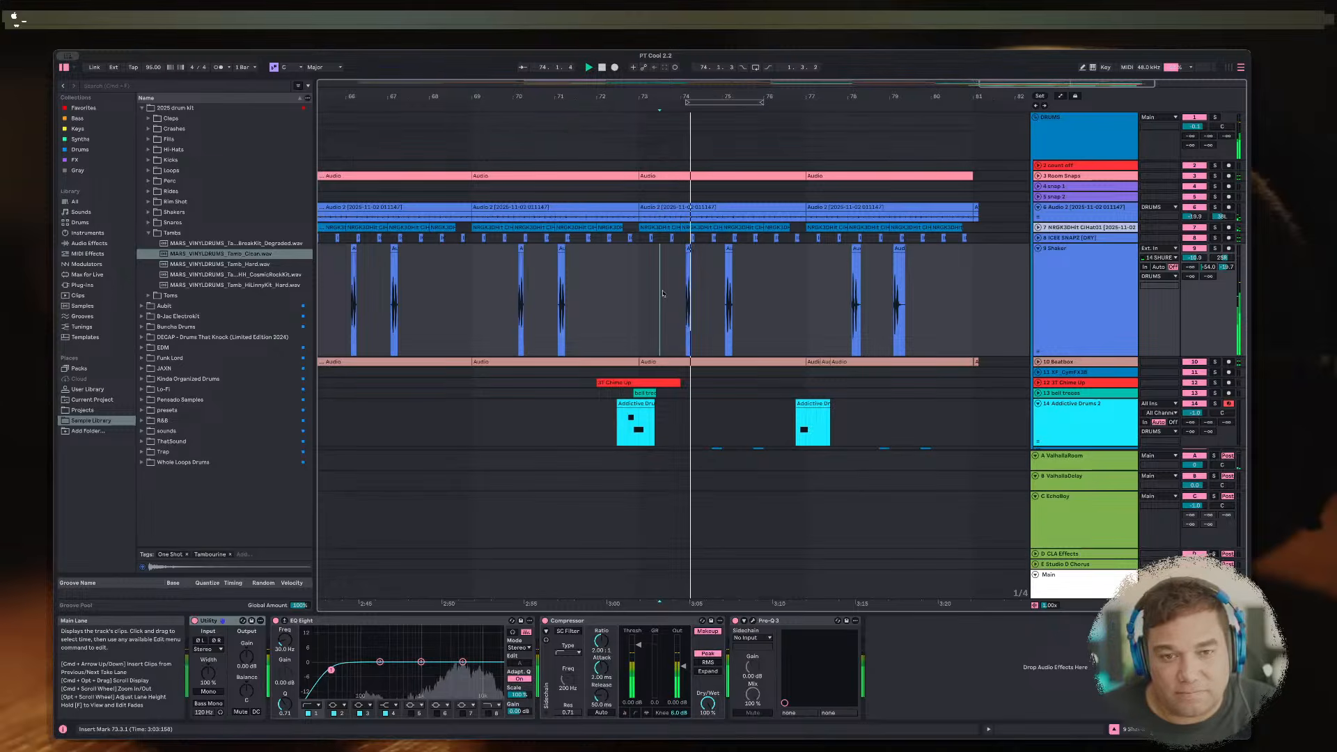
{"action": "left_click_drag", "start_coordinate": [1228, 267], "coordinate": [1227, 260]}
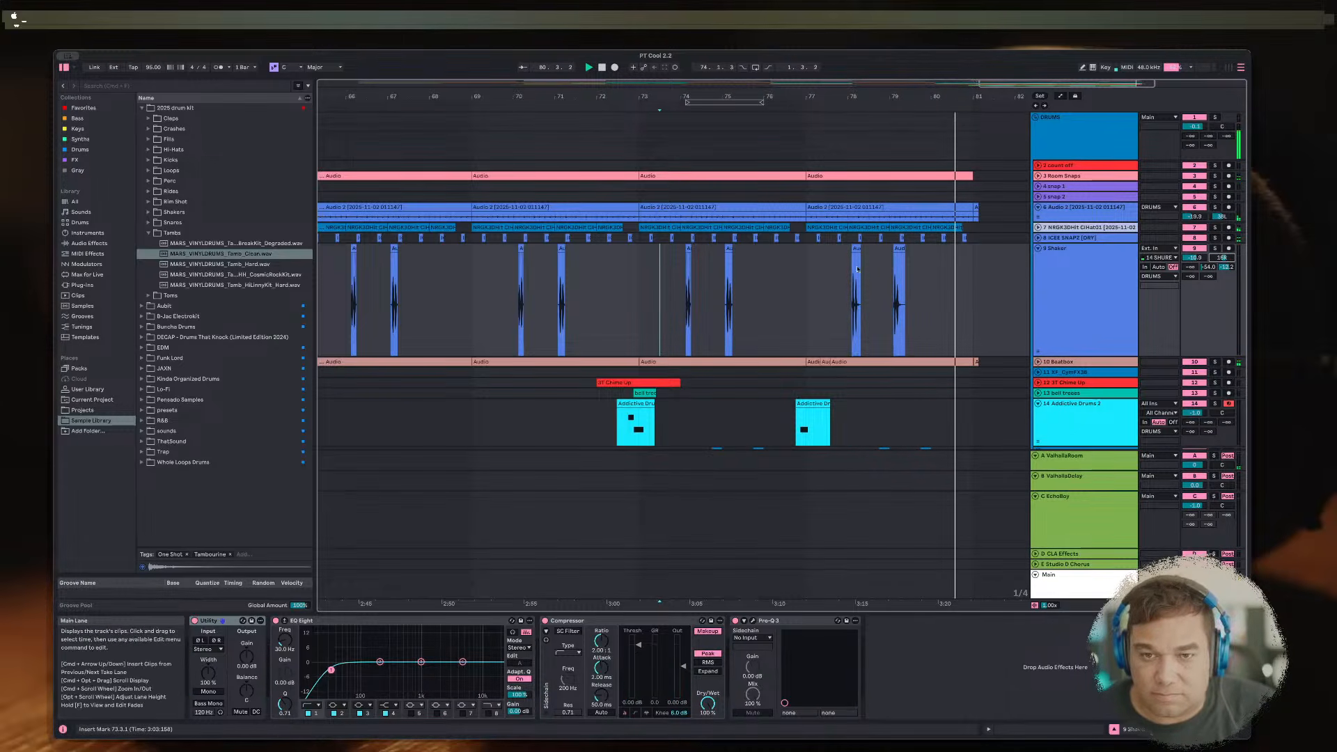
{"action": "left_click", "coordinate": [650, 281]}
{"action": "key", "text": "space"}
{"action": "key", "text": "space"}
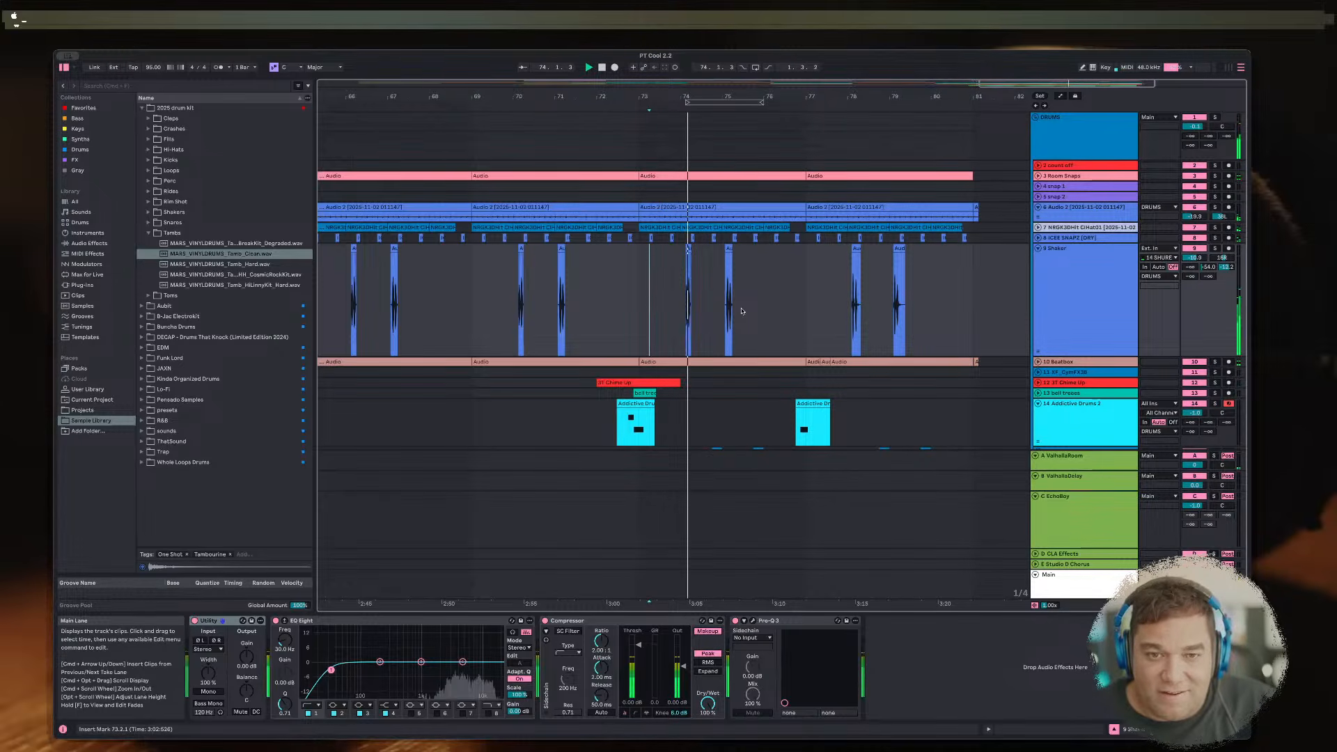
{"action": "key", "text": "space"}
Step: Unfold and enlarge the Room Snaps track and solo it during playback from 72.3.1
{"action": "left_click", "coordinate": [1038, 176]}
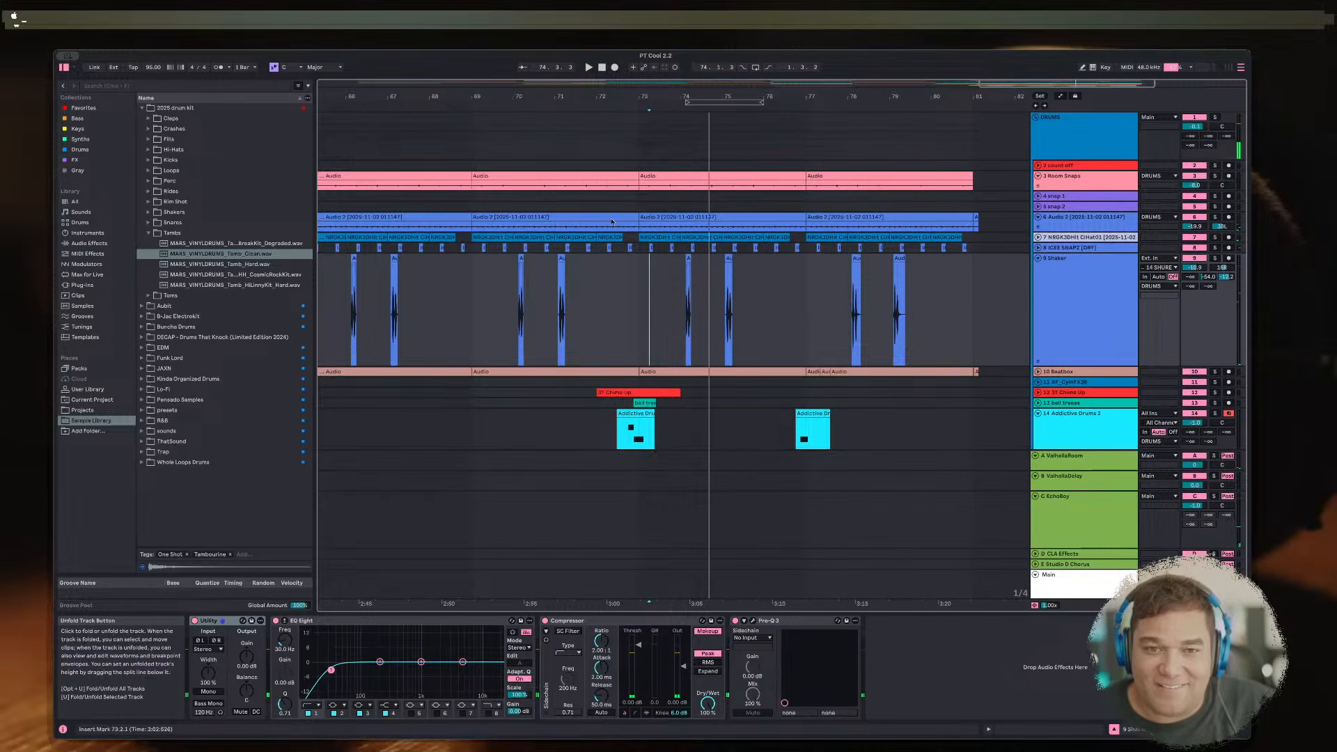
{"action": "left_click", "coordinate": [638, 192]}
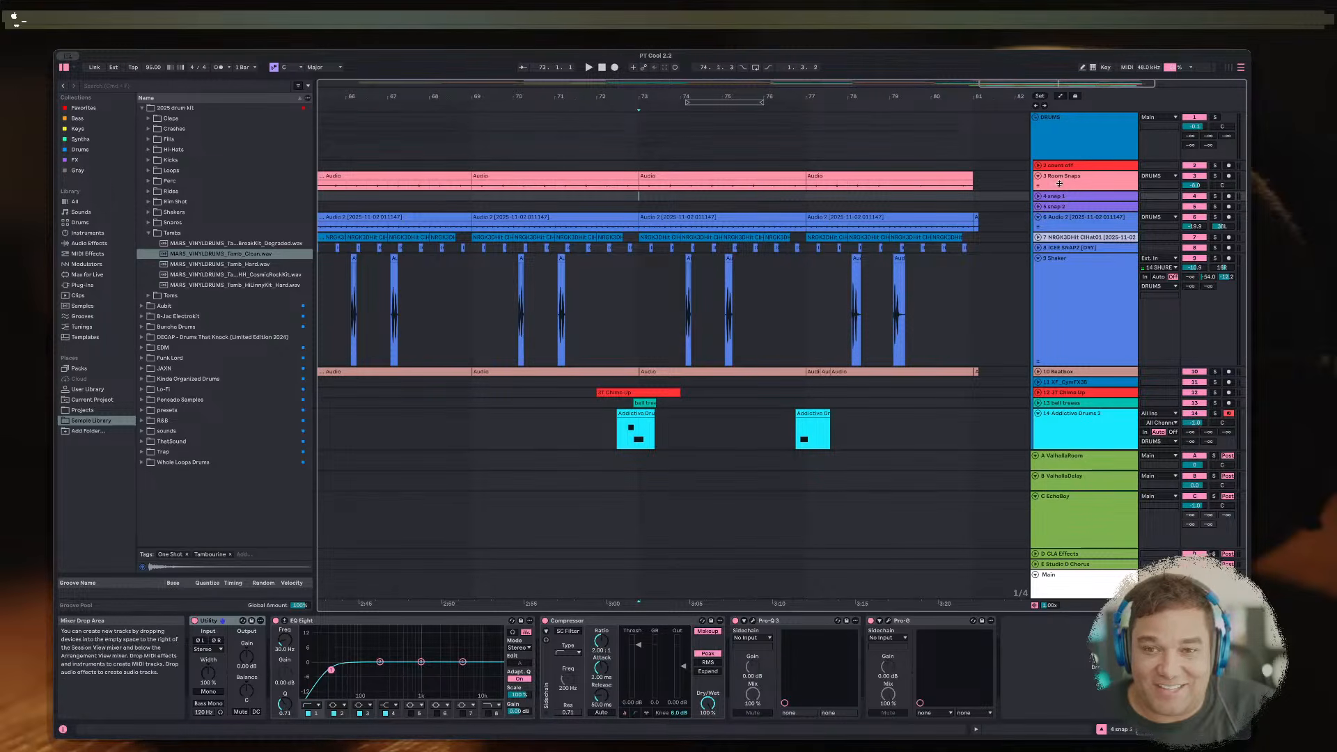
{"action": "left_click_drag", "start_coordinate": [1060, 183], "coordinate": [1060, 229]}
{"action": "left_click", "coordinate": [614, 188]}
{"action": "key", "text": "space"}
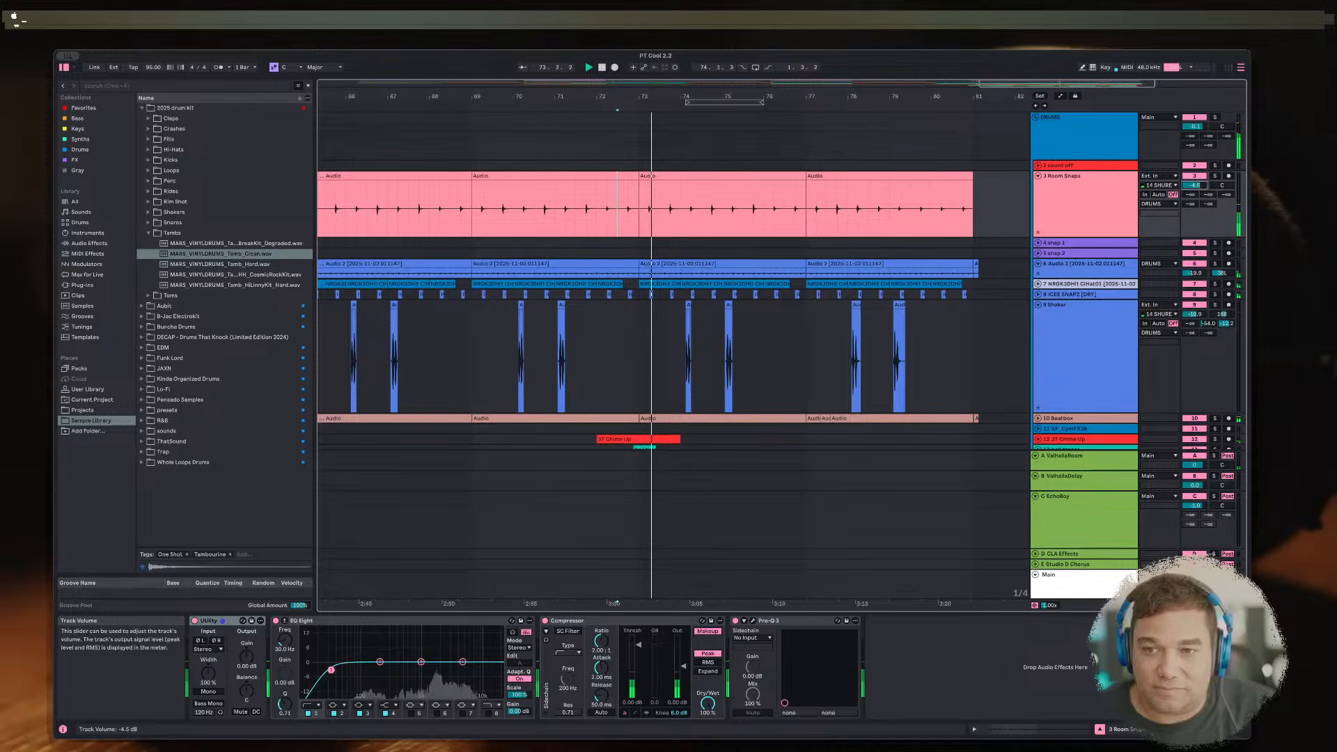
{"action": "left_click", "coordinate": [1217, 174]}
{"action": "left_click", "coordinate": [1216, 174]}
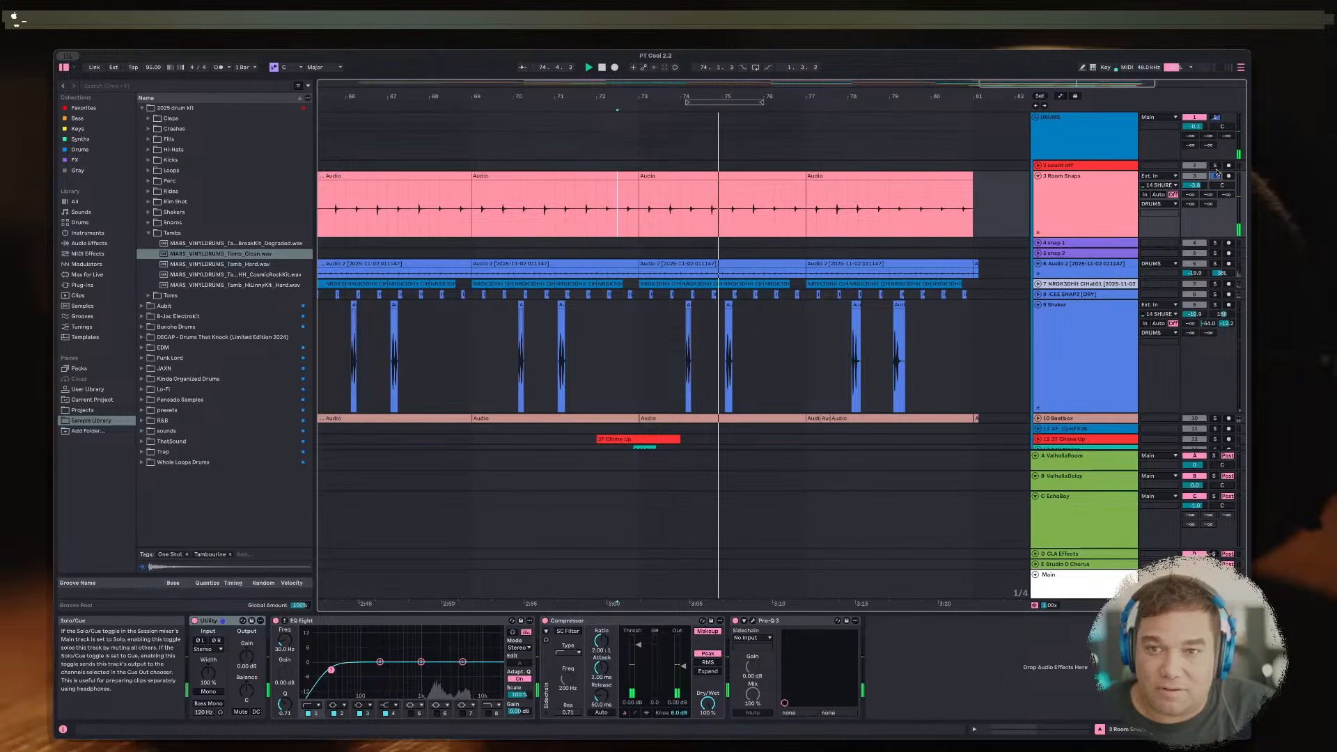
Step: Raise the Room Snaps track's volume slightly and play it in the full mix with the whole arrangement in view
{"action": "left_click_drag", "start_coordinate": [1200, 185], "coordinate": [1199, 175]}
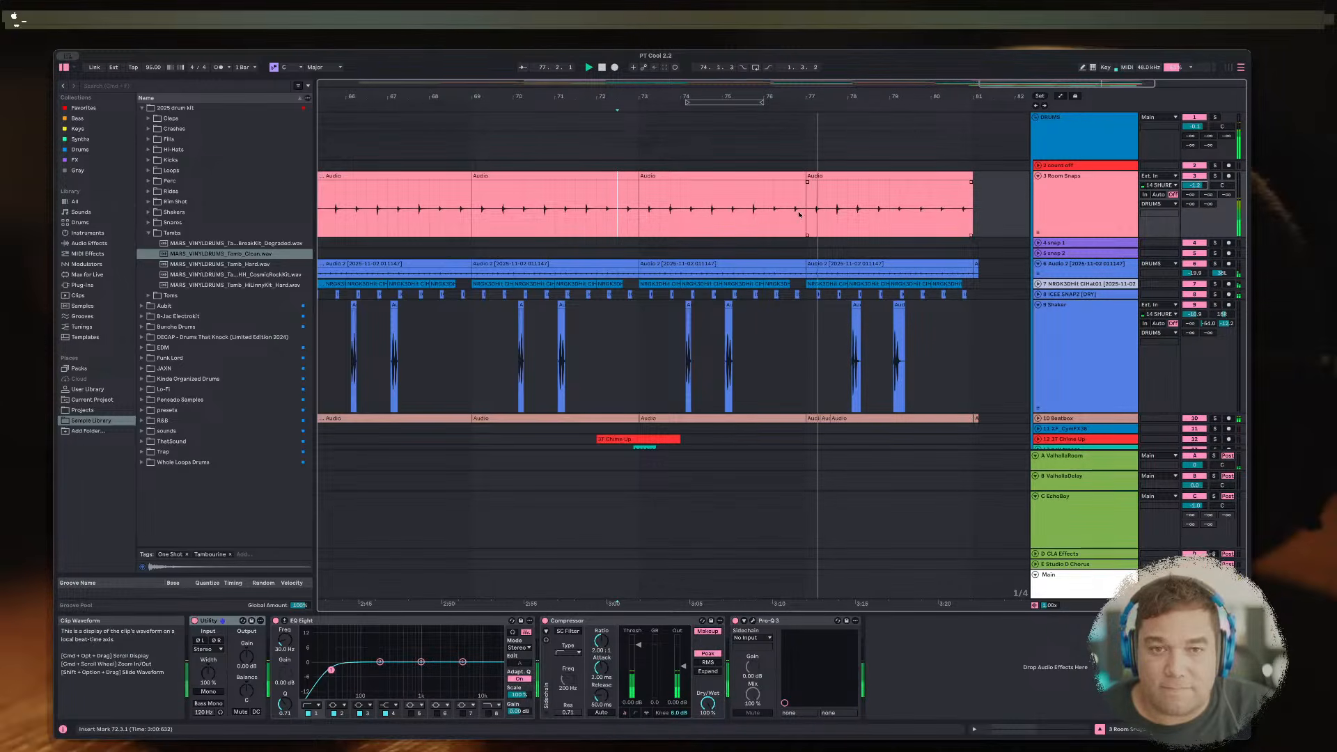
{"action": "left_click", "coordinate": [650, 243]}
{"action": "key", "text": "minus"}
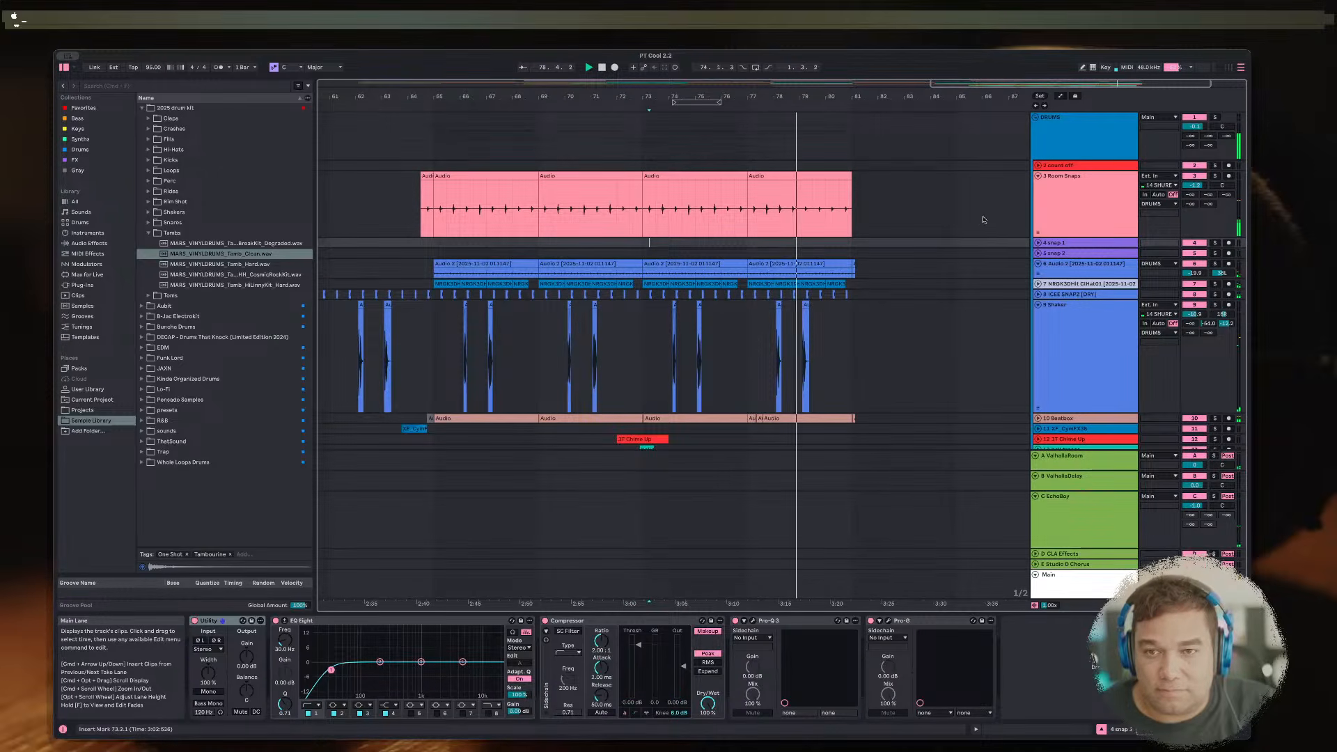
{"action": "left_click", "coordinate": [726, 242]}
{"action": "key", "text": "minus"}
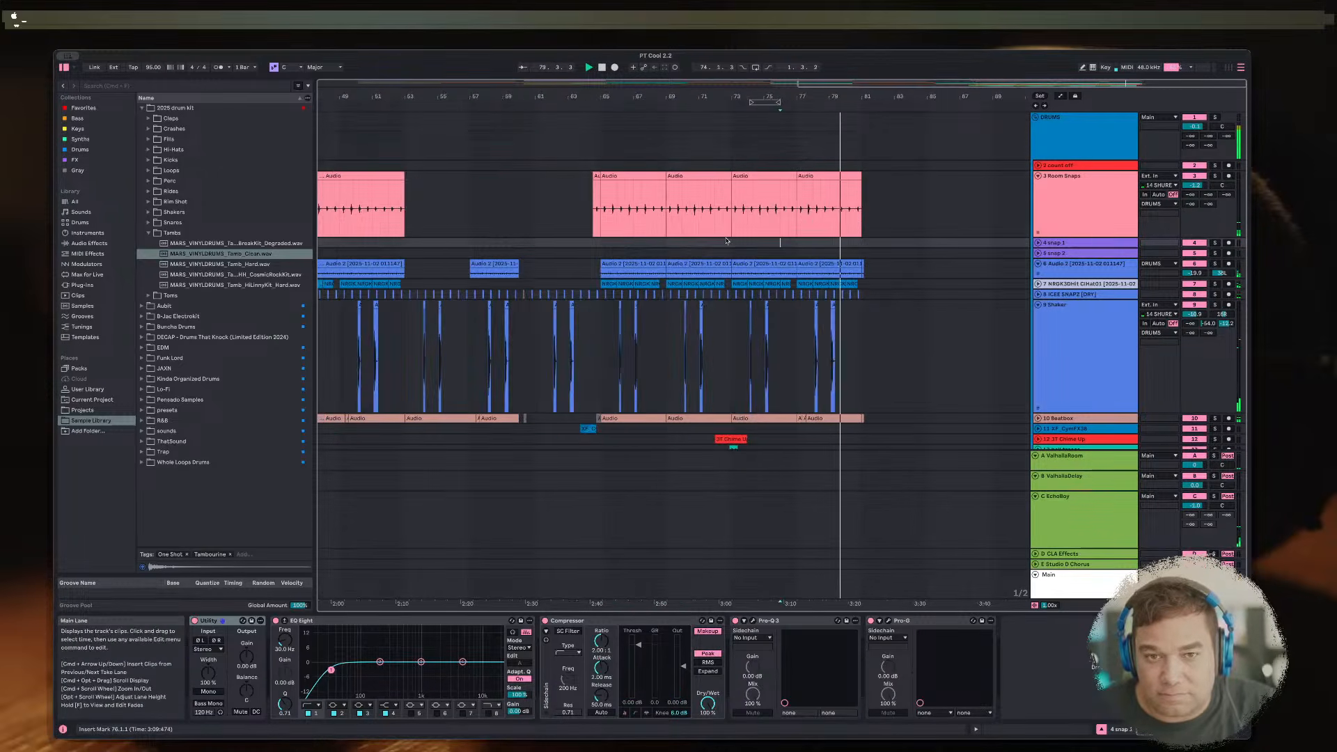
{"action": "key", "text": "minus"}
{"action": "key", "text": "minus"}
{"action": "key", "text": "plus"}
{"action": "key", "text": "plus"}
{"action": "key", "text": "minus"}
{"action": "key", "text": "minus"}
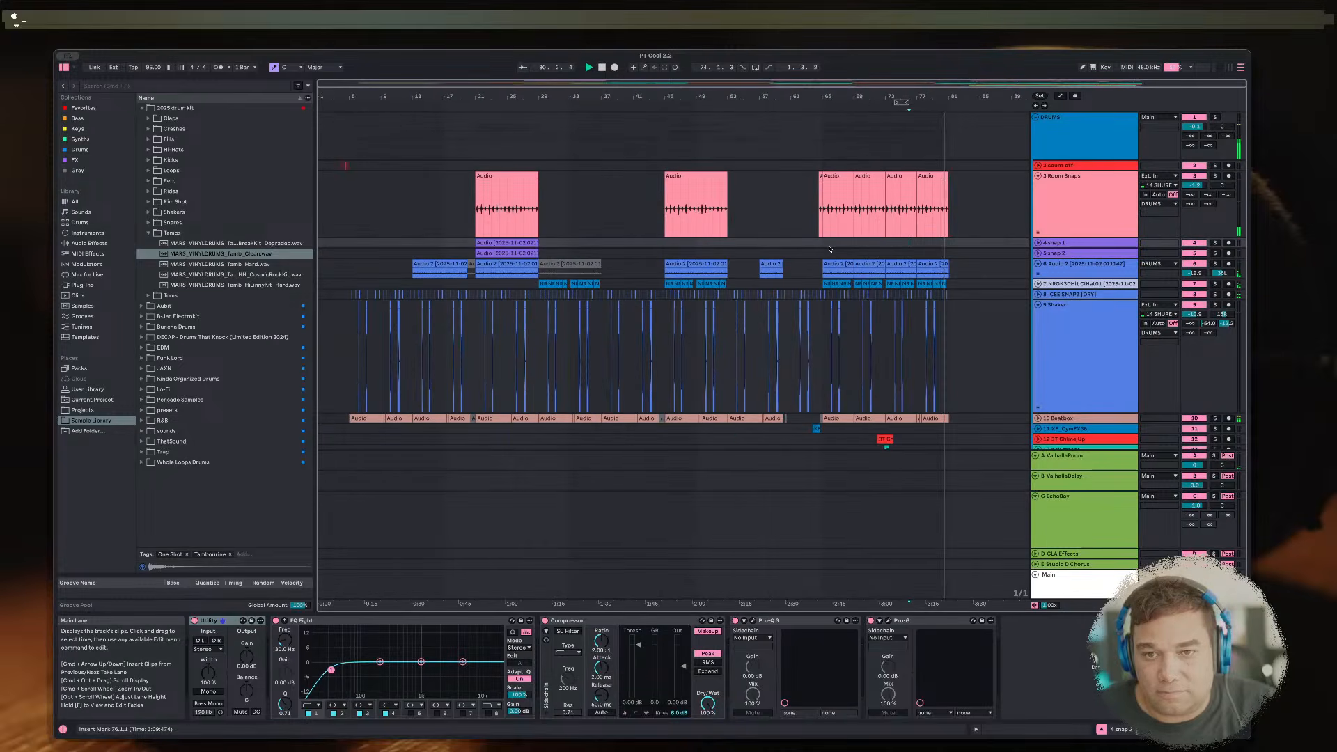
Step: Set the playback start to 79.1.1, stop playback and enlarge the SINE Player track below the VOCALS group
{"action": "left_click", "coordinate": [944, 339]}
{"action": "scroll", "coordinate": [985, 340], "scroll_direction": "down", "scroll_amount": 8}
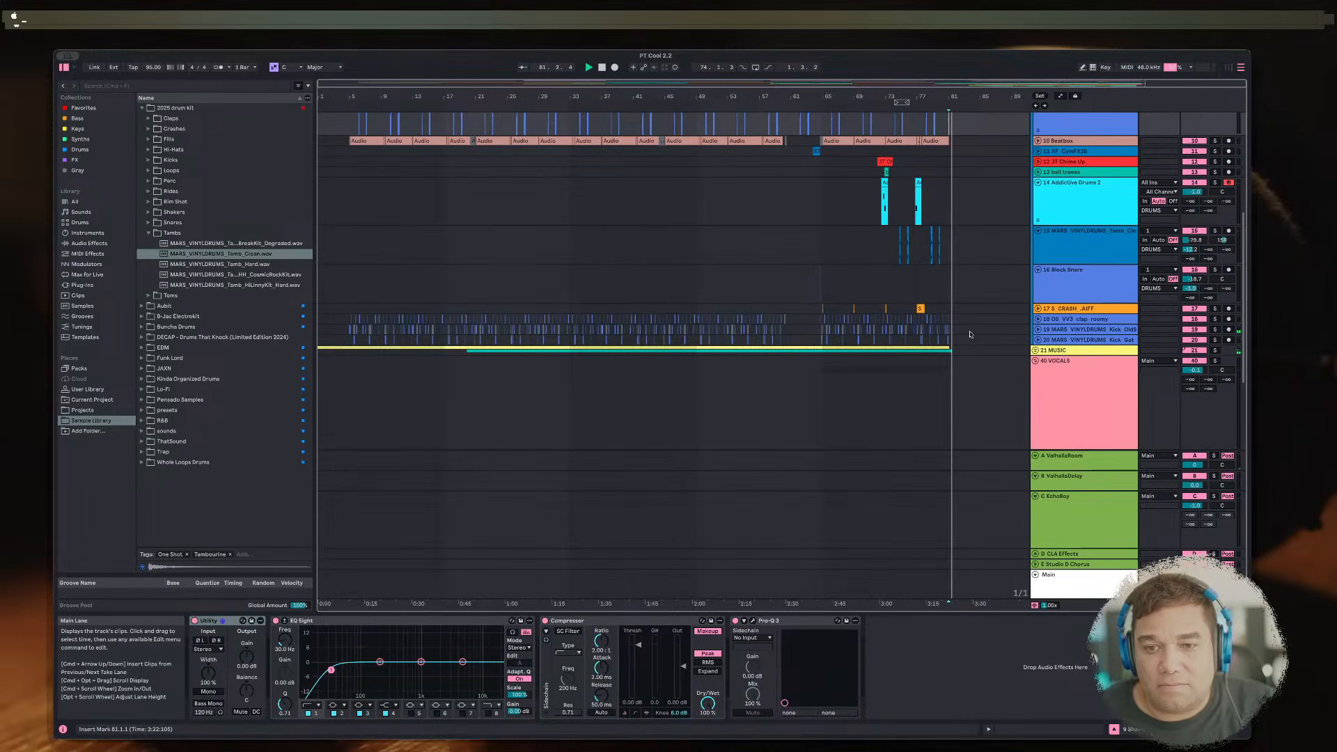
{"action": "left_click", "coordinate": [934, 289]}
{"action": "scroll", "coordinate": [975, 327], "scroll_direction": "down", "scroll_amount": 5}
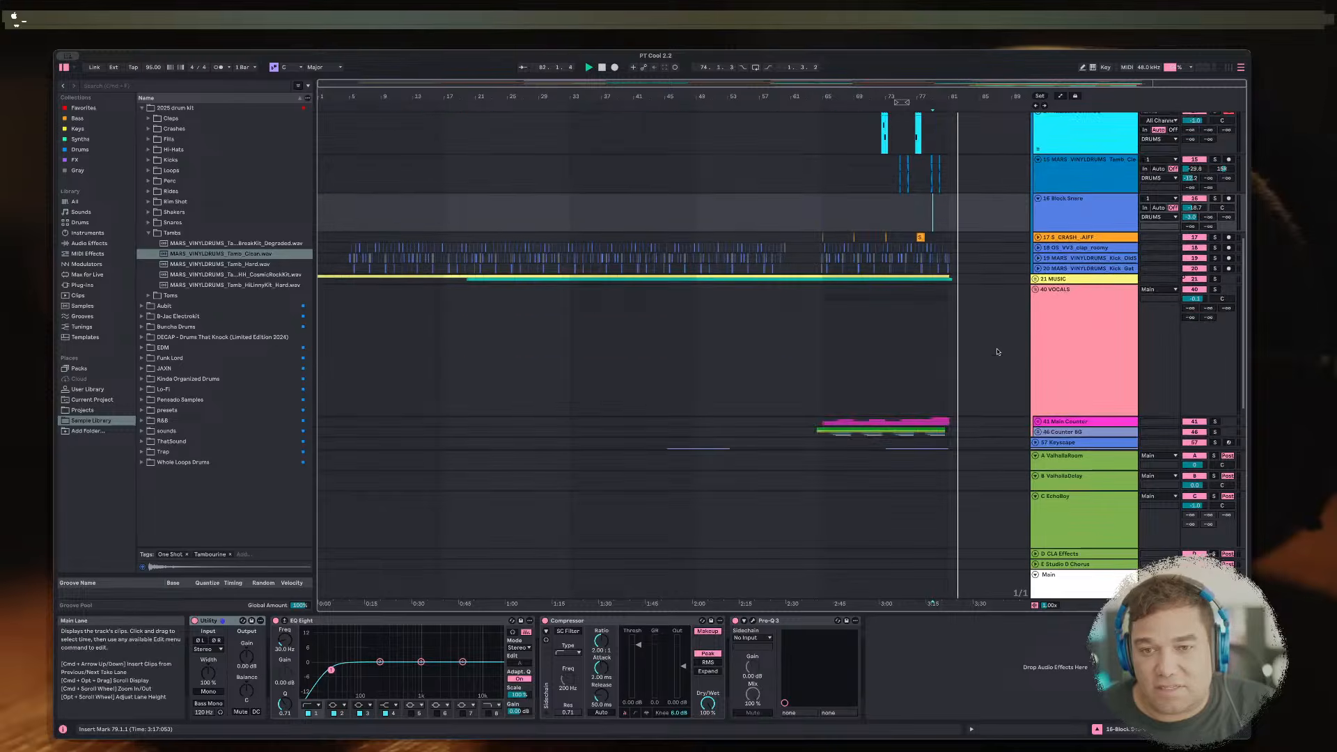
{"action": "left_click", "coordinate": [936, 270]}
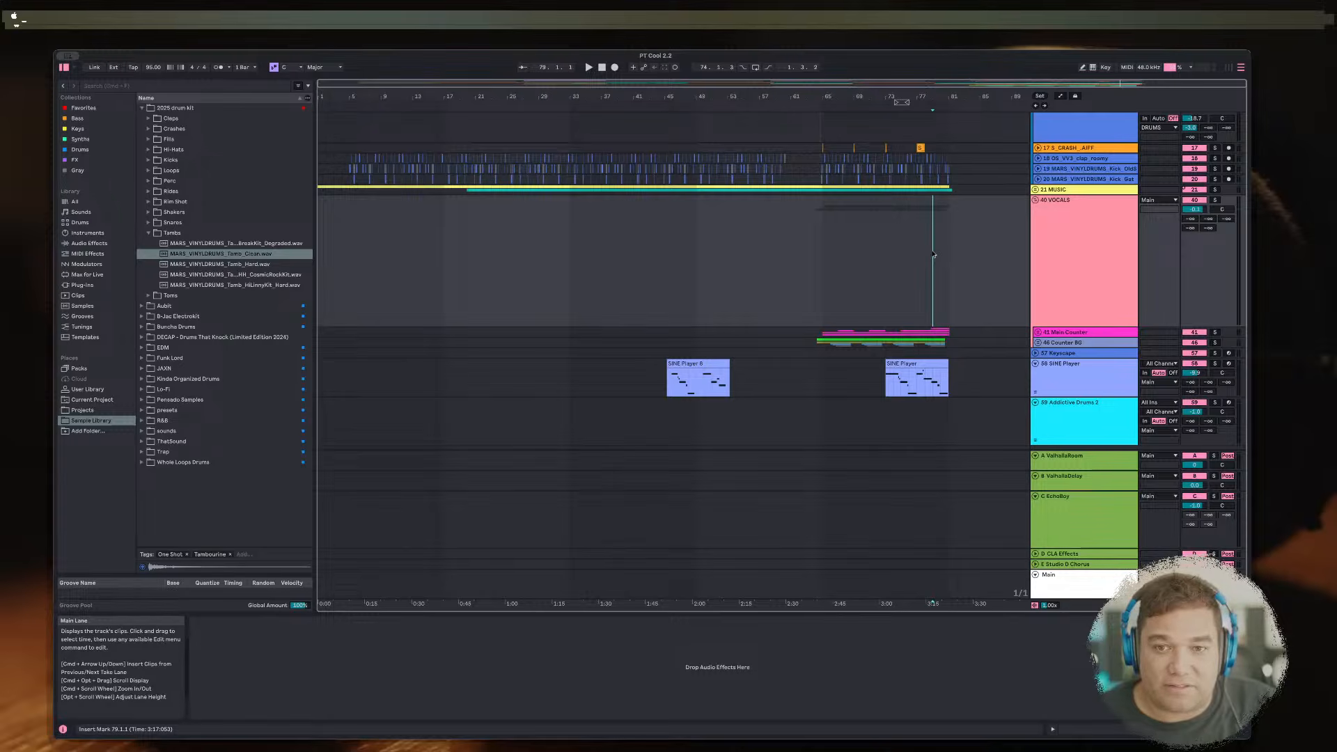
{"action": "scroll", "coordinate": [915, 353], "scroll_direction": "down", "scroll_amount": 2}
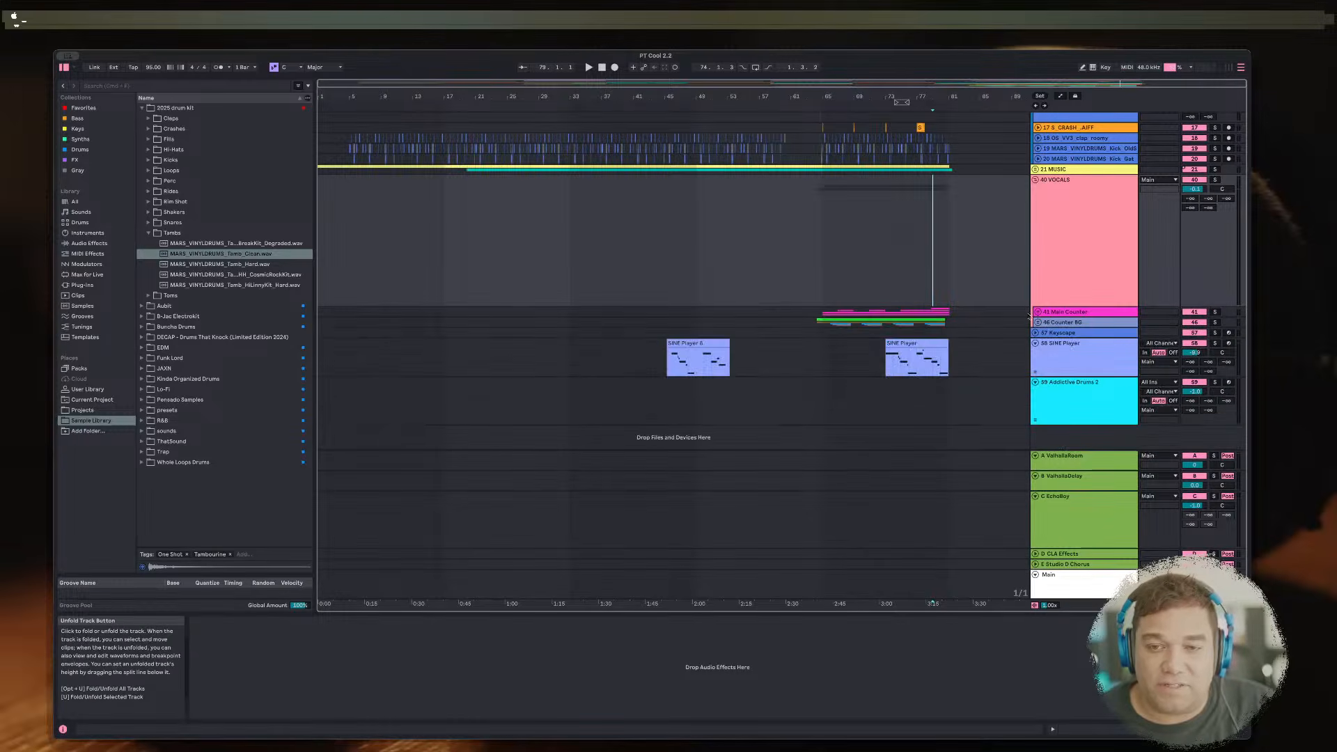
{"action": "left_click", "coordinate": [934, 397]}
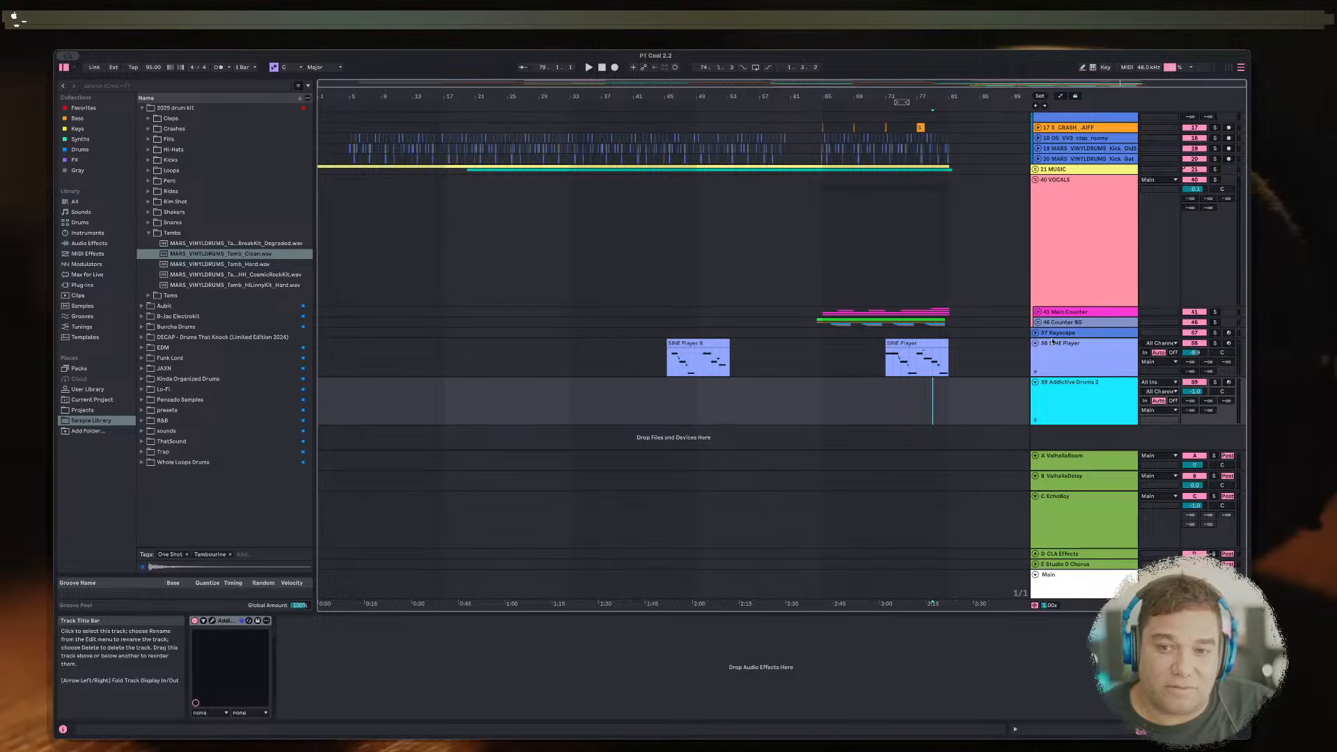
{"action": "left_click", "coordinate": [1047, 369]}
{"action": "left_click_drag", "start_coordinate": [1048, 377], "coordinate": [1045, 451]}
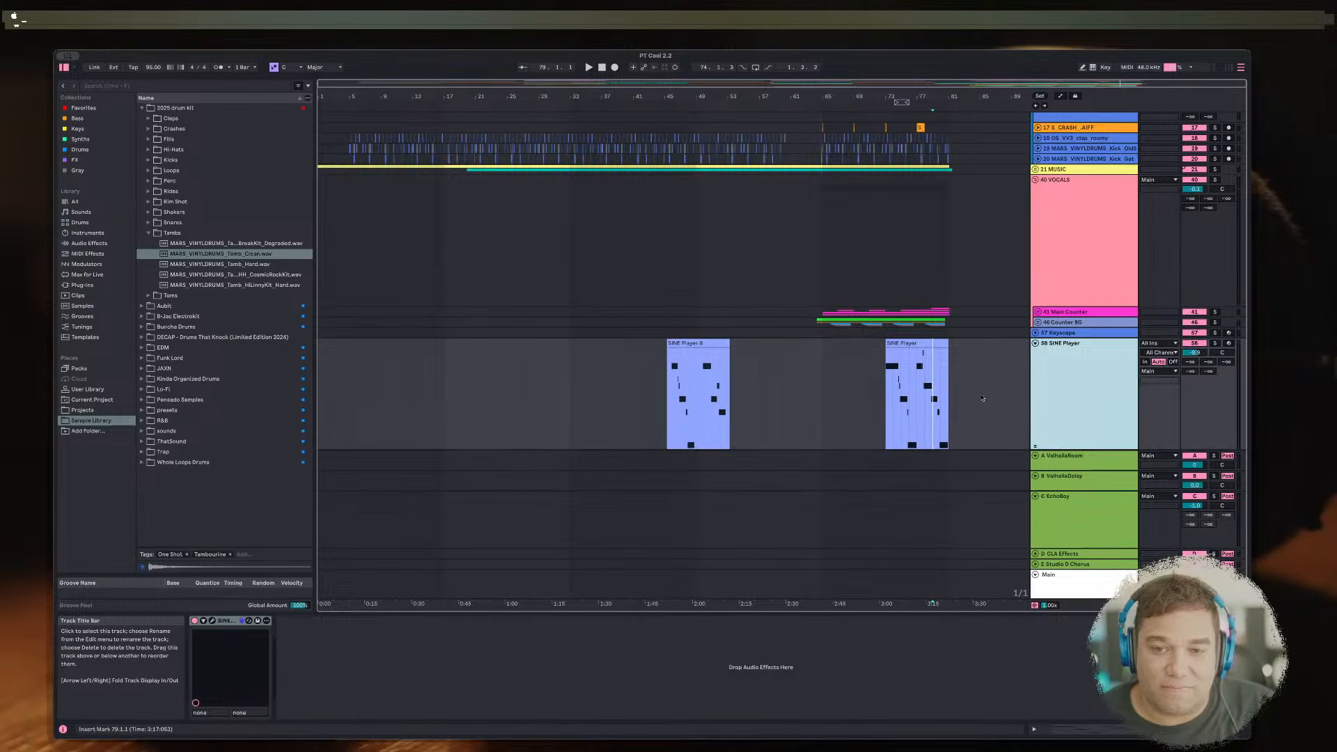
Step: Solo the SINE Player track and play its last clip from 78.1.1
{"action": "left_click", "coordinate": [927, 400]}
{"action": "key", "text": "plus"}
{"action": "key", "text": "plus"}
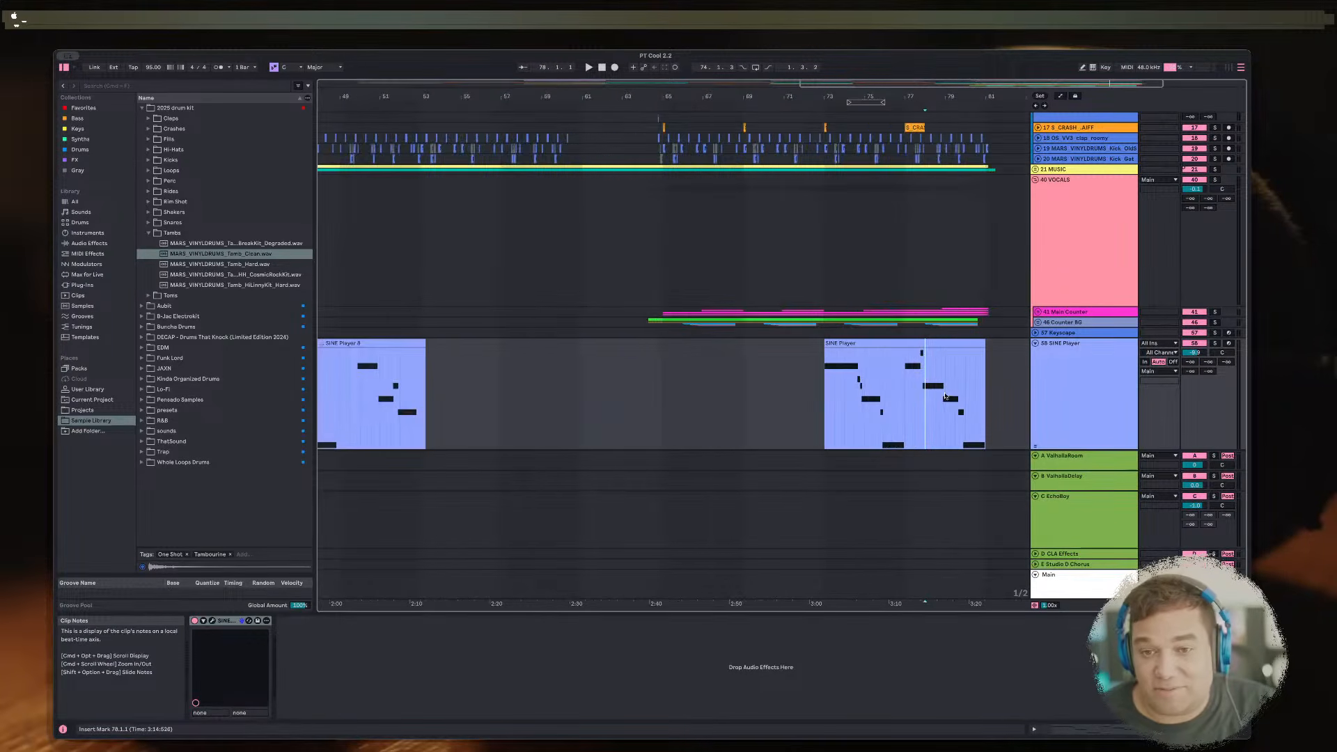
{"action": "scroll", "coordinate": [947, 393], "scroll_direction": "down", "scroll_amount": 3}
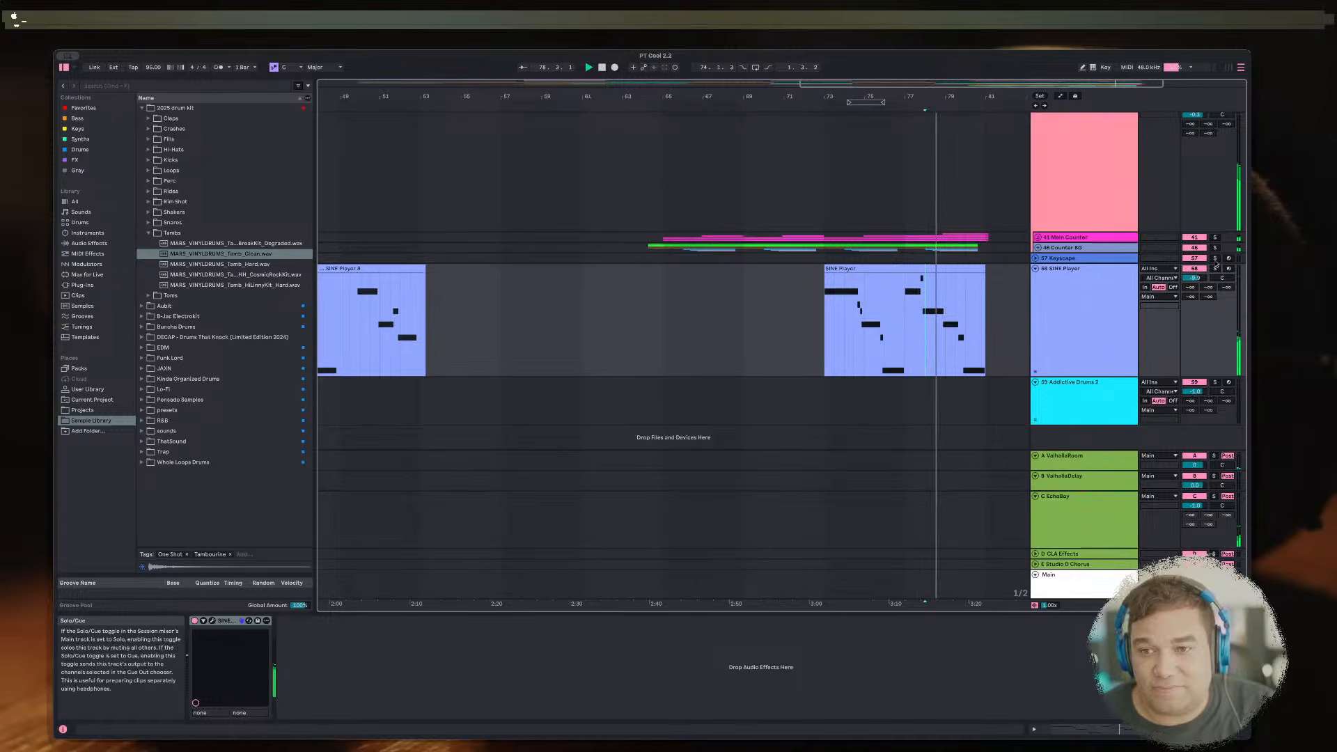
{"action": "left_click", "coordinate": [1084, 285]}
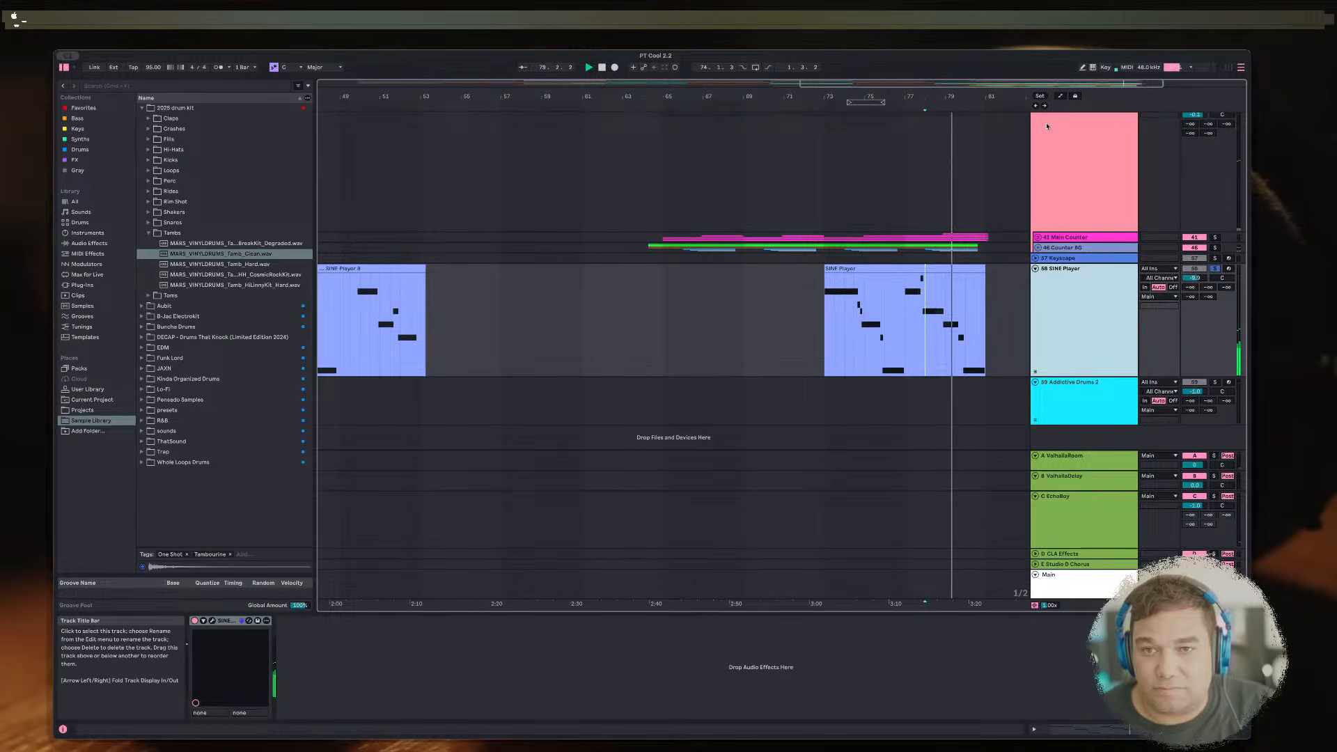
Step: Try automating the SINE Player's Device On parameter to switch off from bar 81 to bar 85
{"action": "key", "text": "a"}
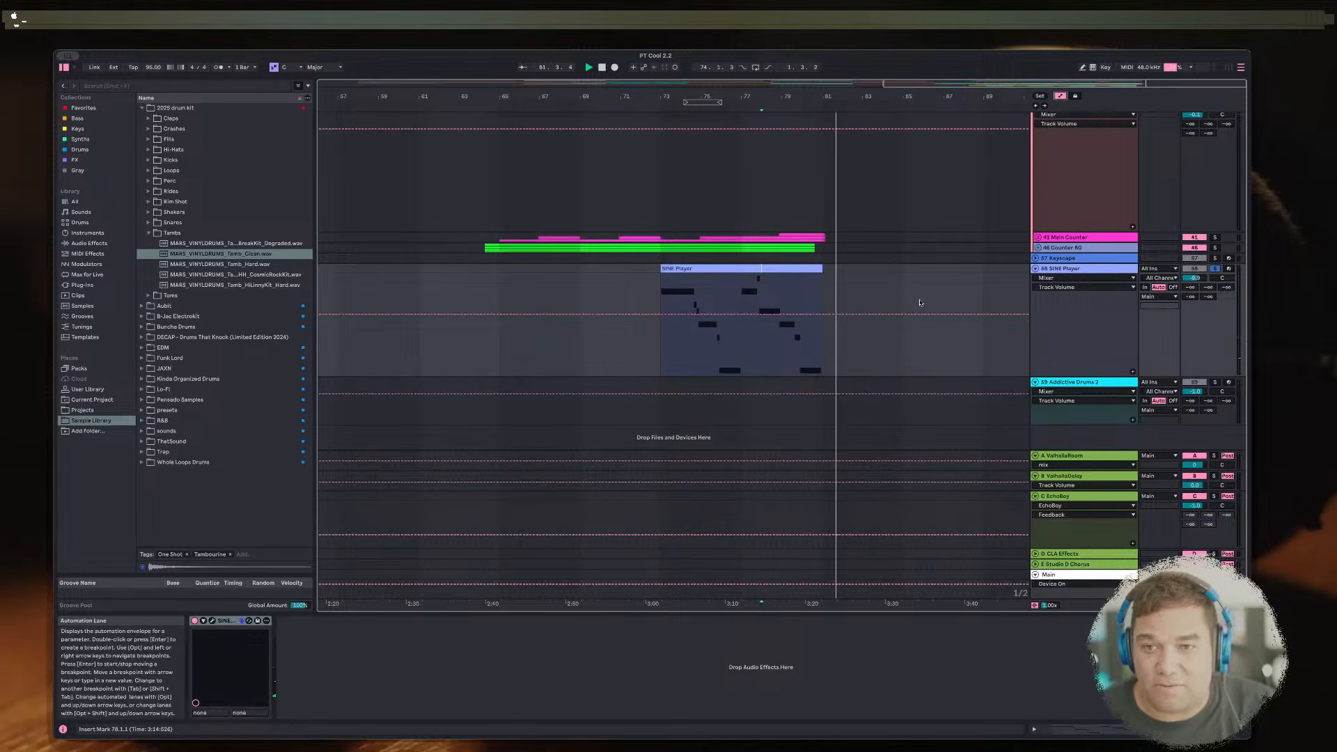
{"action": "left_click", "coordinate": [1054, 277]}
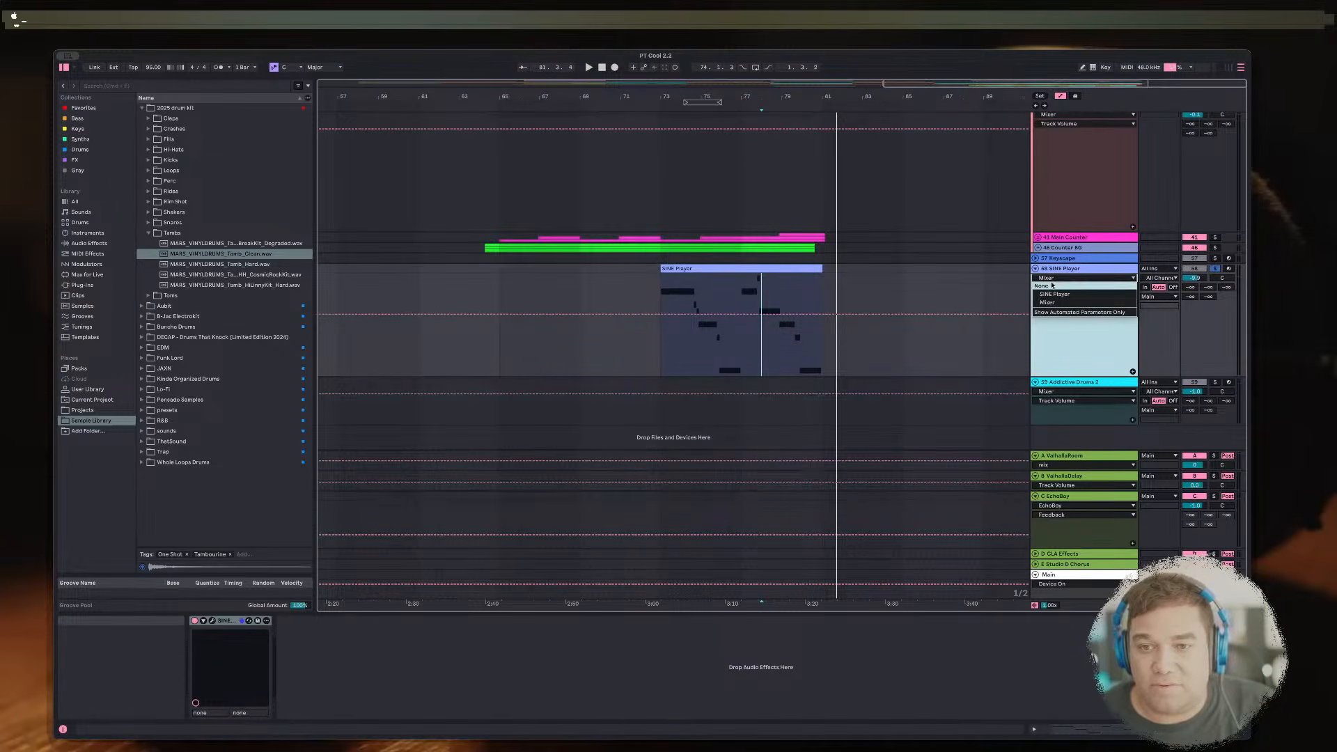
{"action": "left_click", "coordinate": [1054, 294]}
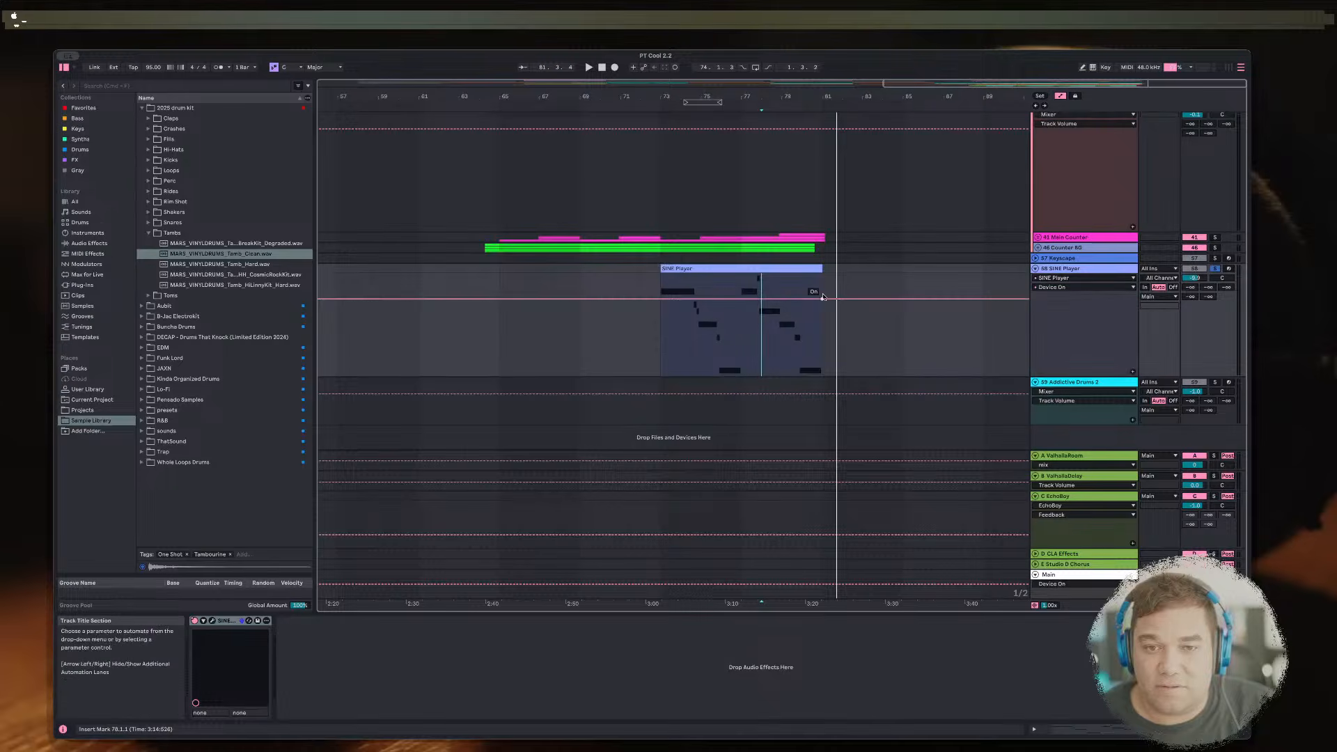
{"action": "mouse_move", "coordinate": [907, 299]}
{"action": "left_mouse_down"}
{"action": "mouse_move", "coordinate": [907, 349]}
{"action": "mouse_move", "coordinate": [907, 299]}
{"action": "left_mouse_up"}
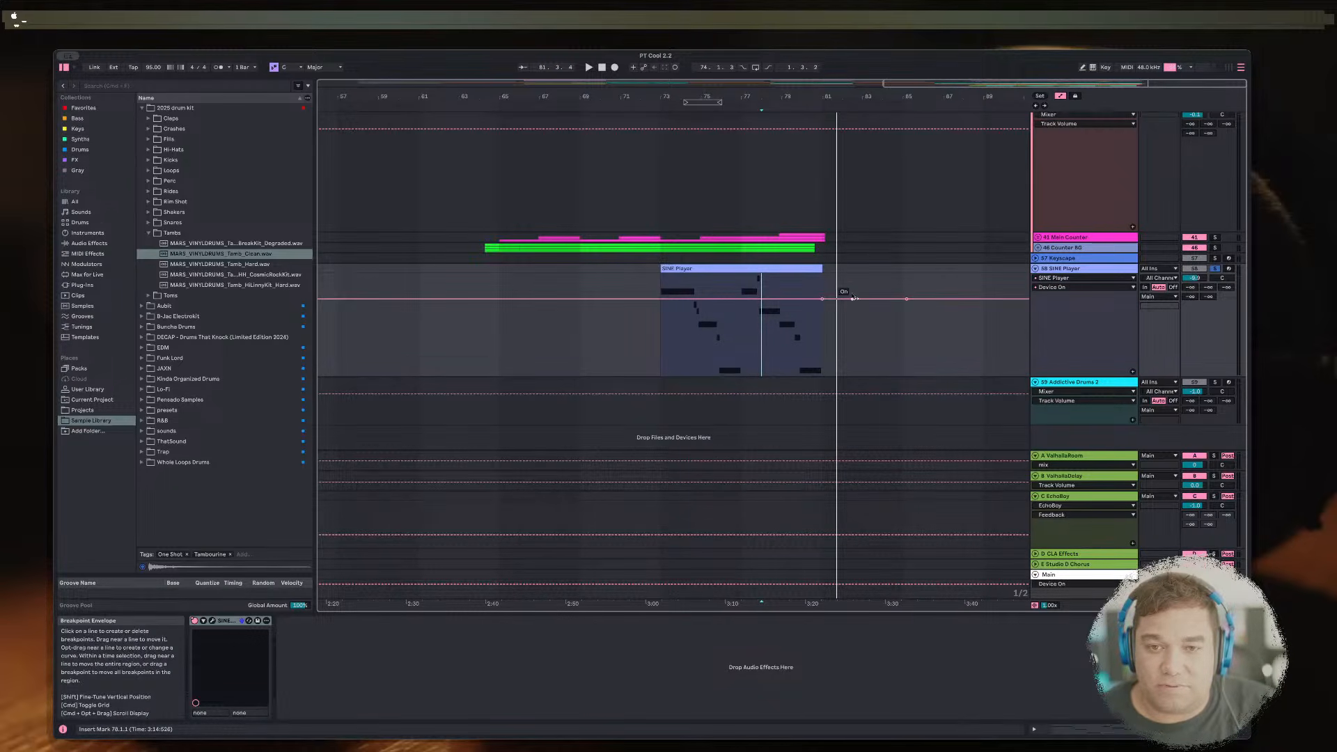
{"action": "left_click_drag", "start_coordinate": [854, 347], "coordinate": [833, 351]}
Step: Replay the ending from 79.3.1 with the SINE Player soloed, and hide the automation lanes
{"action": "left_click", "coordinate": [793, 314]}
{"action": "key", "text": "space"}
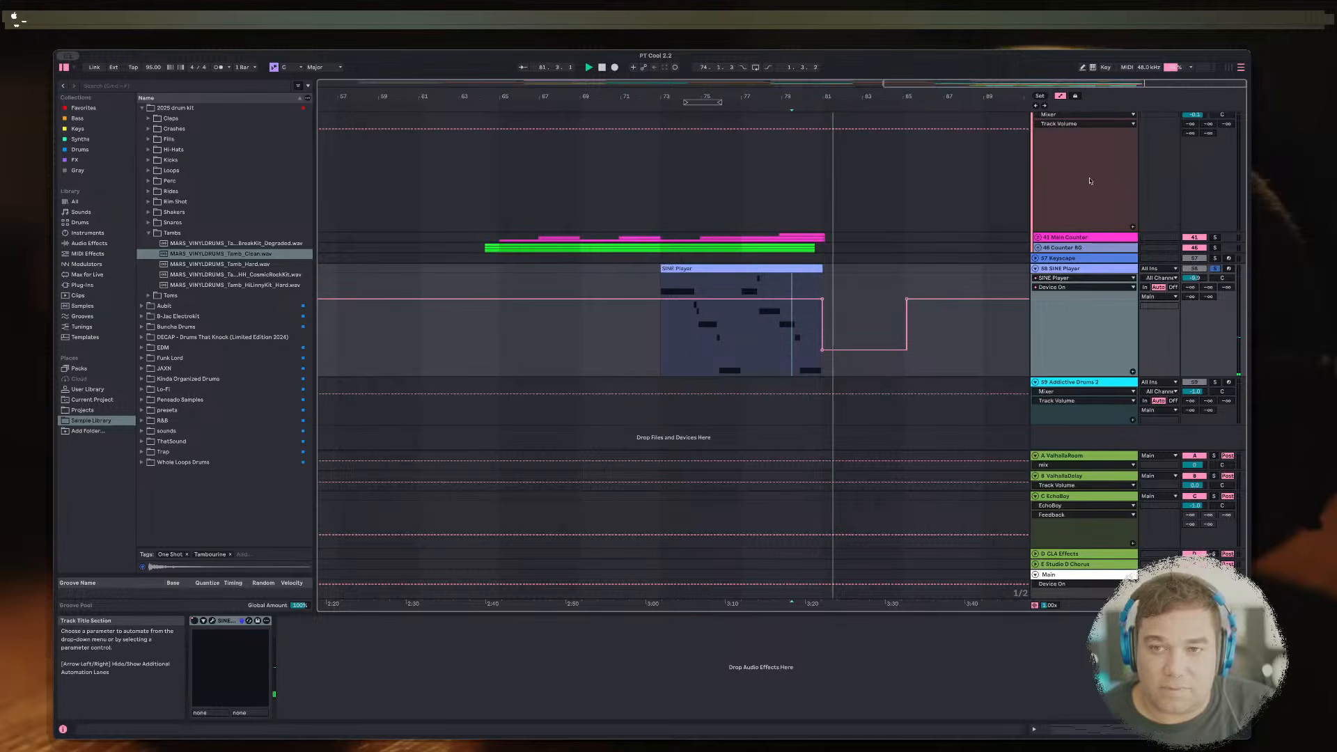
{"action": "left_click", "coordinate": [1060, 95]}
{"action": "left_click", "coordinate": [795, 183]}
{"action": "key", "text": "space"}
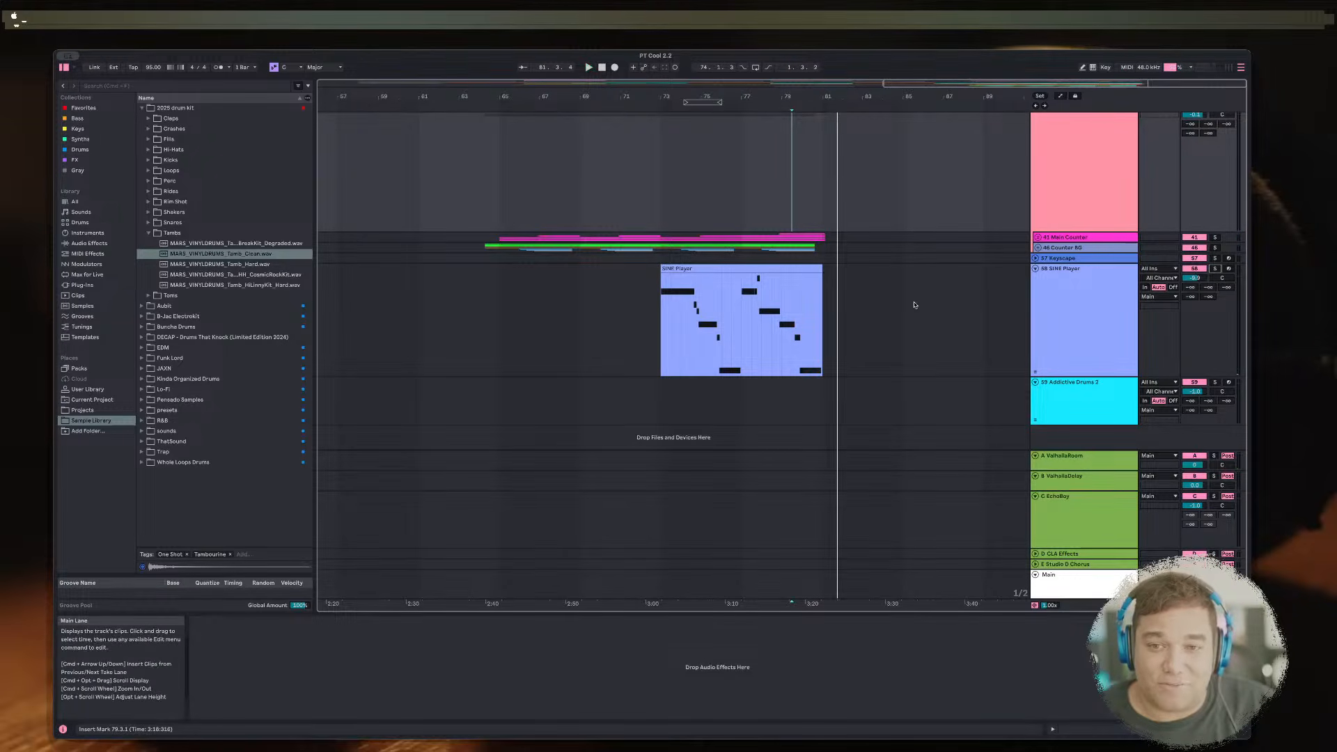
Step: Delete the SINE Player's Device On automation between 79.3.1 and 87.1.1
{"action": "left_click", "coordinate": [1019, 304]}
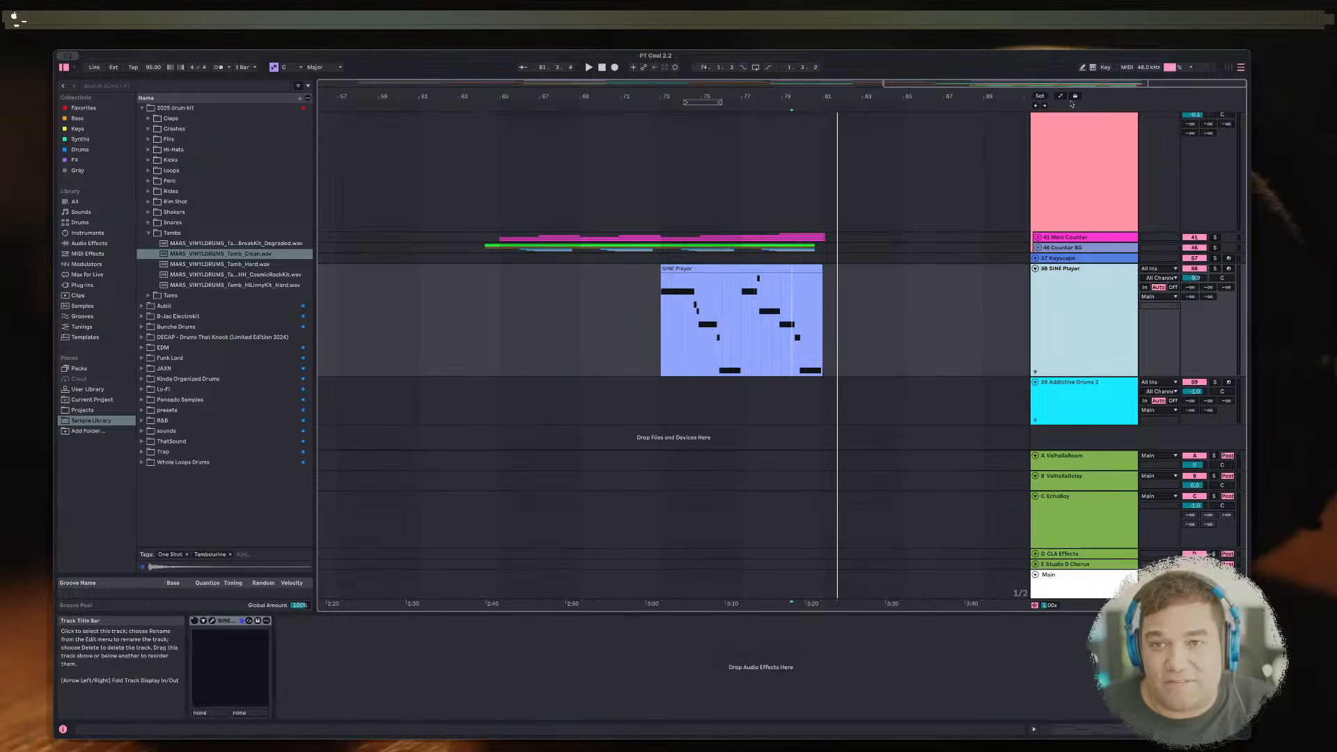
{"action": "left_click", "coordinate": [1060, 95]}
{"action": "left_click", "coordinate": [1066, 287]}
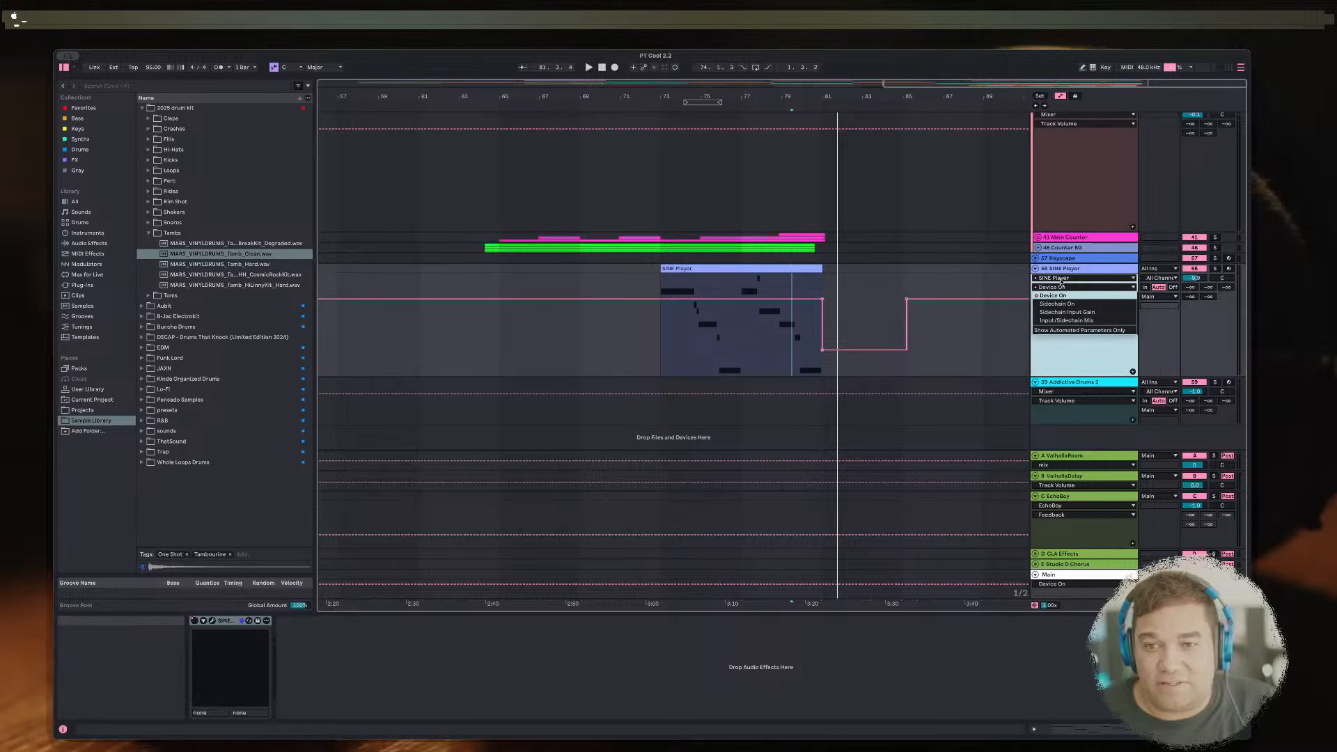
{"action": "left_click", "coordinate": [1064, 296]}
{"action": "left_click_drag", "start_coordinate": [792, 333], "coordinate": [944, 335]}
{"action": "key", "text": "Delete"}
{"action": "left_click", "coordinate": [1066, 287]}
{"action": "left_click", "coordinate": [1003, 281]}
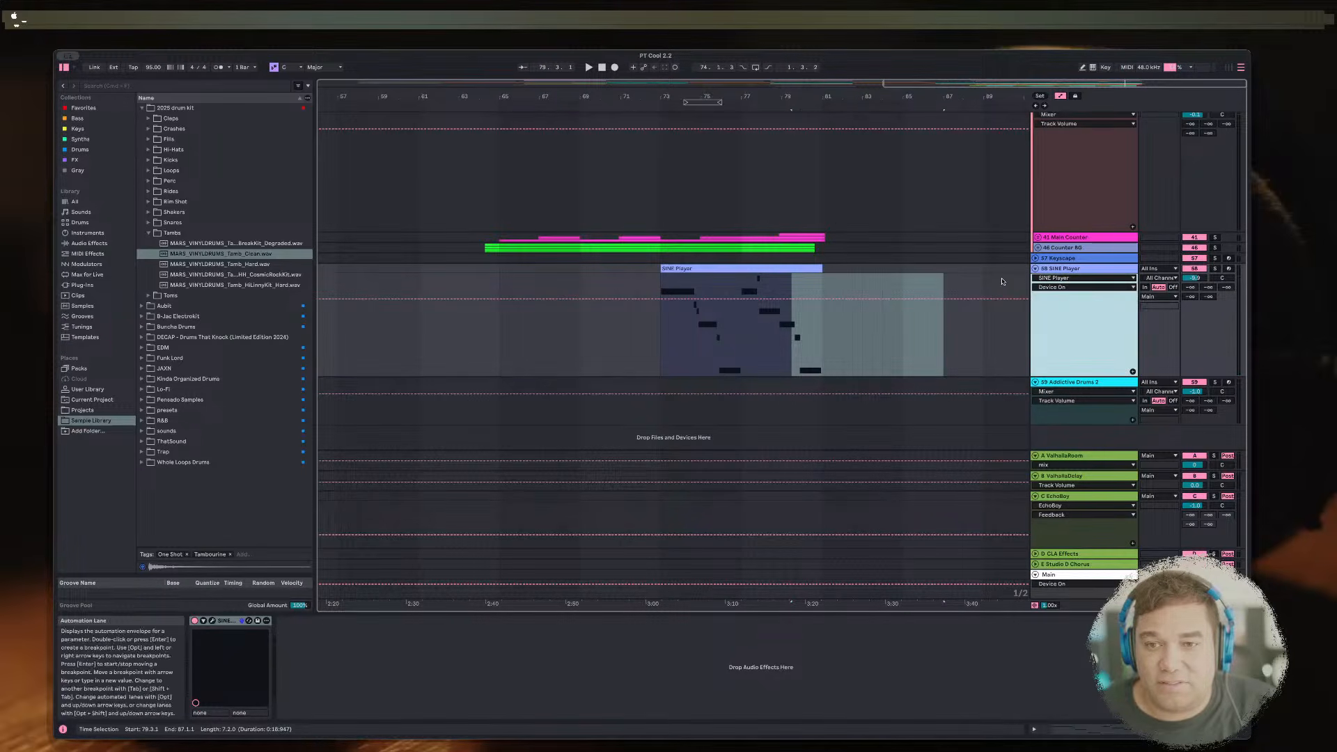
Step: Automate the SINE Player's Track Volume to fade to silence from bar 81, and shorten the fade while playing from 80.1.1
{"action": "left_click", "coordinate": [1046, 278]}
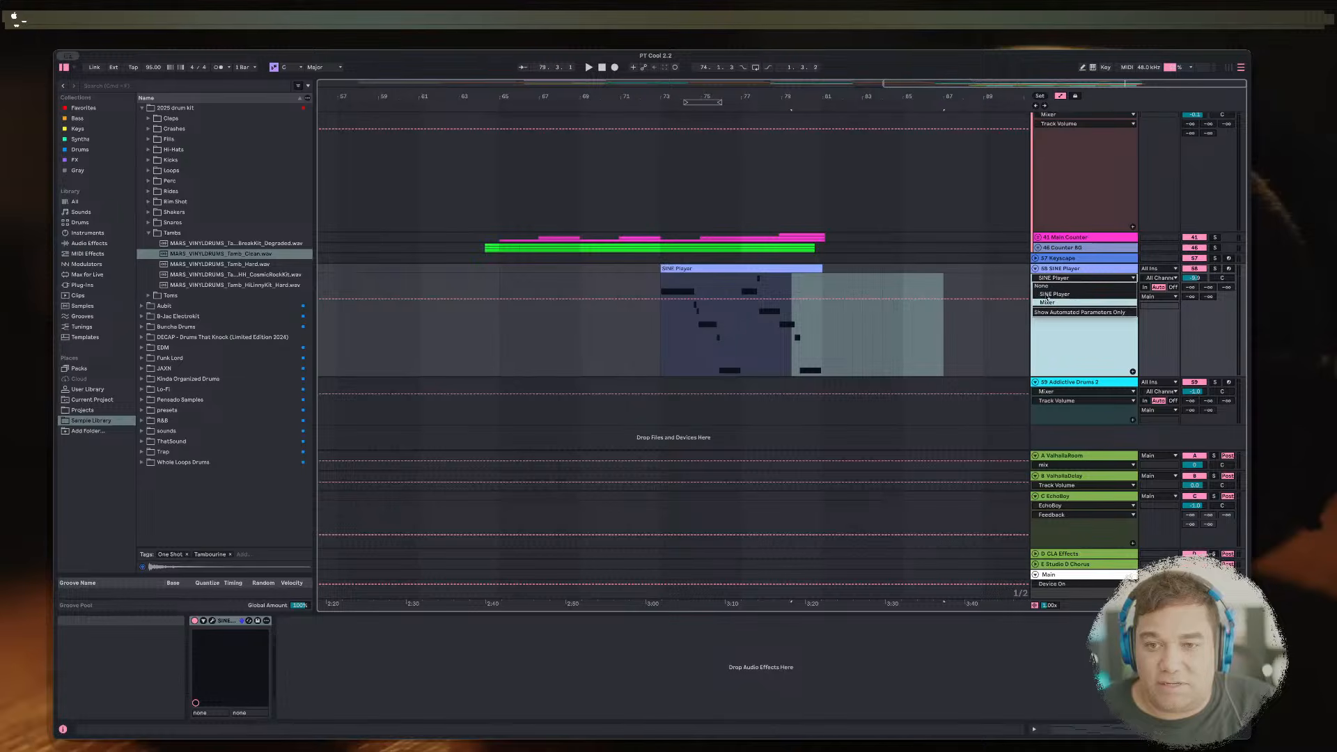
{"action": "left_click", "coordinate": [1048, 302]}
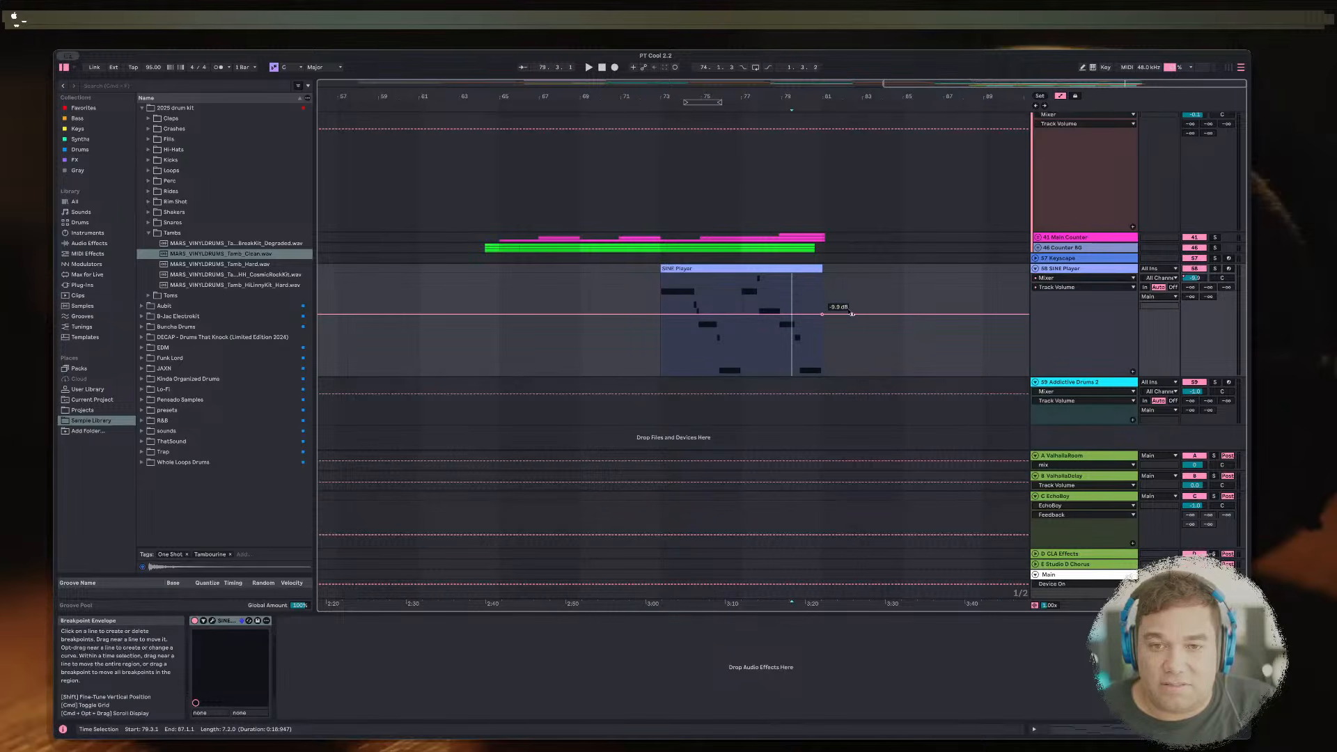
{"action": "left_click", "coordinate": [802, 343]}
{"action": "key", "text": "space"}
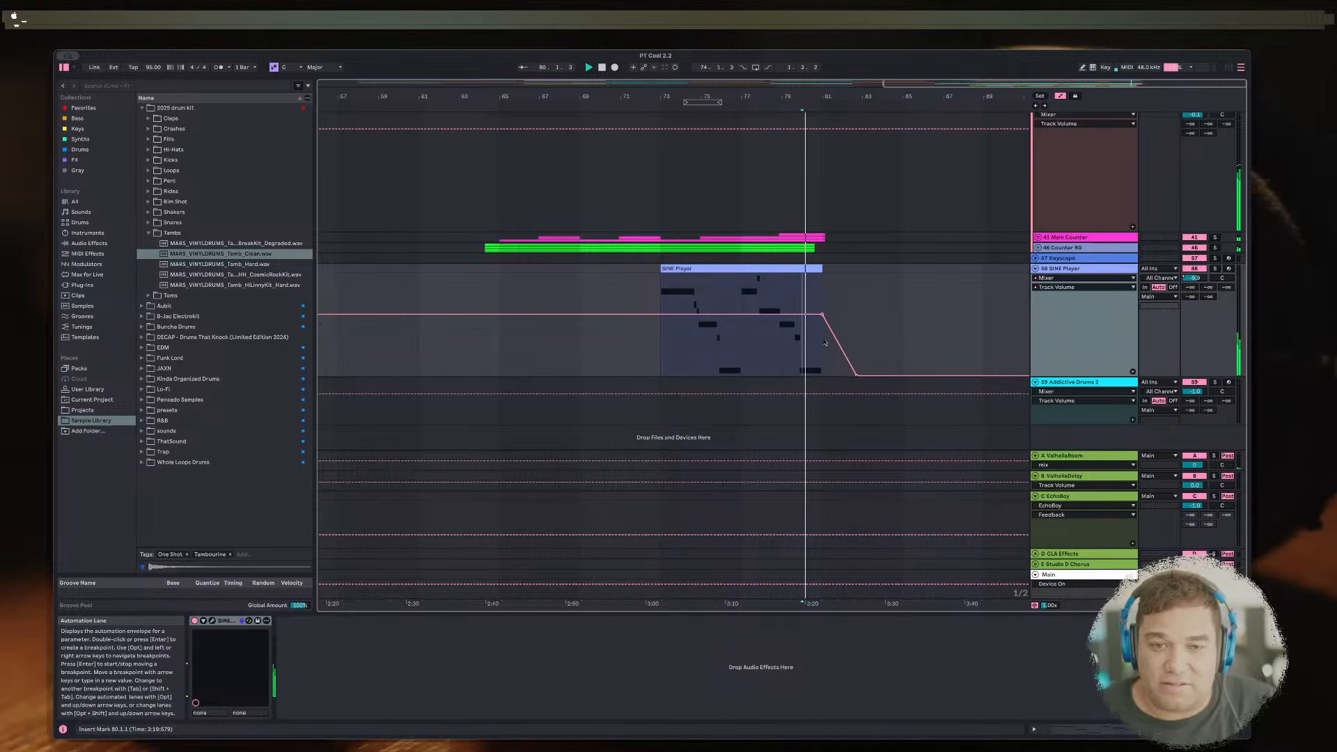
{"action": "left_click_drag", "start_coordinate": [856, 376], "coordinate": [831, 375]}
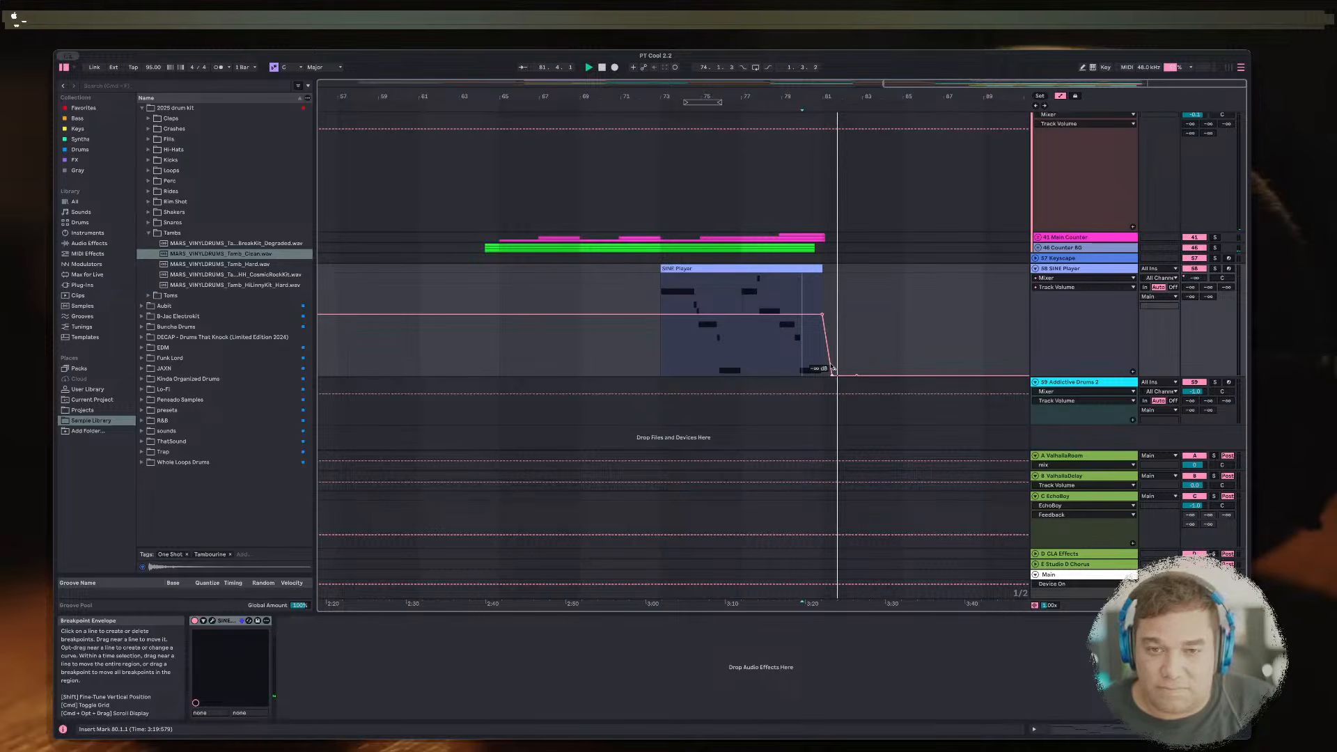
Step: Tighten the SINE Player's volume fade so it reaches silence just after bar 81, and replay from 80.3.1
{"action": "left_click", "coordinate": [812, 279]}
{"action": "key", "text": "space"}
{"action": "scroll", "coordinate": [814, 280], "scroll_direction": "up", "scroll_amount": 5}
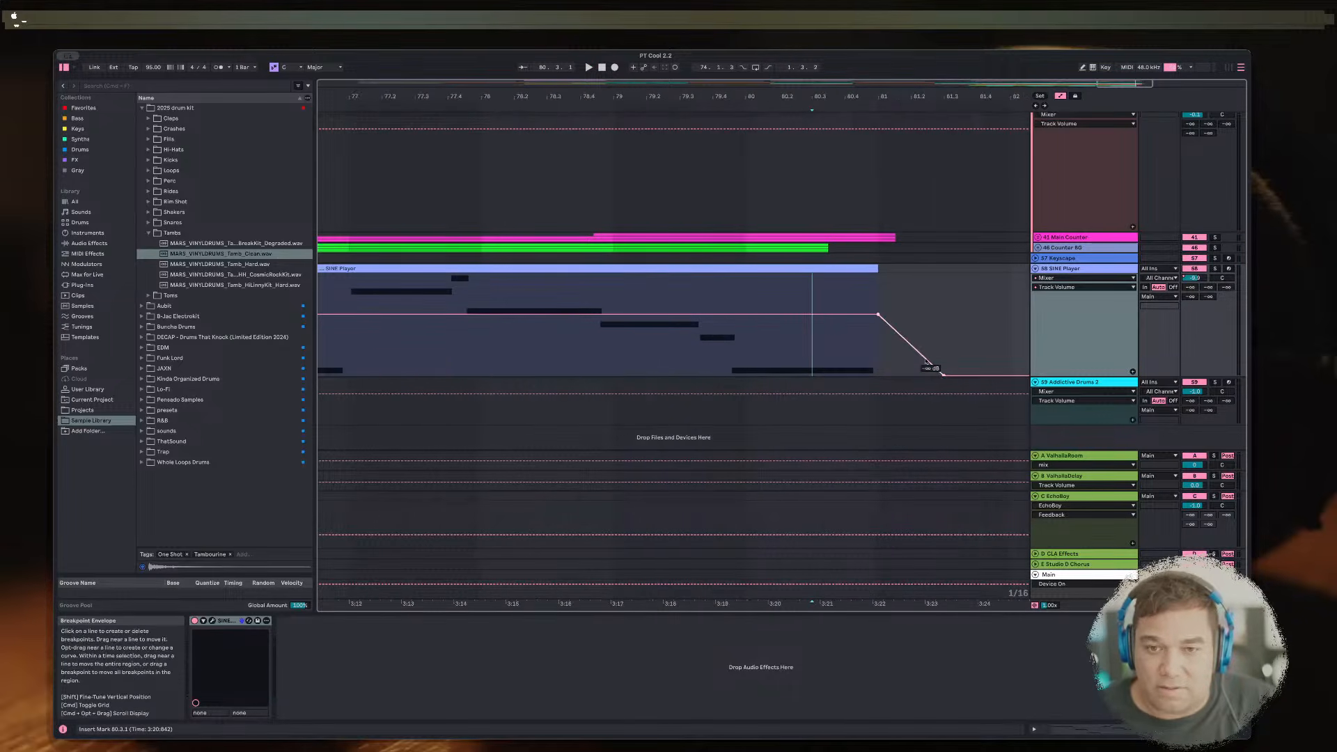
{"action": "left_click_drag", "start_coordinate": [945, 373], "coordinate": [892, 374]}
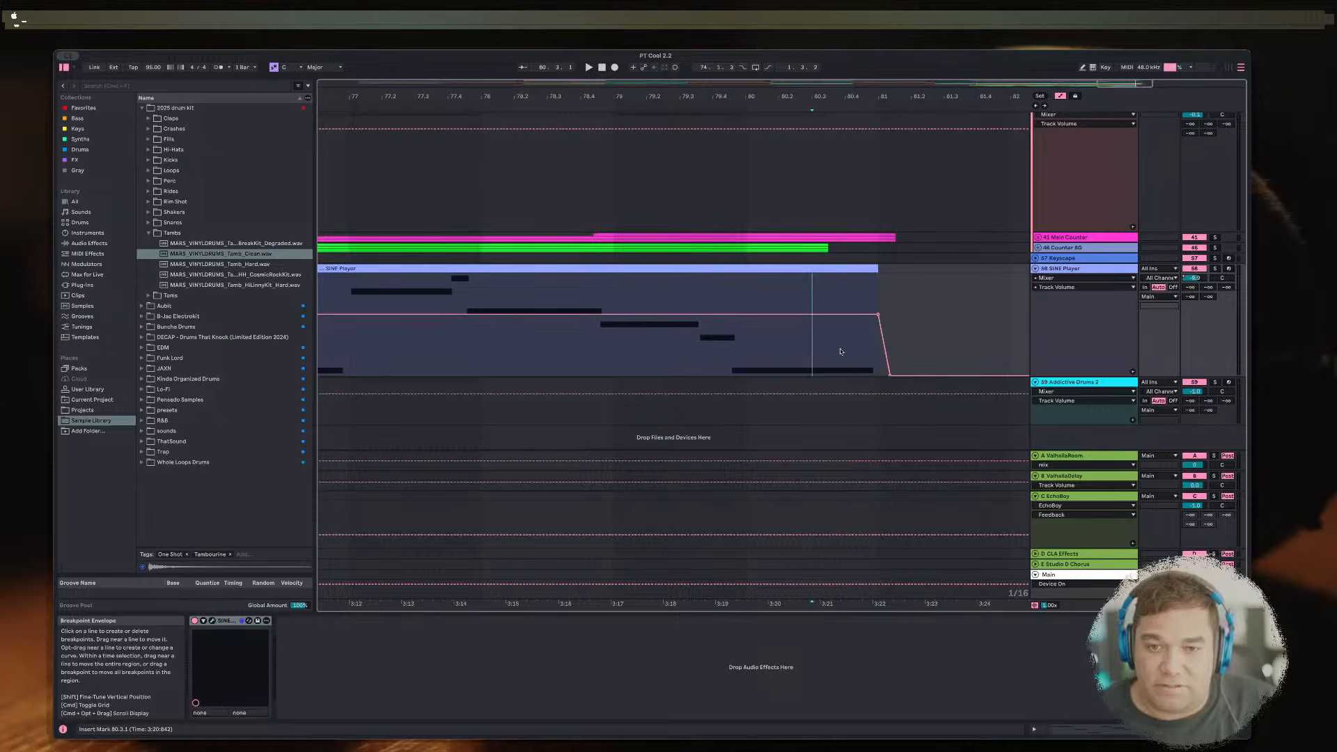
{"action": "key", "text": "space"}
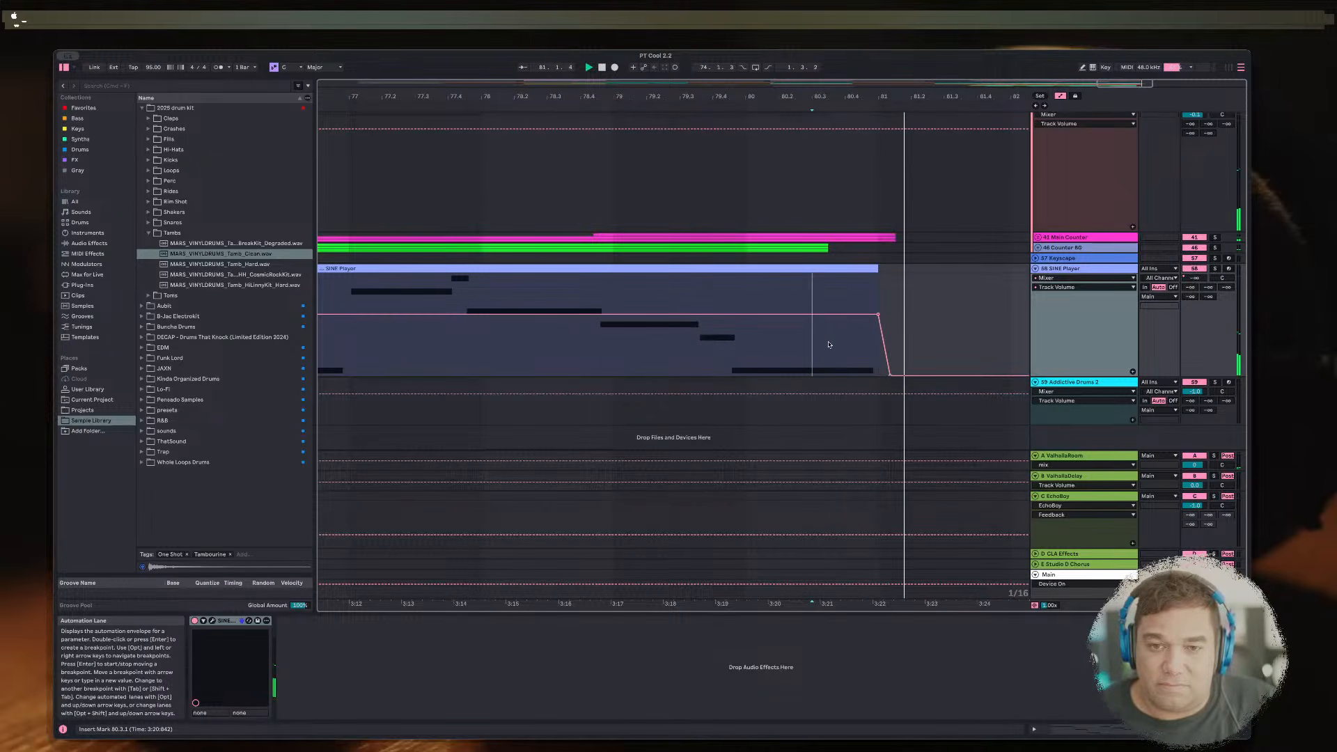
Step: Move the start of the SINE Player's volume fade earlier to about 80.3.3 and replay from 80.3.1
{"action": "left_click", "coordinate": [889, 383]}
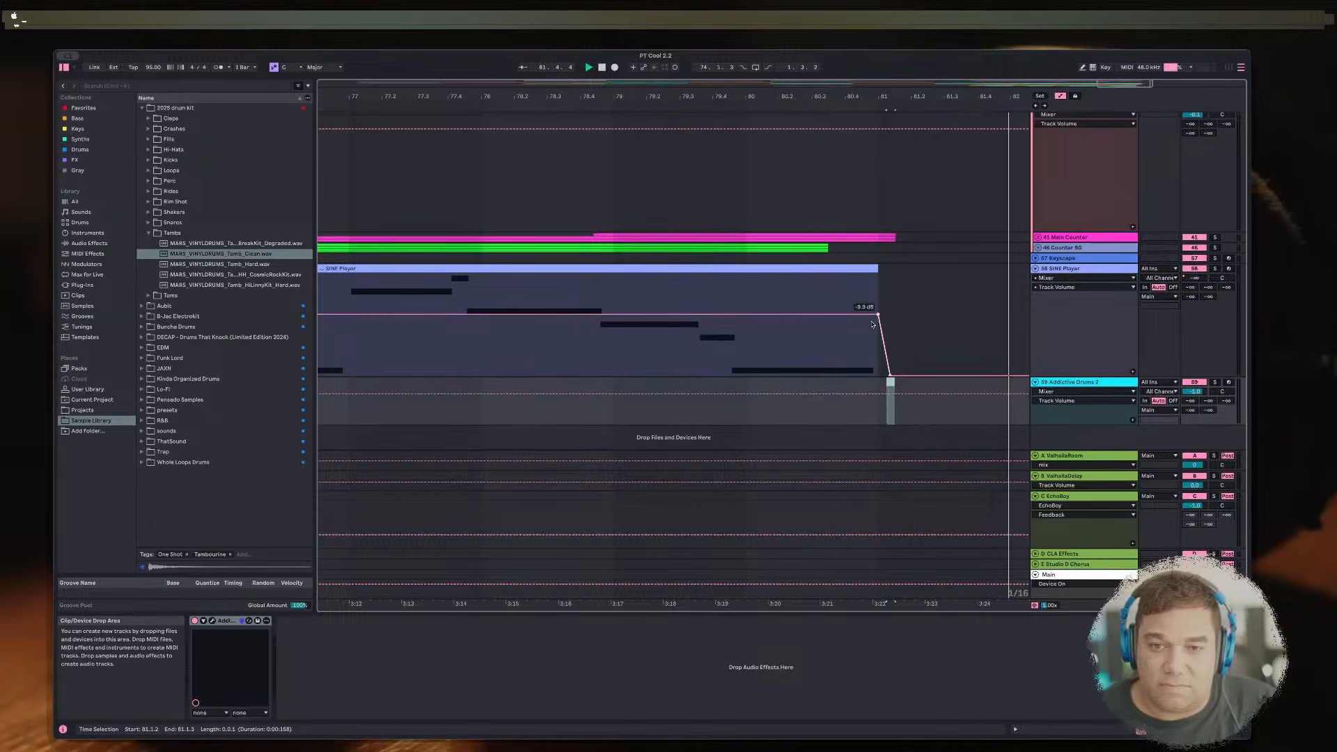
{"action": "left_click_drag", "start_coordinate": [880, 312], "coordinate": [827, 314]}
{"action": "left_click", "coordinate": [812, 338]}
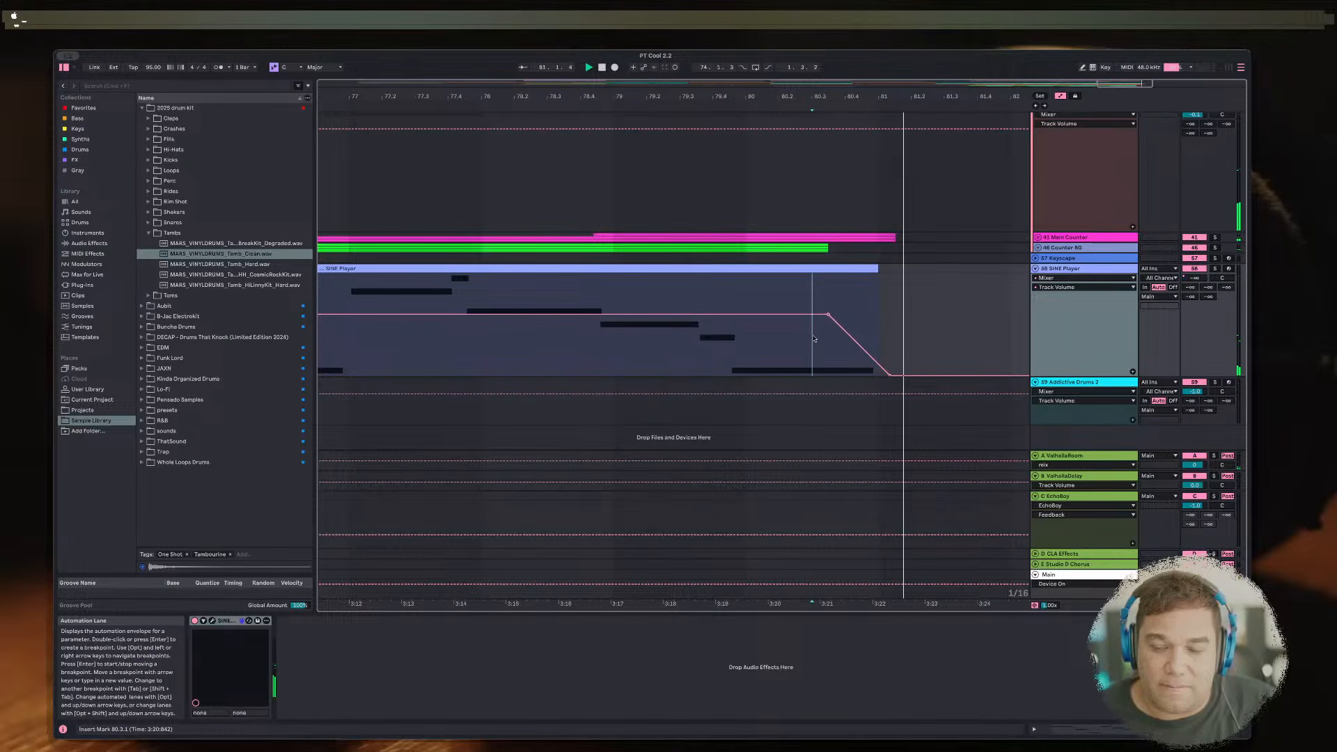
Step: Replay the song from 68.1.1 with the whole arrangement in view, and save the set
{"action": "key", "text": "minus"}
{"action": "key", "text": "minus"}
{"action": "left_click", "coordinate": [737, 186]}
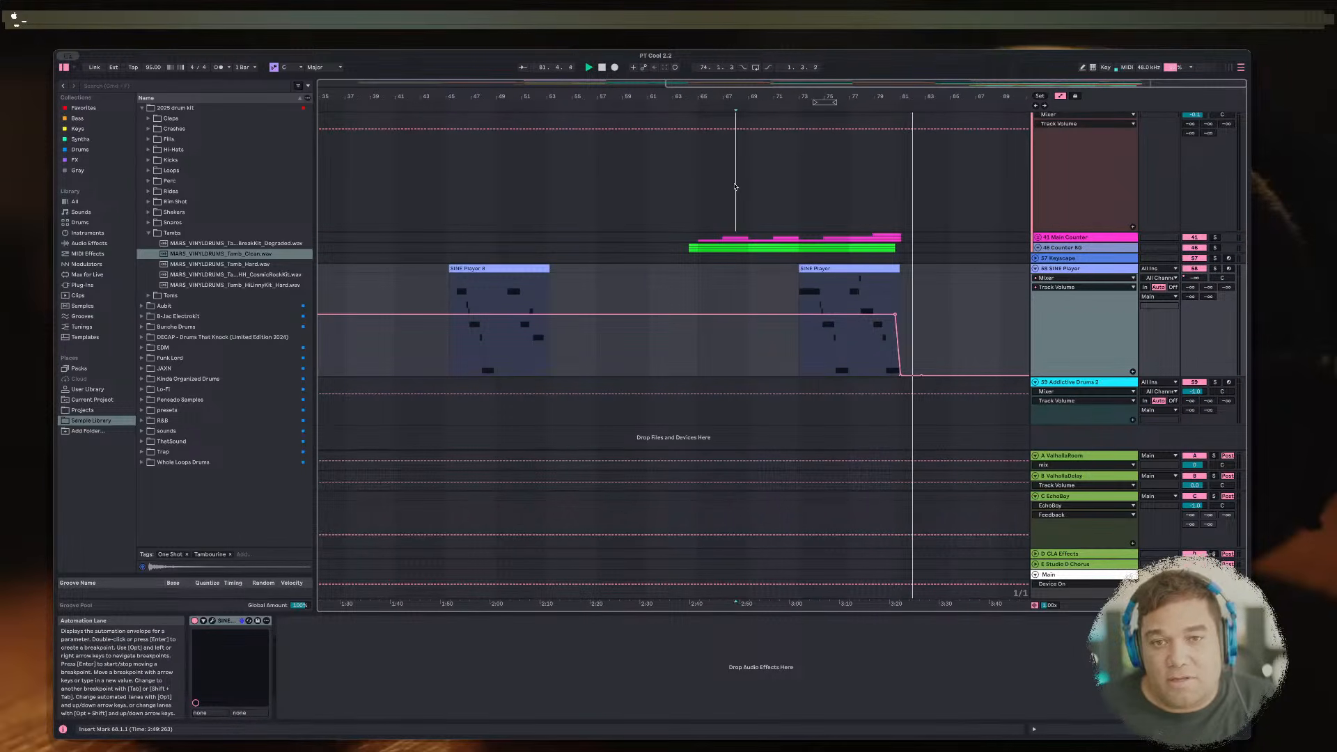
{"action": "key", "text": "space"}
{"action": "key", "text": "space"}
{"action": "key", "text": "w"}
Step: Fold the VOCALS group and hide the automation lanes during playback
{"action": "scroll", "coordinate": [1117, 146], "scroll_direction": "up", "scroll_amount": 4}
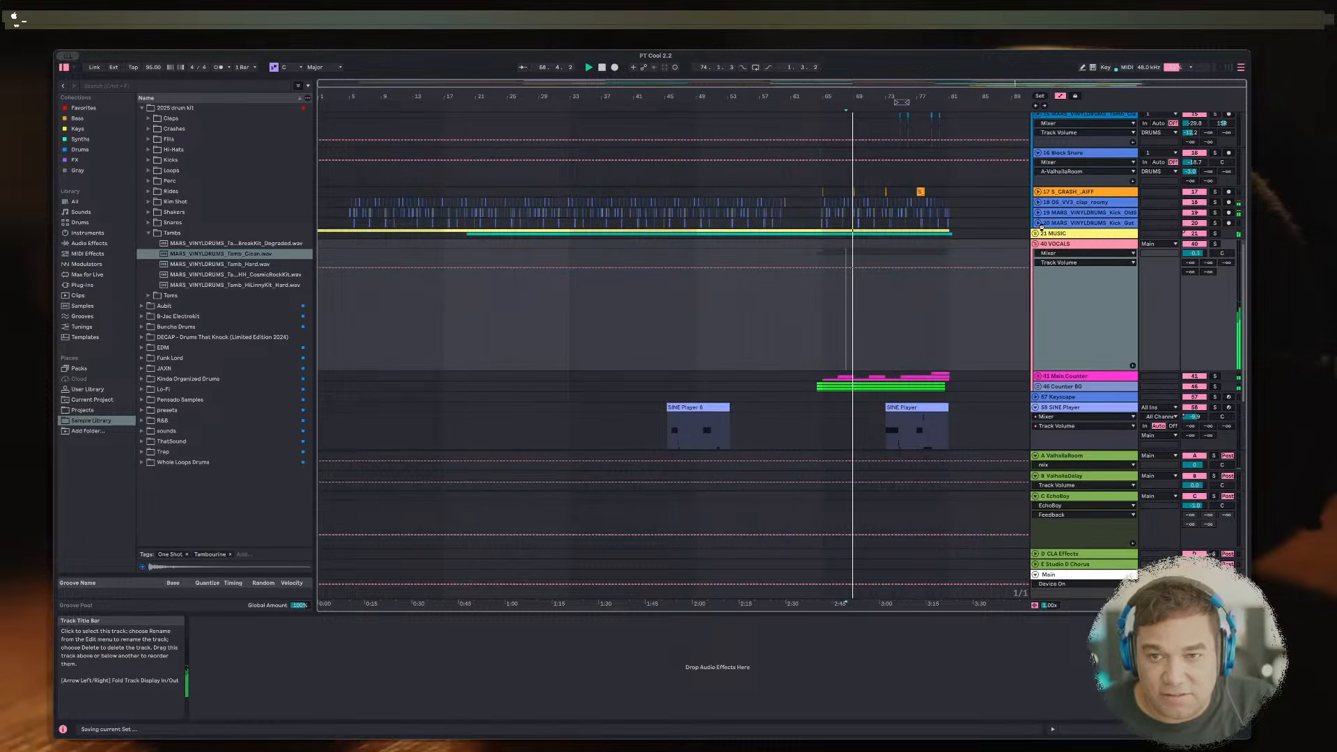
{"action": "left_click", "coordinate": [1036, 243]}
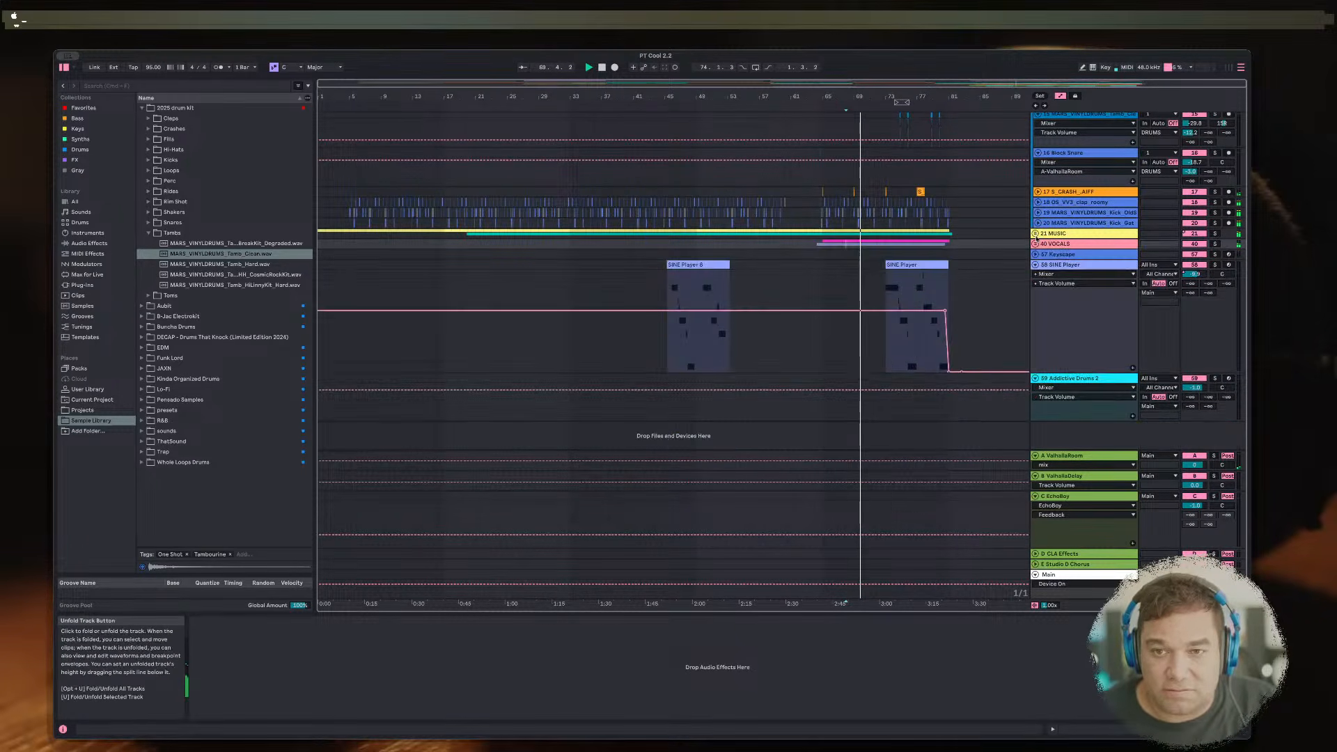
{"action": "left_click", "coordinate": [1060, 95]}
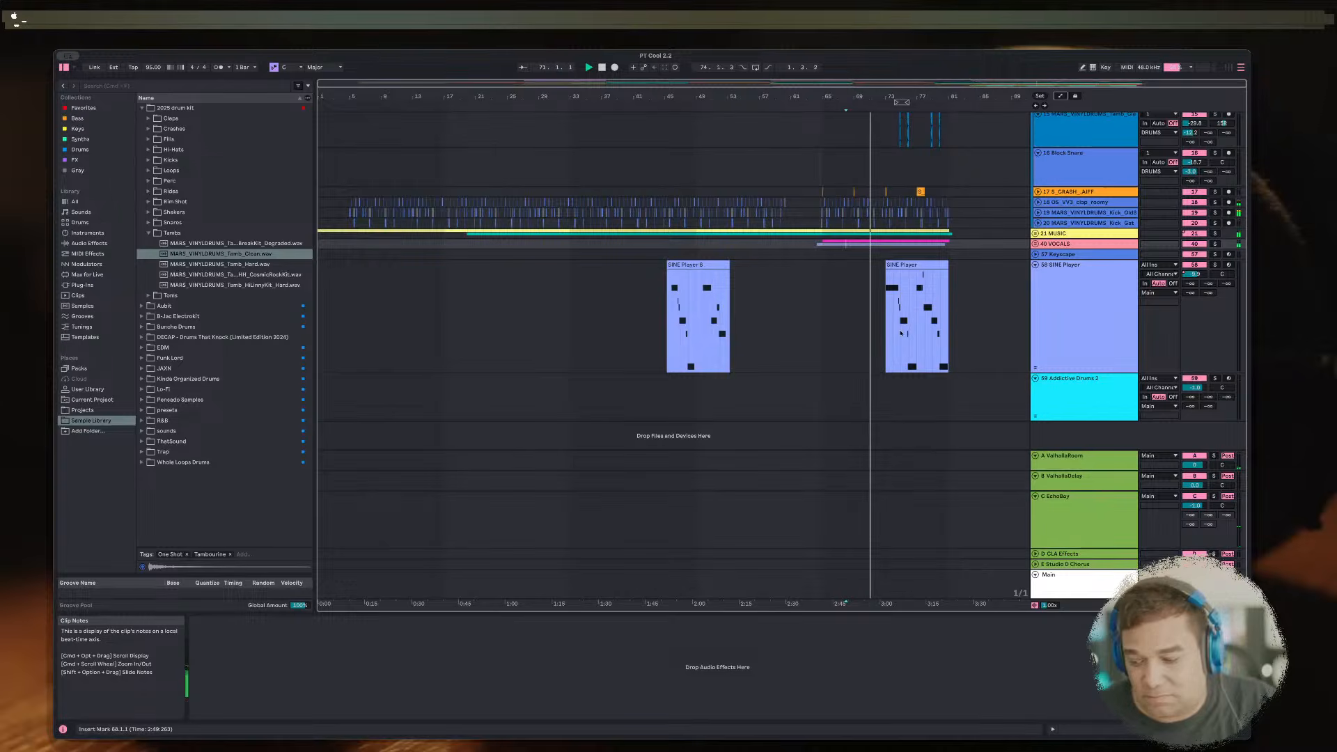
Step: Unfold the Room Snaps track and lower its volume slightly while the song plays
{"action": "scroll", "coordinate": [1040, 168], "scroll_direction": "up", "scroll_amount": 10}
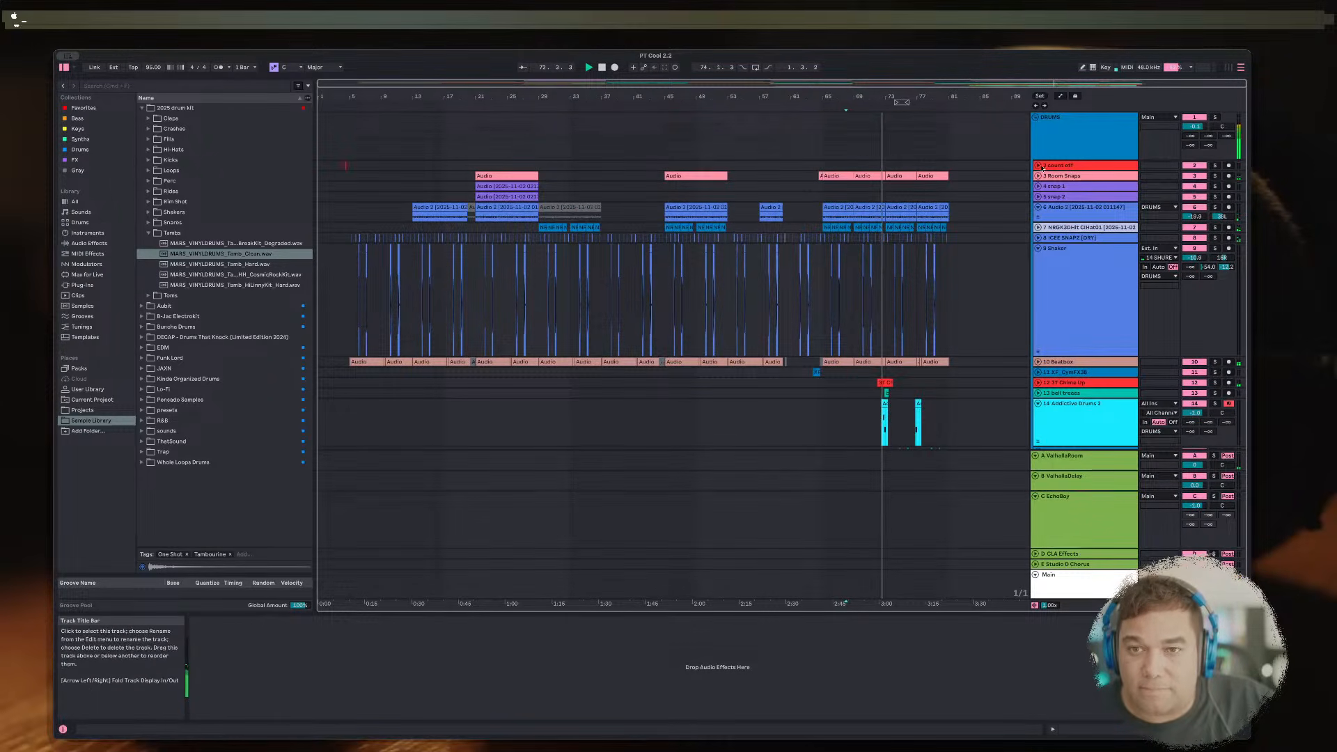
{"action": "left_click_drag", "start_coordinate": [1195, 185], "coordinate": [1196, 192]}
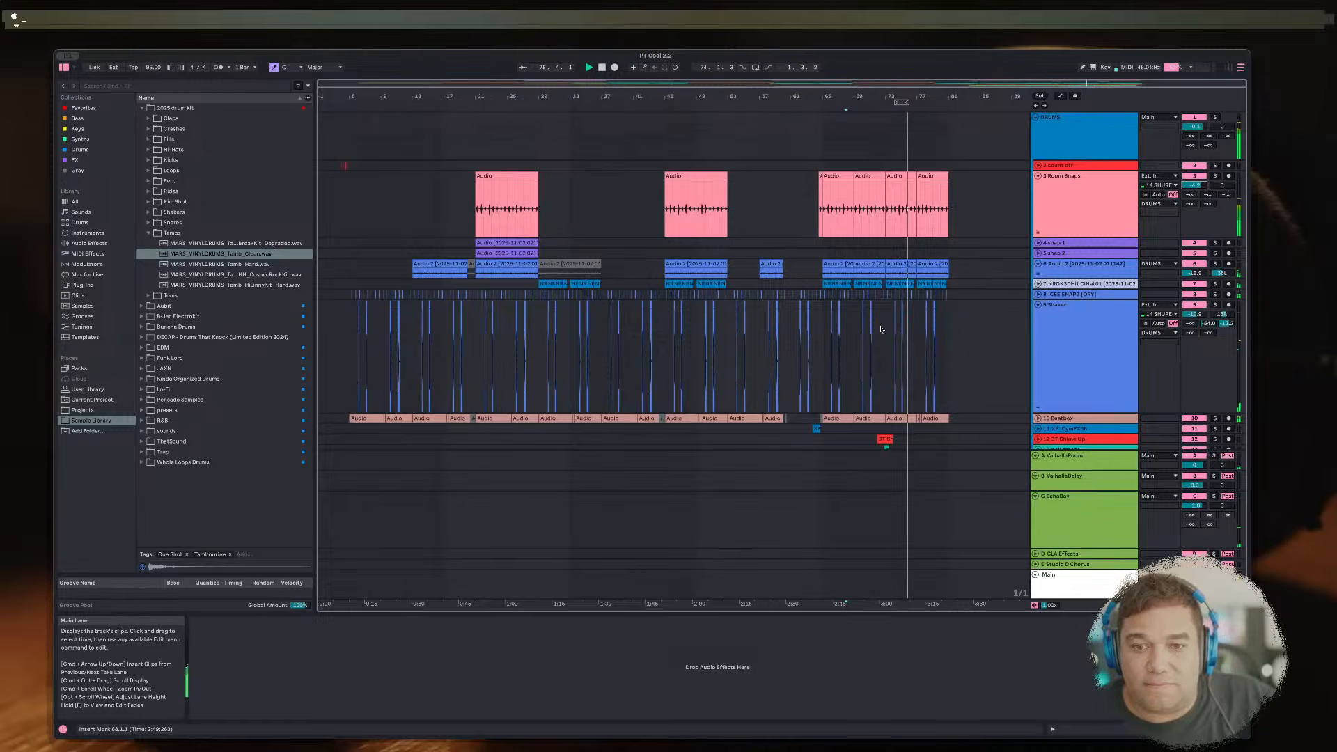
{"action": "scroll", "coordinate": [881, 328], "scroll_direction": "down", "scroll_amount": 4}
{"action": "scroll", "coordinate": [881, 328], "scroll_direction": "down", "scroll_amount": 1}
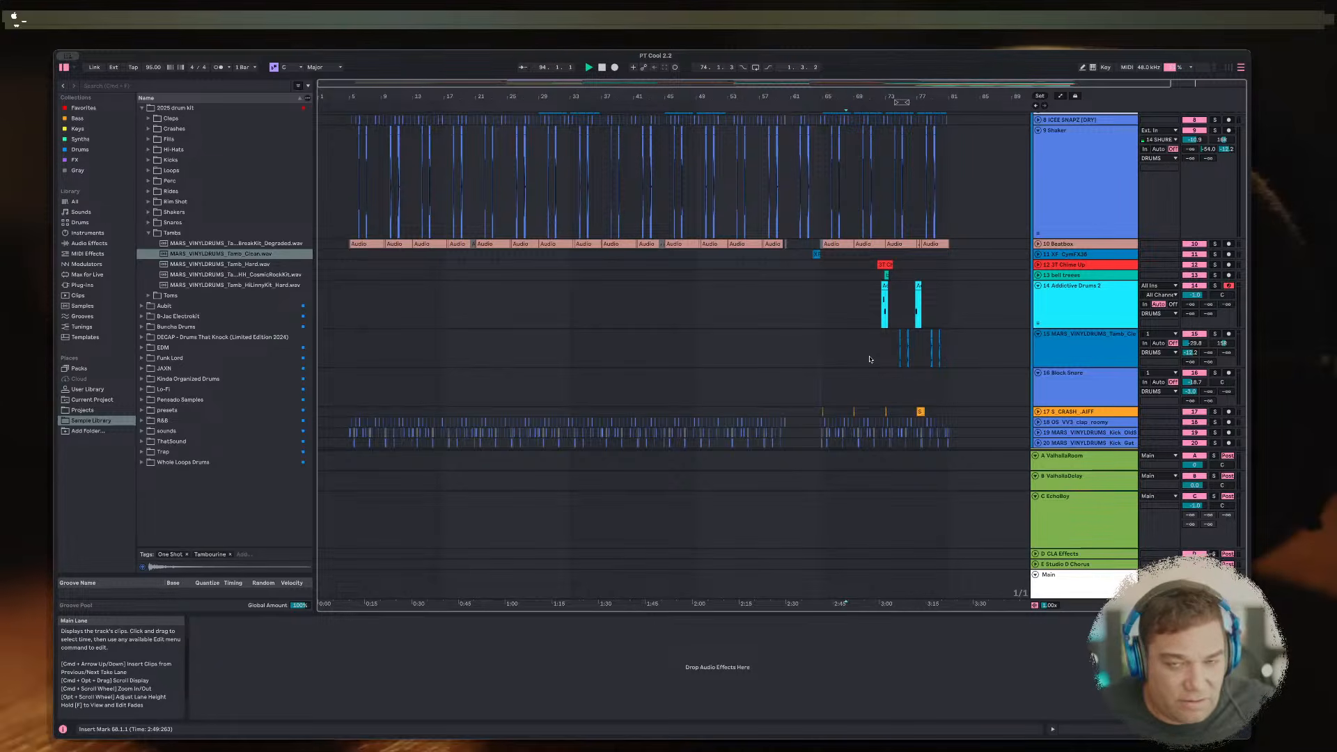
Step: Replay the song from 59.1.1 and fold the Shaker track
{"action": "left_click", "coordinate": [767, 271]}
{"action": "left_click", "coordinate": [776, 253]}
{"action": "key", "text": "space"}
{"action": "scroll", "coordinate": [879, 312], "scroll_direction": "up", "scroll_amount": 5}
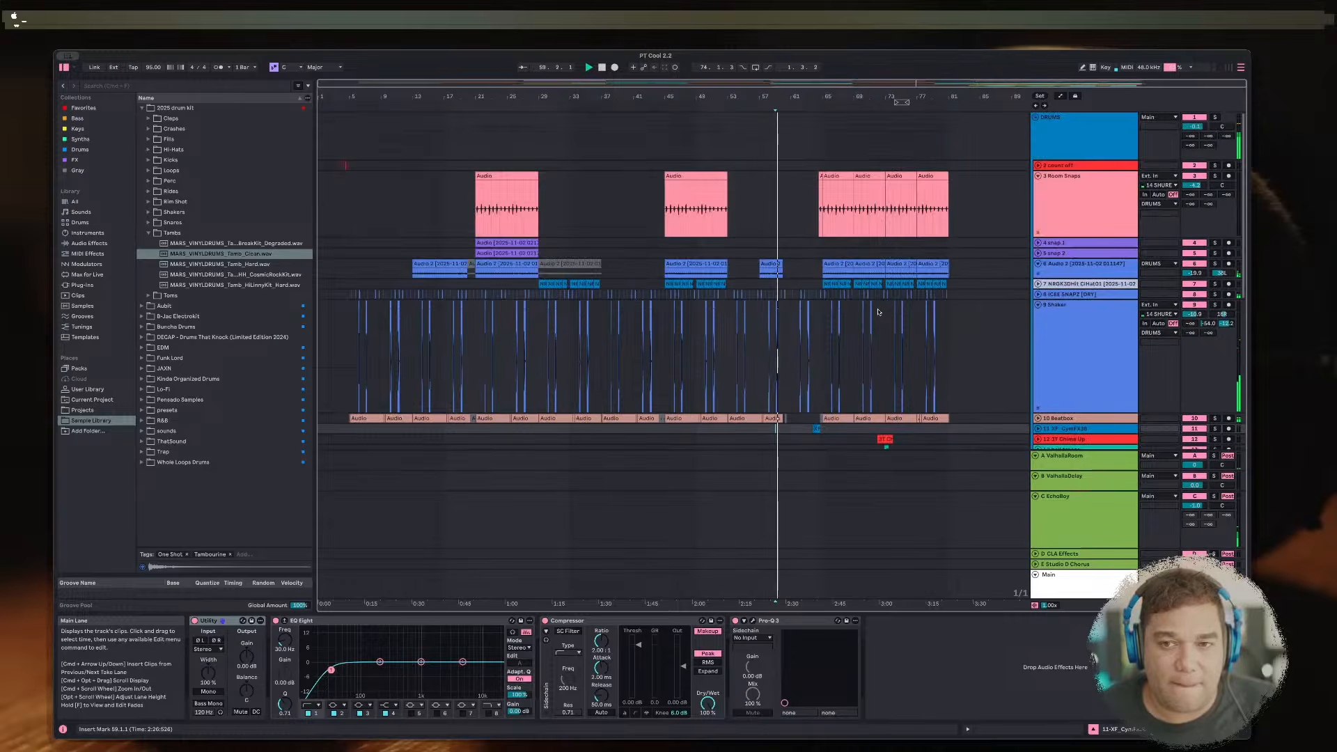
{"action": "left_click", "coordinate": [1038, 305]}
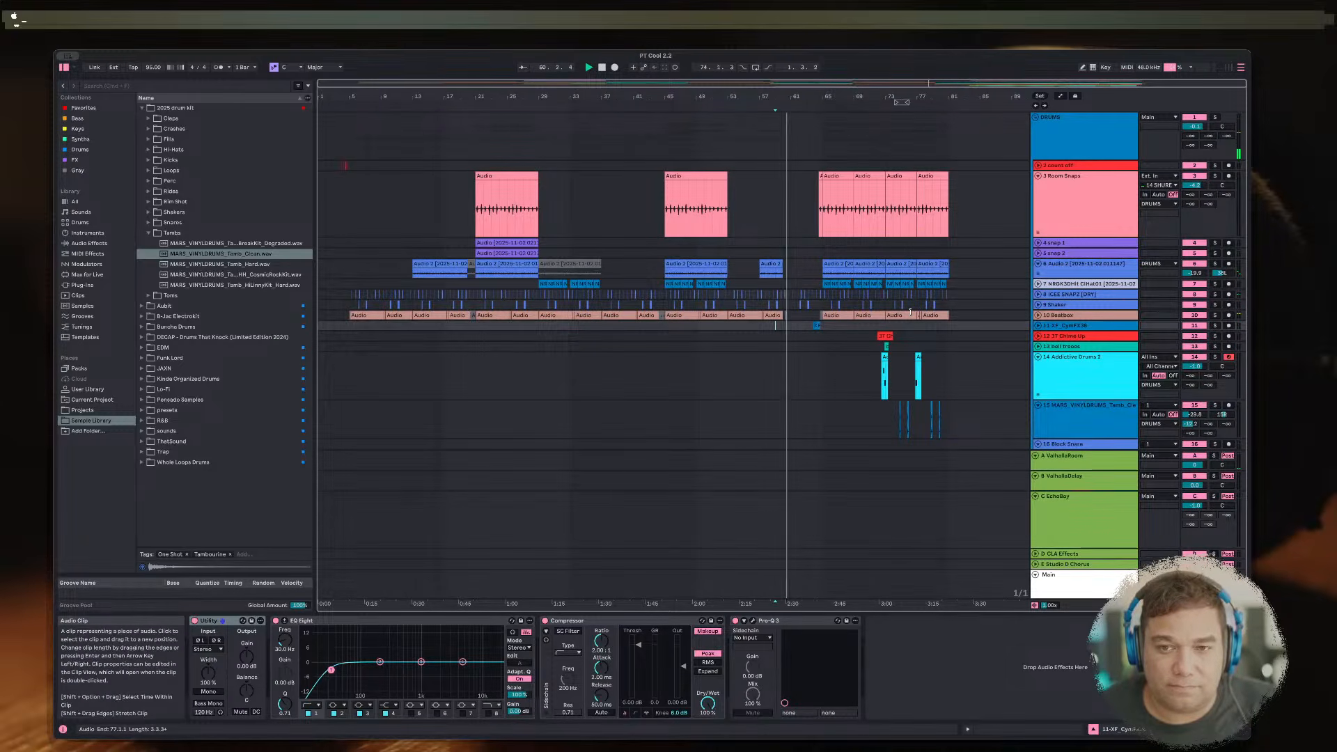
Step: Restart playback from bar 59 on the Chime Up track, with the passage leading into bar 65 in view
{"action": "left_click", "coordinate": [776, 336]}
{"action": "key", "text": "space"}
{"action": "key", "text": "space"}
{"action": "scroll", "coordinate": [776, 336], "scroll_direction": "up", "scroll_amount": 3}
{"action": "scroll", "coordinate": [775, 336], "scroll_direction": "up", "scroll_amount": 5}
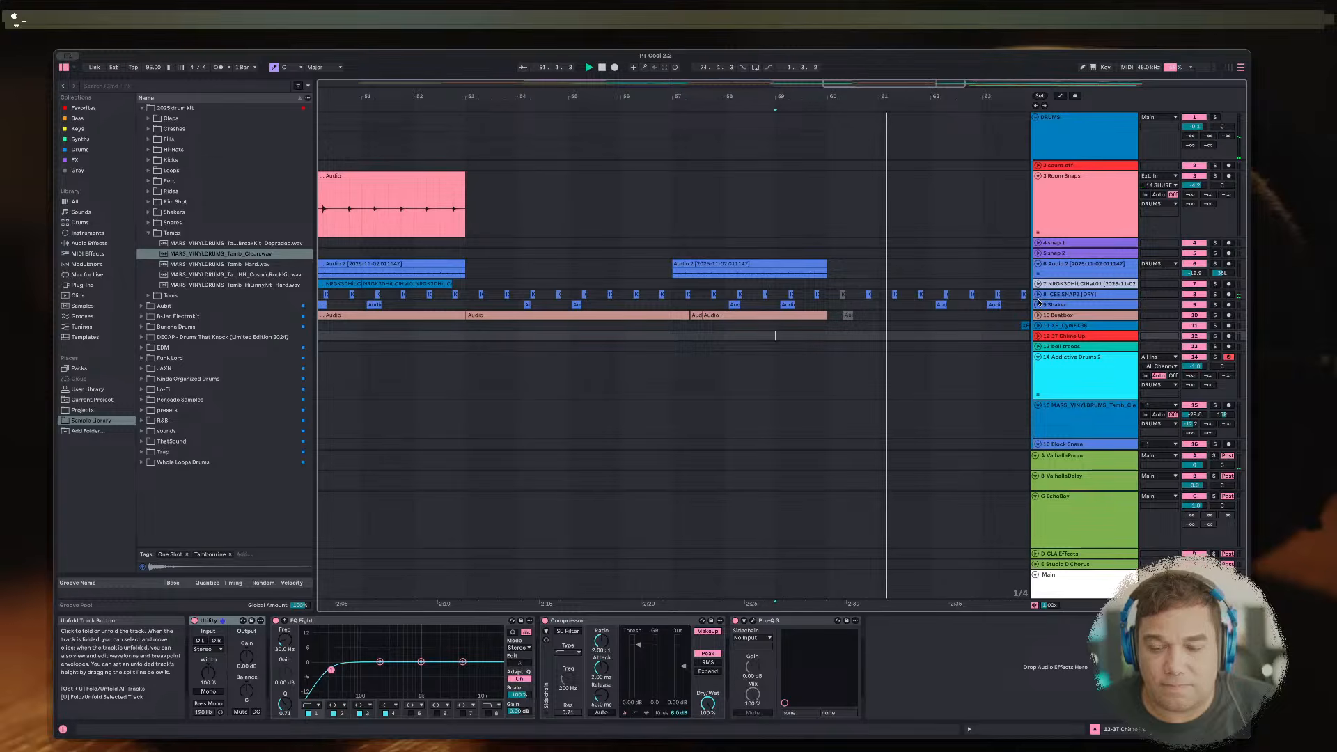
{"action": "key", "text": "minus"}
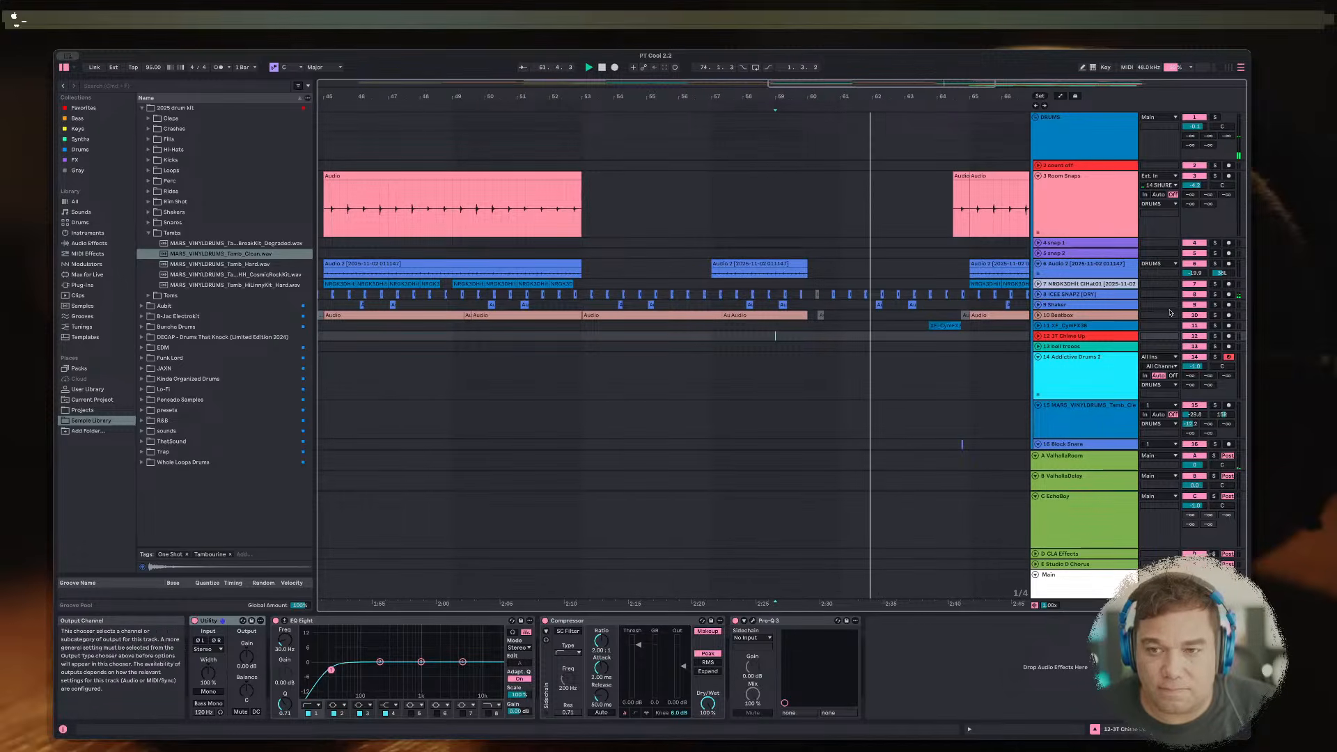
Step: Unfold the ICEE SNAPZ [DRY] track, raise its first send slightly, and replay from 60.4.1
{"action": "left_click", "coordinate": [1039, 294]}
{"action": "left_click", "coordinate": [1038, 294]}
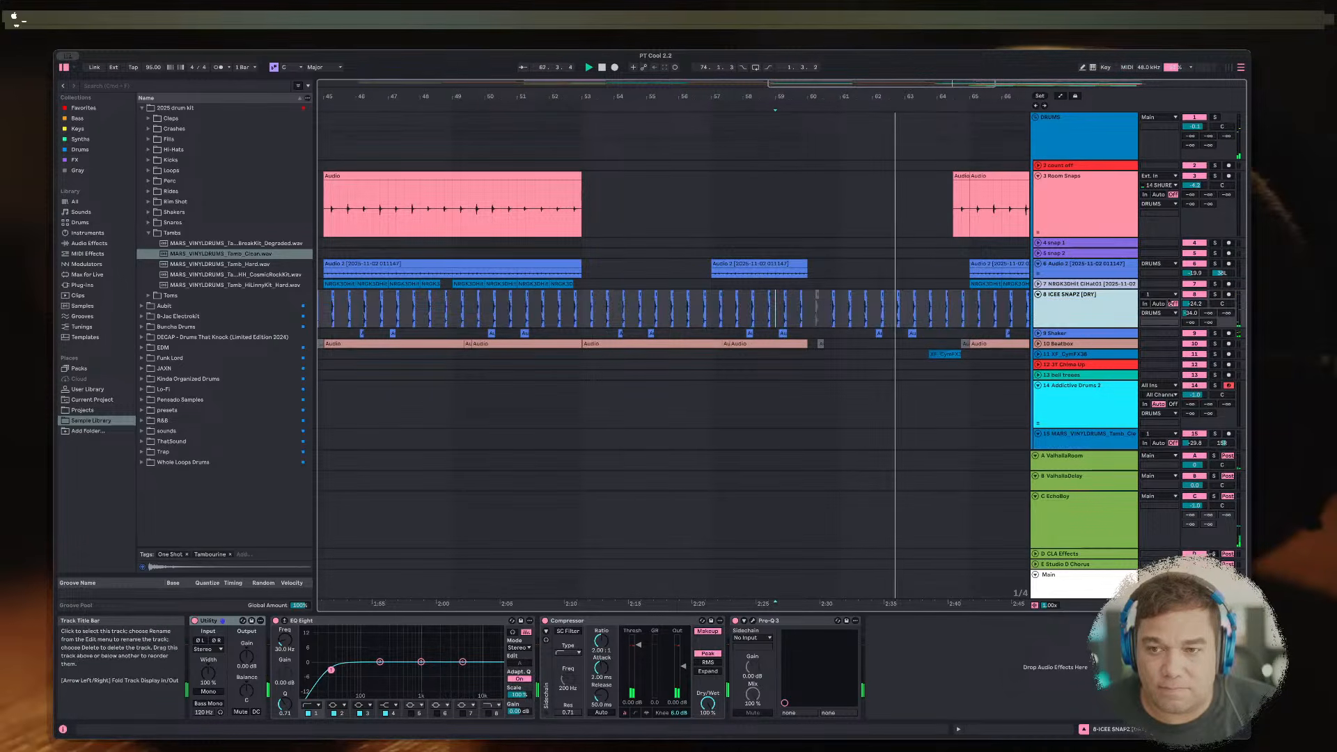
{"action": "left_click_drag", "start_coordinate": [1191, 313], "coordinate": [1192, 302]}
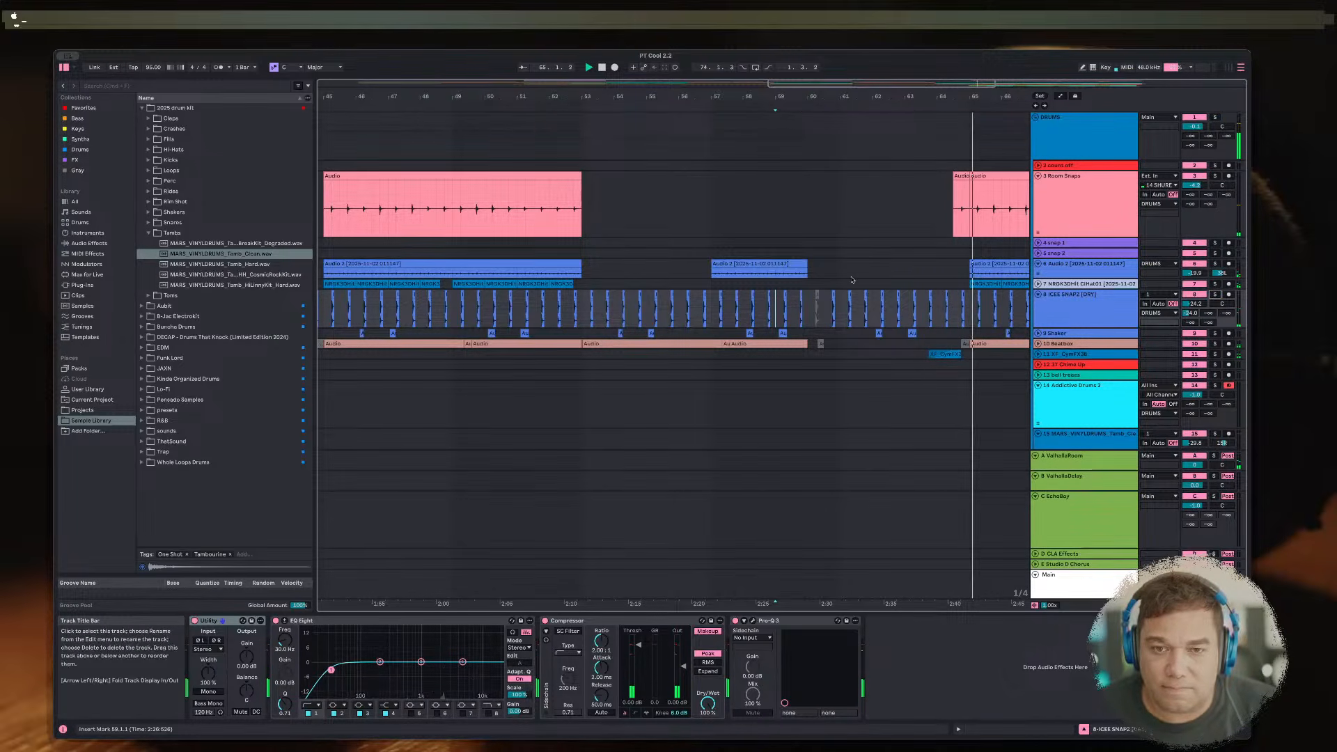
{"action": "left_click", "coordinate": [831, 268]}
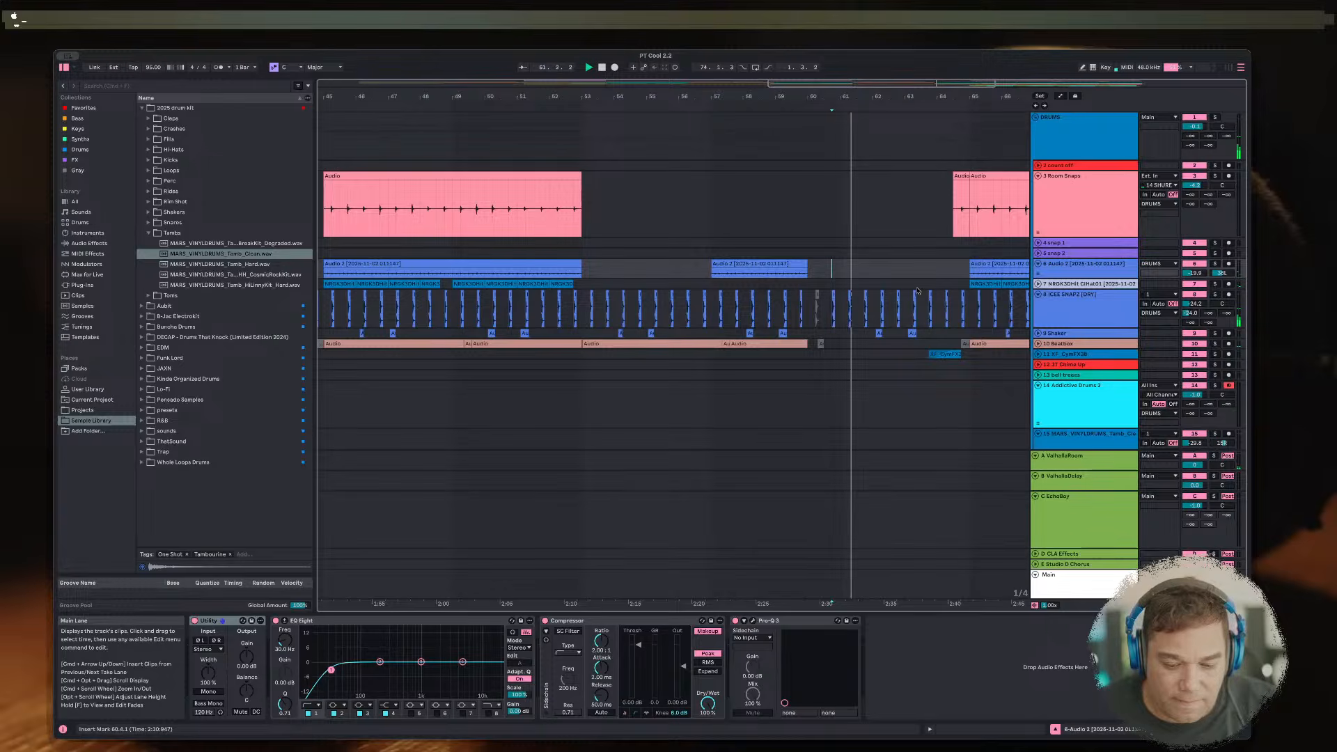
Step: Unfold the Shaker track and lower its volume during playback
{"action": "key", "text": "minus"}
{"action": "key", "text": "minus"}
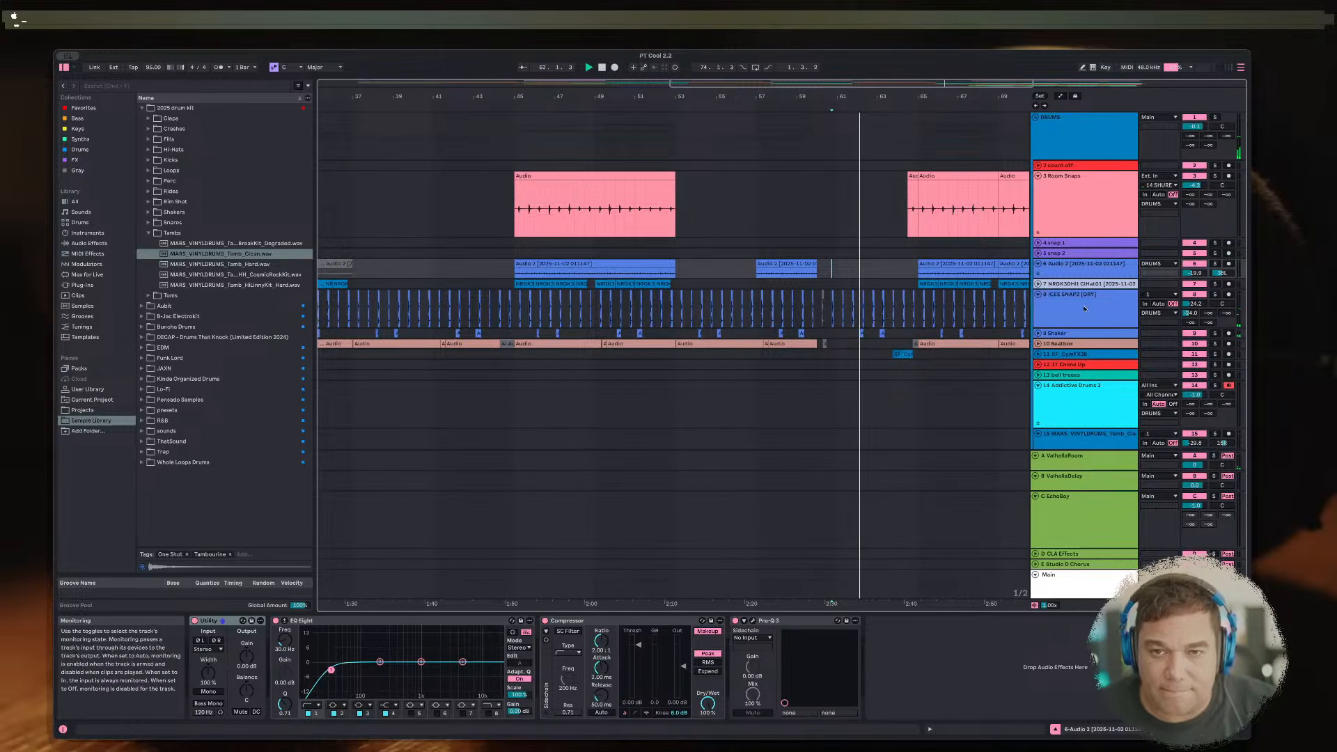
{"action": "scroll", "coordinate": [1092, 264], "scroll_direction": "down", "scroll_amount": 3}
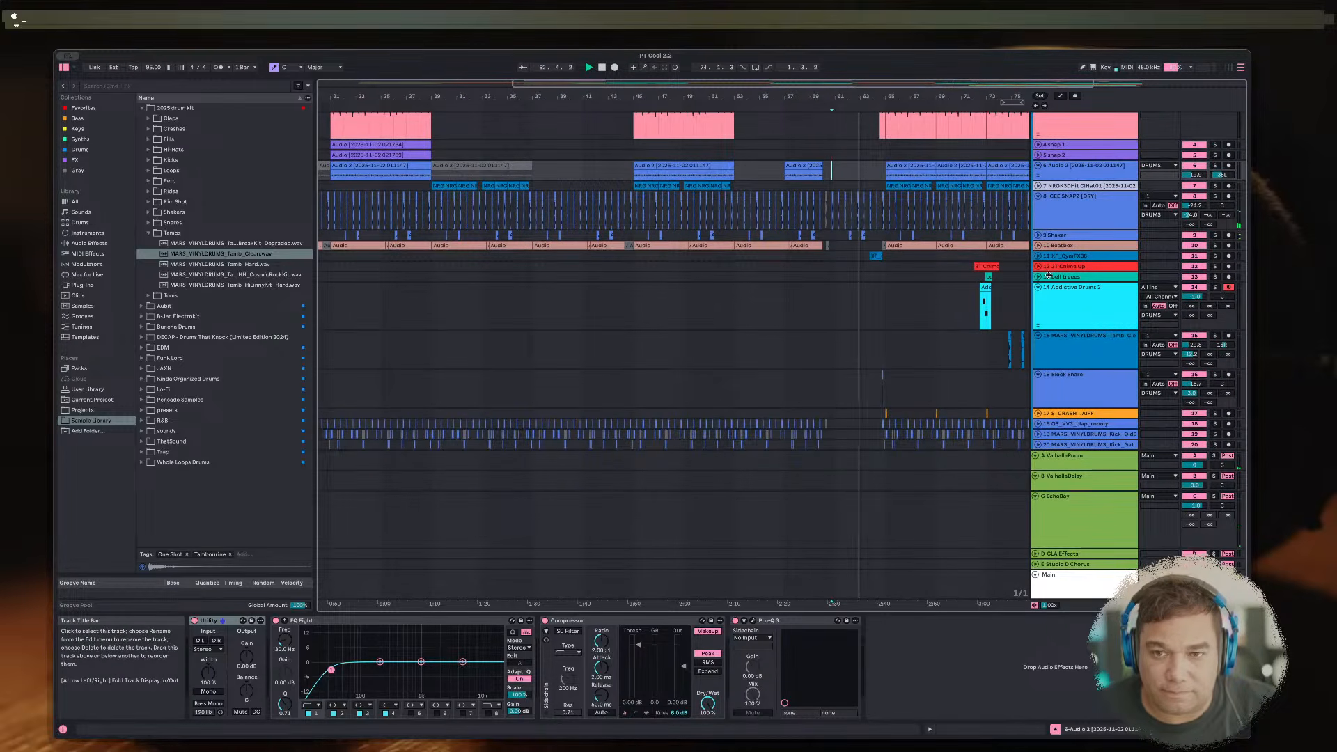
{"action": "left_click", "coordinate": [1039, 235]}
{"action": "left_click_drag", "start_coordinate": [1189, 244], "coordinate": [1189, 265]}
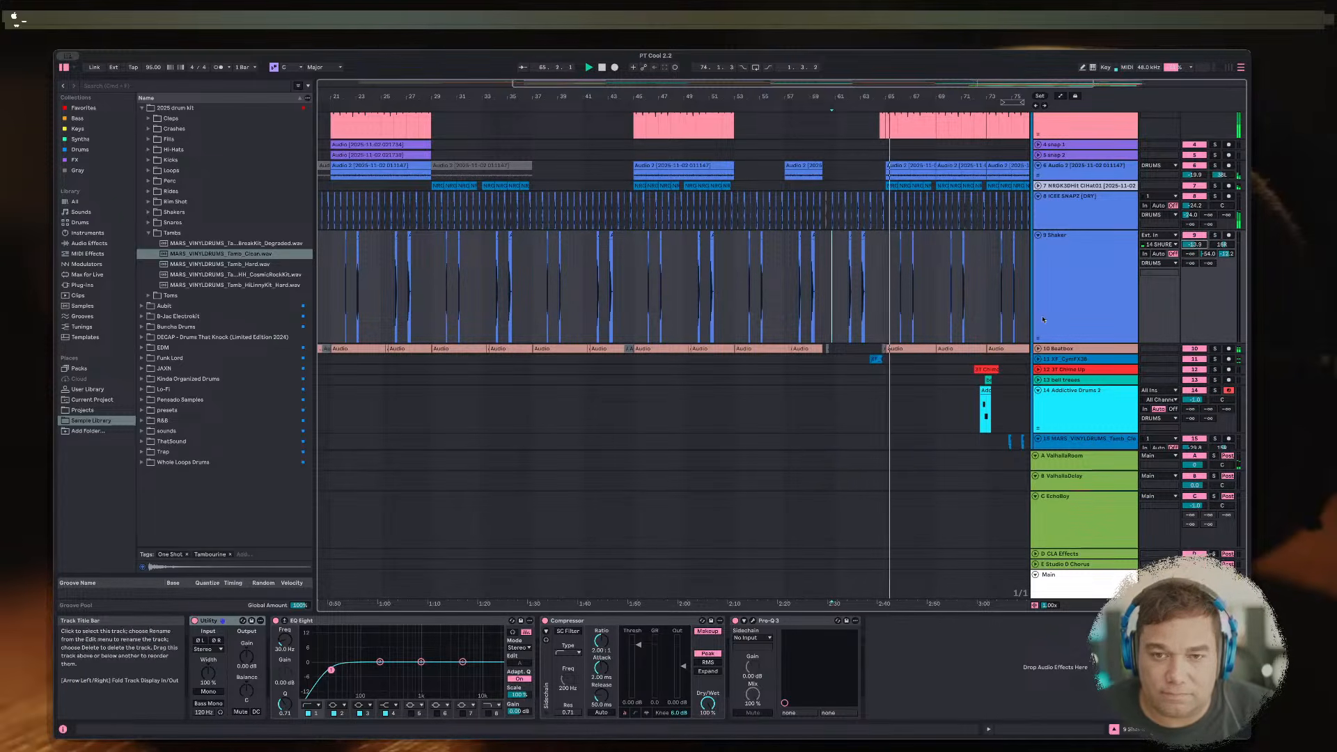
Step: Fold the ICEE SNAPZ, Shaker, Block Snare and tambourine tracks
{"action": "left_click", "coordinate": [1039, 235]}
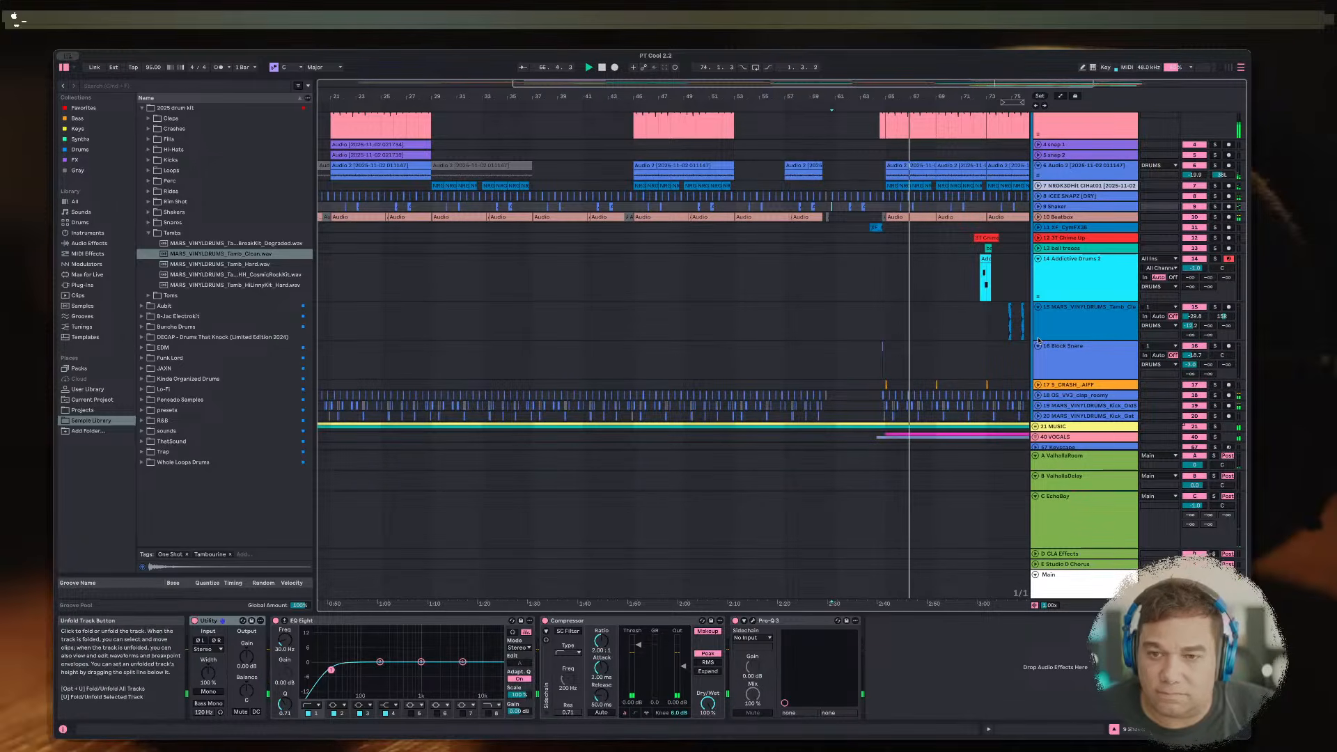
{"action": "left_click", "coordinate": [1038, 346]}
{"action": "left_click", "coordinate": [1037, 307]}
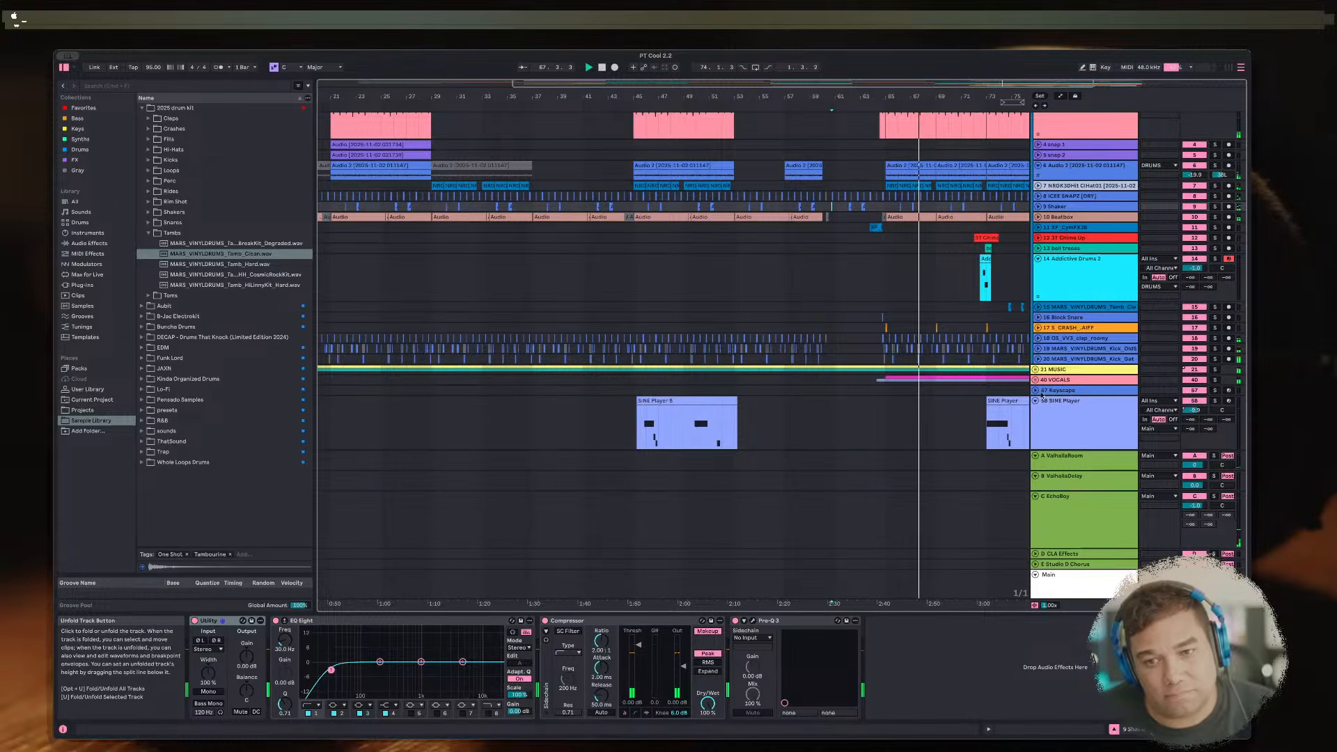
Step: Play the ending from just before the last SINE Player clip and disarm recording on the Addictive Drums 2 track
{"action": "left_click", "coordinate": [961, 430]}
{"action": "key", "text": "minus"}
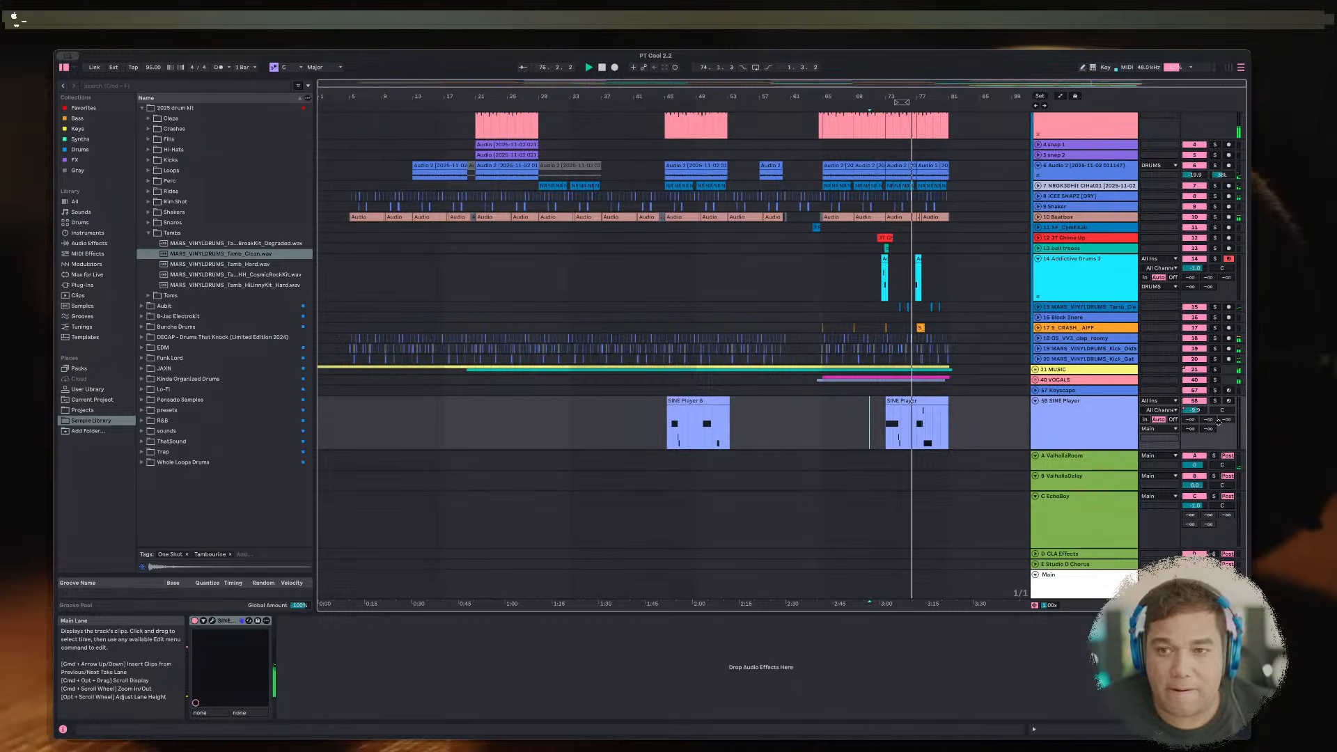
{"action": "left_click", "coordinate": [1230, 259]}
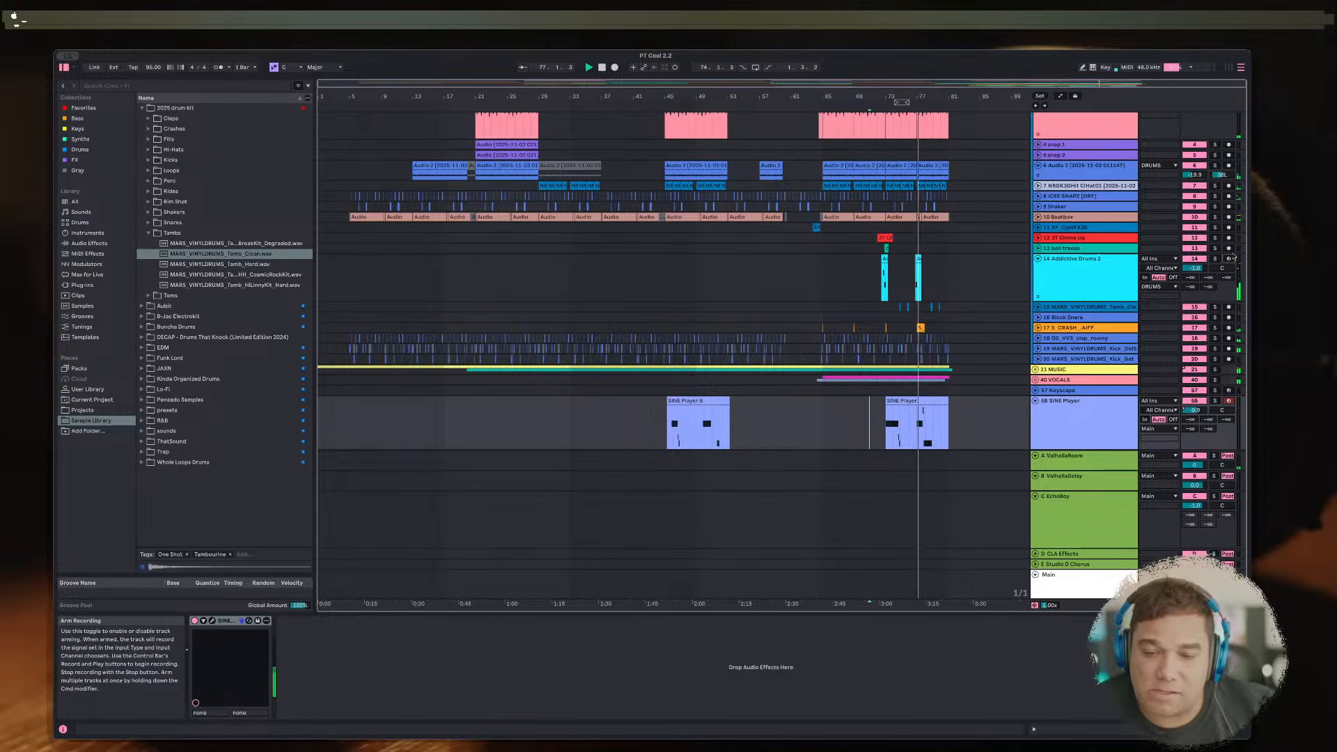